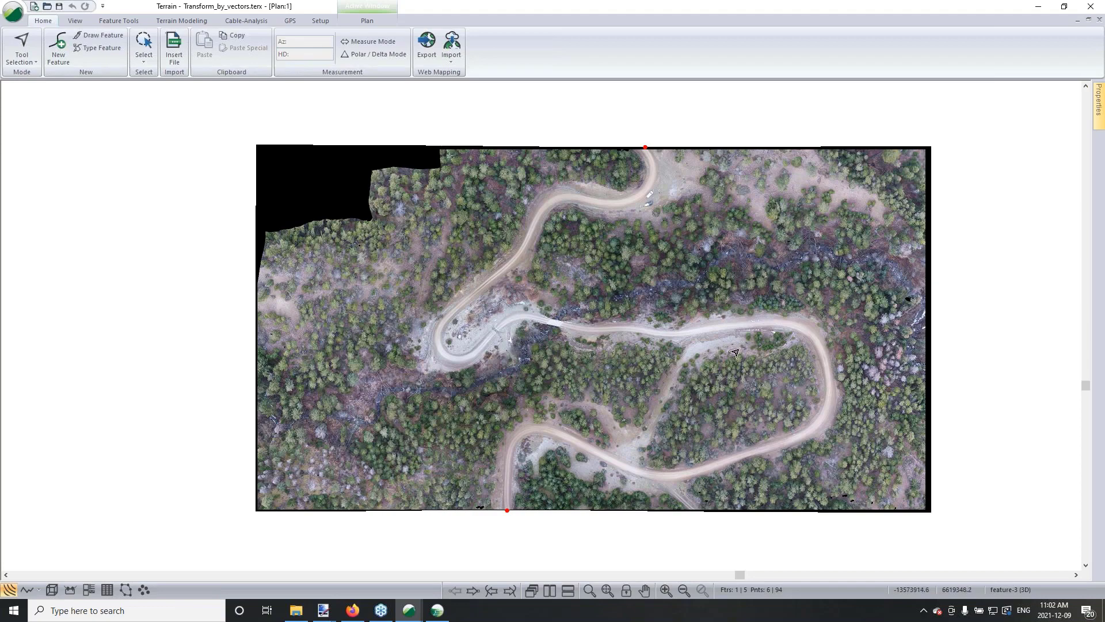
Step: Enable transparency for the TransparentImage.tif aerial image, with a maximum alpha value of 5 and black made transparent
double_click(728, 294)
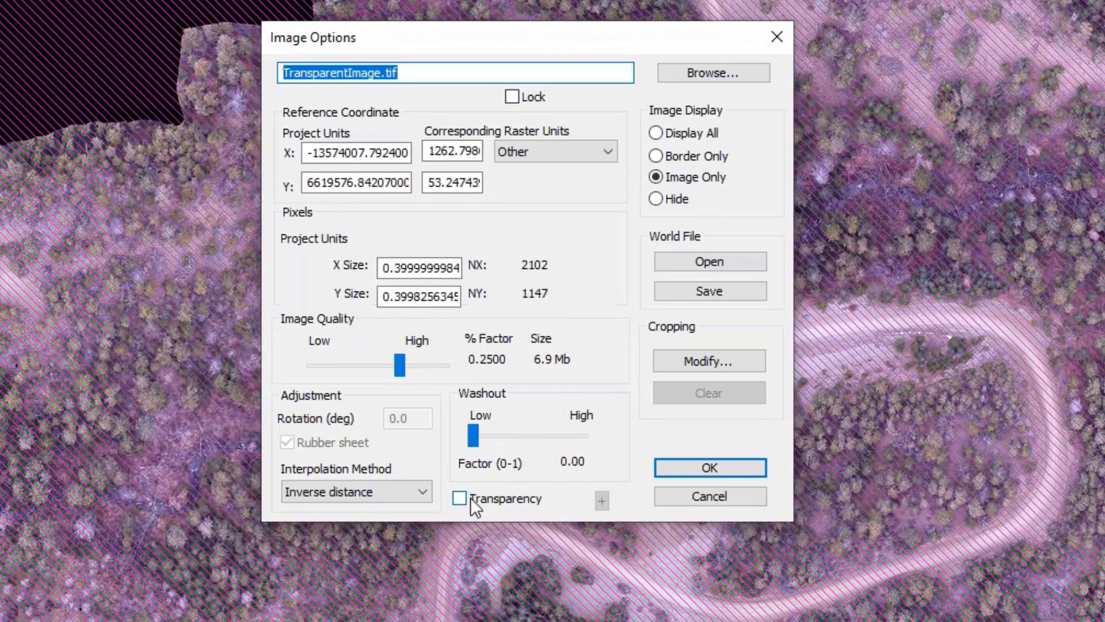
click(471, 497)
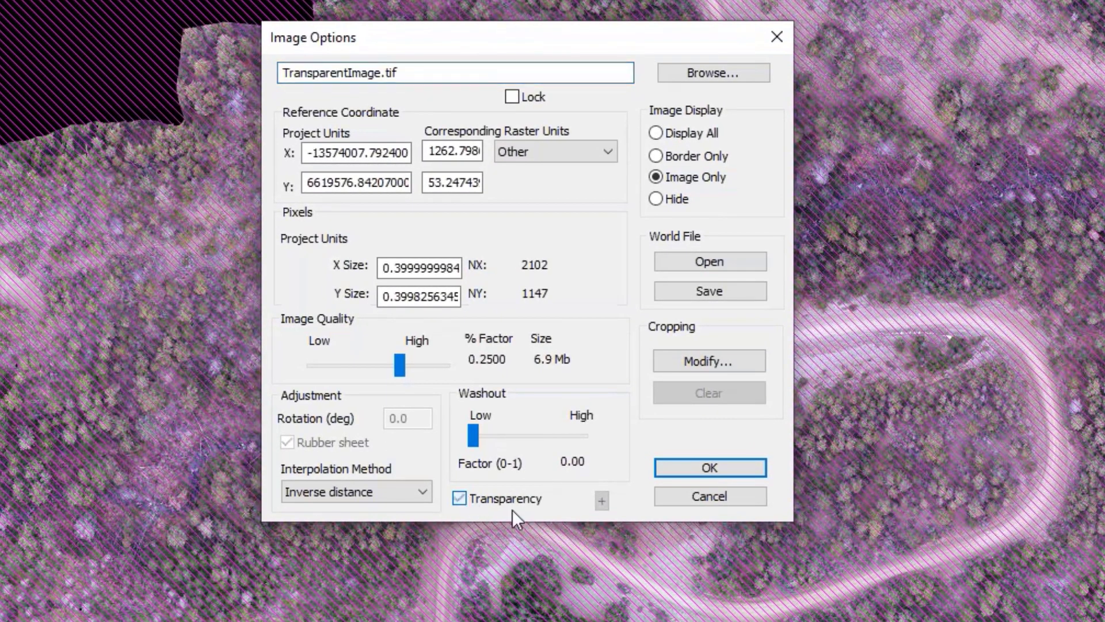
click(601, 498)
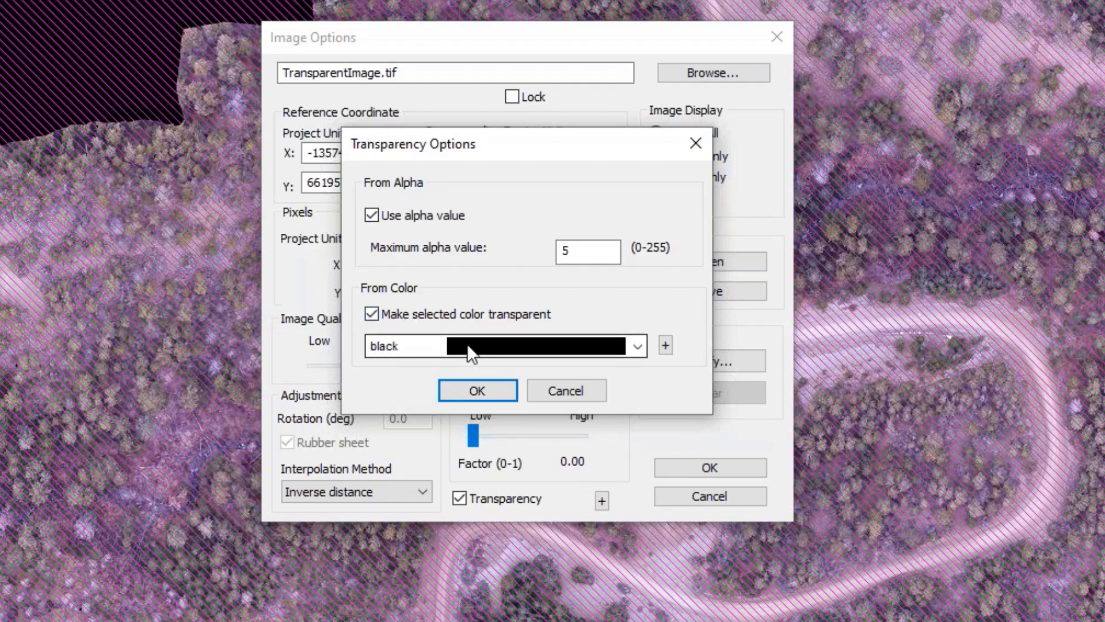
click(467, 387)
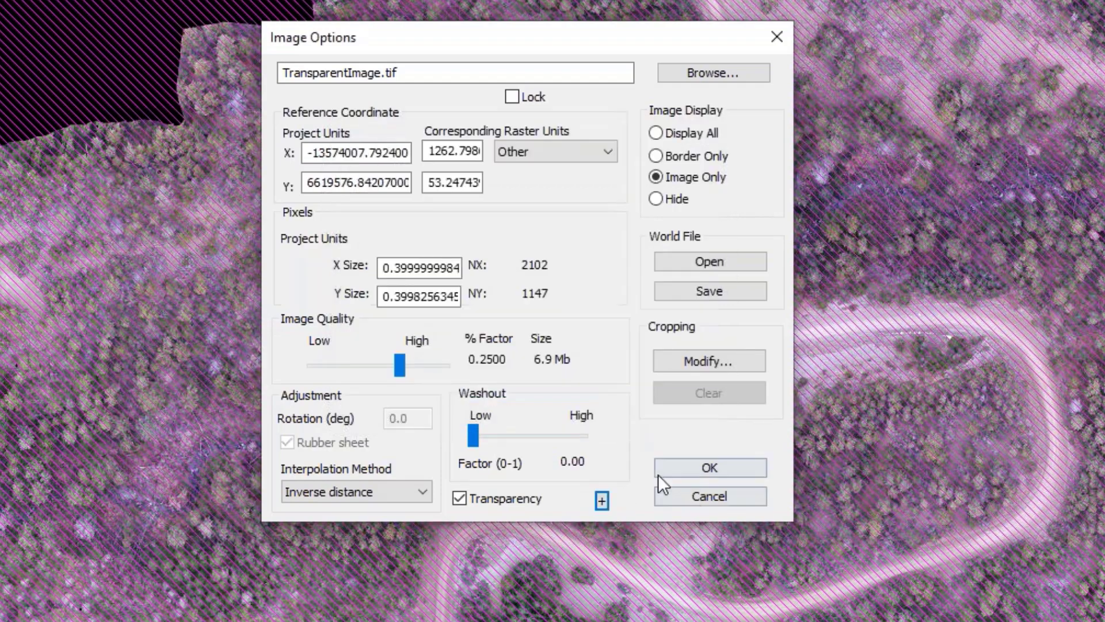
click(659, 469)
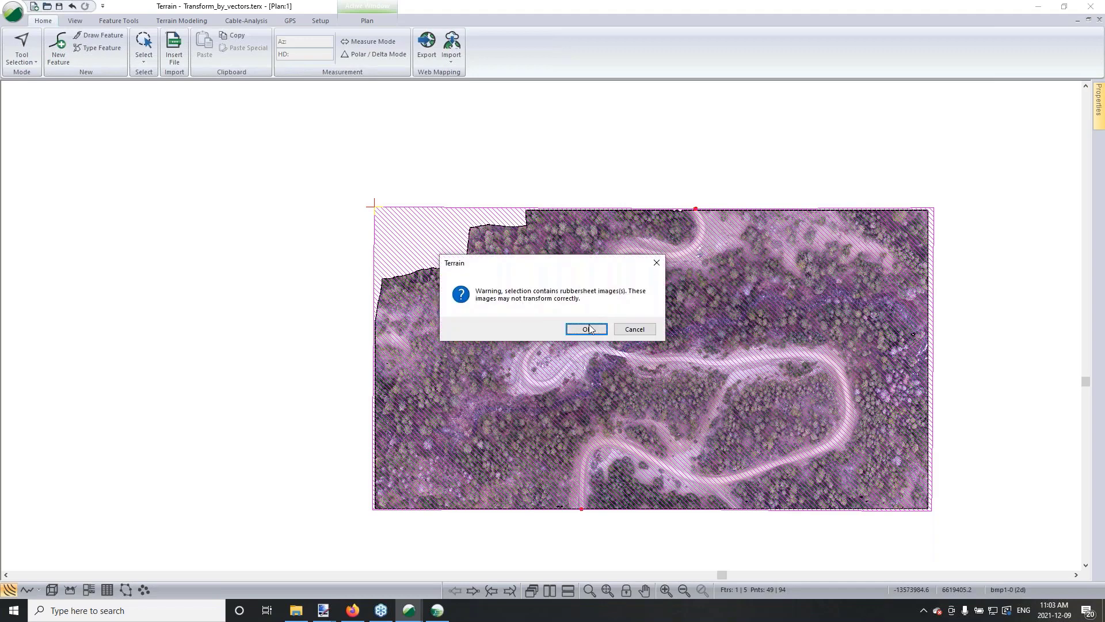
click(634, 329)
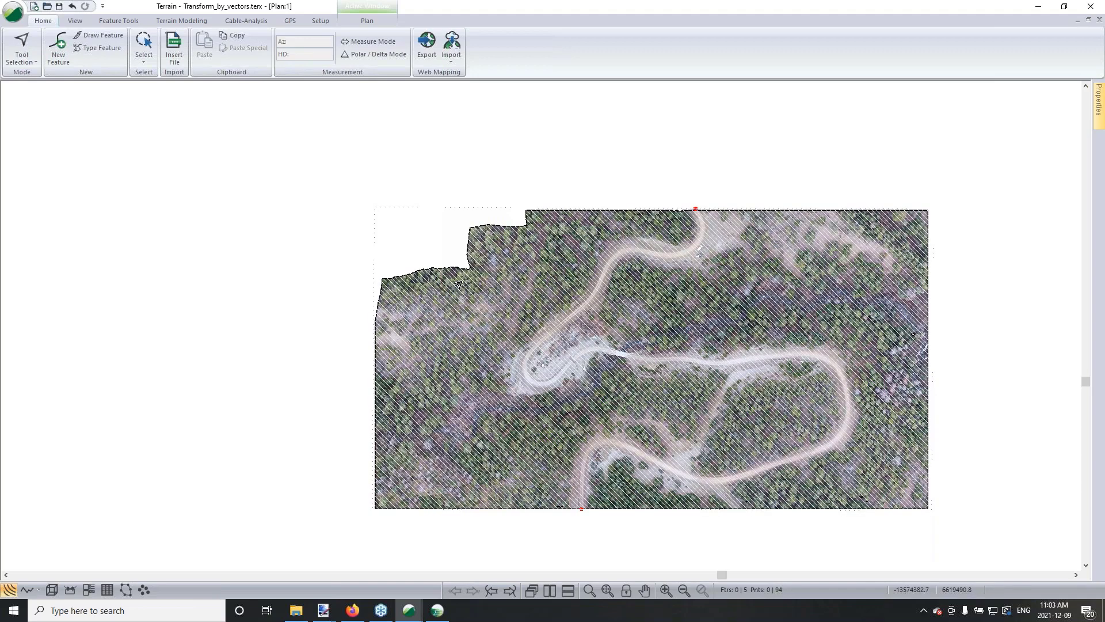
click(490, 352)
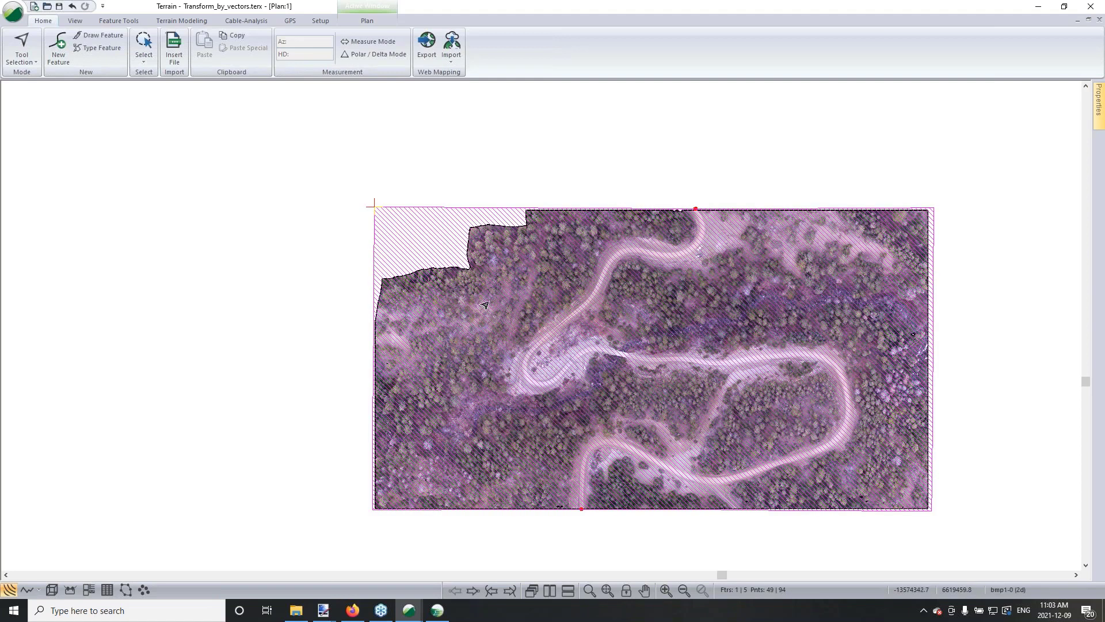
click(459, 153)
Step: Select both green road line features away from the image and start a move, size and rotate by vectors
scroll(459, 153, down, 1)
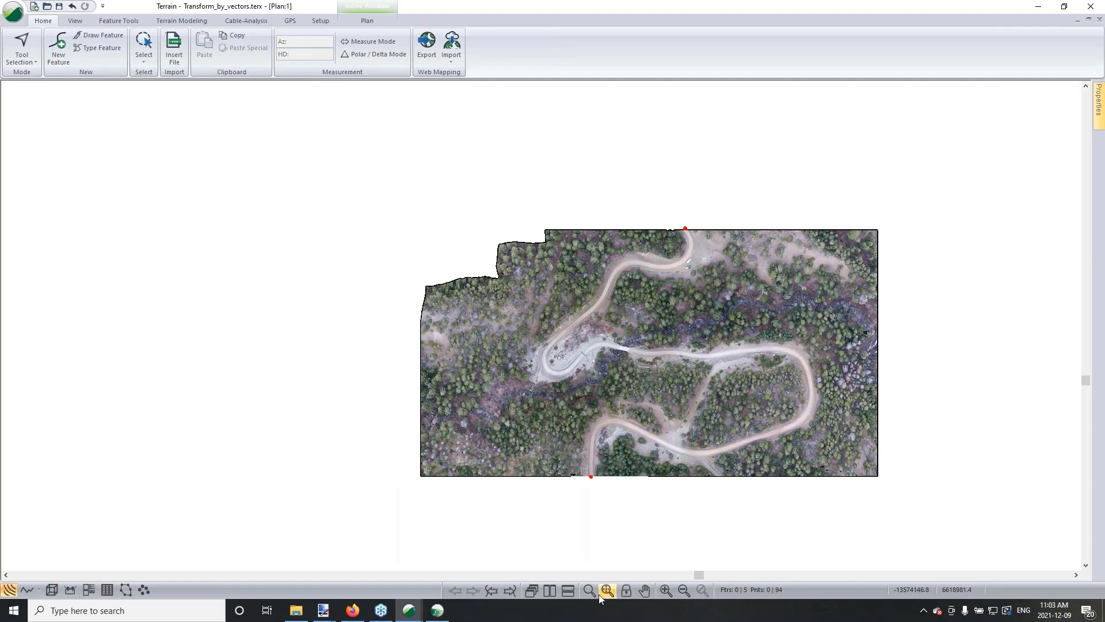
click(607, 589)
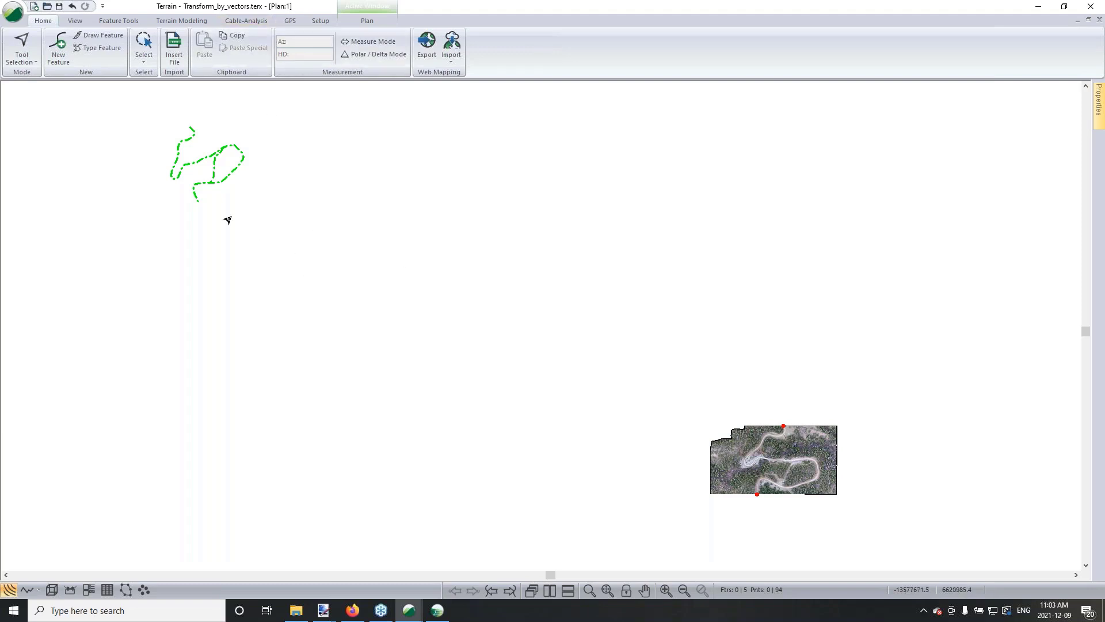
drag(149, 115, 262, 221)
middle_drag(339, 200, 359, 214)
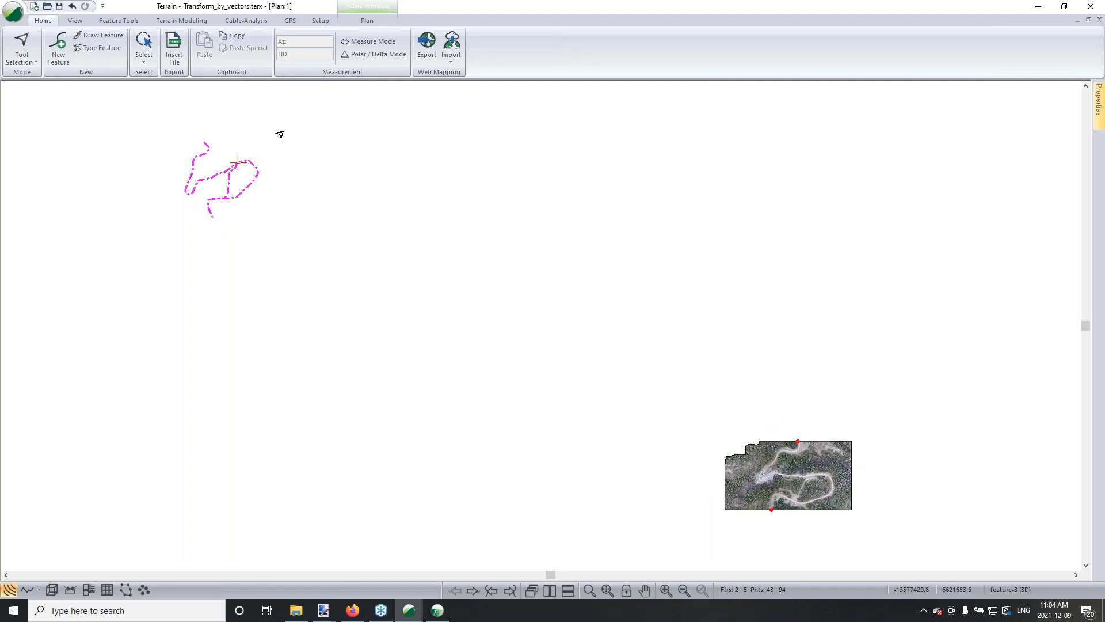
click(117, 21)
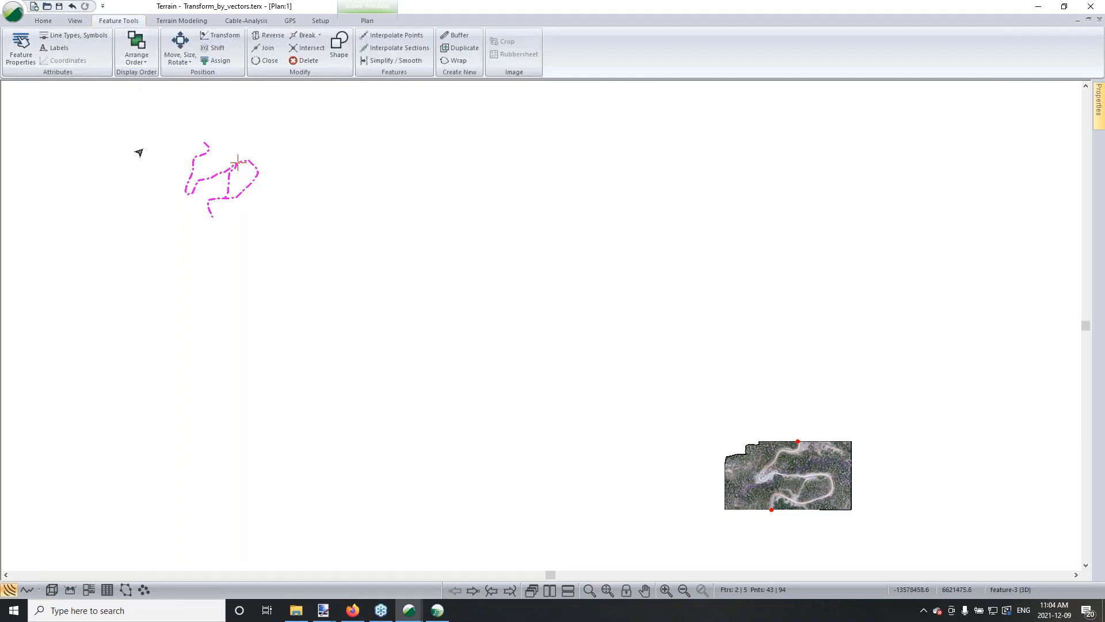
click(181, 62)
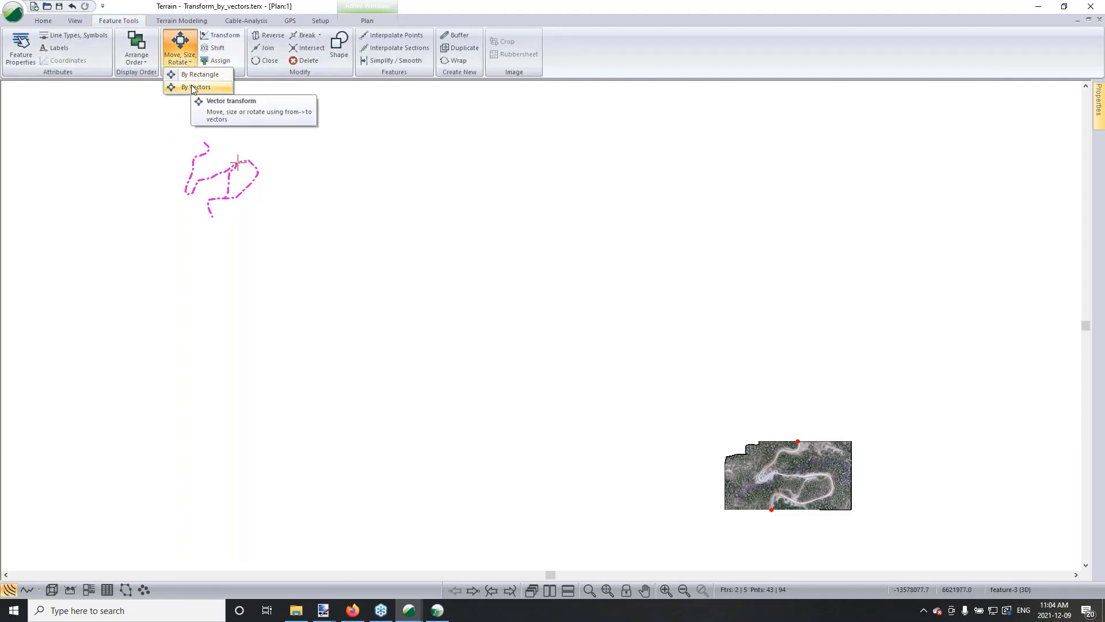
click(196, 87)
drag(148, 12, 579, 82)
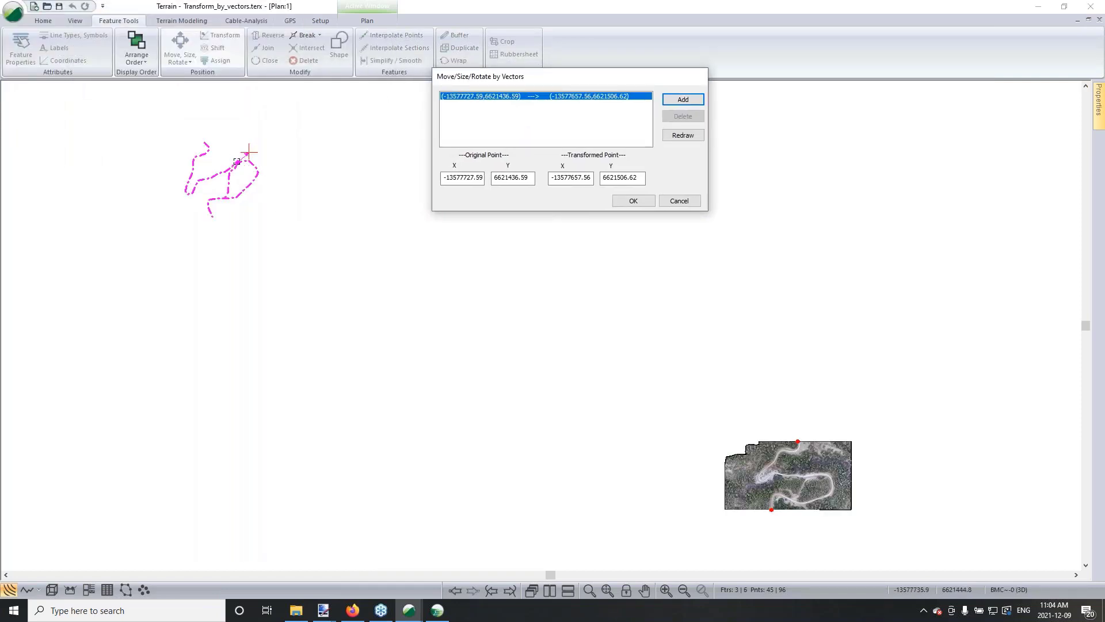
Step: Set the first vector from the road lines' upper end to the red marker on the image's upper edge
drag(237, 161, 205, 141)
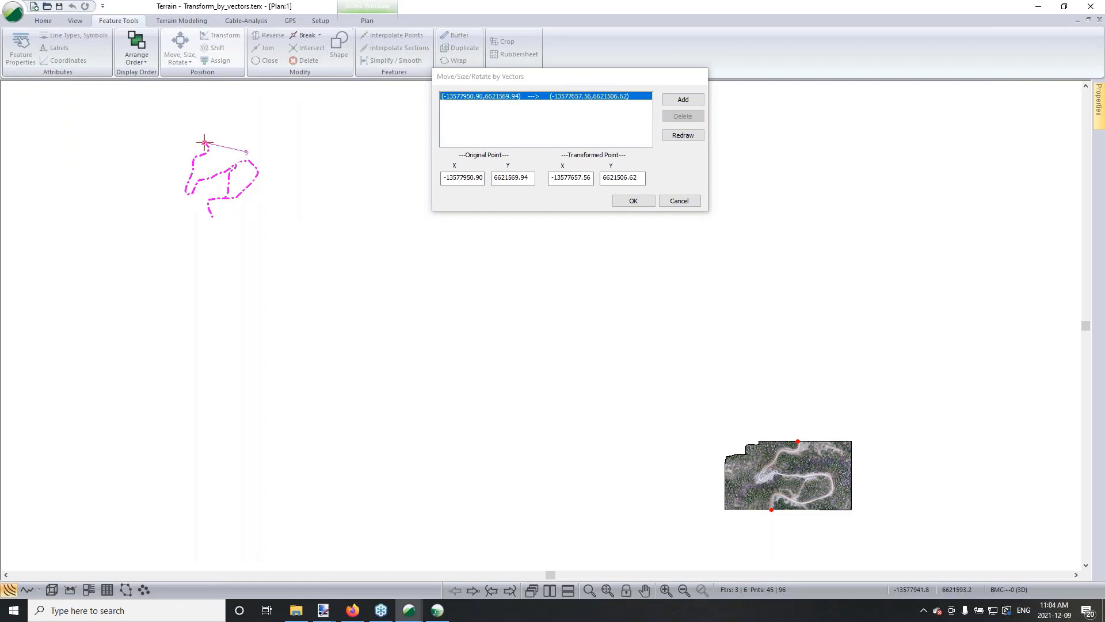
scroll(204, 142, up, 4)
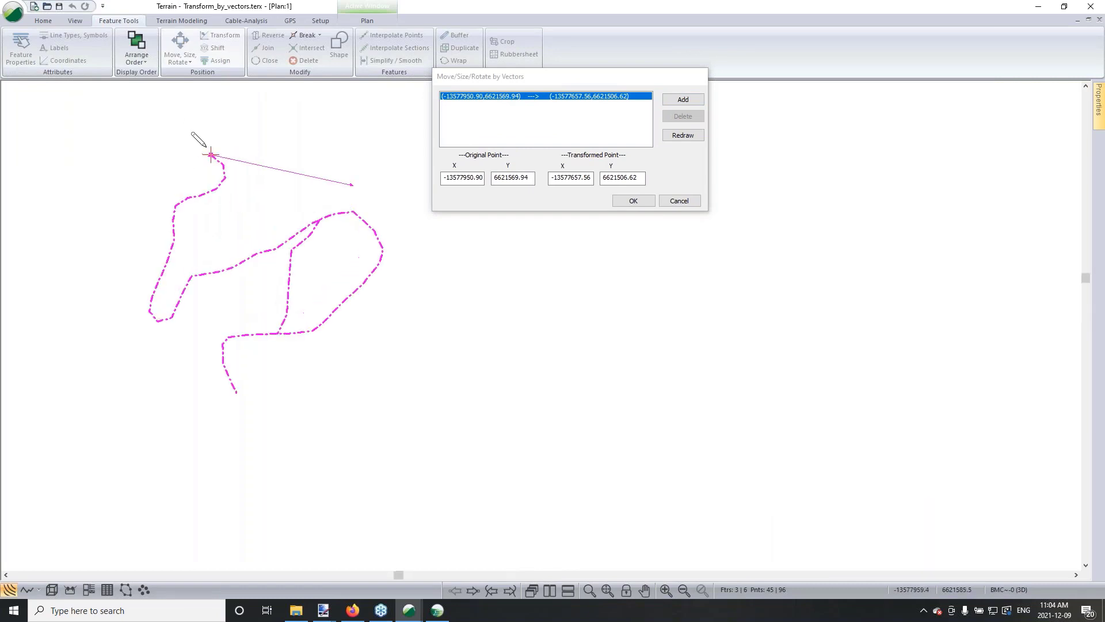
scroll(242, 143, down, 4)
middle_drag(457, 246, 250, 197)
drag(182, 177, 746, 472)
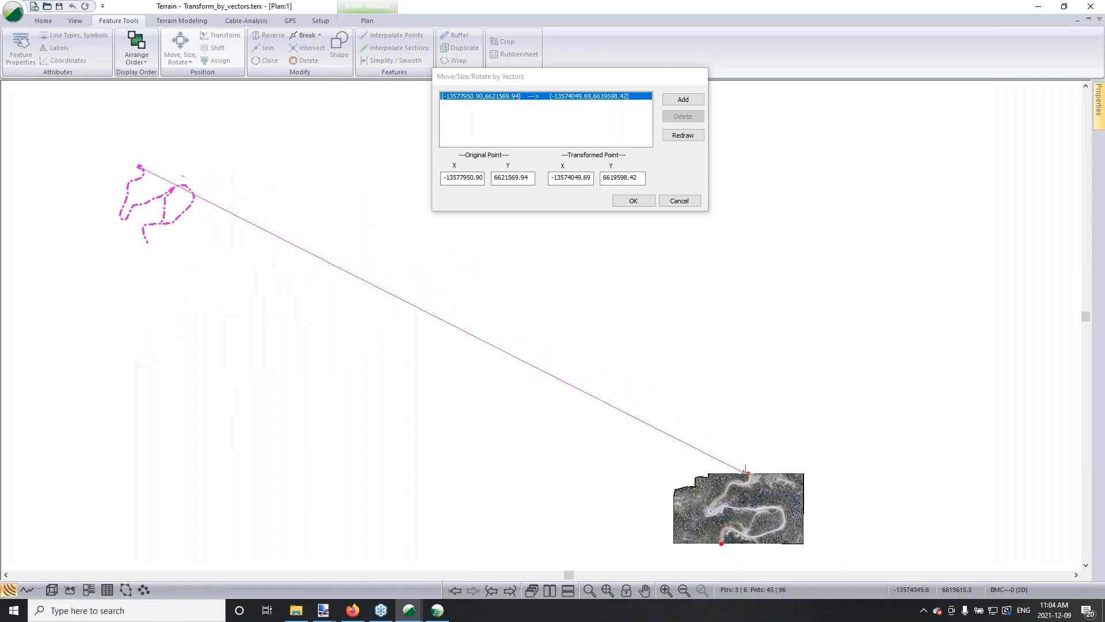
scroll(764, 472, up, 2)
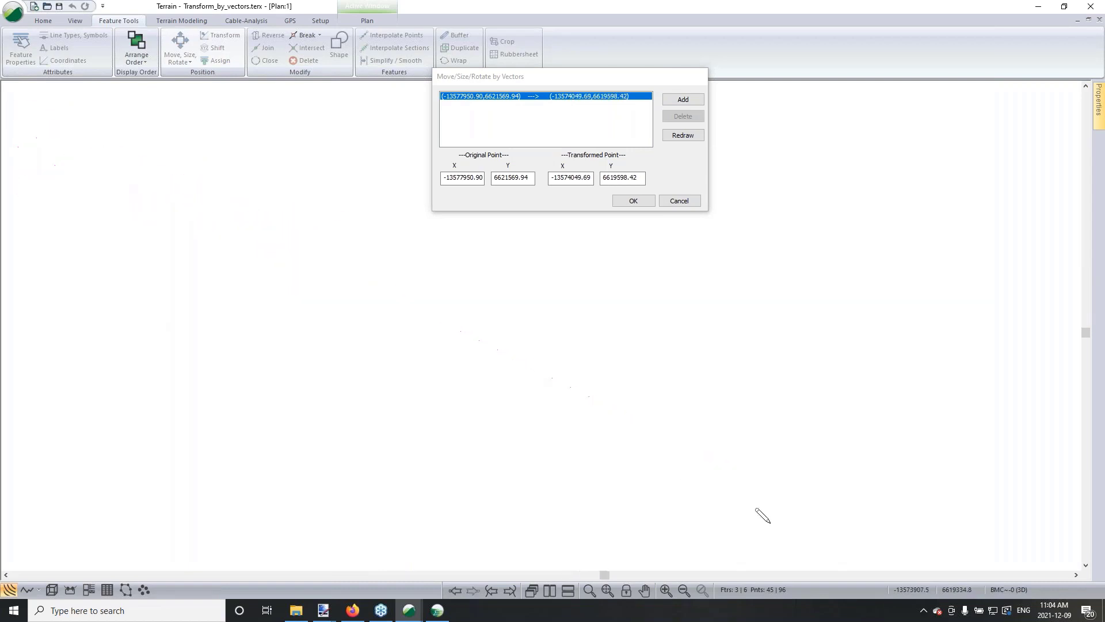
scroll(750, 446, up, 2)
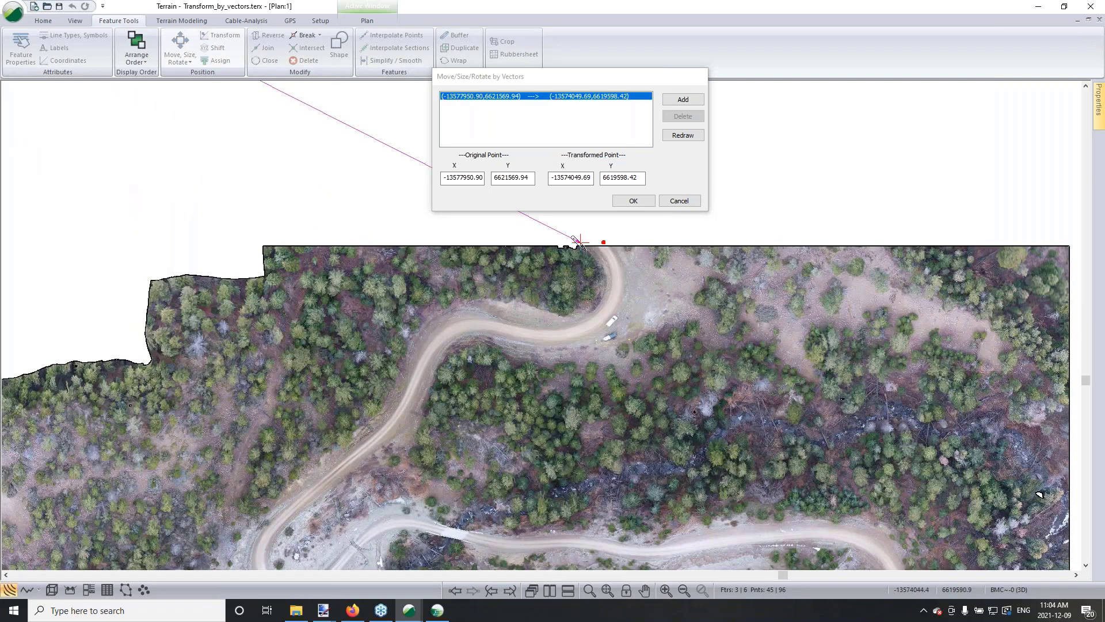
drag(578, 240, 602, 241)
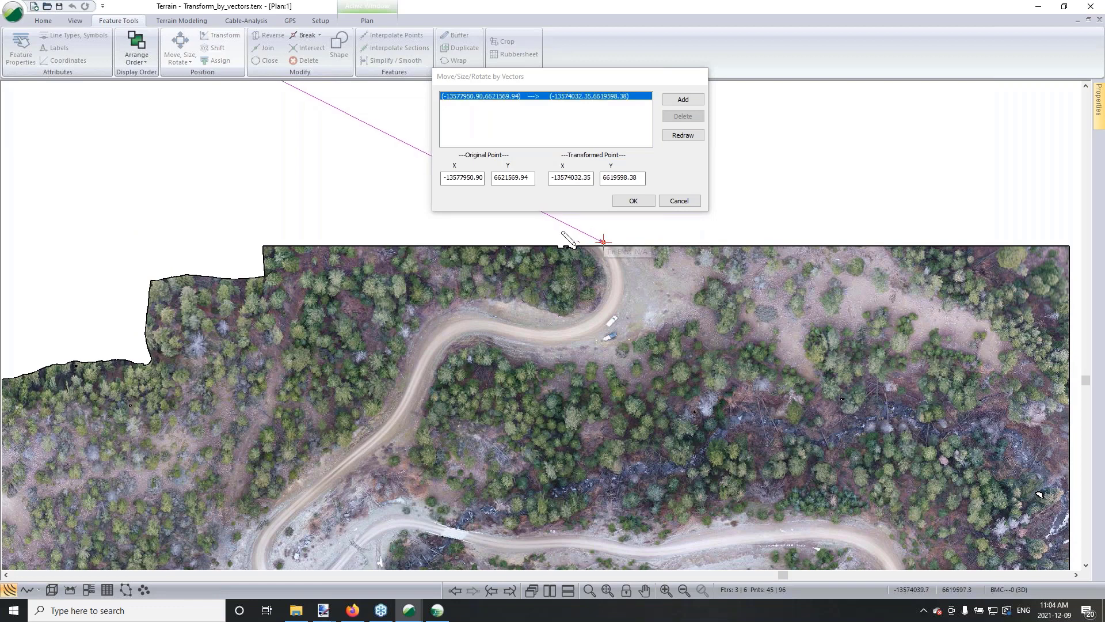
Step: Add a second vector from the road lines' lower end to the red marker on the image's lower edge
scroll(247, 229, down, 3)
middle_drag(221, 224, 620, 346)
scroll(244, 270, down, 1)
middle_drag(245, 271, 400, 319)
scroll(344, 228, down, 3)
middle_drag(345, 227, 362, 279)
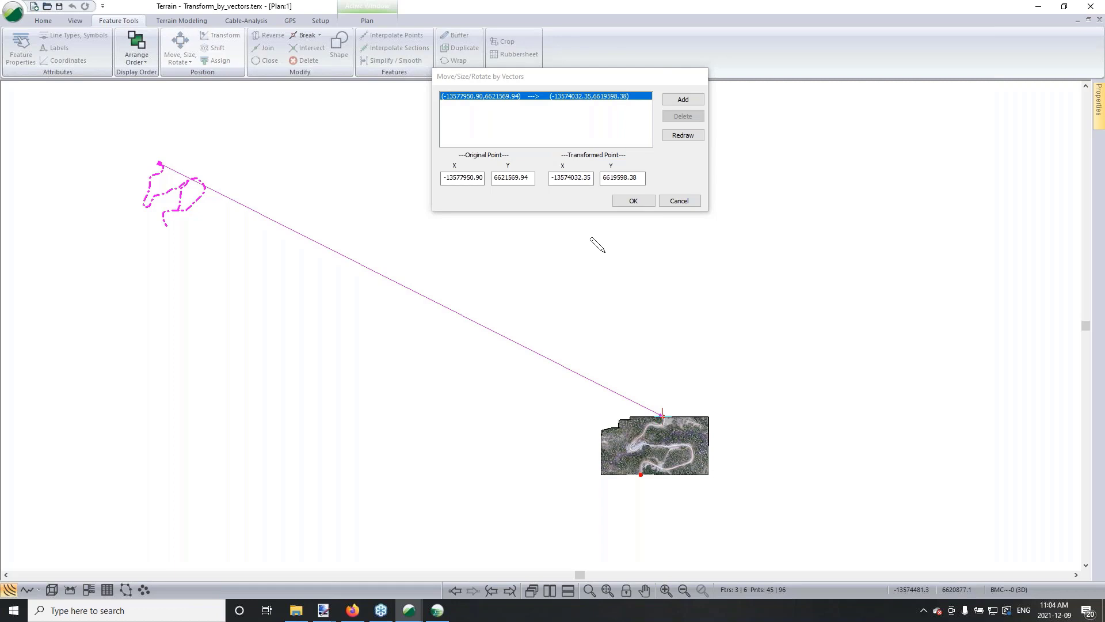
click(683, 101)
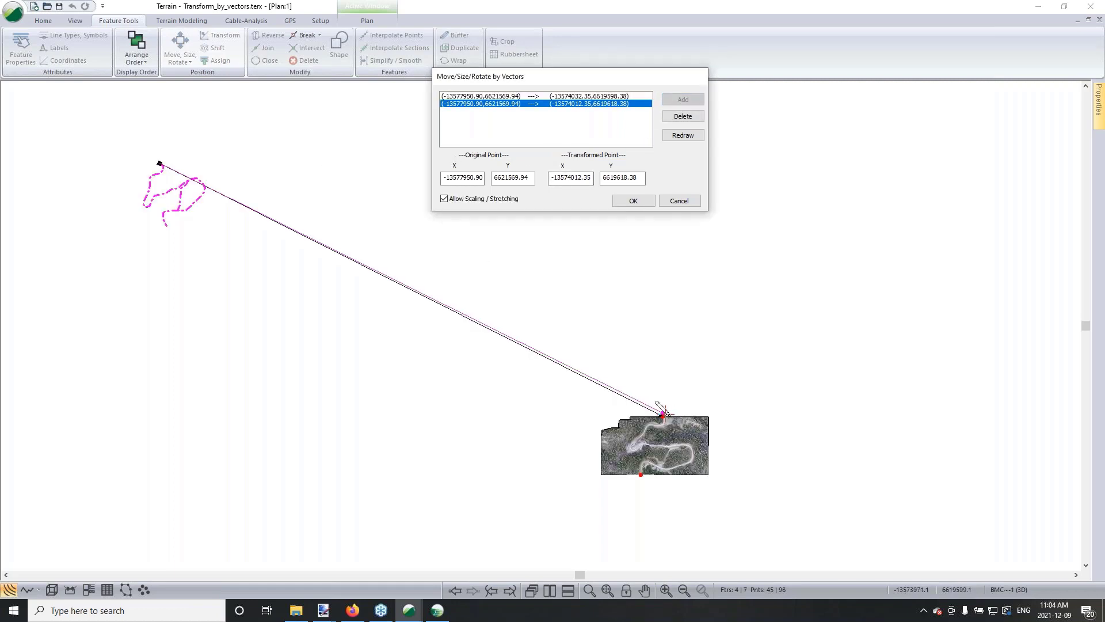
mouse_move(664, 413)
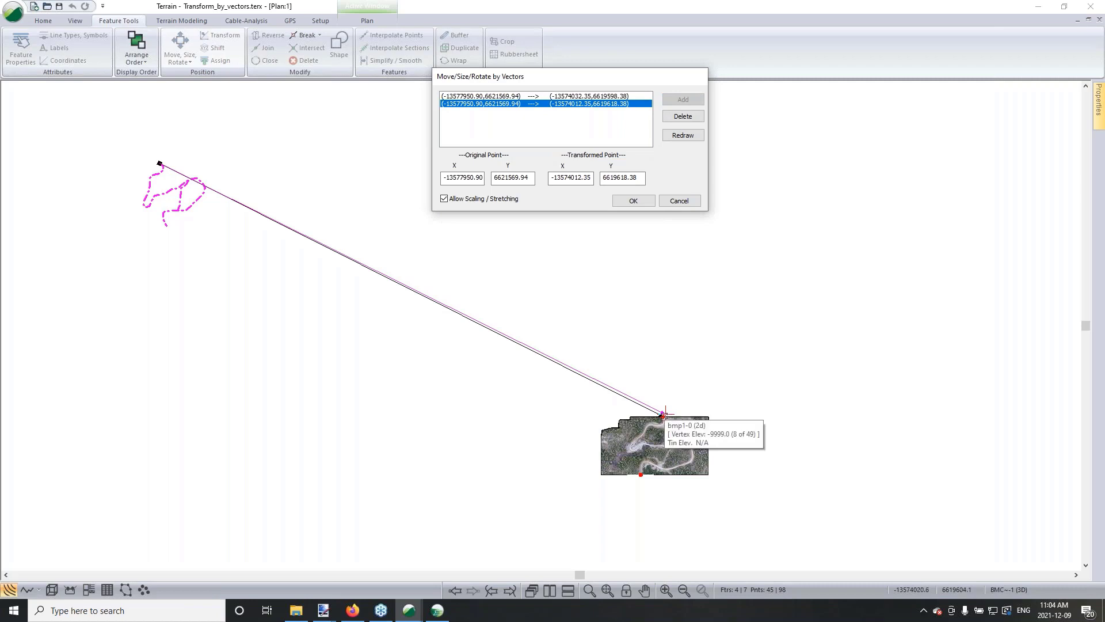
click(640, 475)
click(634, 473)
click(641, 473)
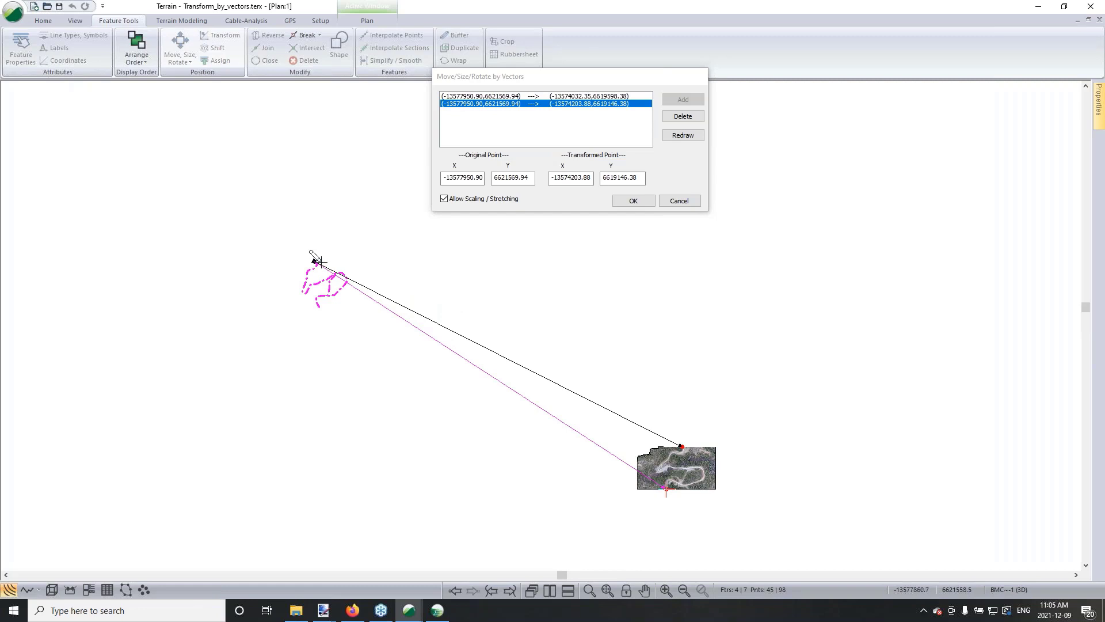
drag(315, 262, 319, 308)
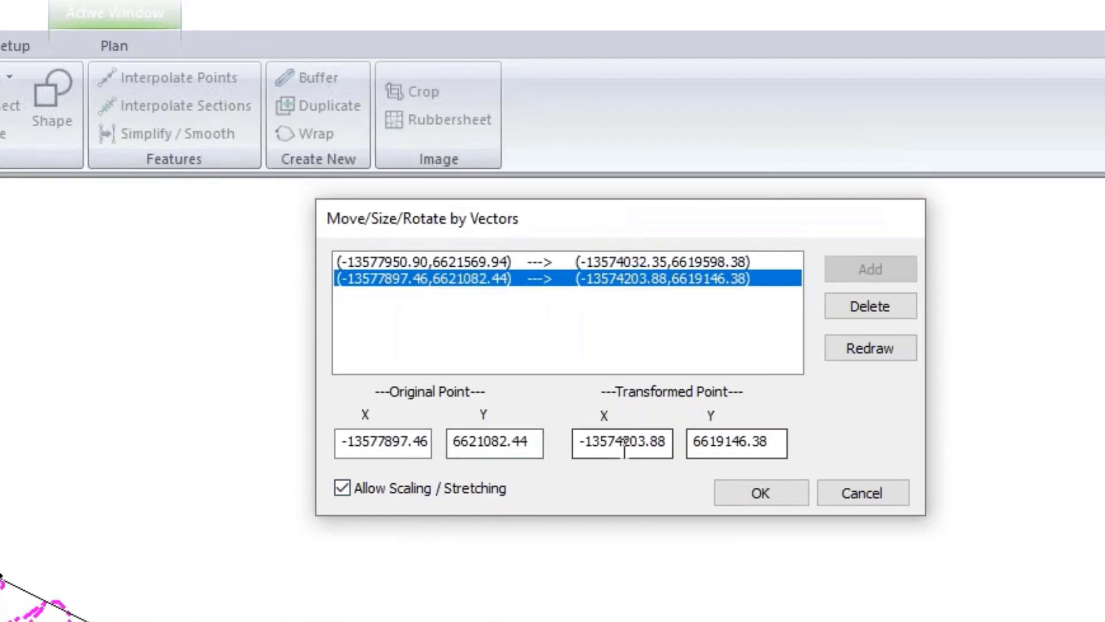
Step: Apply the two-vector transformation to the road lines with scaling and stretching allowed
drag(736, 218, 821, 212)
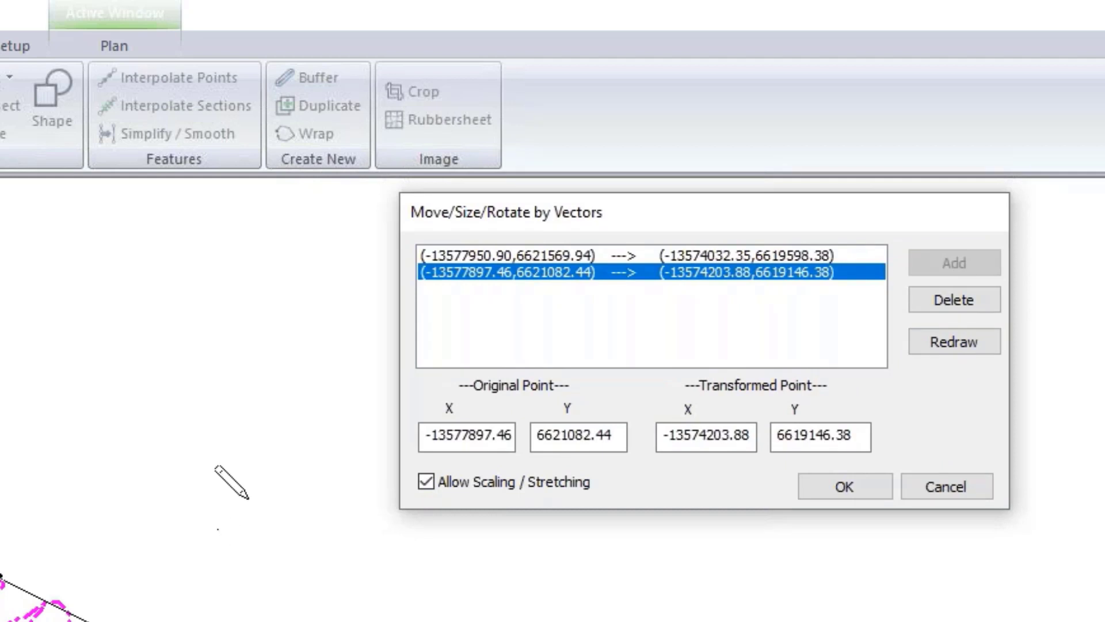
drag(651, 215, 669, 212)
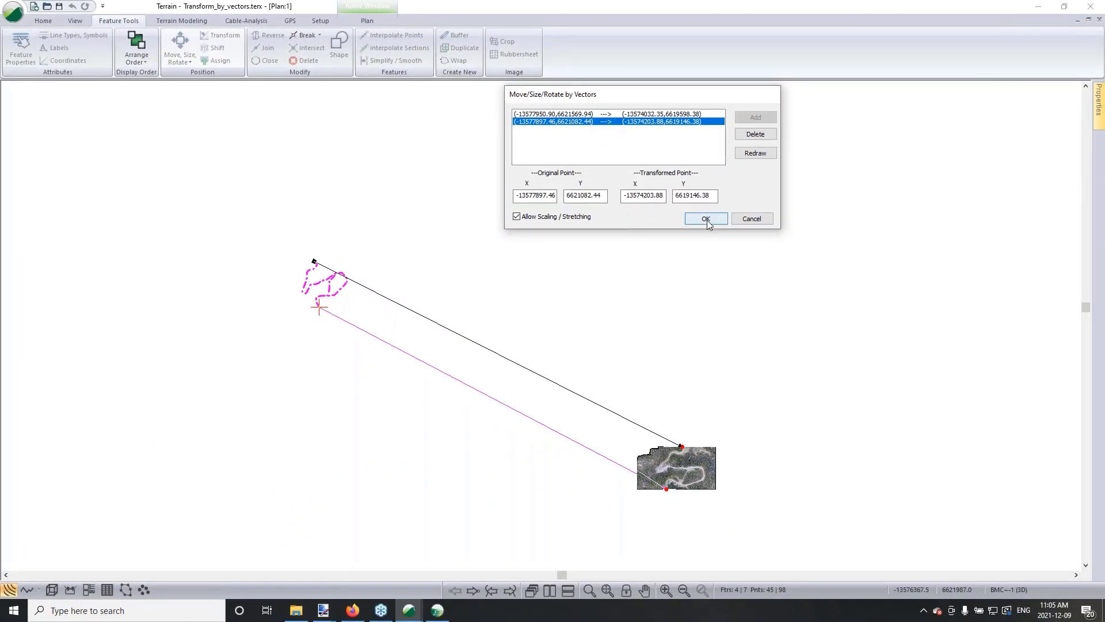
click(706, 220)
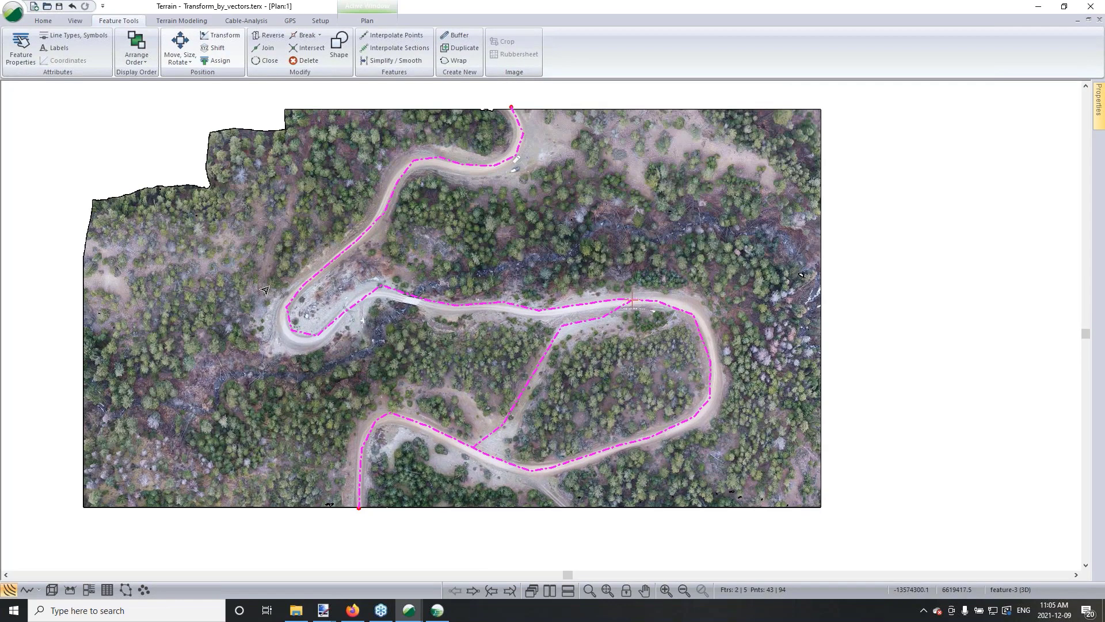
middle_drag(482, 363, 606, 386)
scroll(641, 286, down, 1)
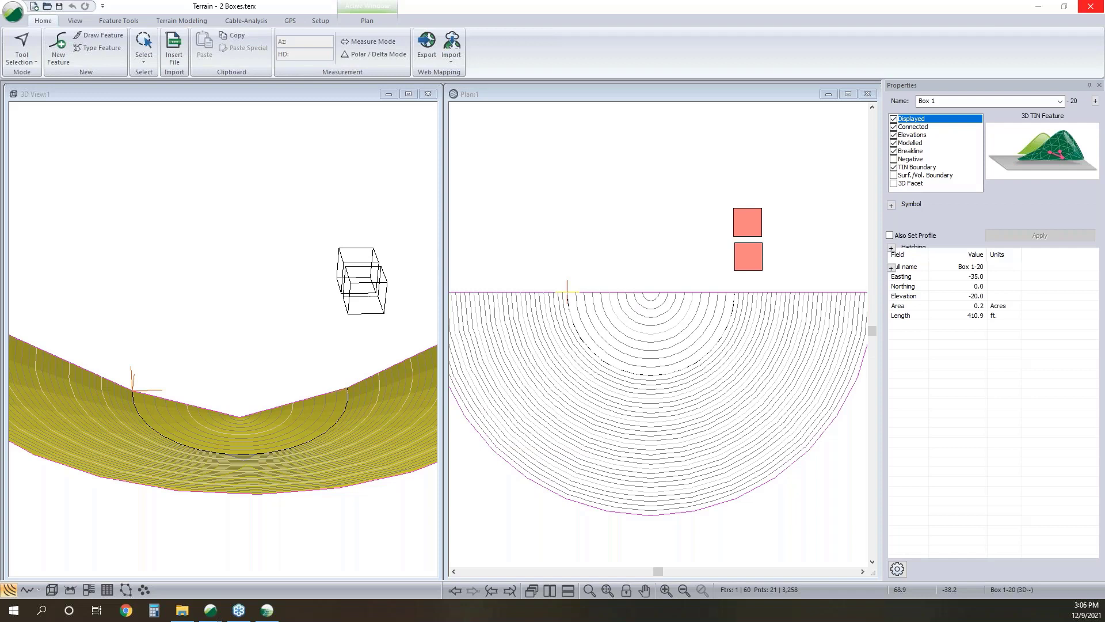
Step: Turn the Box 1-0 side line of the box nearer the contours into a 3D facet
click(303, 377)
drag(335, 383, 297, 413)
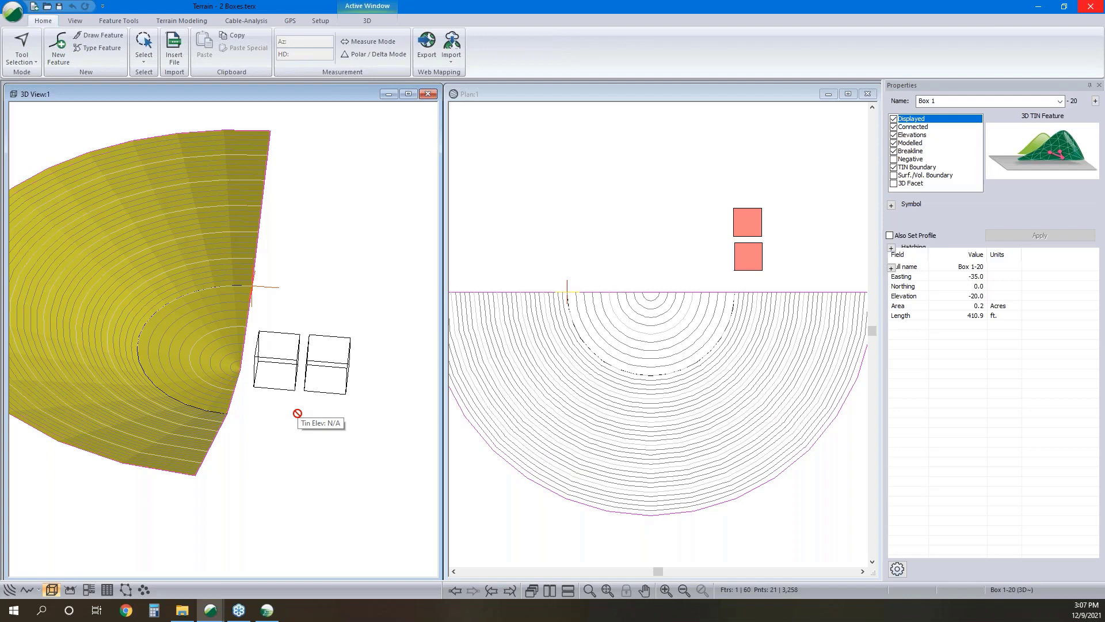
drag(256, 321, 298, 305)
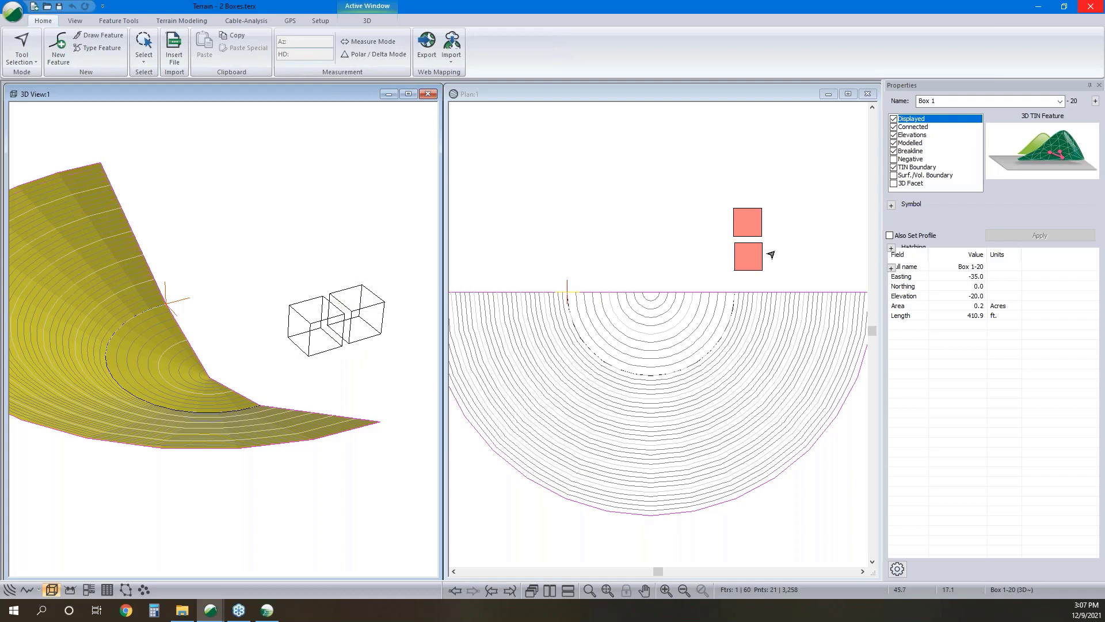
drag(773, 282, 638, 174)
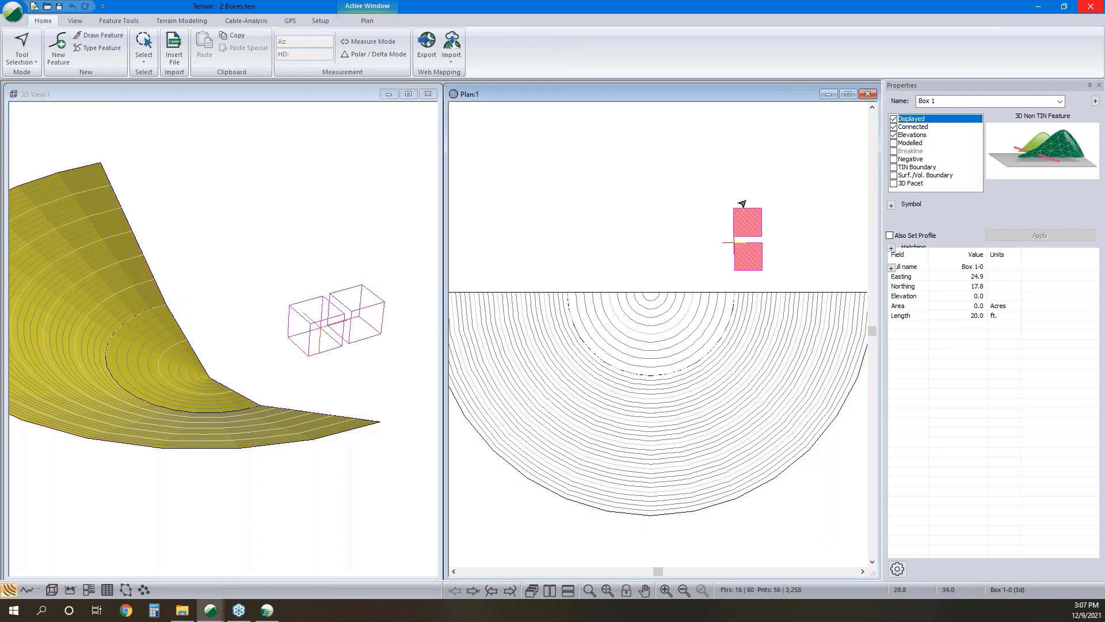
click(356, 342)
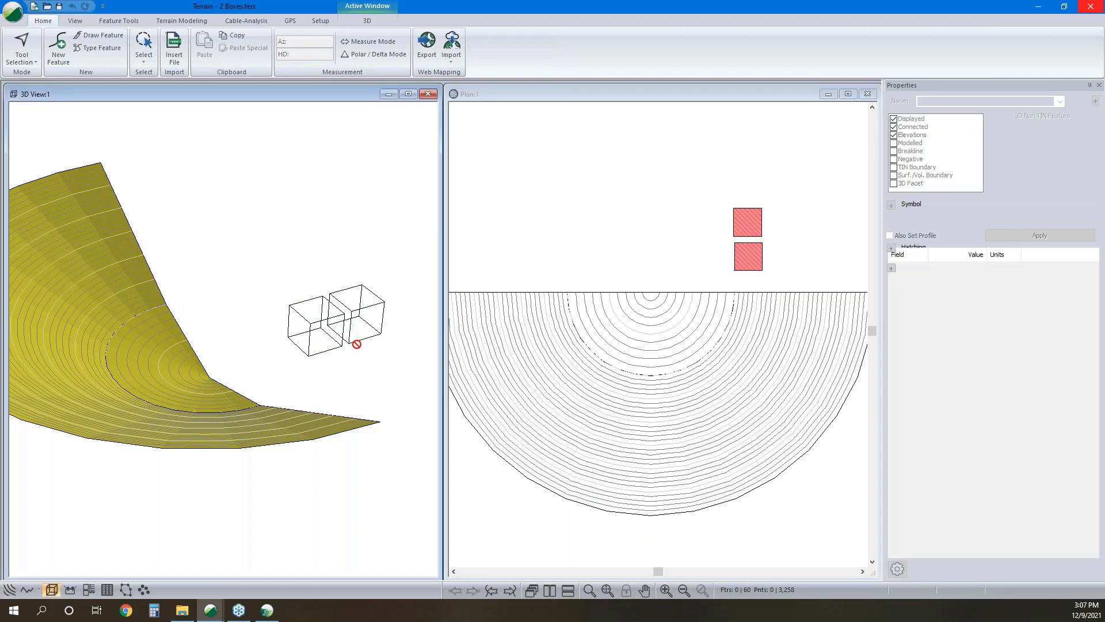
click(731, 260)
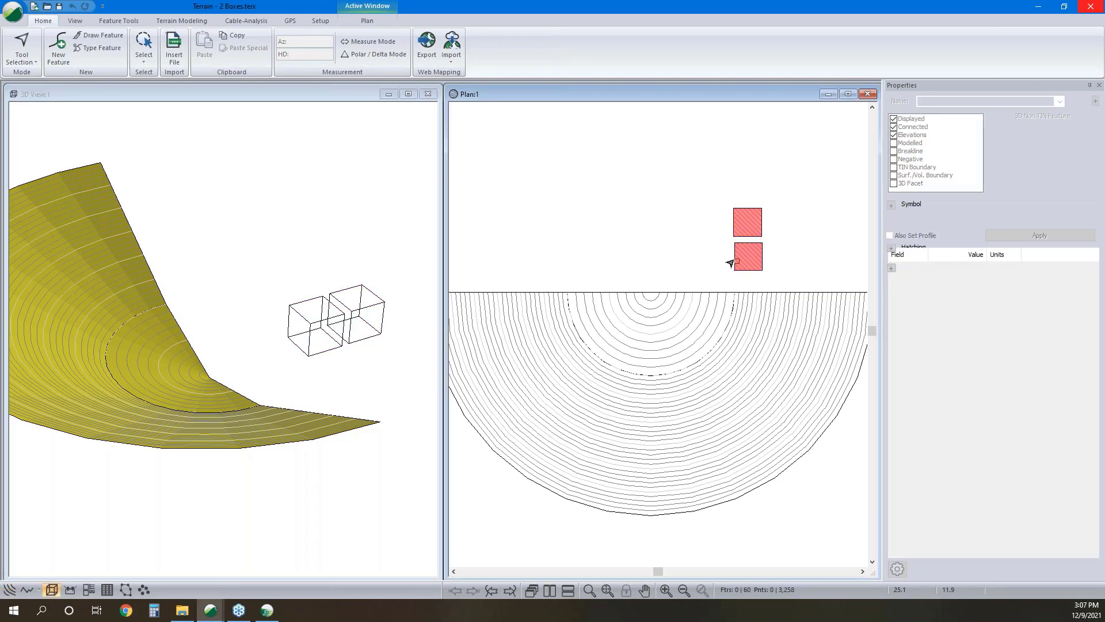
click(745, 269)
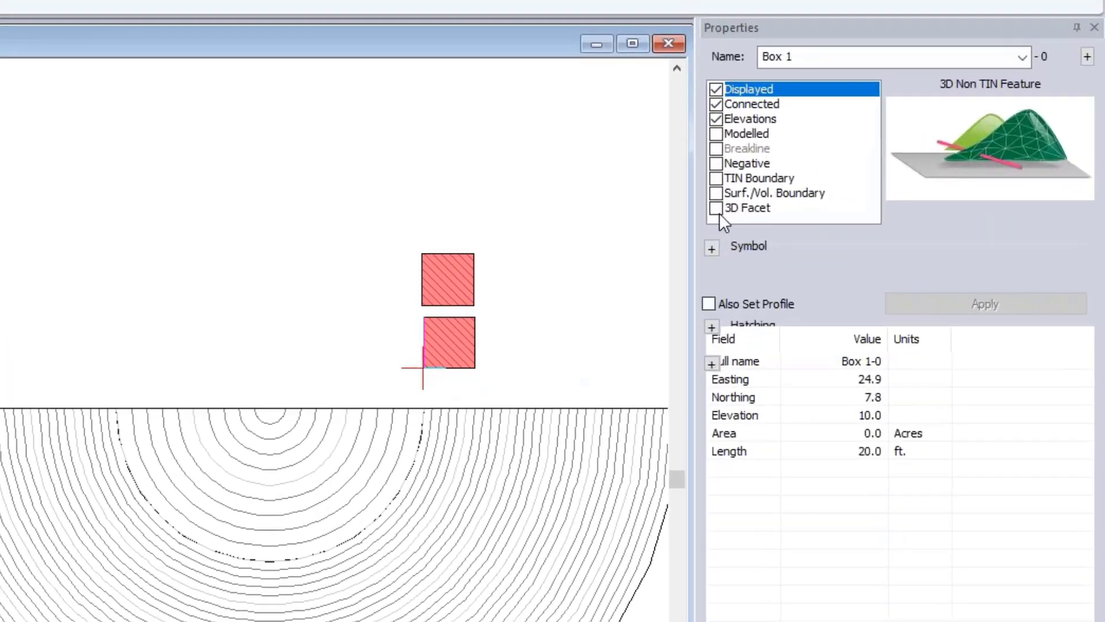
click(894, 183)
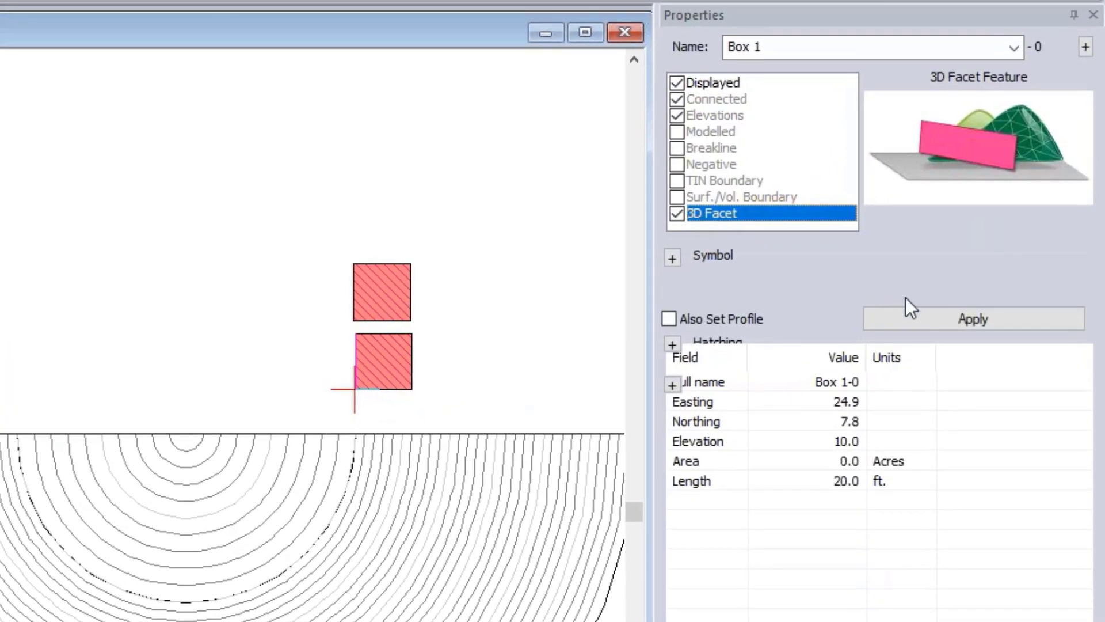
click(915, 321)
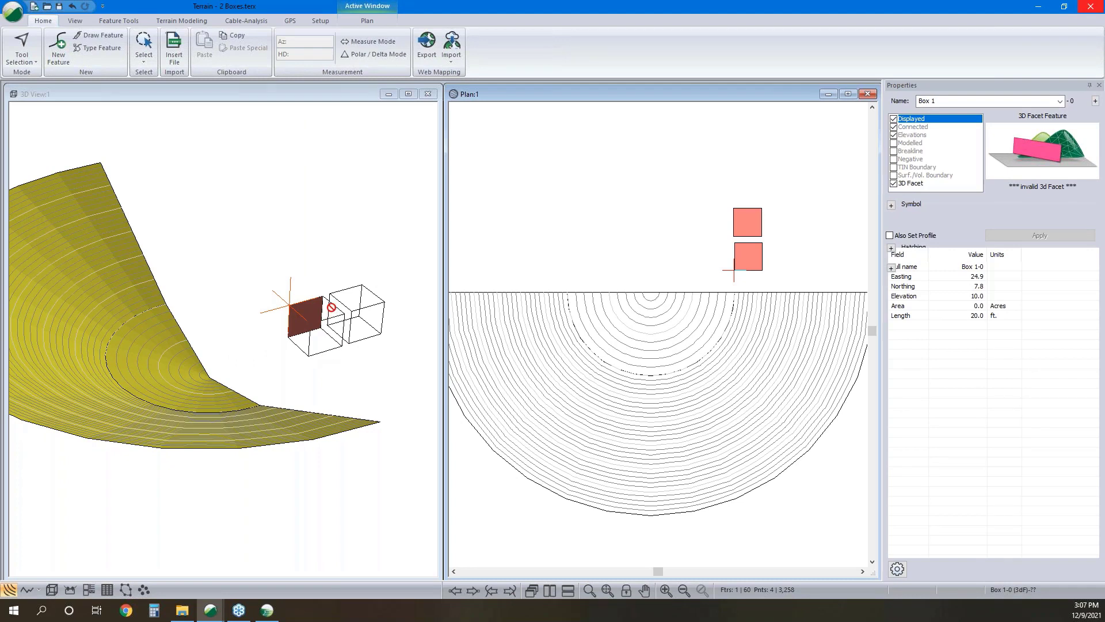
Step: Select the overlapping feature Box 1-1 in the plan and make it a 3D facet
click(750, 248)
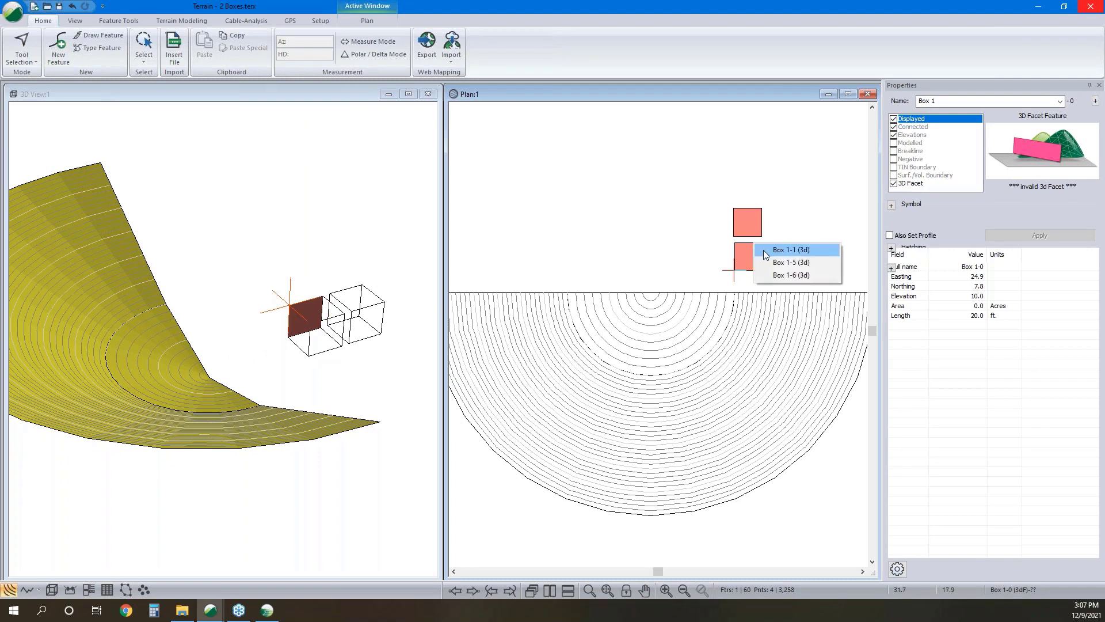
click(791, 250)
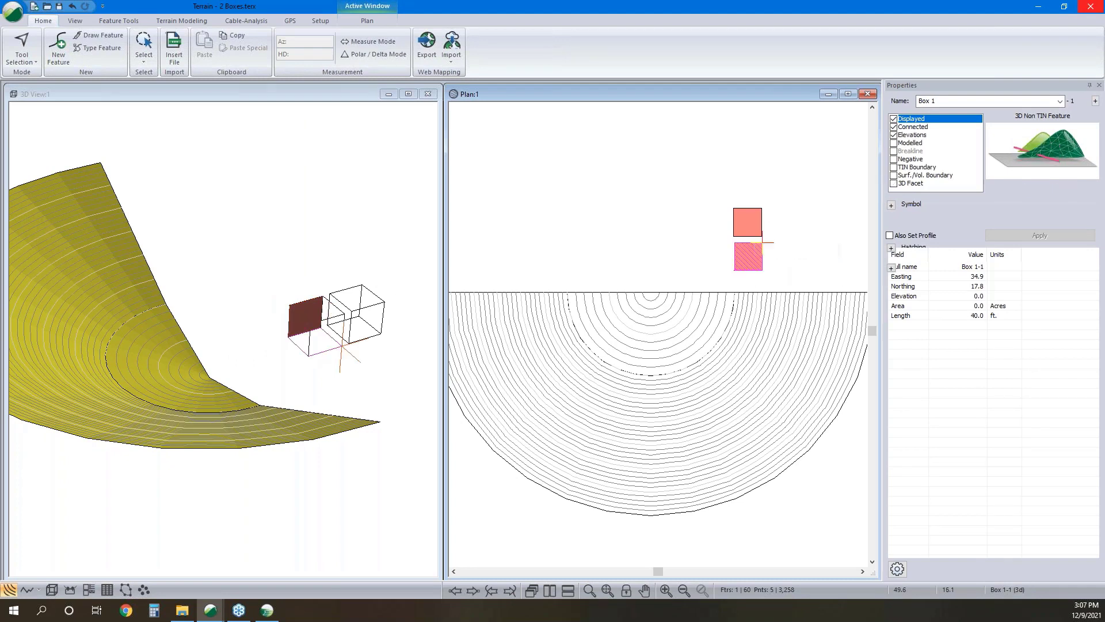
click(894, 183)
click(997, 236)
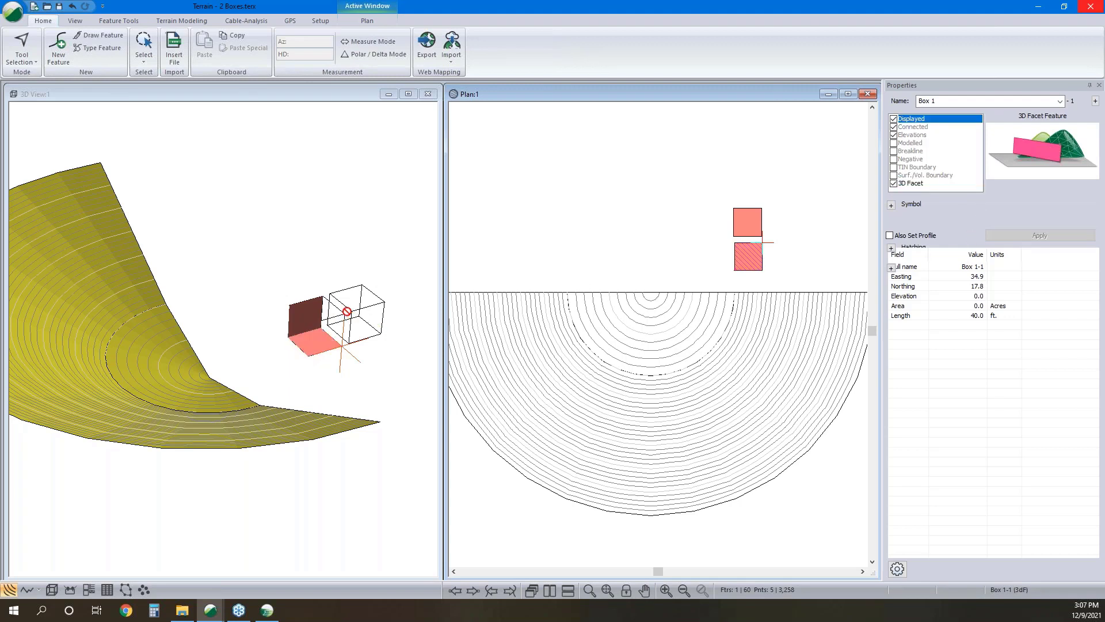
Step: Select the overlapping feature Box 1-5 in the plan and make it a 3D facet
click(746, 246)
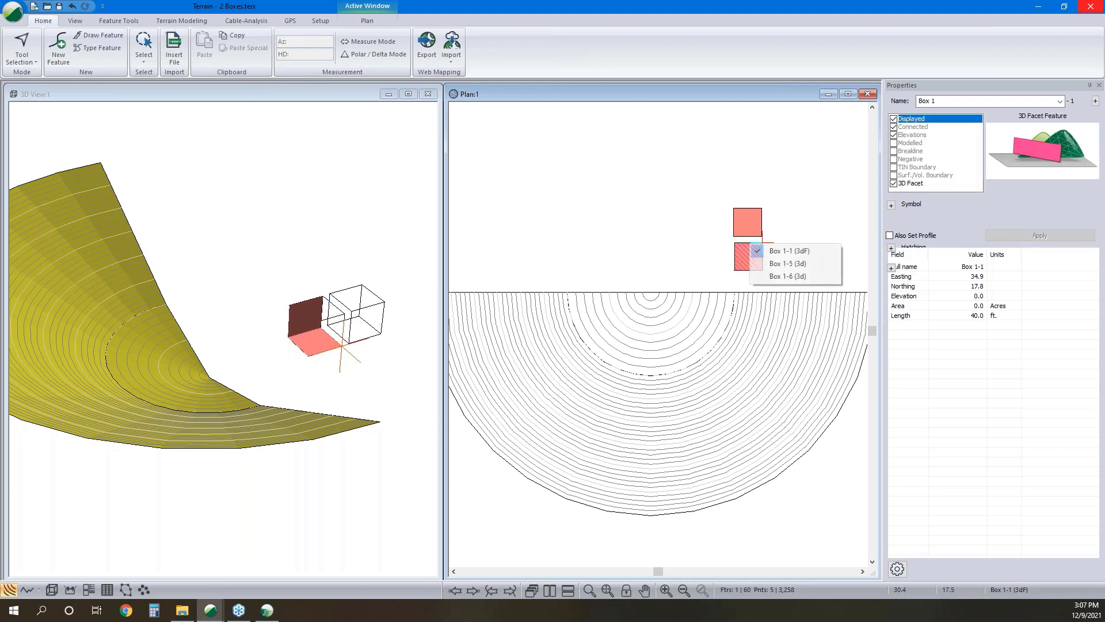
click(784, 262)
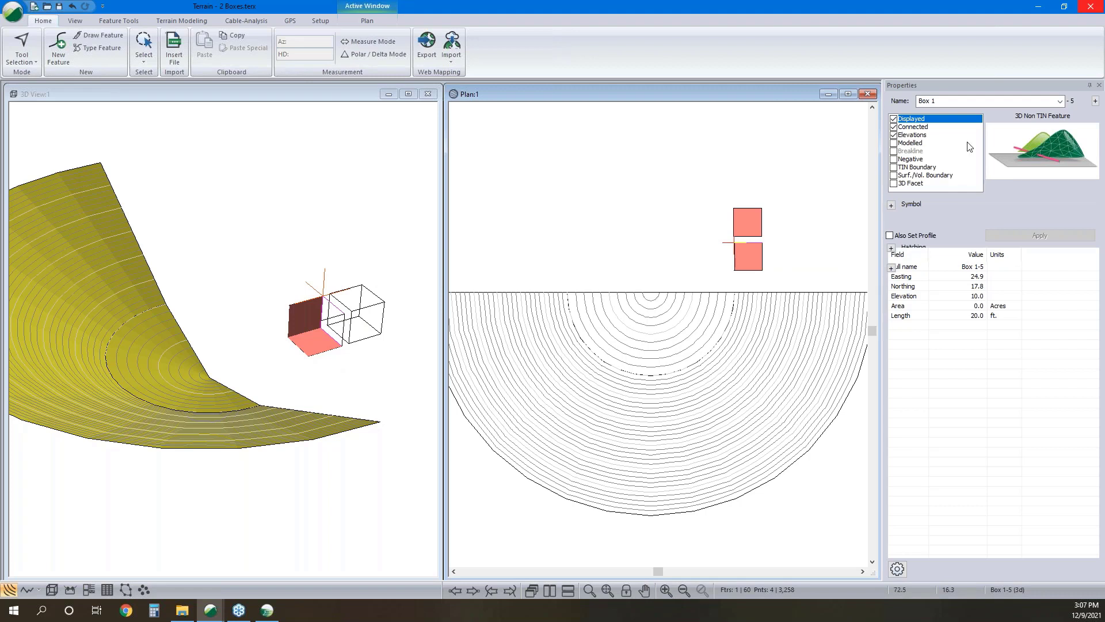
click(893, 183)
click(993, 235)
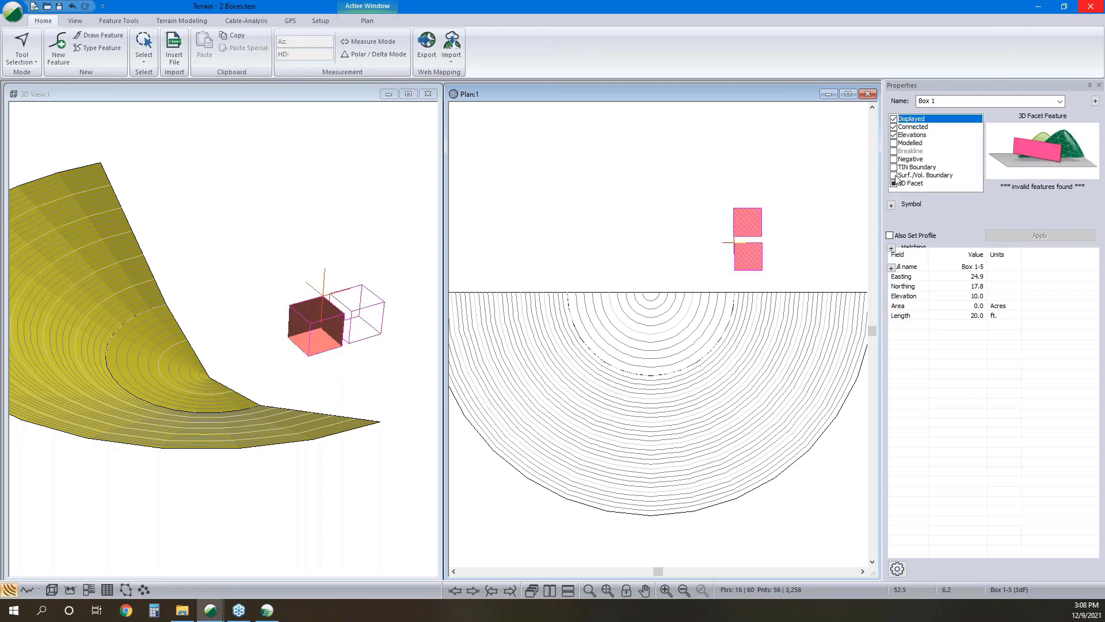
Step: Apply the 3D Facet property to all features of both boxes and orbit around the resulting solid boxes
click(895, 184)
click(1019, 234)
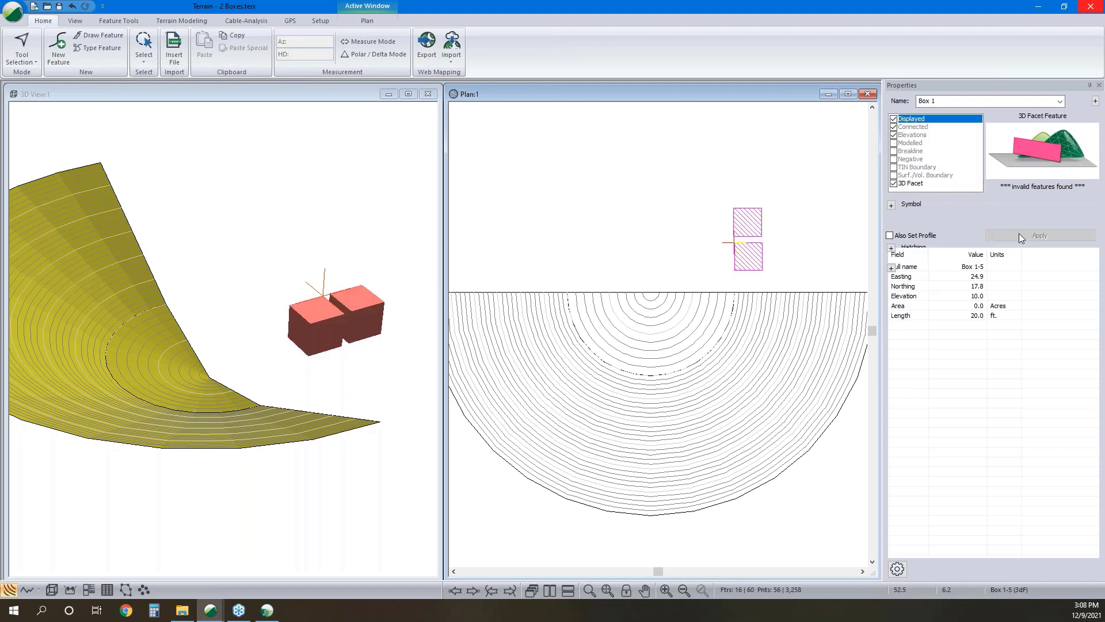
drag(284, 421, 304, 442)
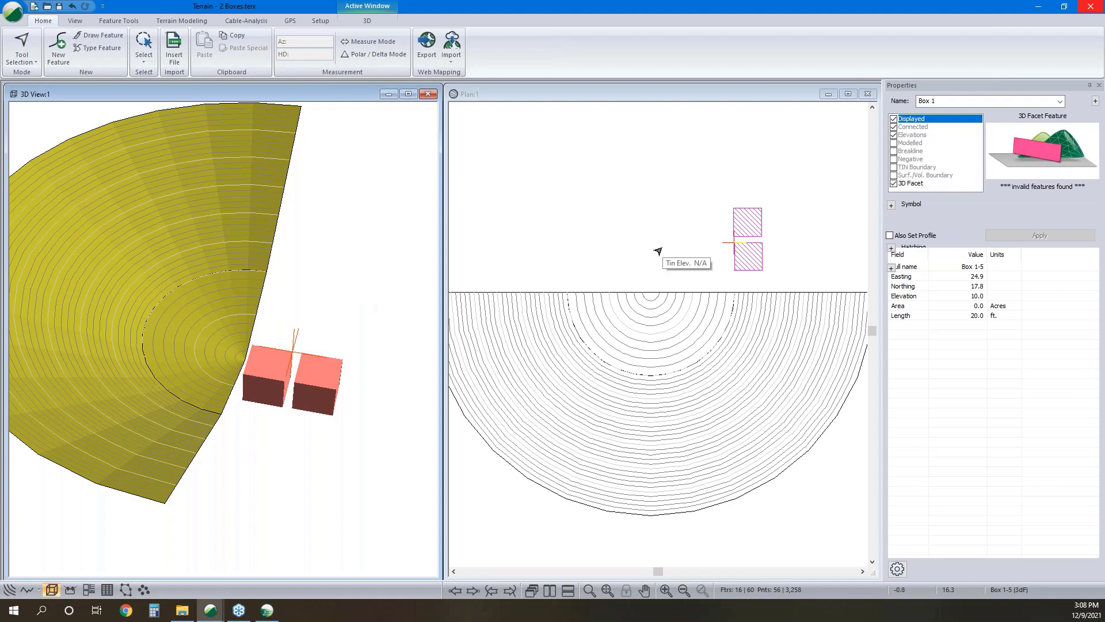
Step: Draw a closed triangular Box 1 feature from a box corner with 3D Facet off, and turn it into a 3D facet
key(Insert)
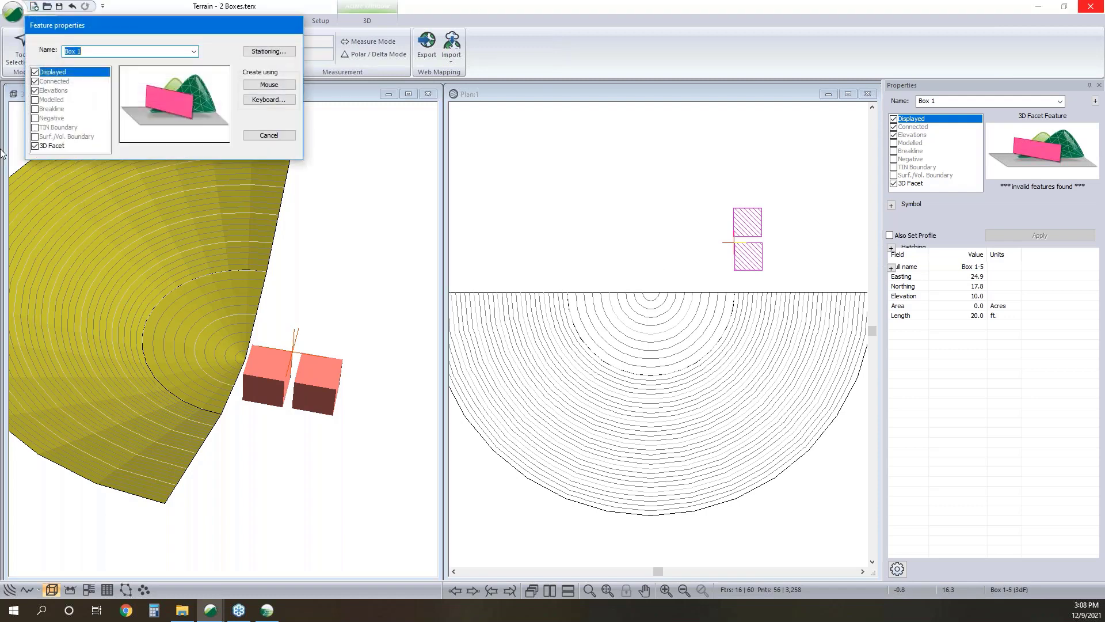
click(35, 145)
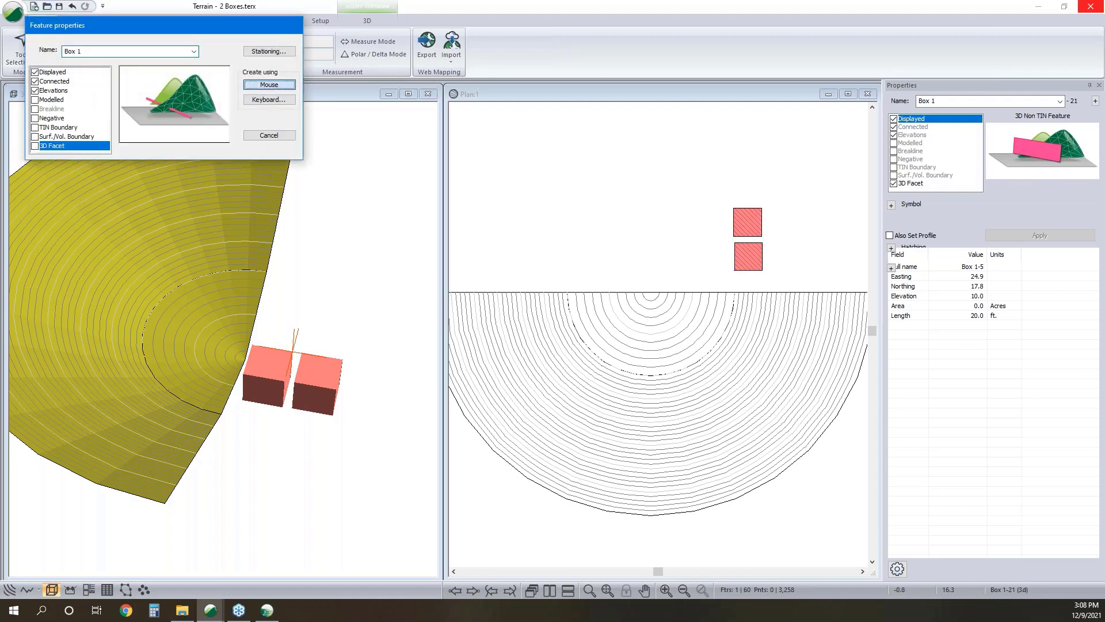
click(269, 85)
click(521, 324)
click(735, 242)
click(684, 273)
right_click(682, 220)
mouse_move(751, 299)
click(857, 337)
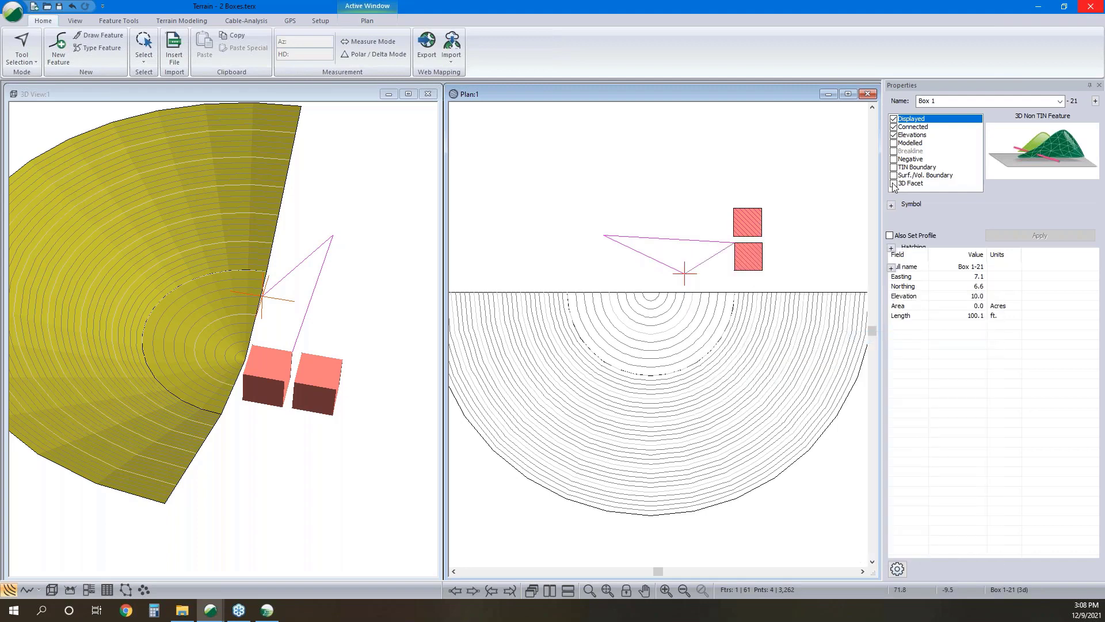
click(894, 183)
click(1012, 236)
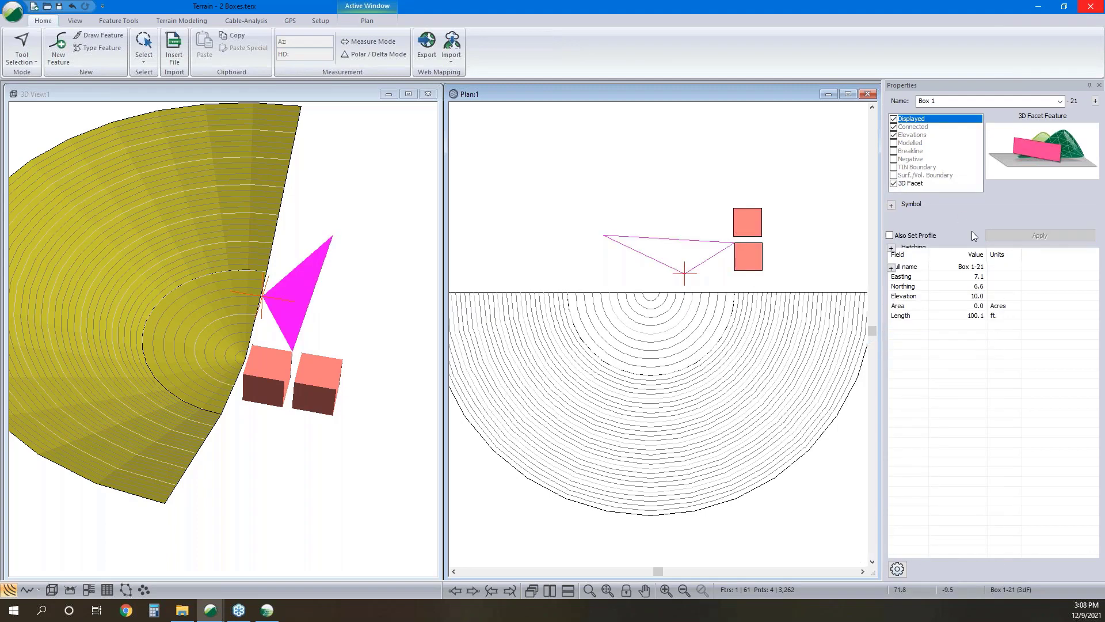
Step: Deselect the triangular facet to view it, reselect it and delete it
right_click(578, 193)
key(Escape)
click(592, 212)
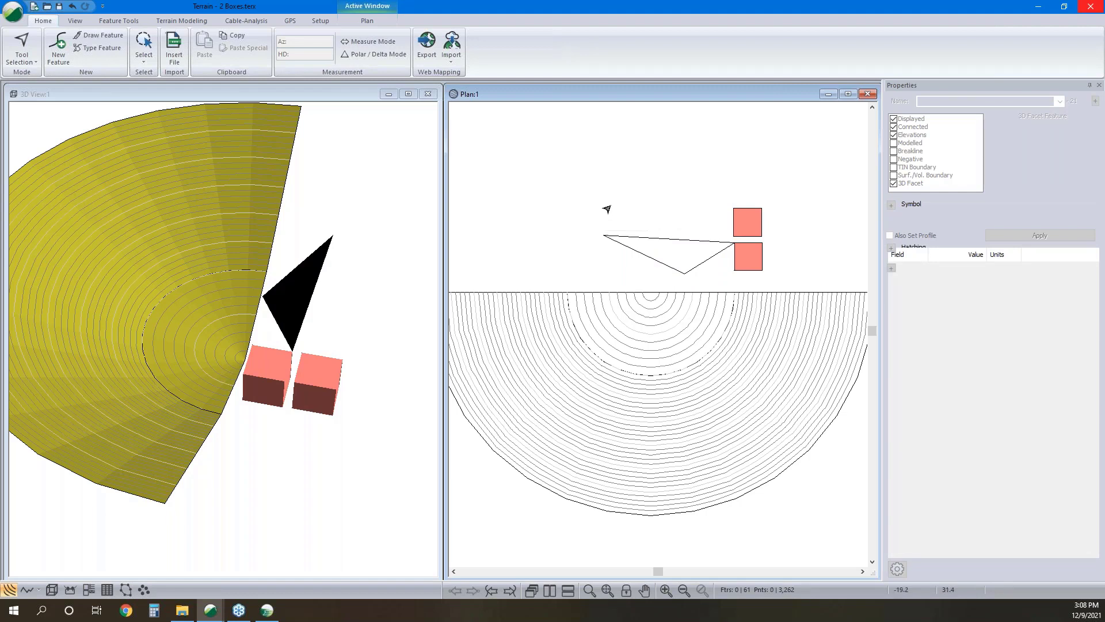
click(617, 252)
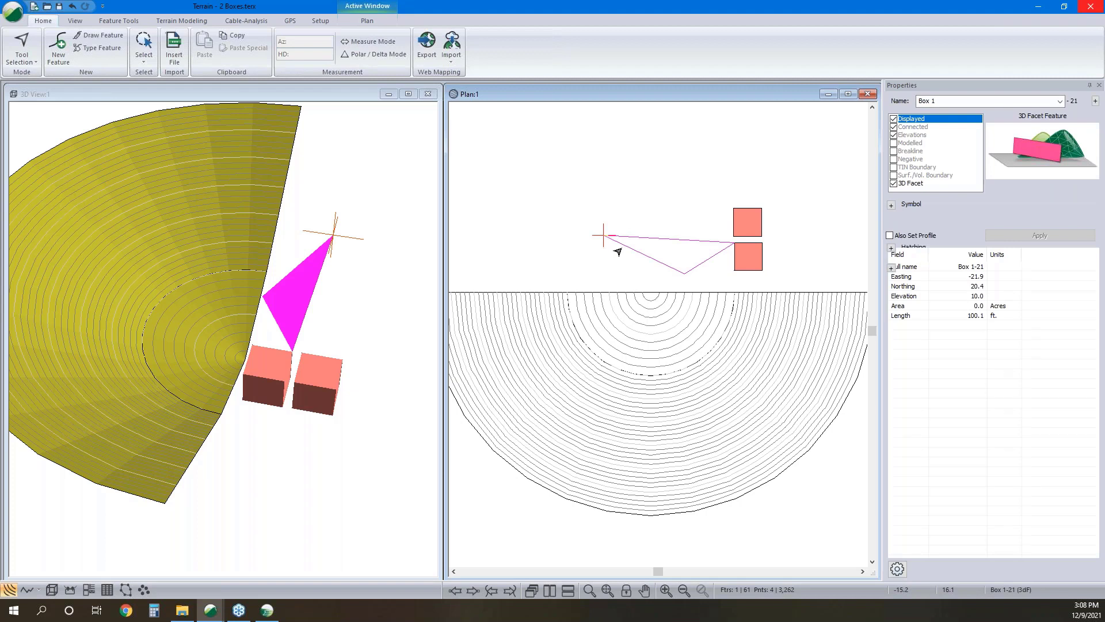
key(Delete)
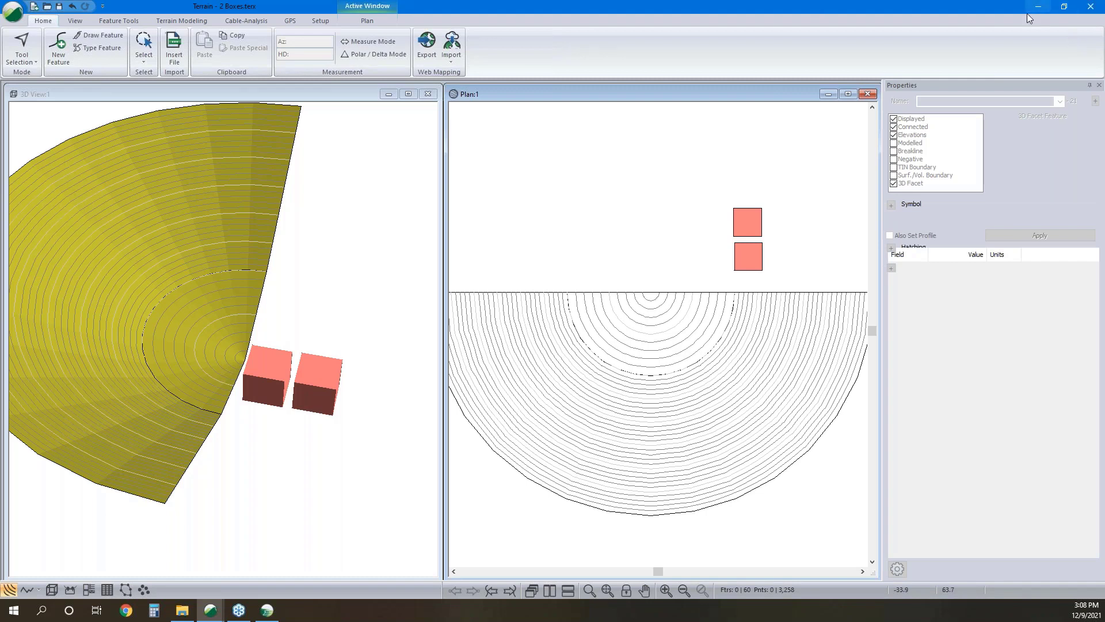
Step: Switch to the WF 60 foot ASP on Piles file and select all bridge features lying away from the roads
click(210, 609)
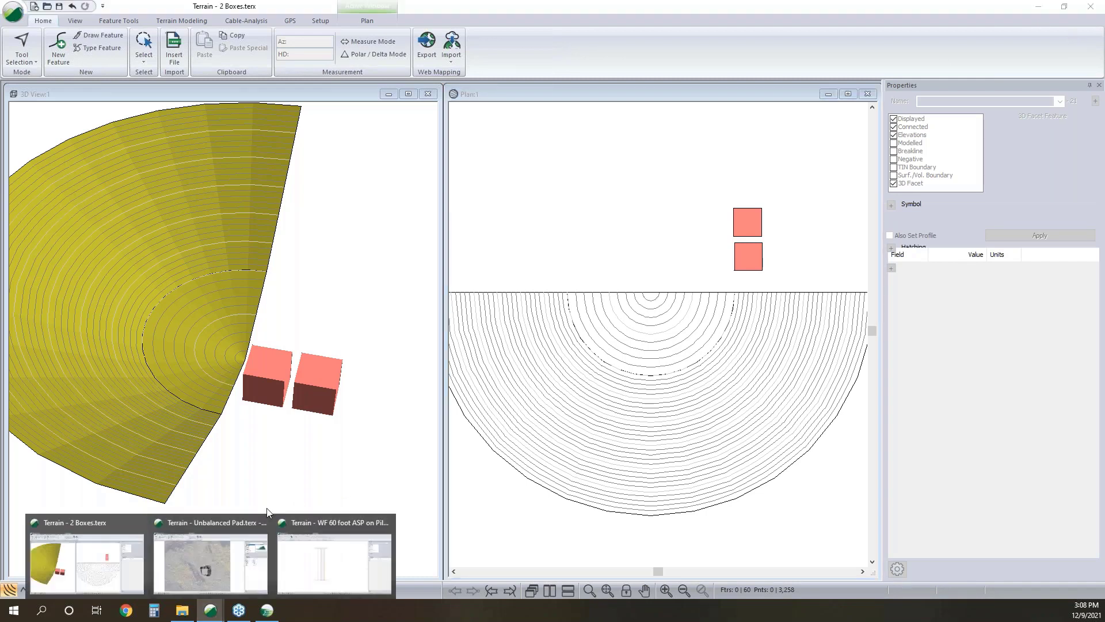
click(310, 529)
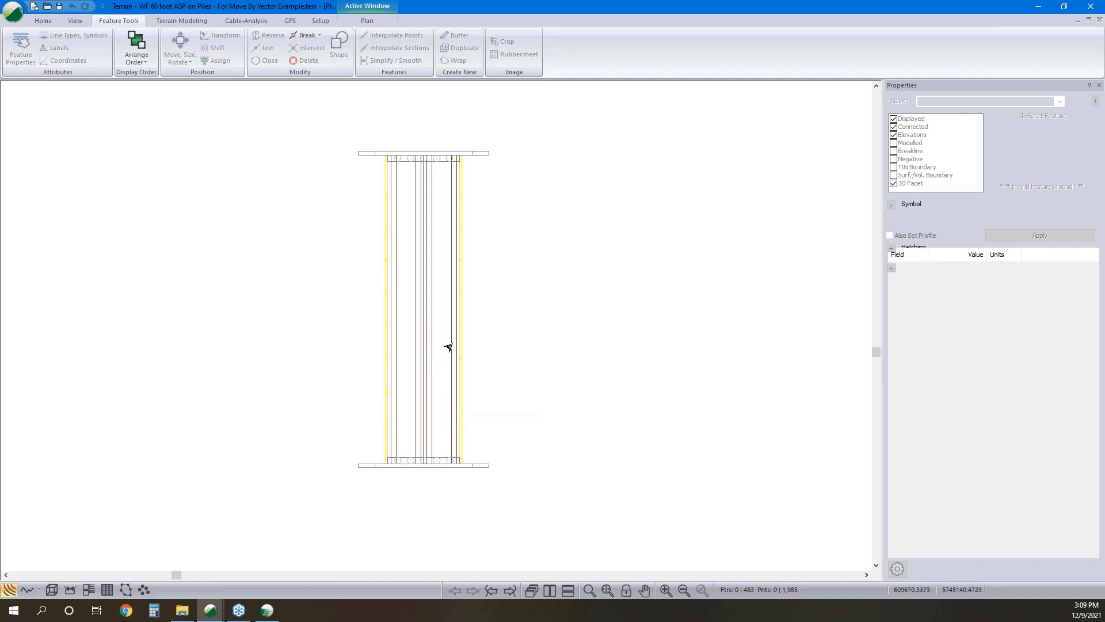
scroll(346, 307, down, 4)
middle_drag(417, 315, 354, 240)
middle_drag(538, 319, 435, 293)
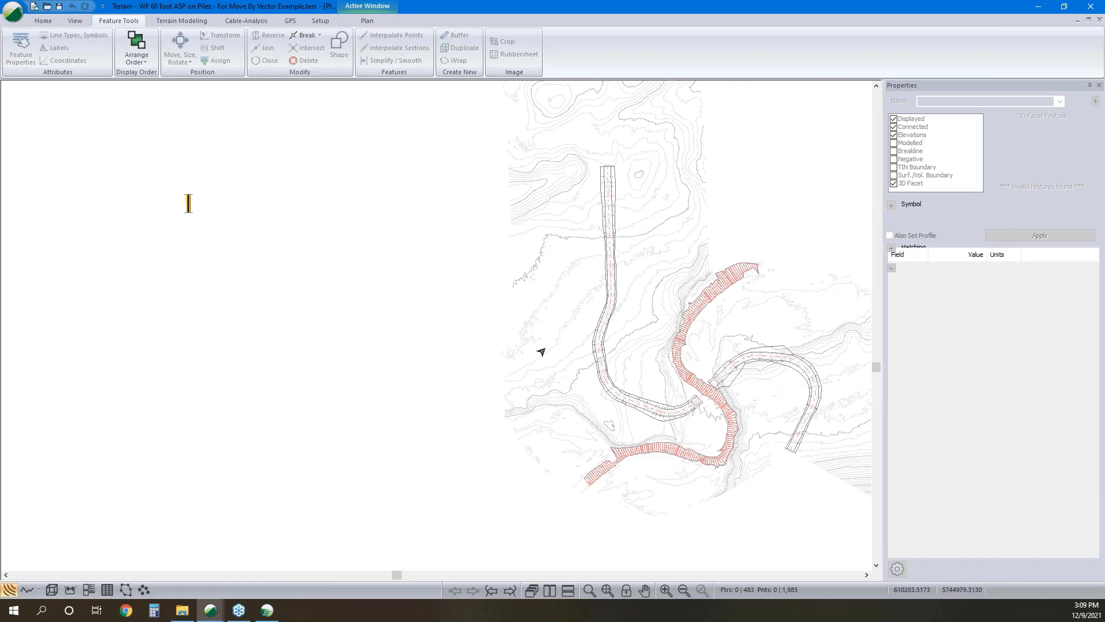
drag(167, 157, 269, 261)
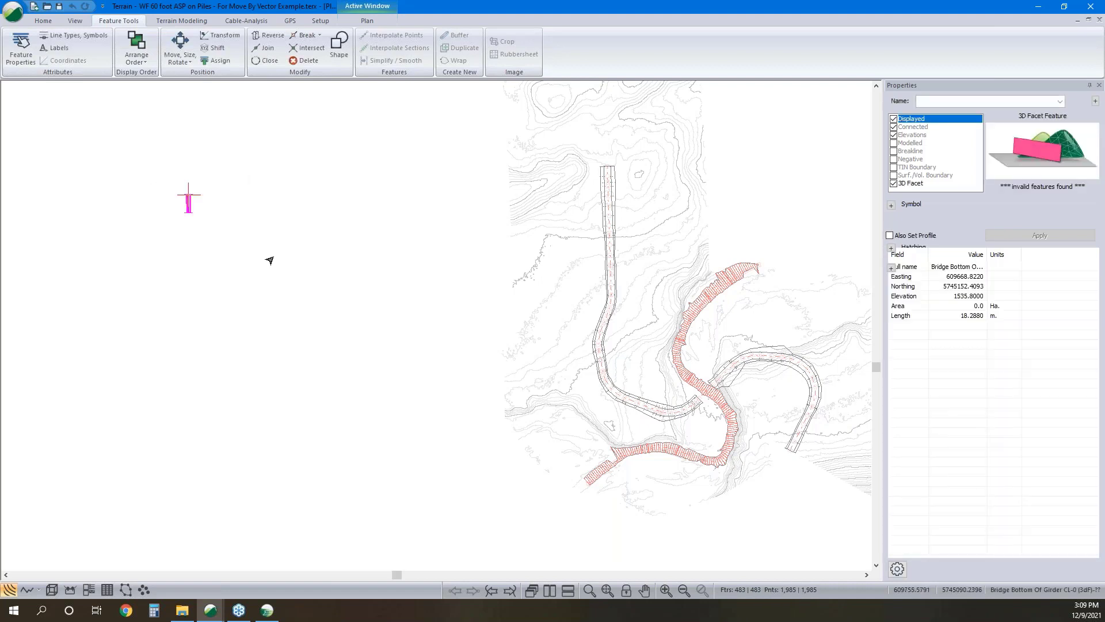
Step: Start a move, size and rotate by vectors and set the first vector from the bridge's upper end to the curved road's end at the red-hatched strip
click(184, 61)
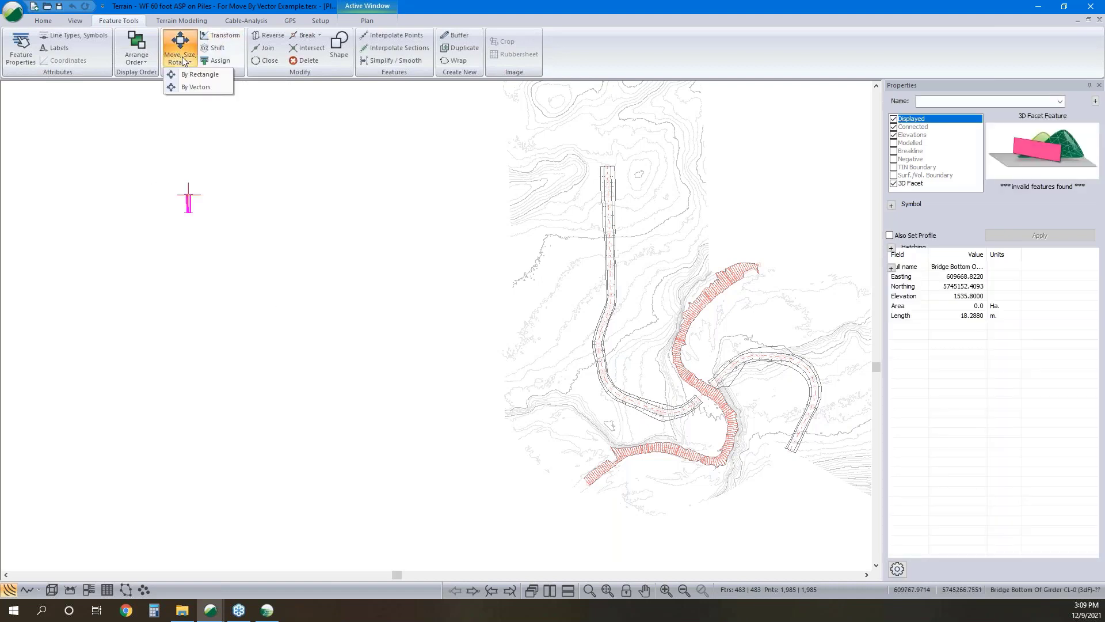
click(190, 87)
click(215, 138)
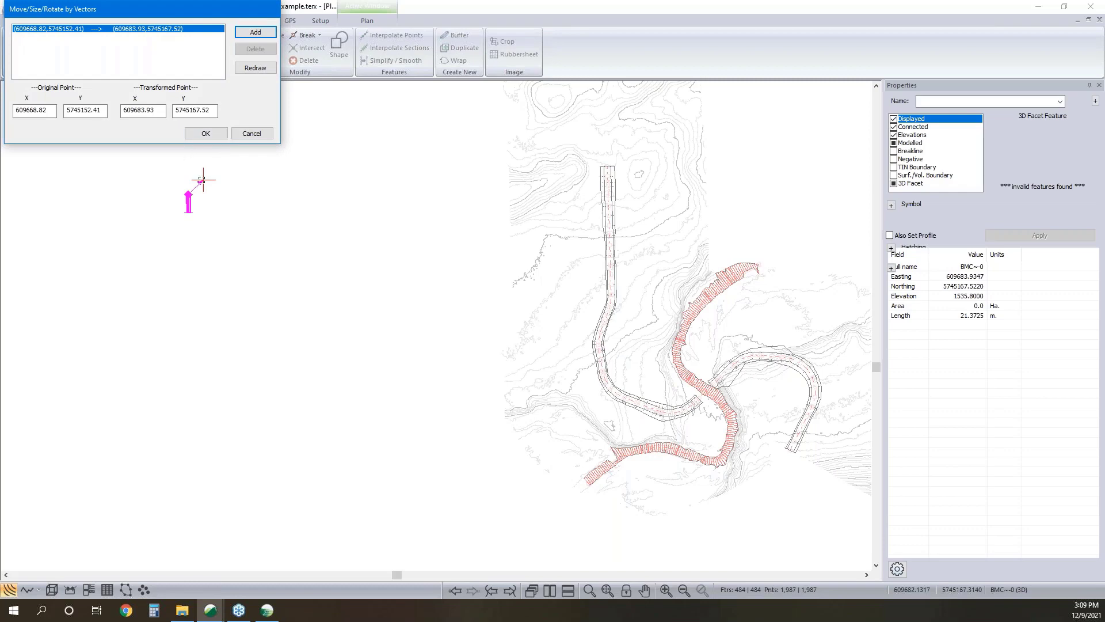
click(711, 382)
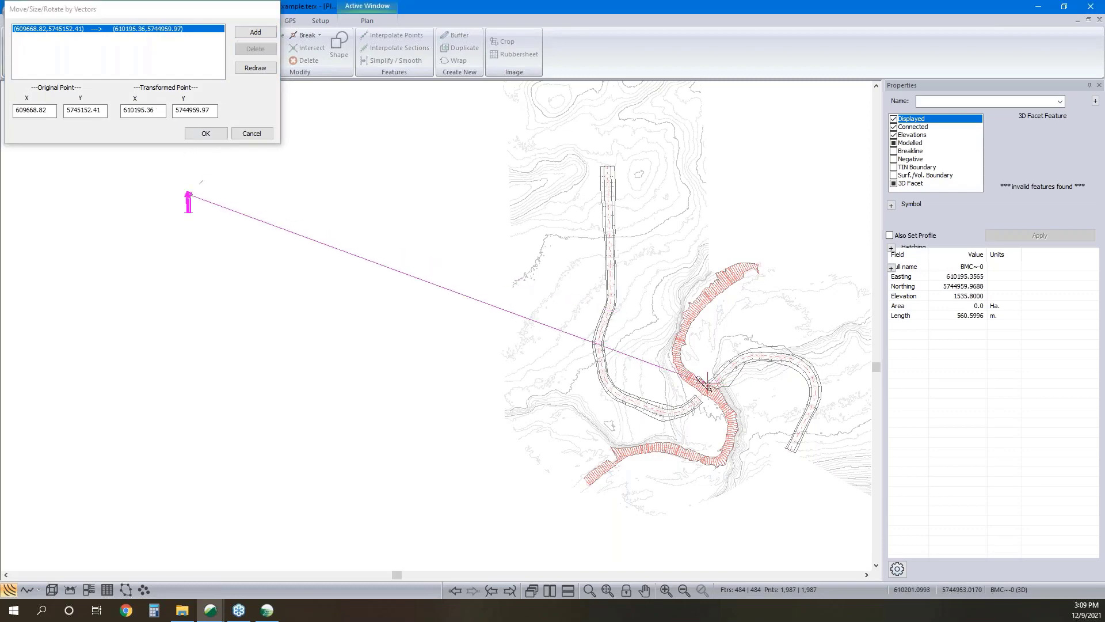
Step: Make sure snapping is enabled for the Road TERX.terx background in the plan window's background display properties
right_click(695, 333)
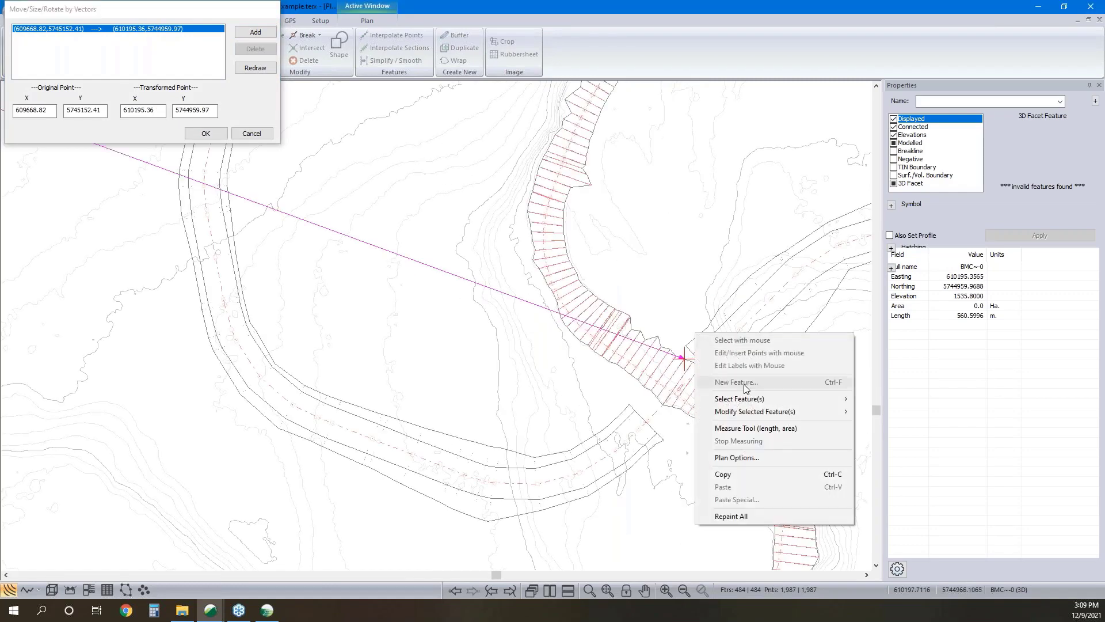
click(748, 457)
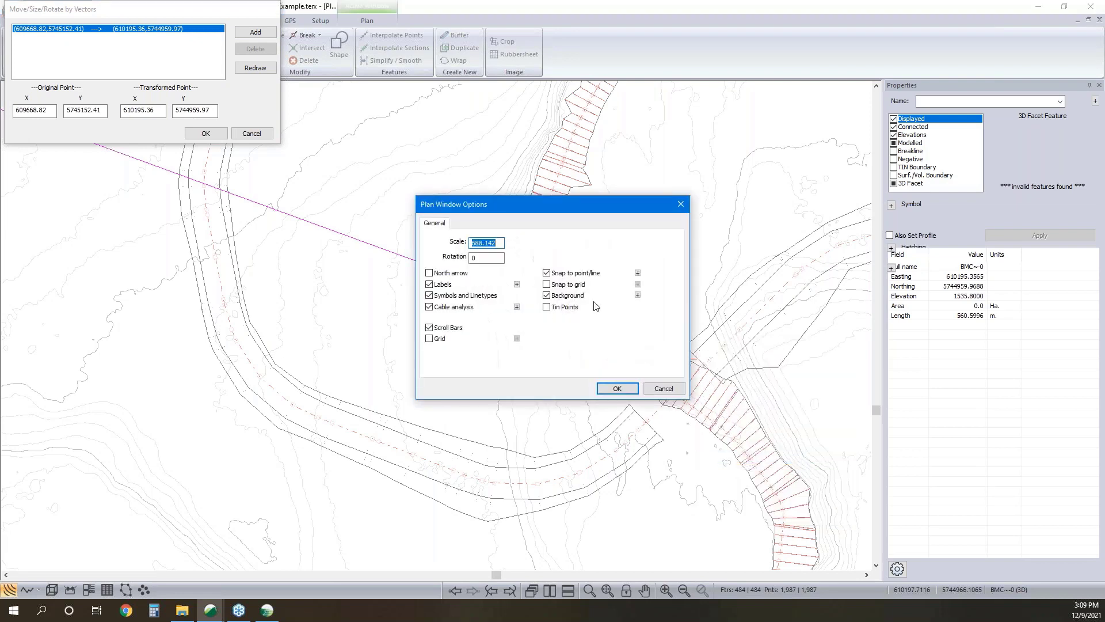
click(638, 296)
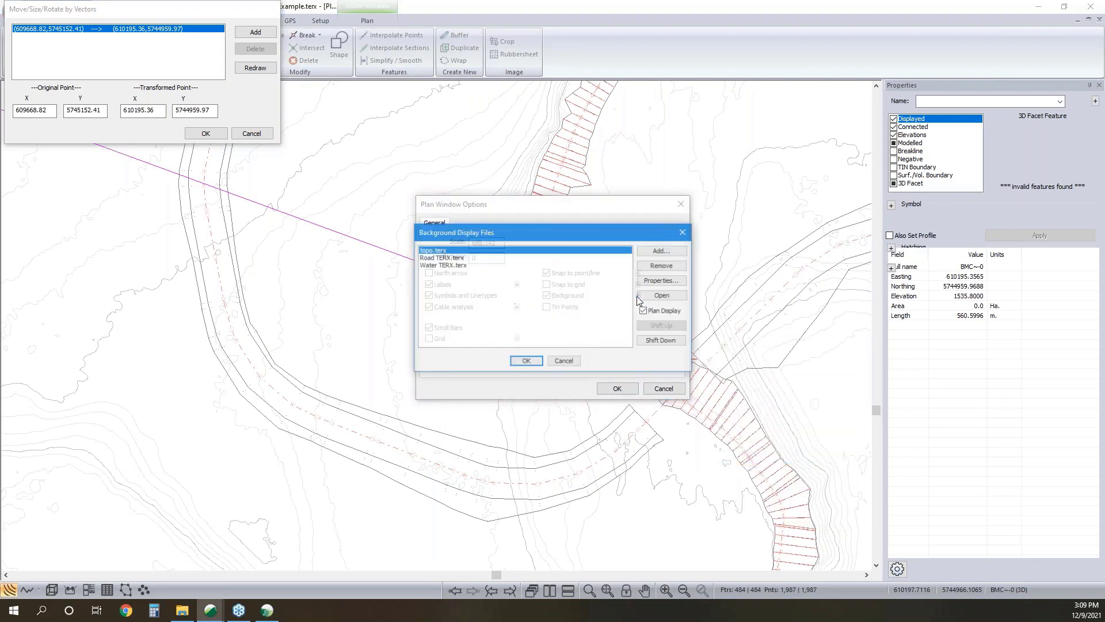
click(447, 257)
click(663, 281)
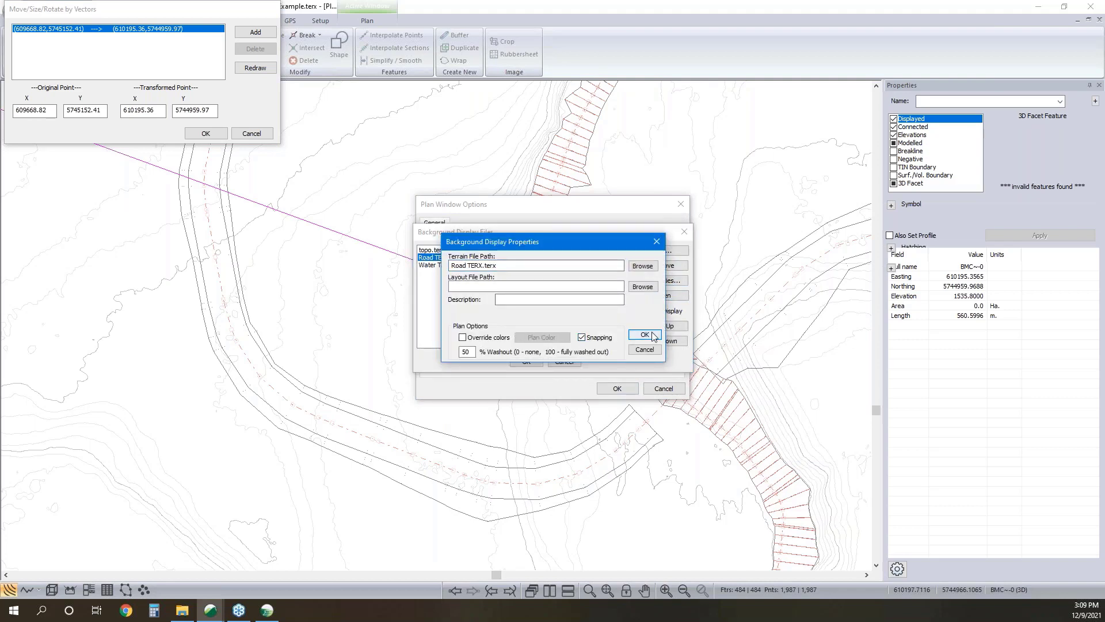
click(644, 334)
click(526, 361)
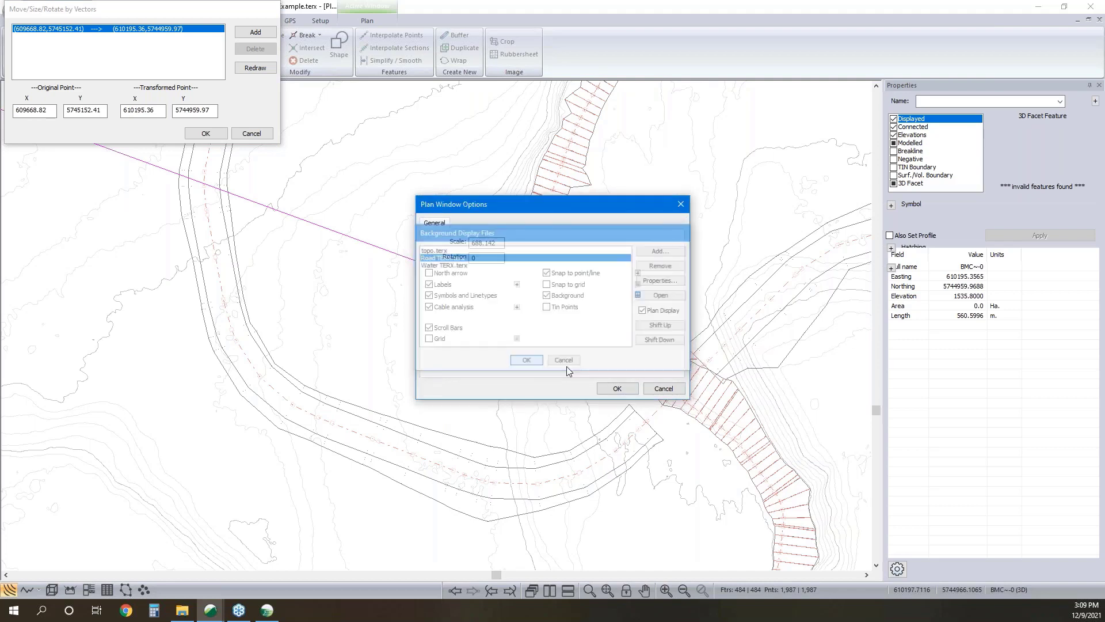
click(617, 388)
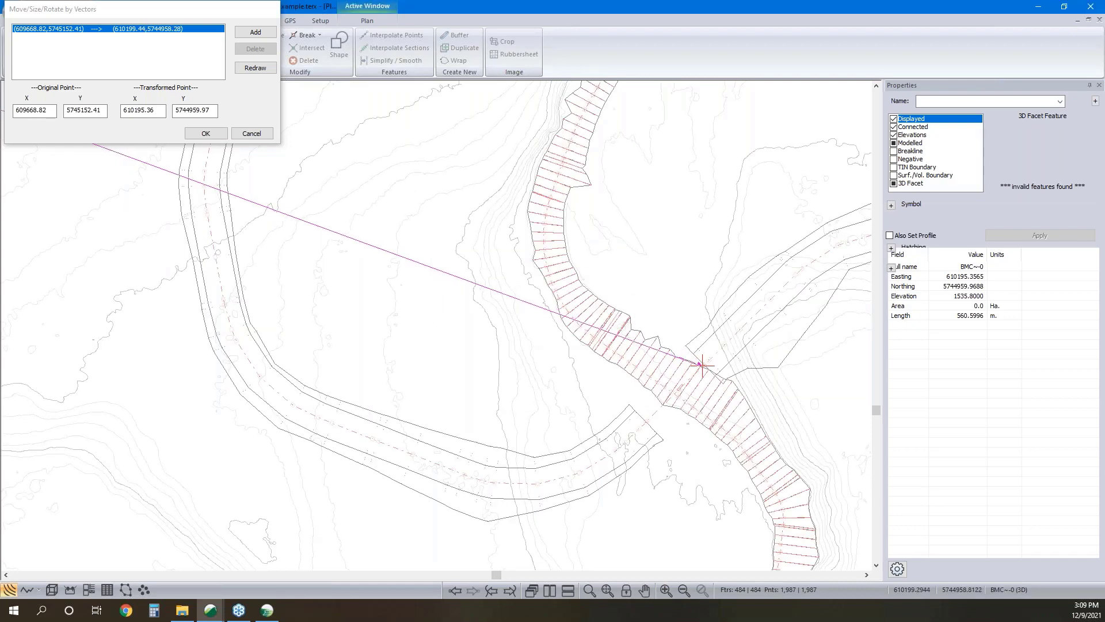
Step: Snap the first vector's destination to the curved road's centreline end at 610199.73, 5744958.56
scroll(701, 365, up, 5)
scroll(740, 365, up, 4)
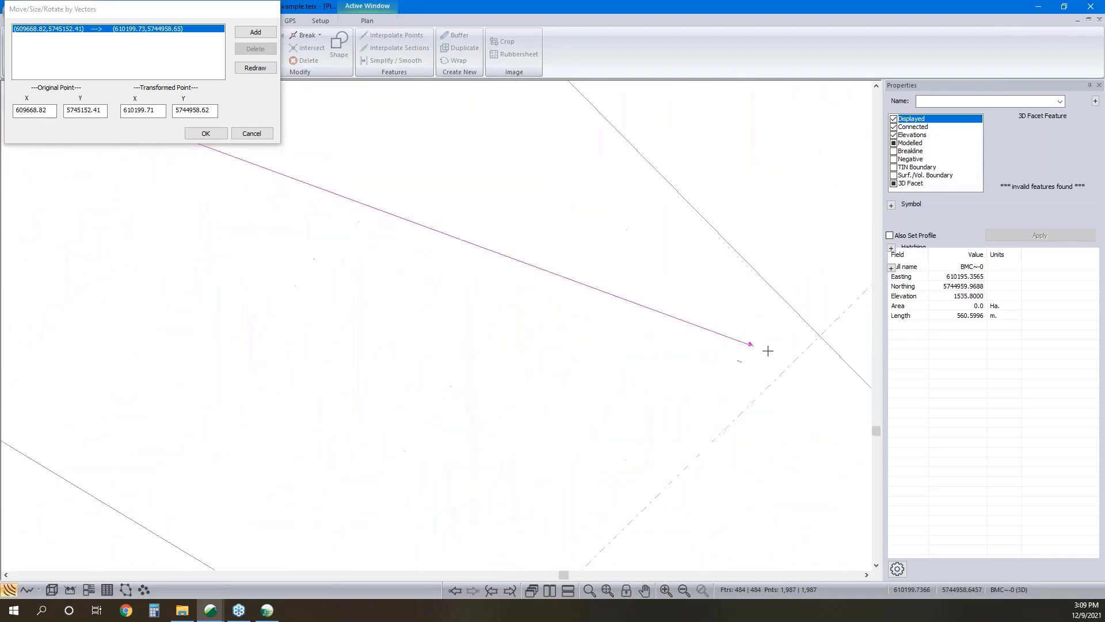
scroll(772, 331, up, 4)
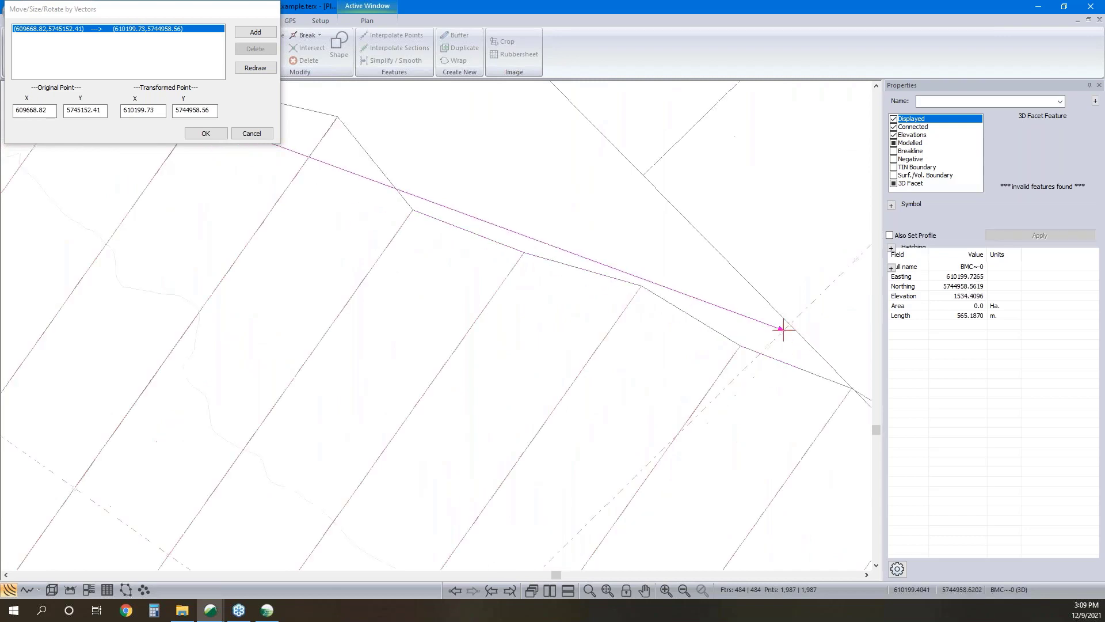
scroll(655, 332, down, 6)
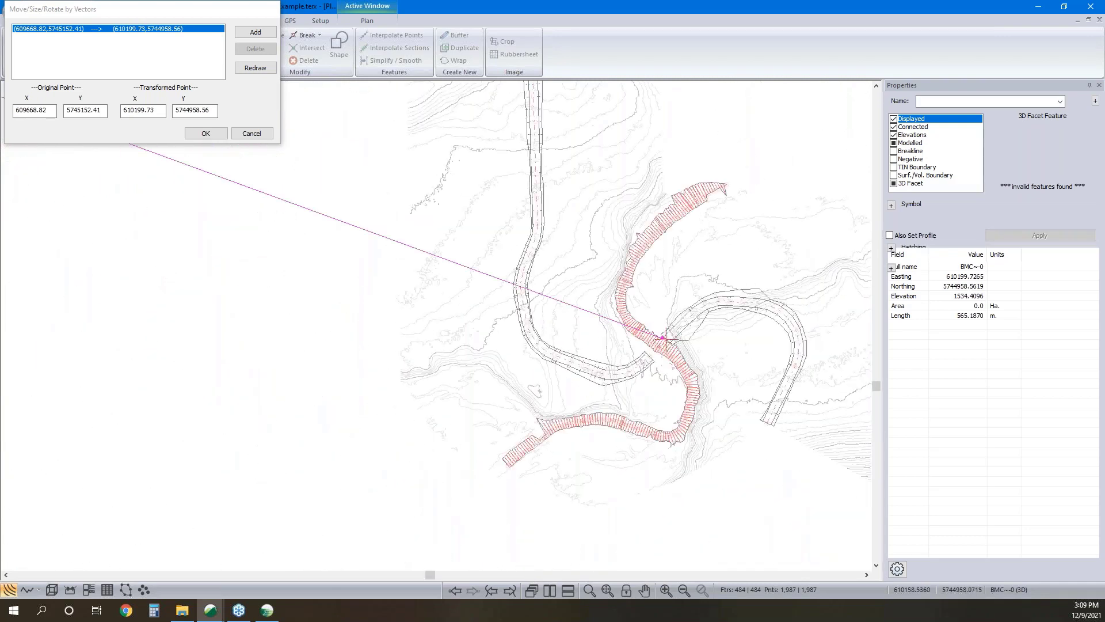
Step: Add a second vector and snap its original point to the centre of the bridge's lower end at 609668.82, 5745134.12
scroll(455, 279, up, 3)
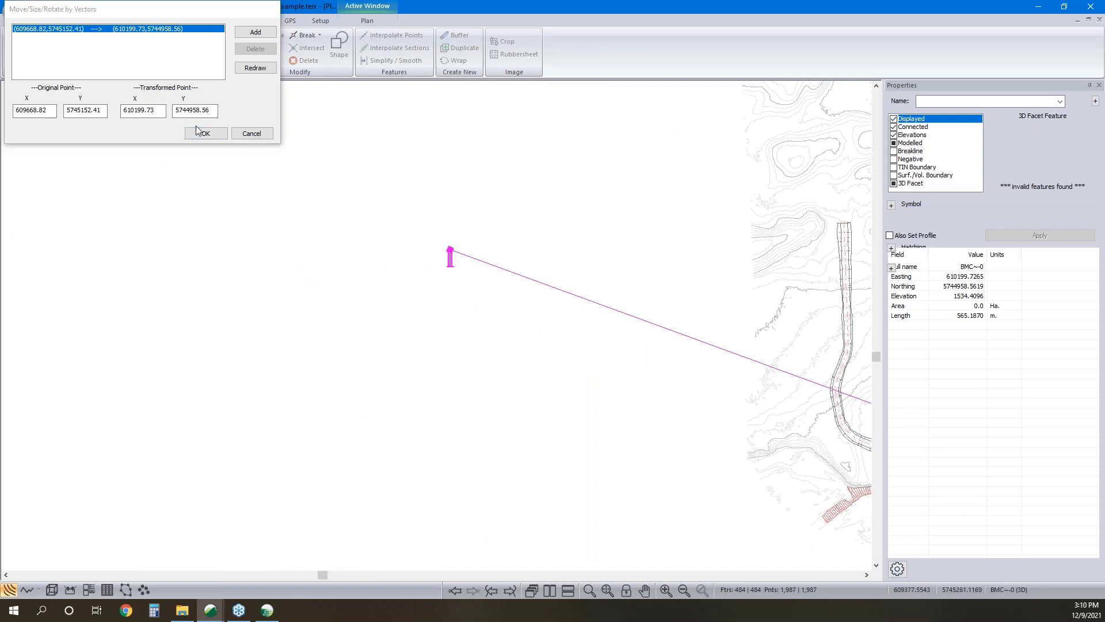
click(256, 32)
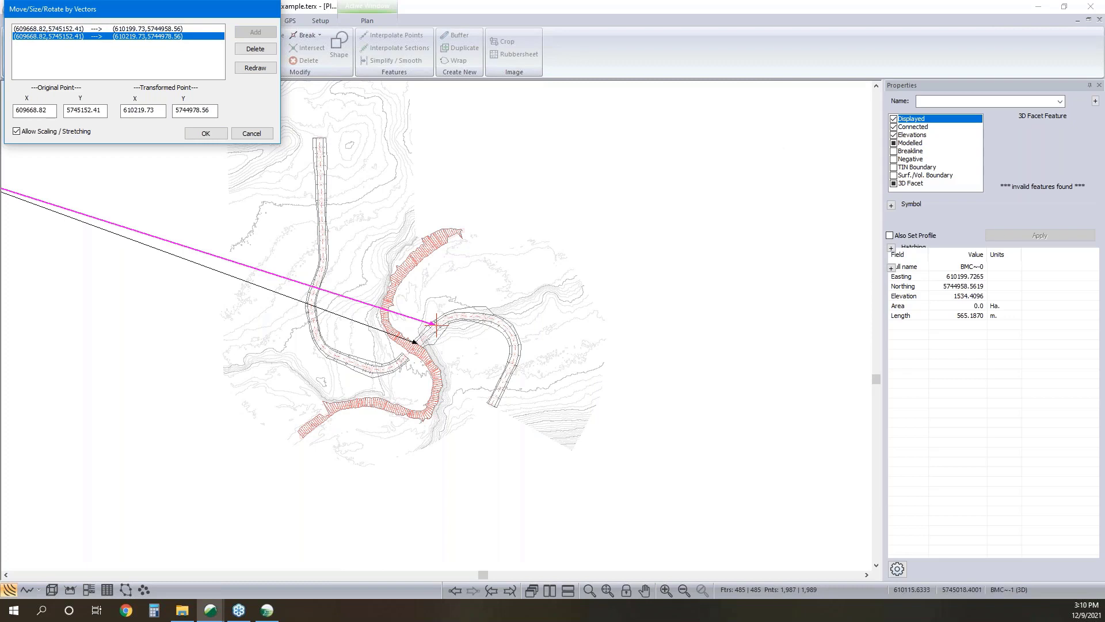
scroll(436, 325, up, 5)
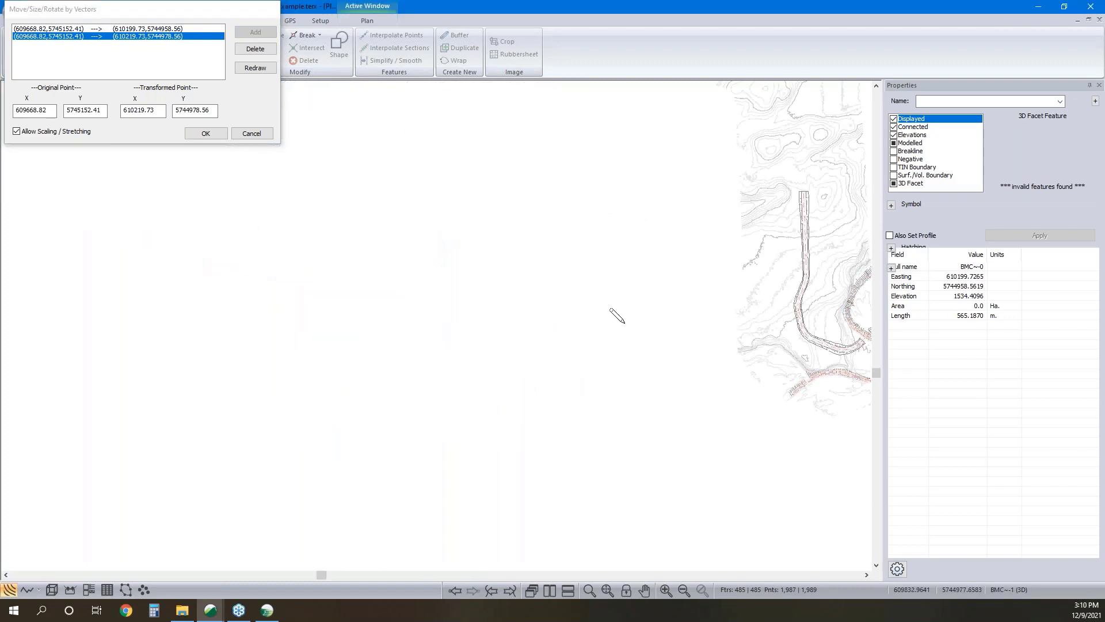
mouse_move(535, 211)
mouse_down()
mouse_move(531, 221)
mouse_move(493, 151)
mouse_move(542, 193)
mouse_up()
scroll(493, 151, up, 3)
scroll(521, 201, down, 3)
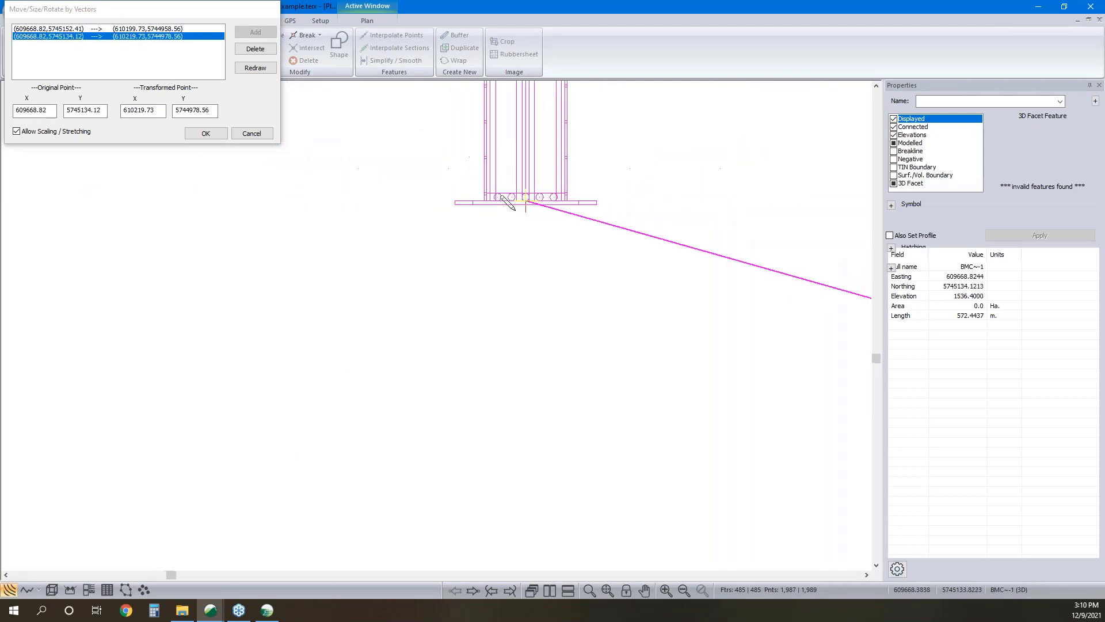
Step: Snap the second vector's destination to the opposite road's centreline end across the red-hatched strip, at 610186.49, 5744945.53
scroll(524, 216, down, 3)
scroll(604, 288, up, 5)
scroll(729, 276, down, 3)
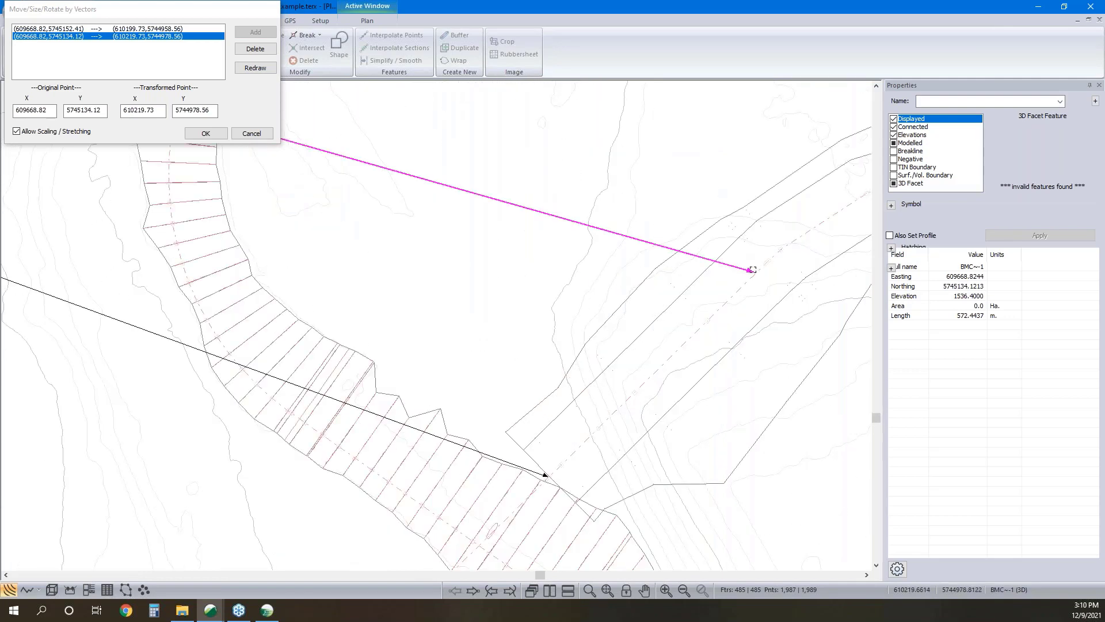
scroll(720, 288, up, 3)
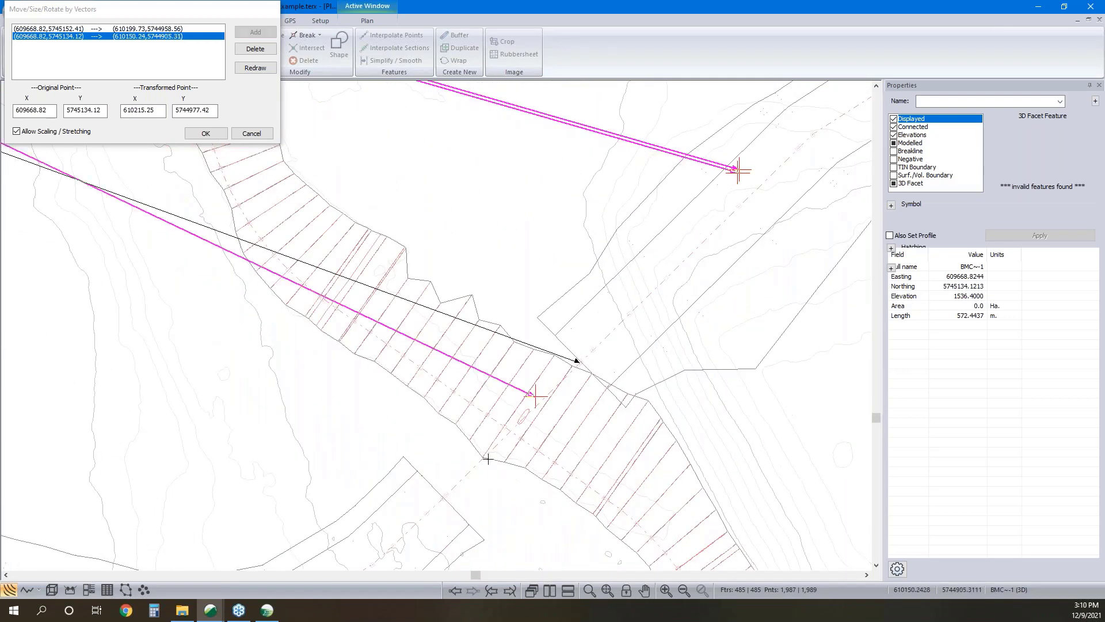
scroll(619, 236, up, 3)
click(618, 236)
scroll(618, 236, up, 1)
click(576, 203)
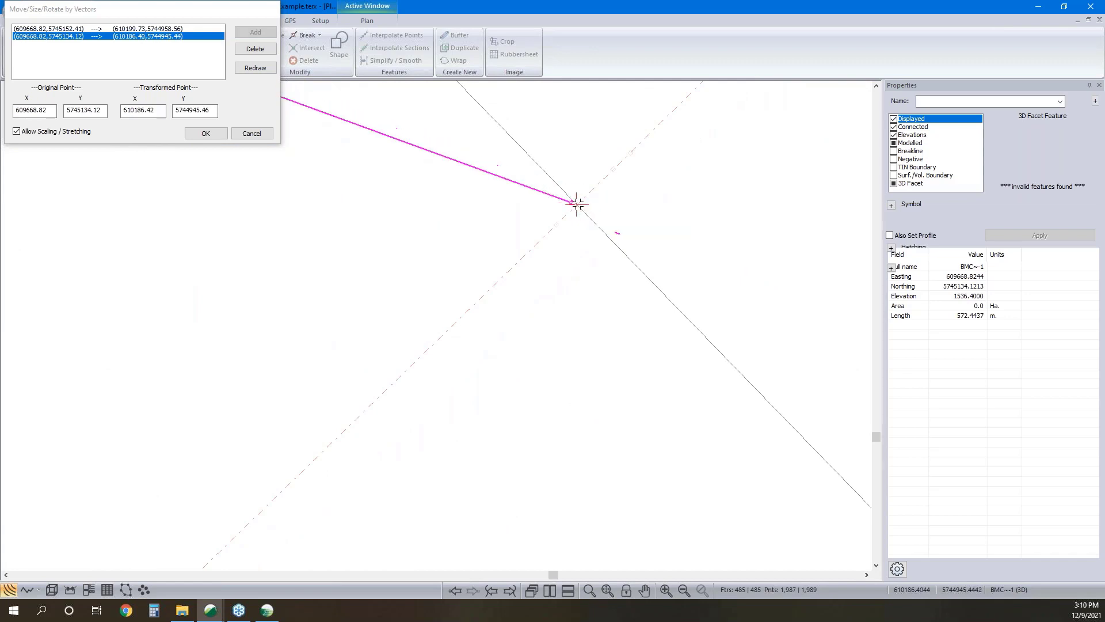
click(611, 168)
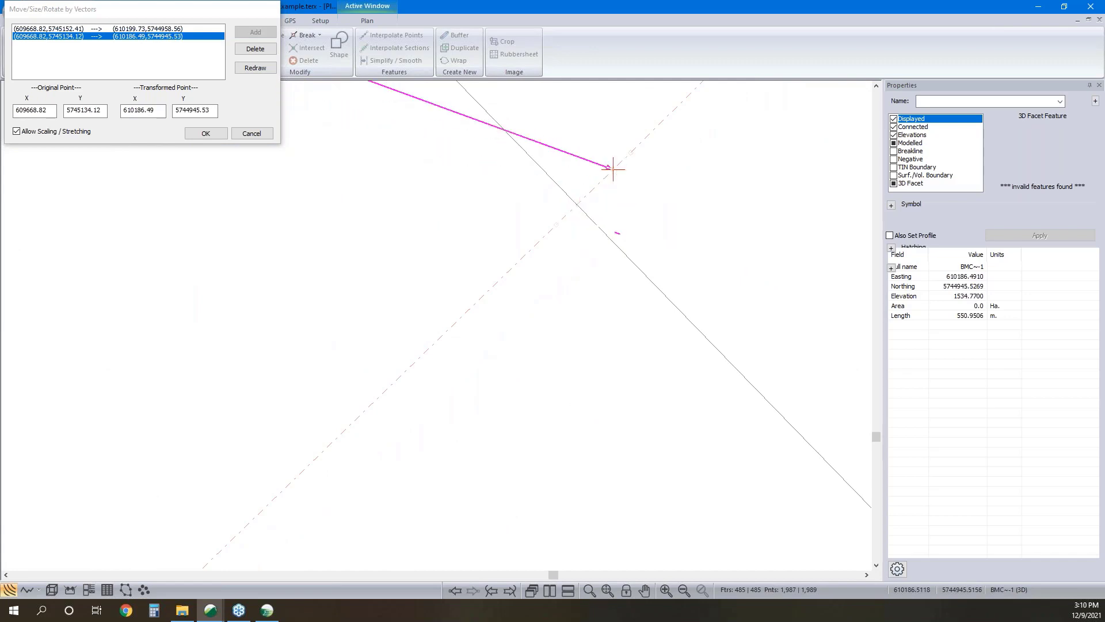
Step: Turn off scaling and stretching and apply the two vectors to place the bridge between the road ends
scroll(509, 267, down, 6)
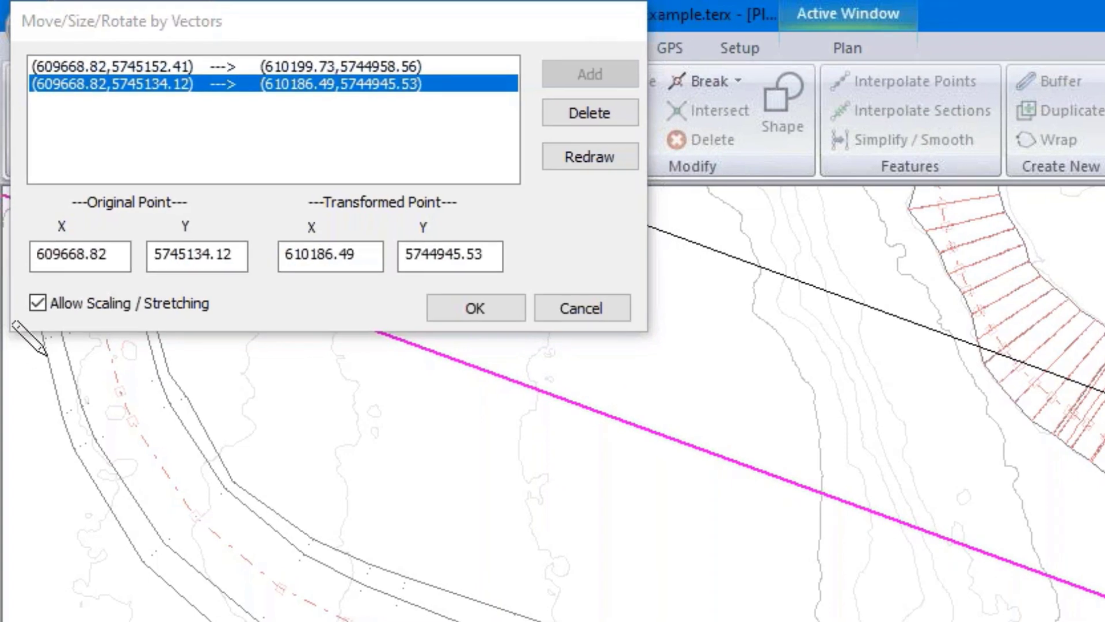
click(40, 304)
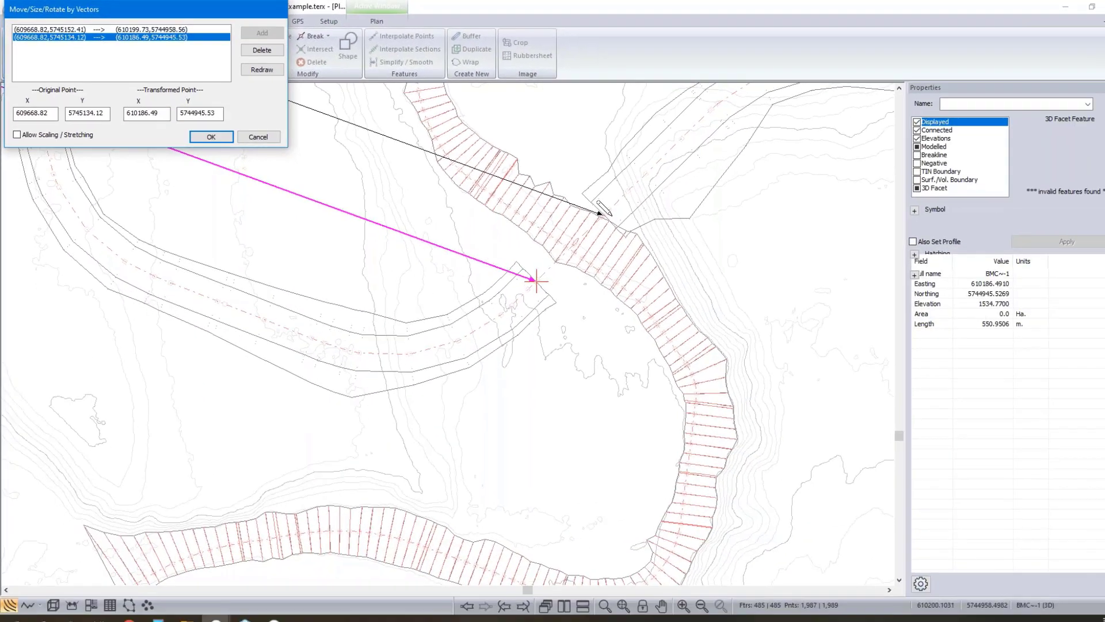
click(212, 136)
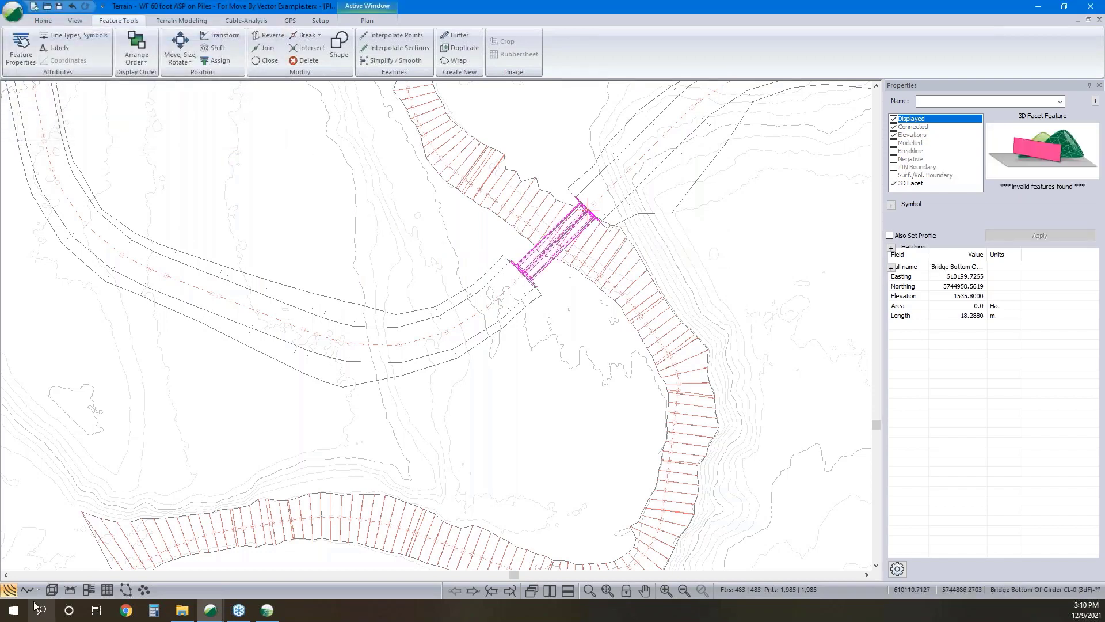
Step: Show the relocated bridge in 3D, deselect it and orbit around to examine how it meets both road ends
click(51, 590)
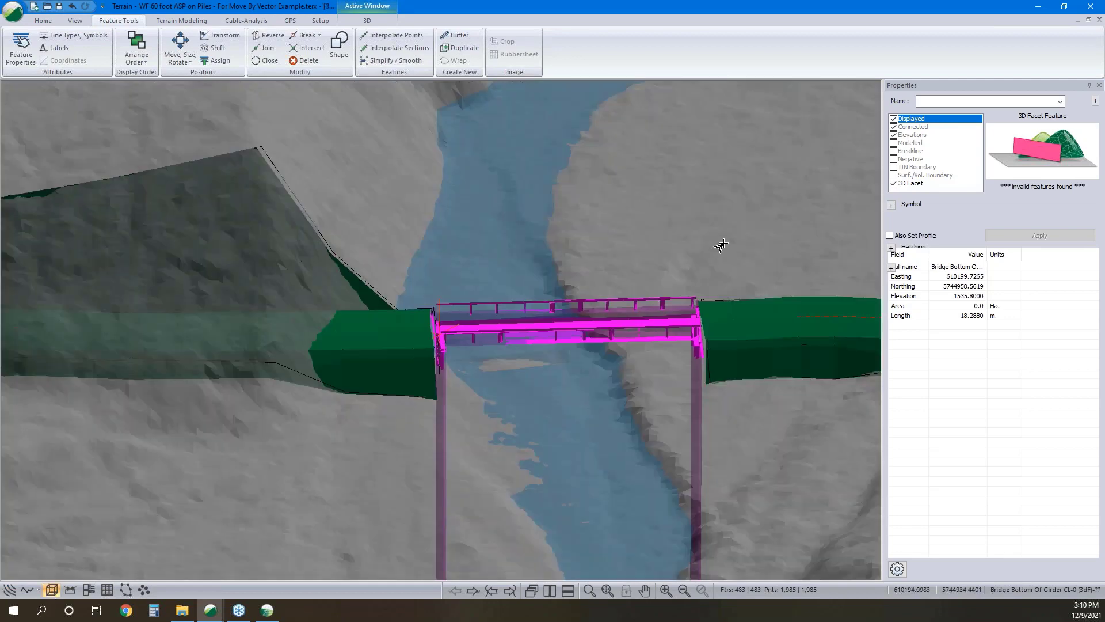
key(Escape)
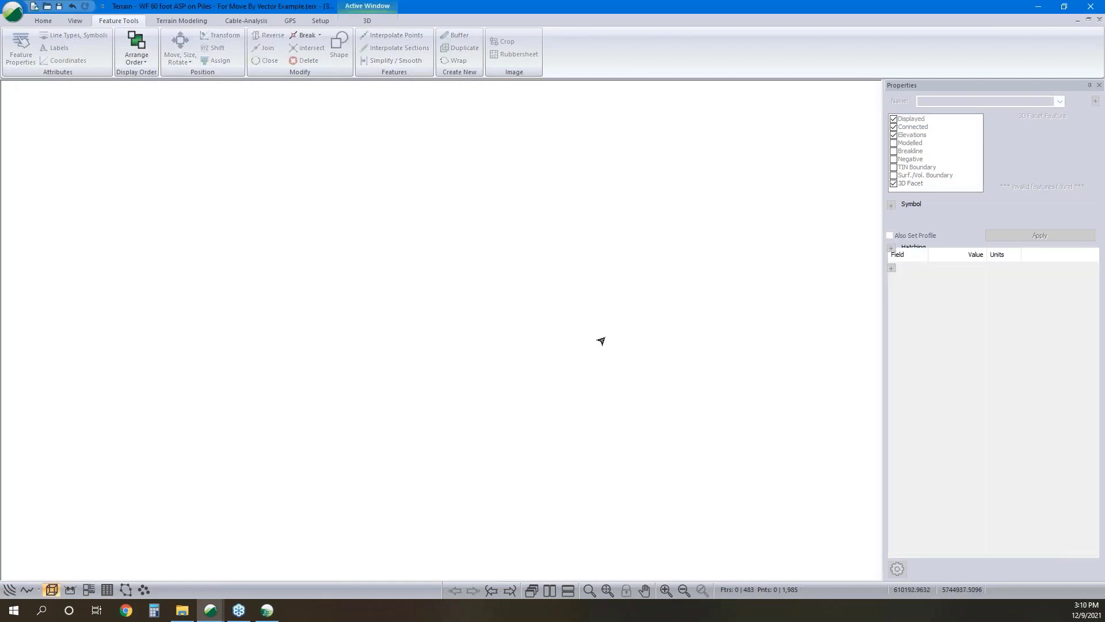
drag(601, 341, 611, 368)
drag(488, 313, 486, 355)
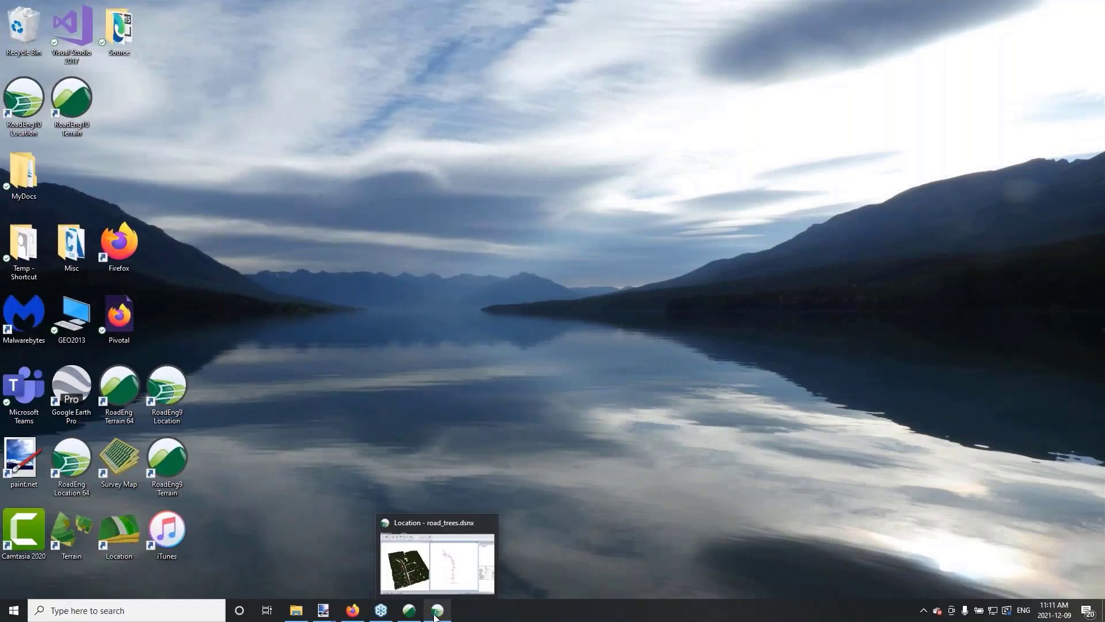
Step: Switch to the Terrain window with road_trees_prelim.terx and select the isolated Towers point northwest of the tree points
click(410, 610)
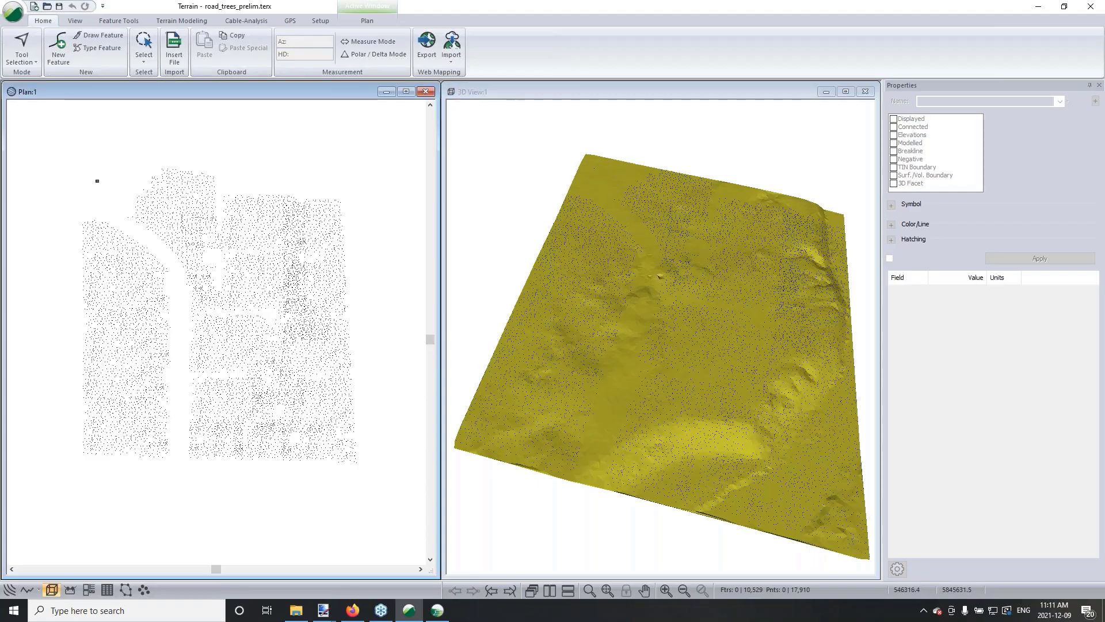
mouse_move(263, 343)
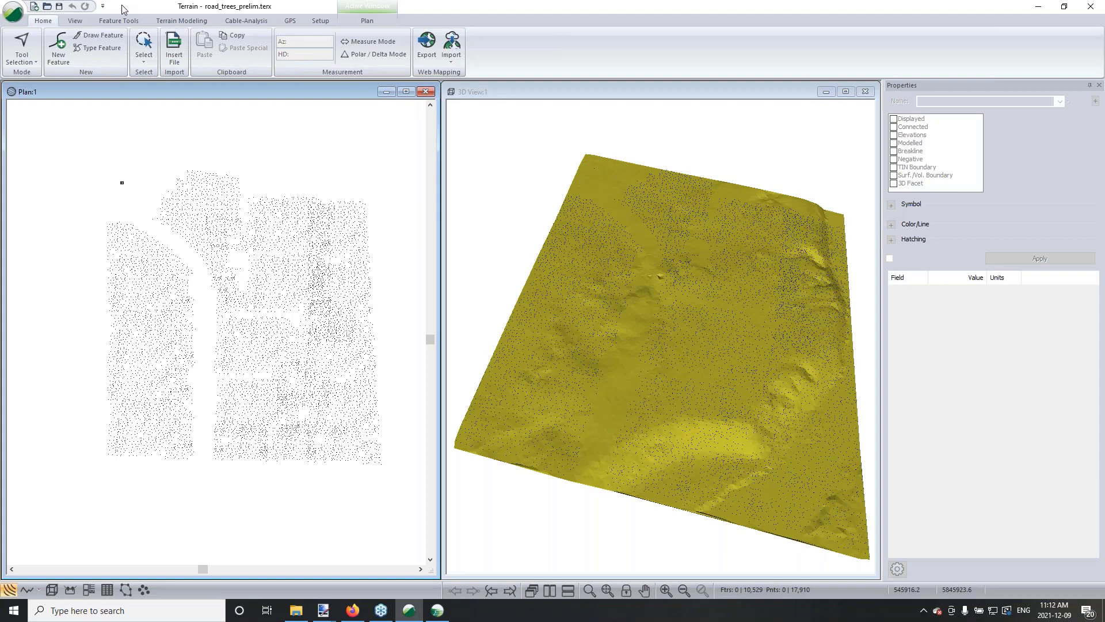
scroll(260, 285, up, 3)
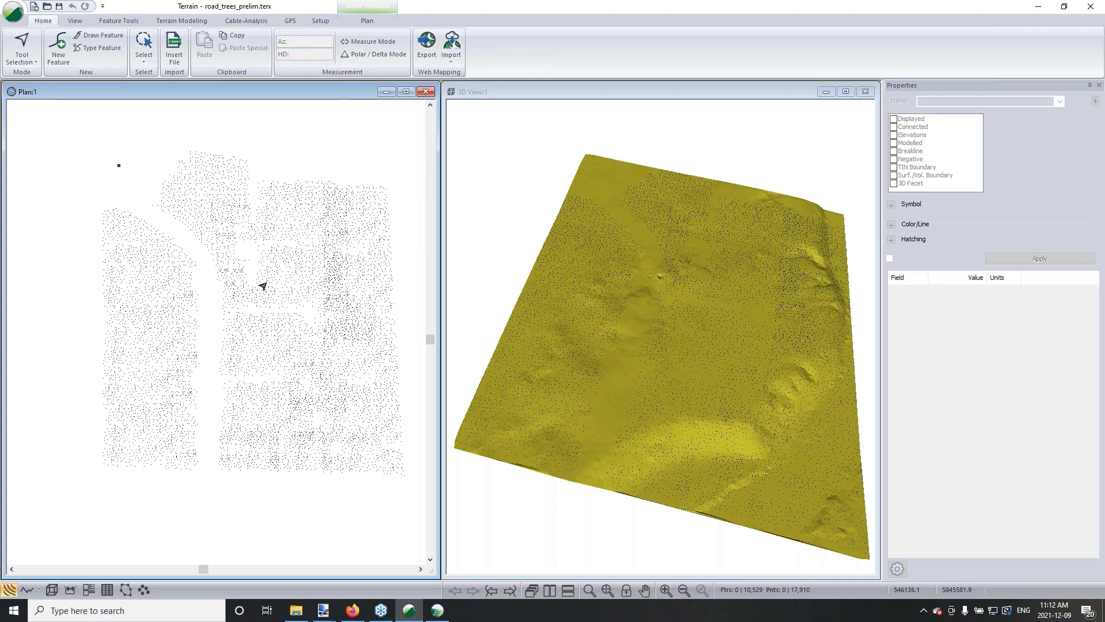
mouse_move(257, 295)
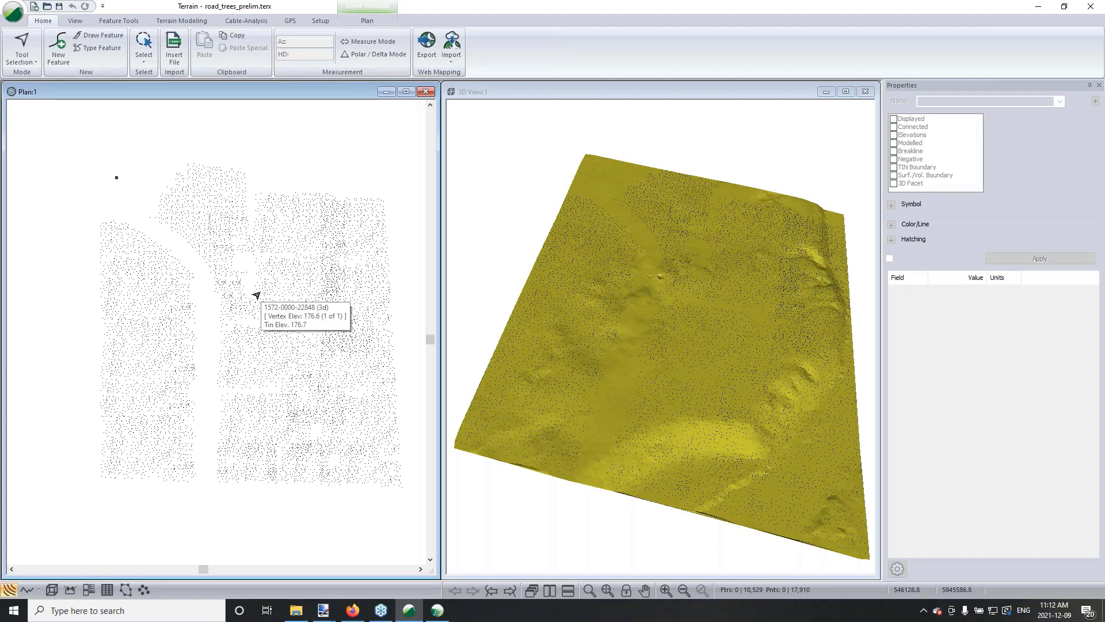
mouse_move(609, 315)
middle_down()
mouse_move(618, 338)
mouse_move(578, 303)
mouse_move(608, 308)
middle_up()
mouse_move(100, 171)
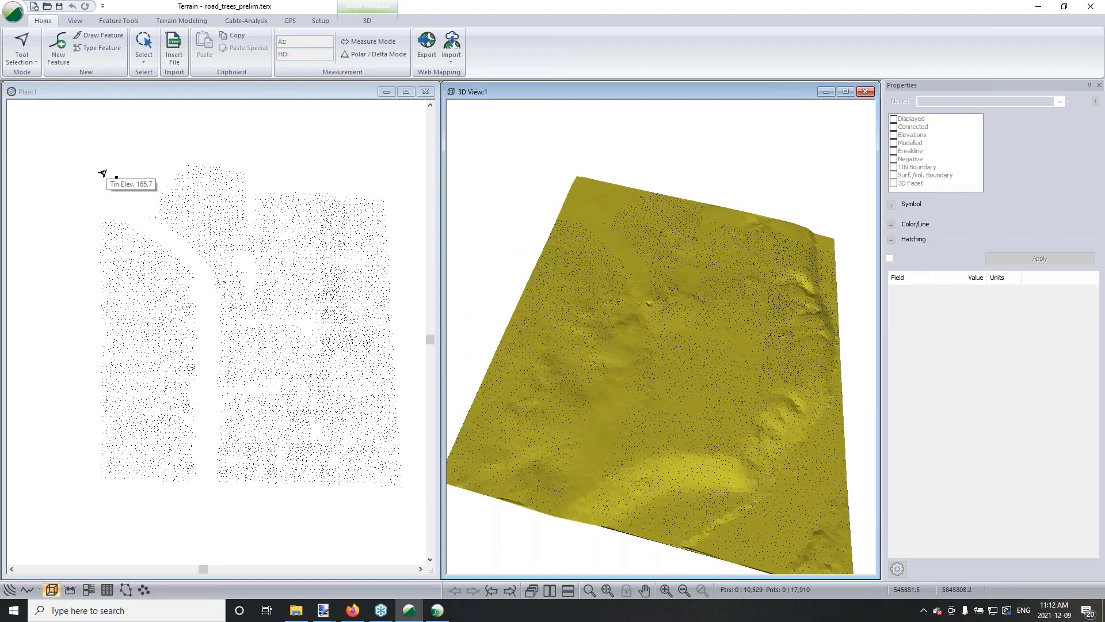
click(103, 174)
click(116, 177)
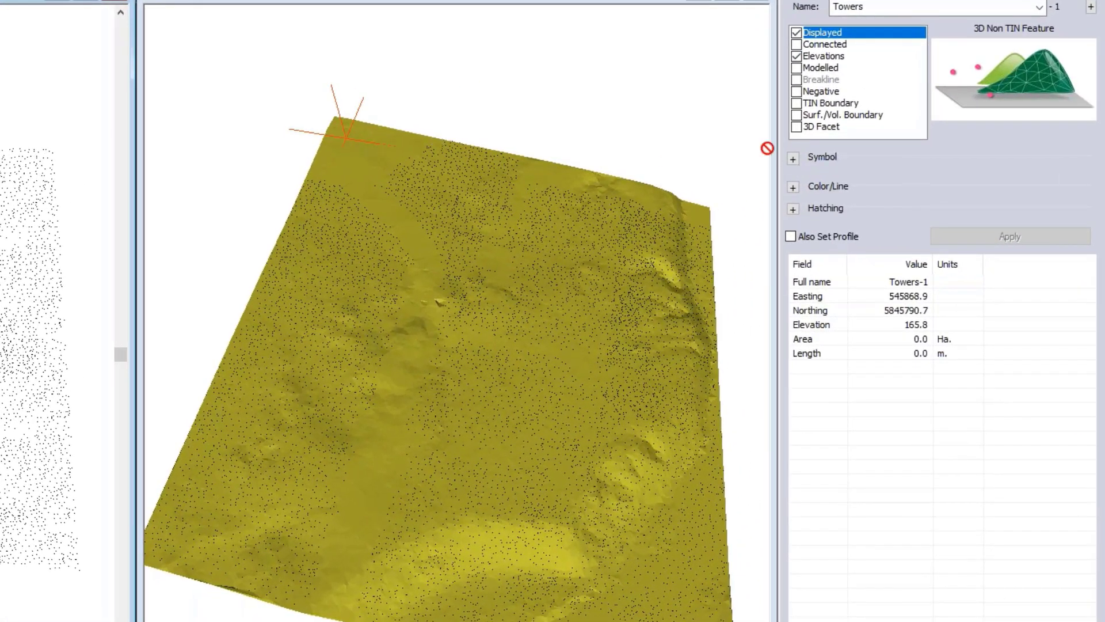
Step: Assign the Wind turbine 3D symbol type to the Towers point, apply it and view the turbine up close
click(793, 158)
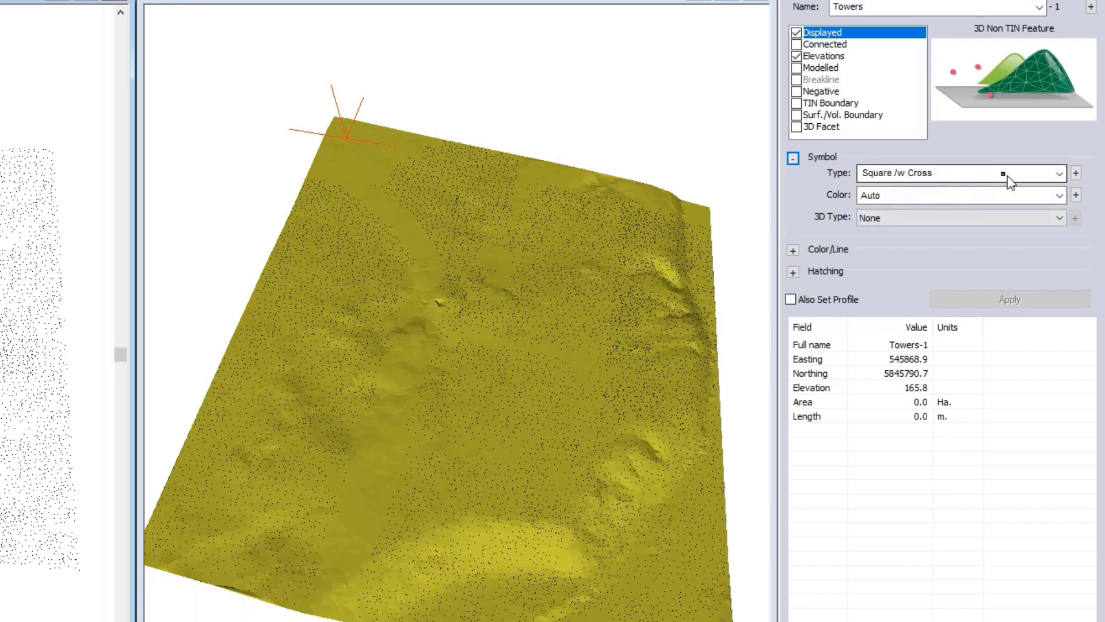
click(937, 219)
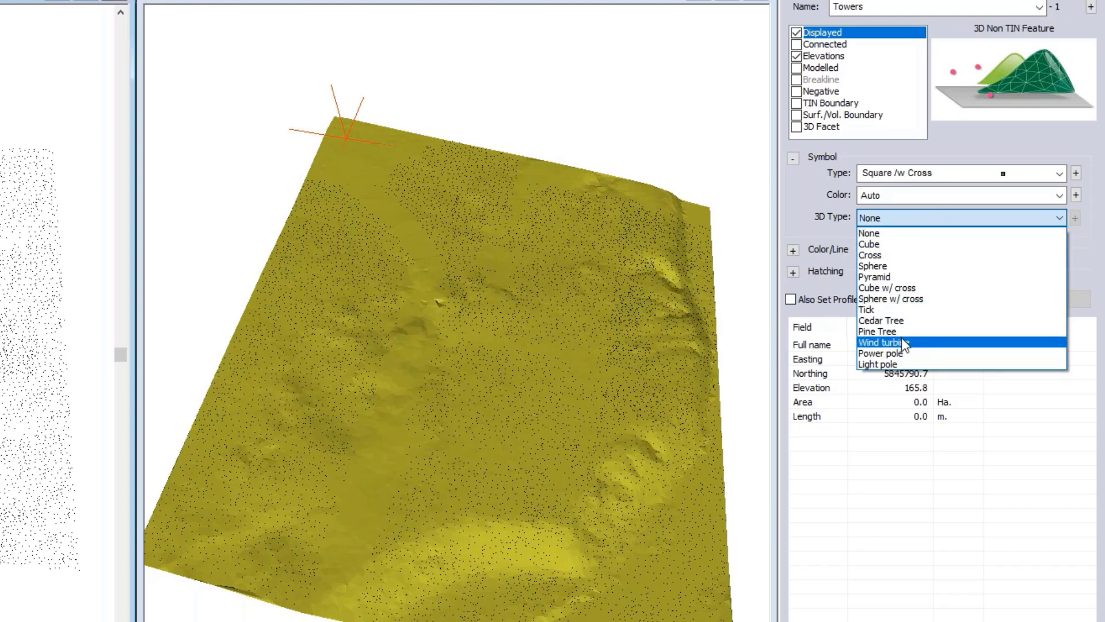
click(903, 344)
click(1020, 302)
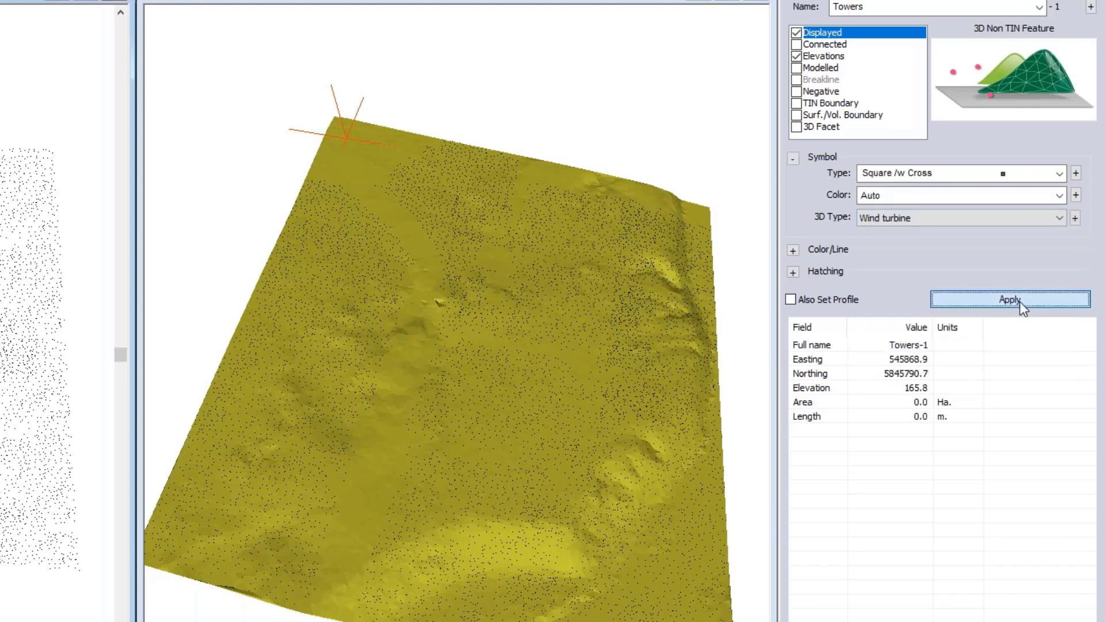
drag(436, 380, 397, 231)
scroll(394, 137, up, 3)
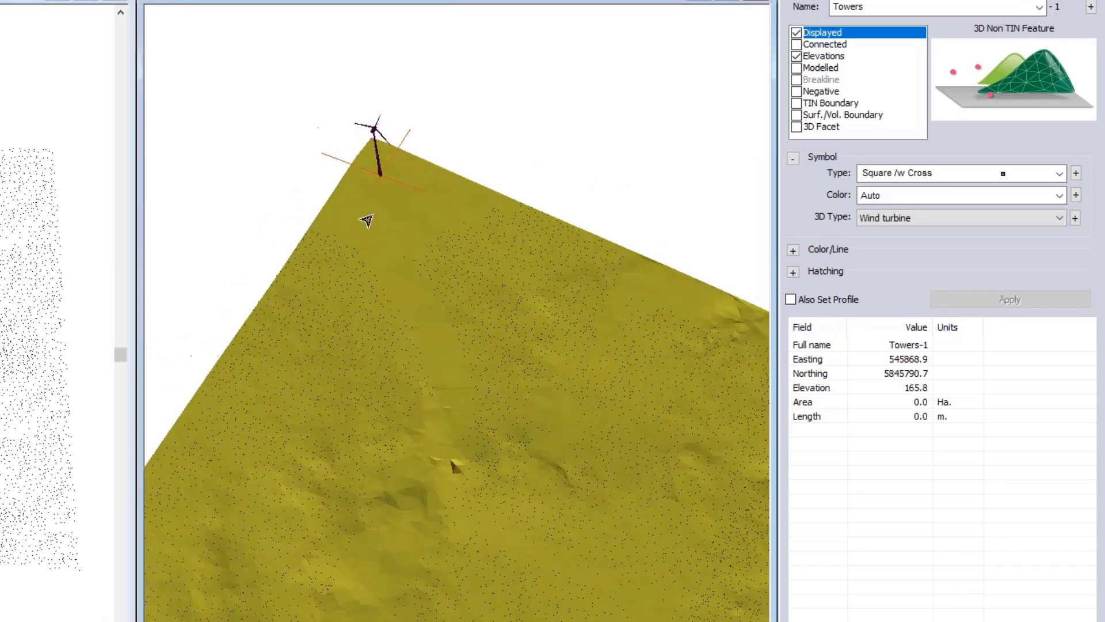
scroll(367, 220, up, 1)
middle_drag(471, 240, 458, 264)
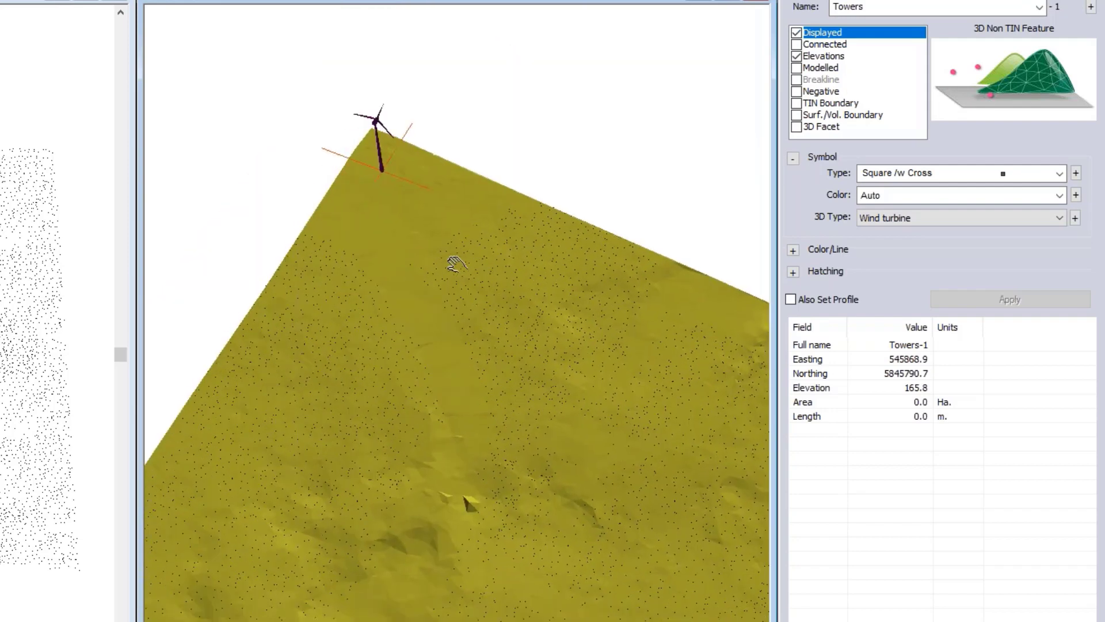
Step: Enlarge the wind turbine by entering 2 in its 3D symbol options, apply it and view the result
click(1076, 219)
key(Tab)
text(2)
click(237, 364)
click(1013, 301)
drag(585, 399, 526, 279)
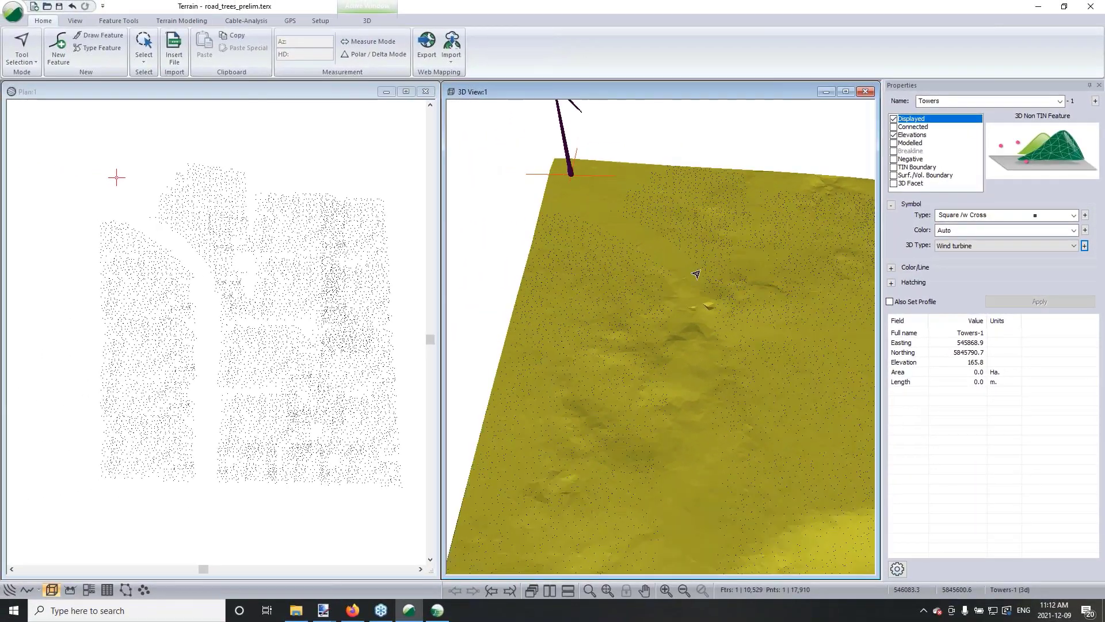
Step: Move the Towers point southeast to about easting 545898.4, northing 5845741.1 by point editing, and view the relocated turbine in 3D
right_click(137, 124)
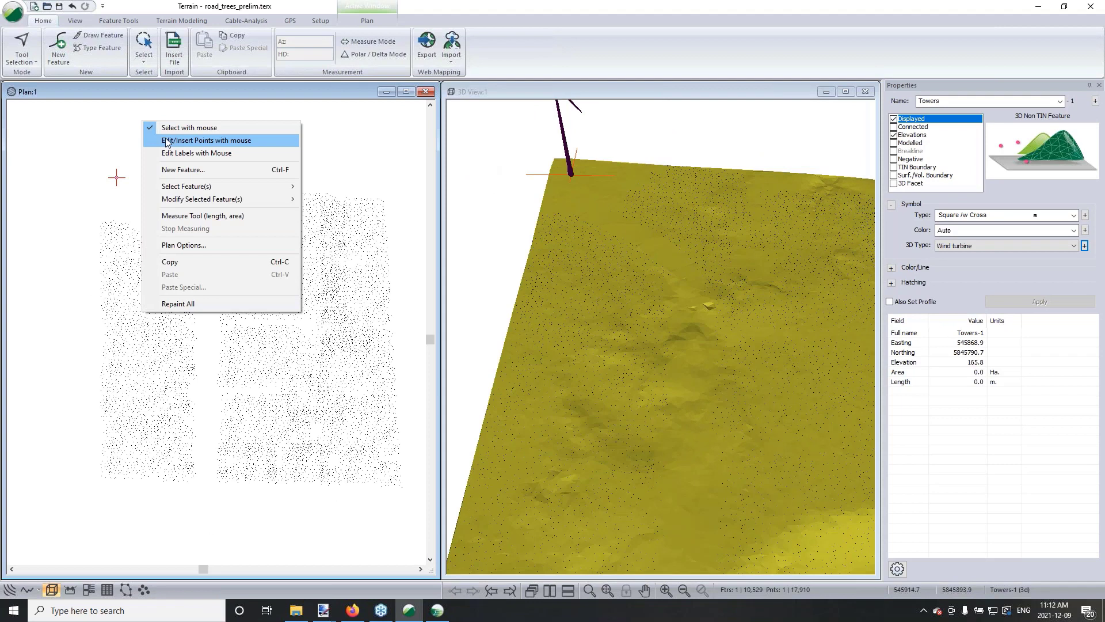
click(173, 140)
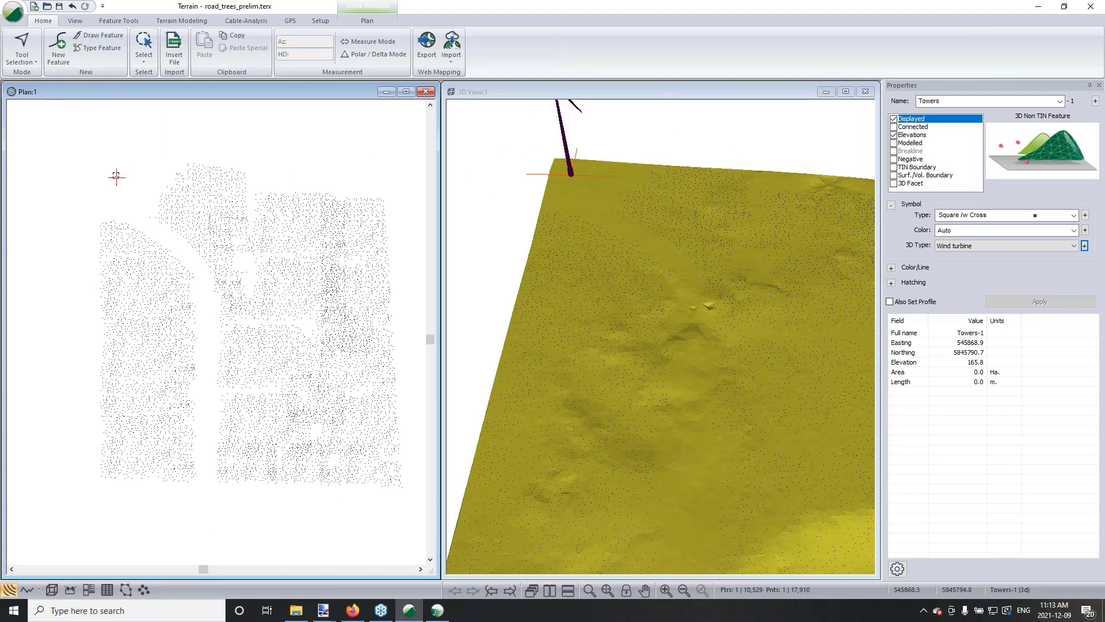
click(894, 135)
click(133, 205)
scroll(336, 182, down, 1)
middle_drag(711, 278, 698, 223)
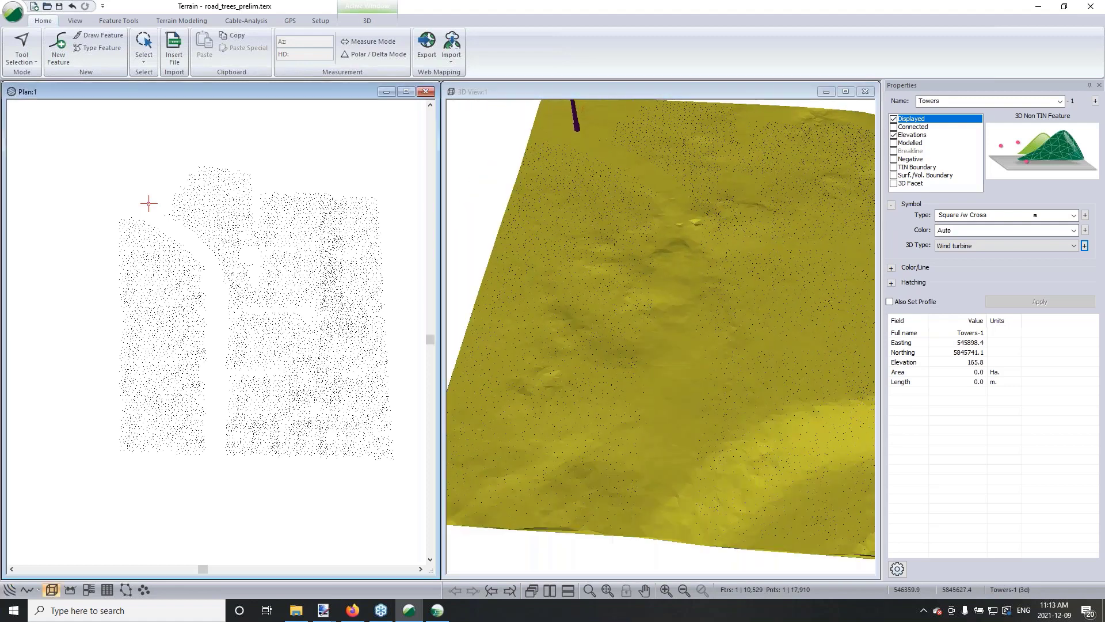
scroll(264, 204, down, 1)
middle_drag(263, 205, 252, 211)
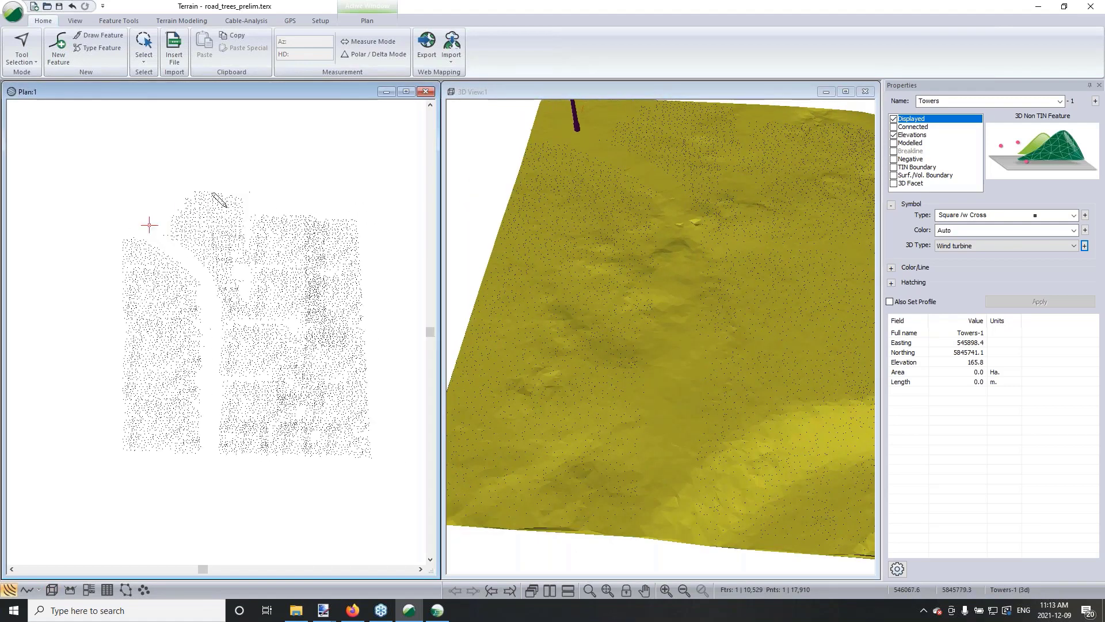
Step: Return to selecting features with the mouse, select all the tree points in plan and exclude the Towers point from the selection
right_click(218, 160)
click(244, 166)
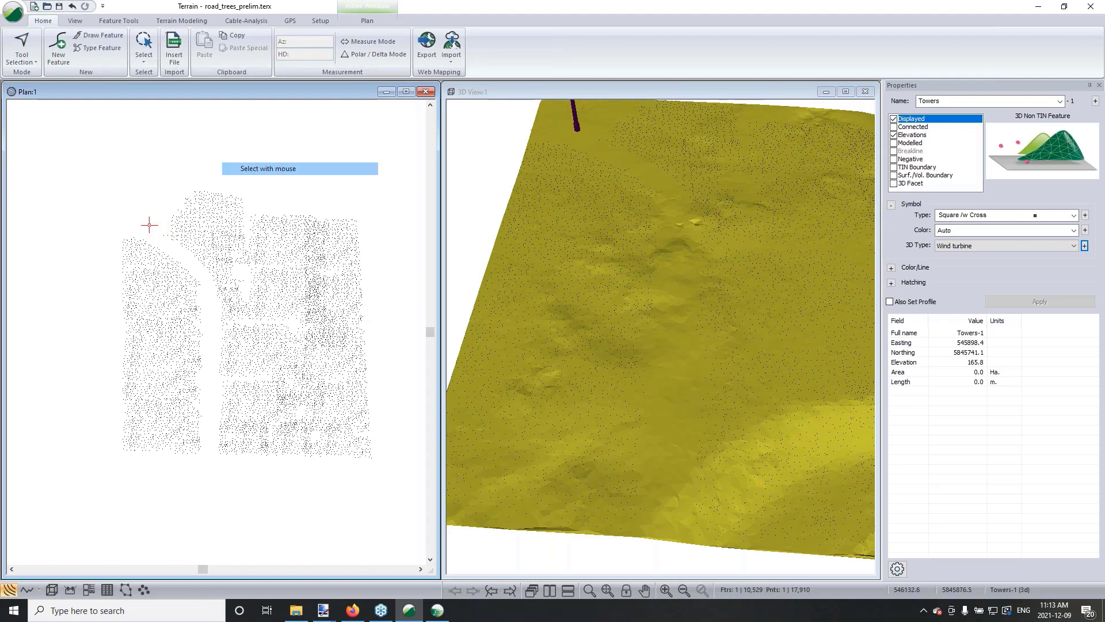
drag(90, 161, 409, 493)
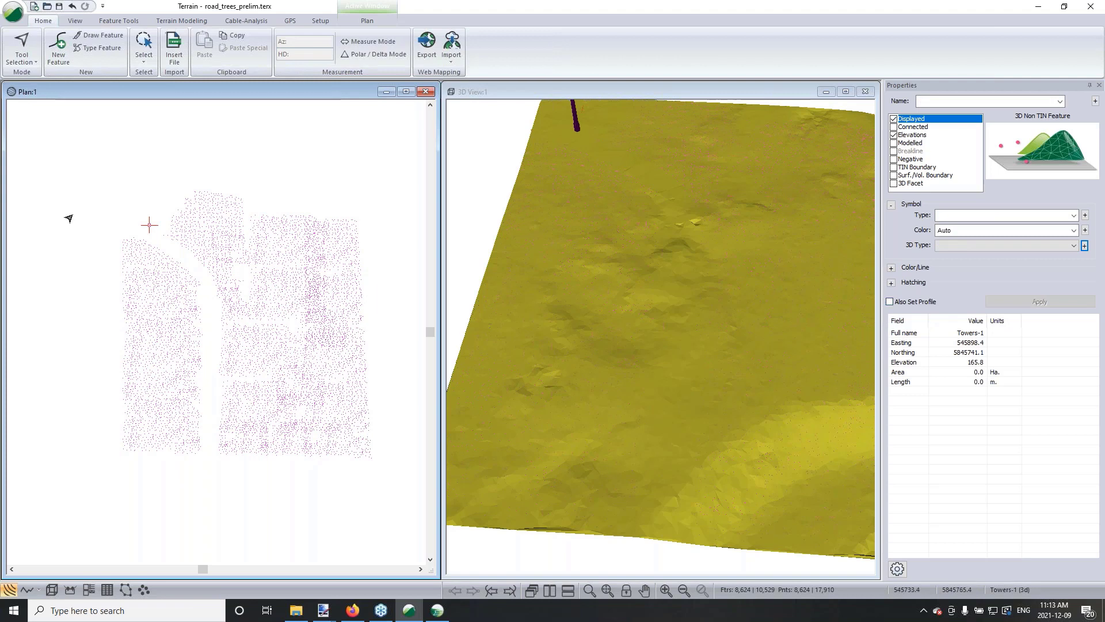
click(149, 223)
Step: Assign the Cedar Tree 3D symbol type to the selected tree points and apply it
click(1028, 245)
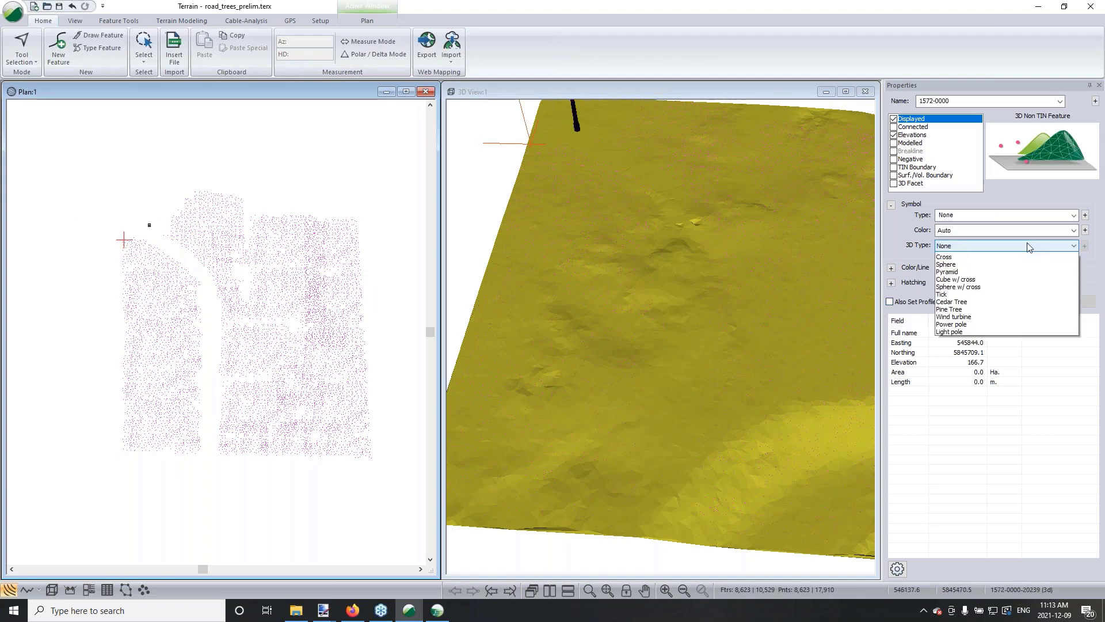
click(989, 316)
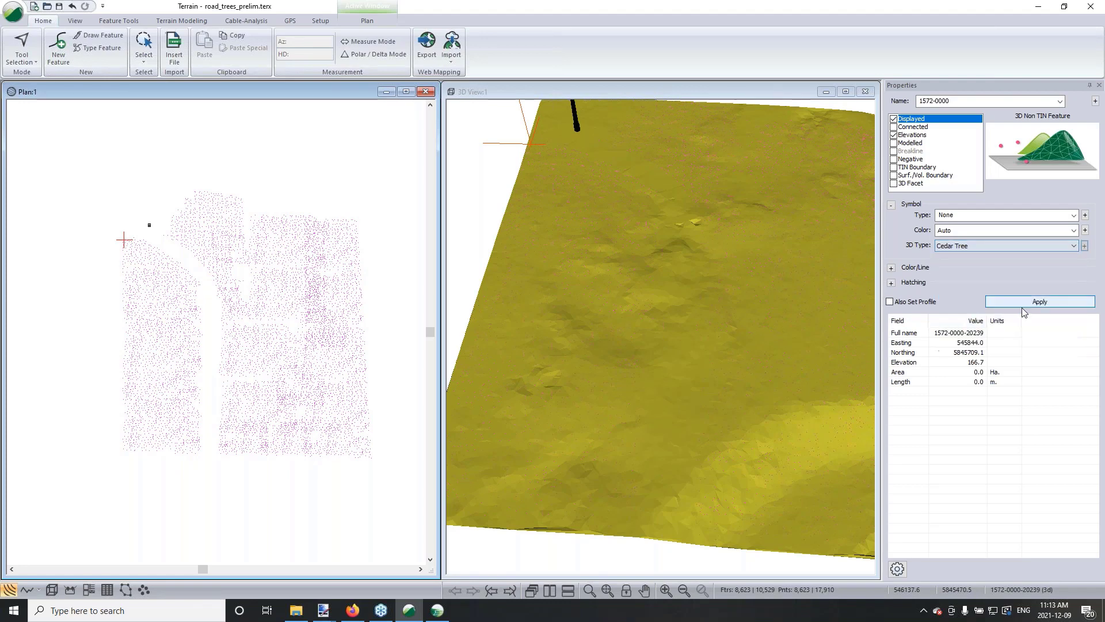
click(1041, 302)
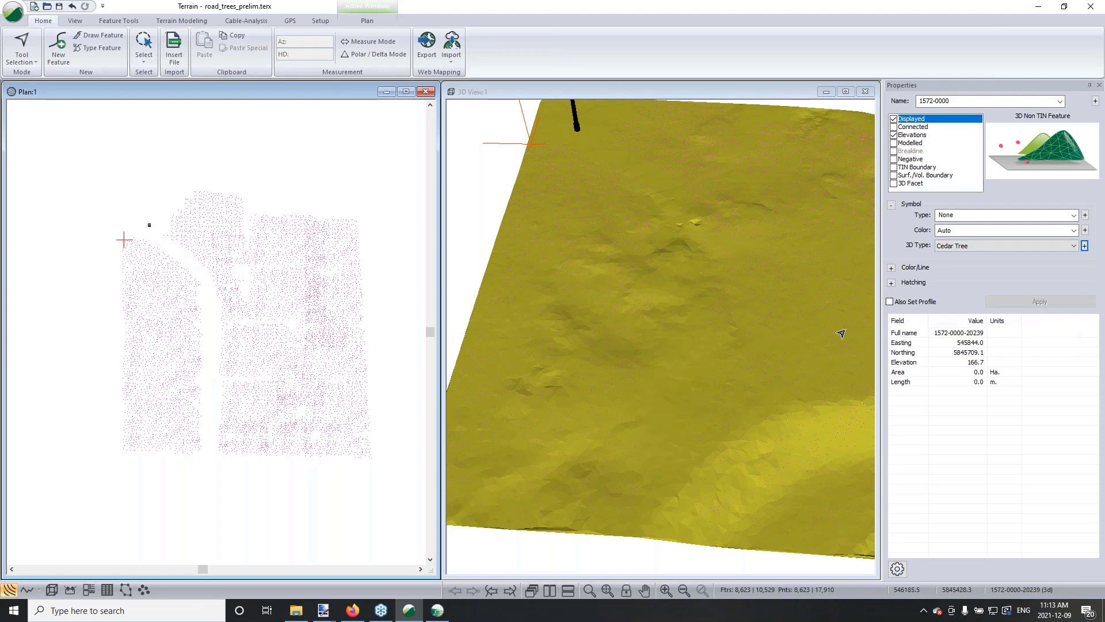
Step: Set the Cedar Tree symbol's scale factor to 2.5 and apply it to the selected tree points
click(1085, 246)
drag(528, 300, 503, 301)
text(2.5)
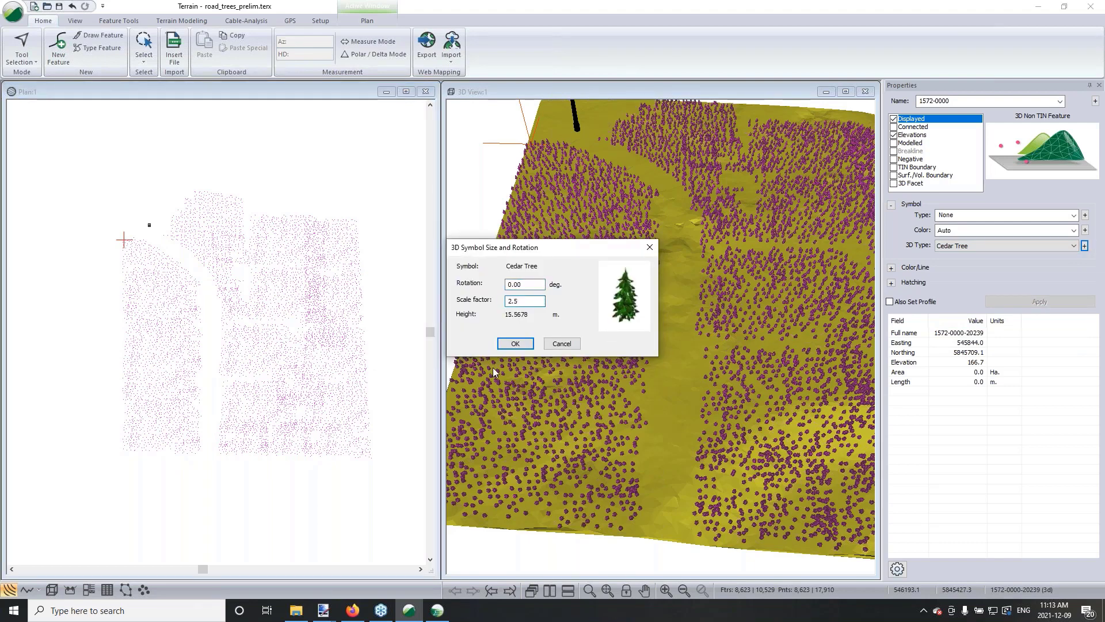
click(515, 343)
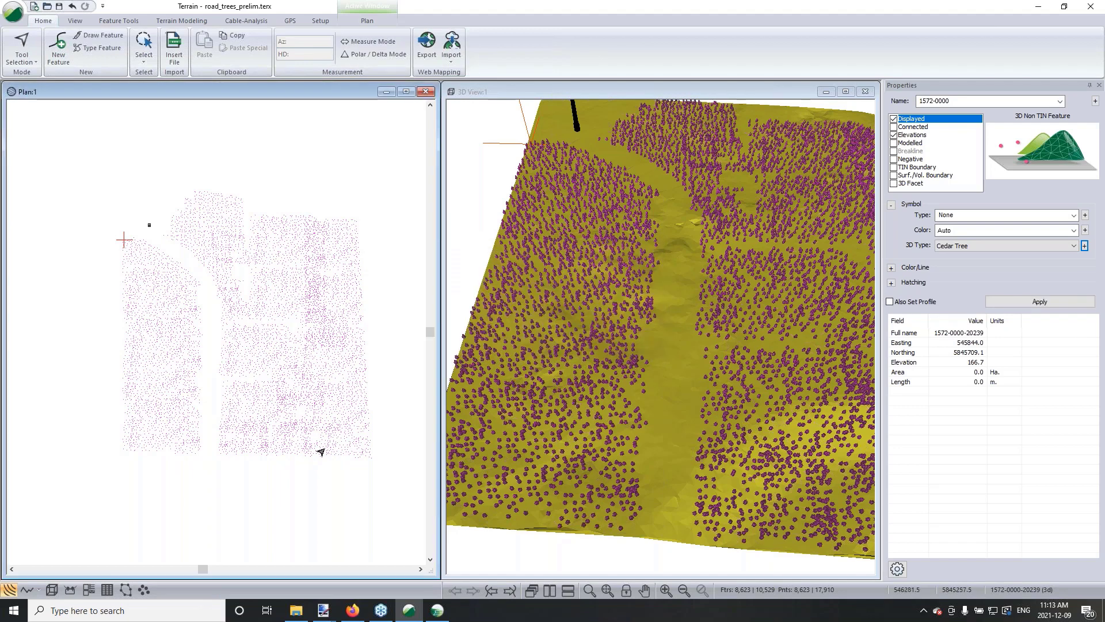
click(1045, 308)
Step: Deselect the tree points and examine the cedar forest and the road clearing up close in 3D
click(691, 501)
drag(691, 501, 643, 338)
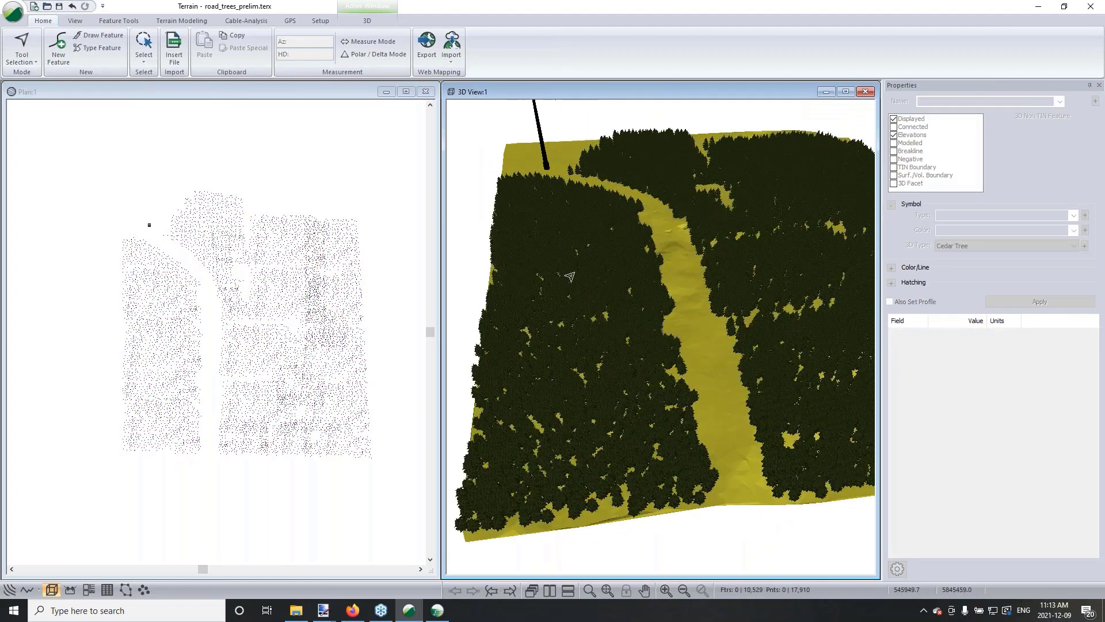
scroll(661, 315, up, 5)
drag(667, 296, 864, 153)
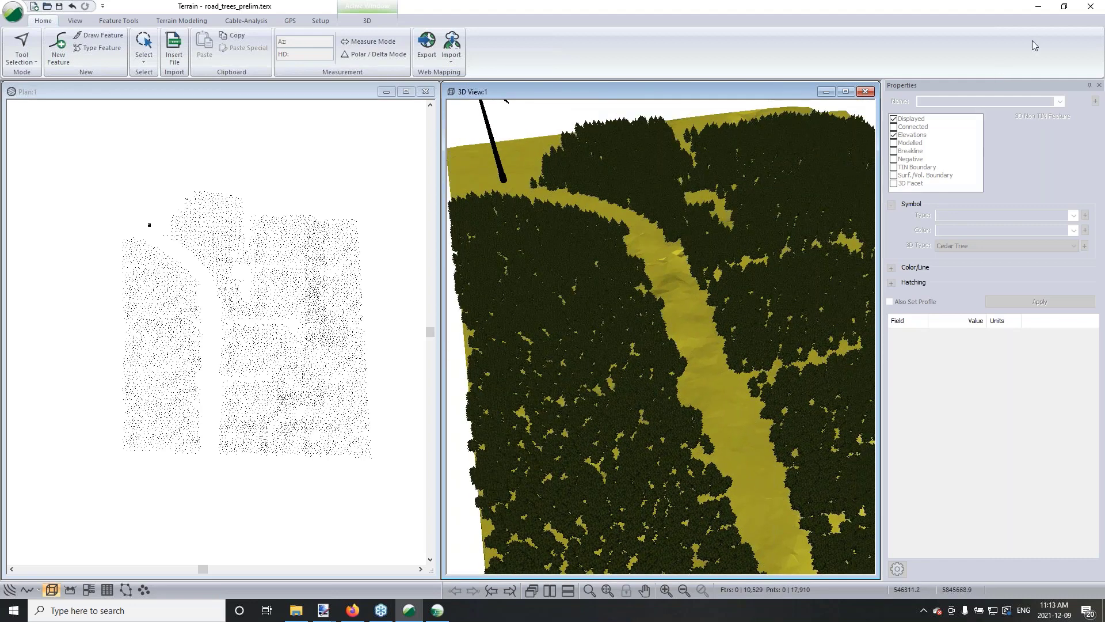
Step: Switch to the Location window with road_trees.dsnx and view the designed road through the trees up close in 3D
click(1039, 7)
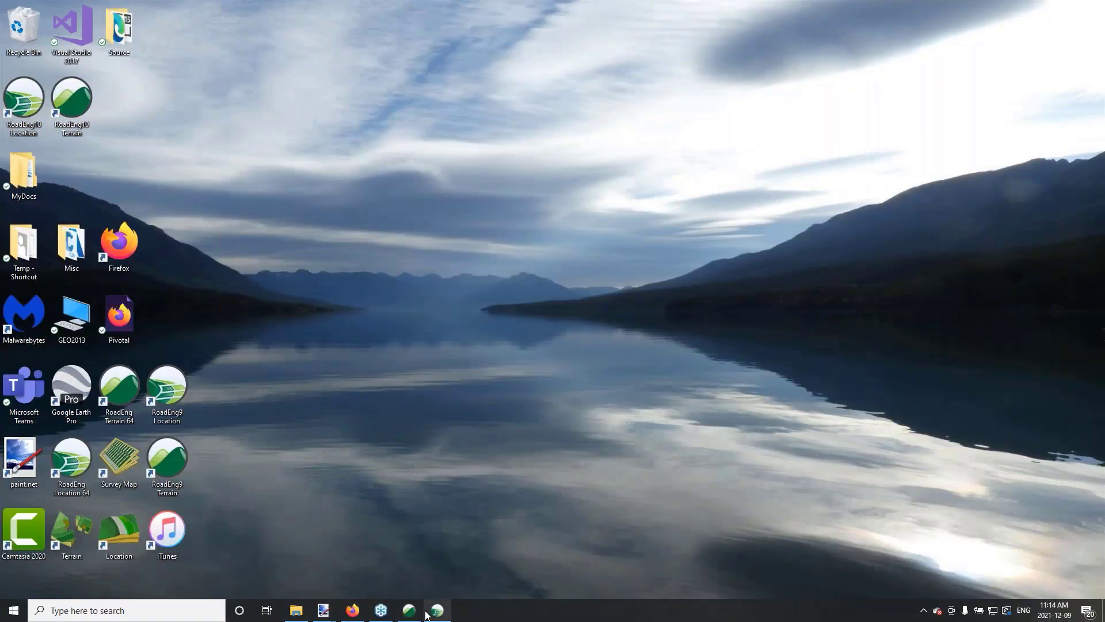
click(438, 610)
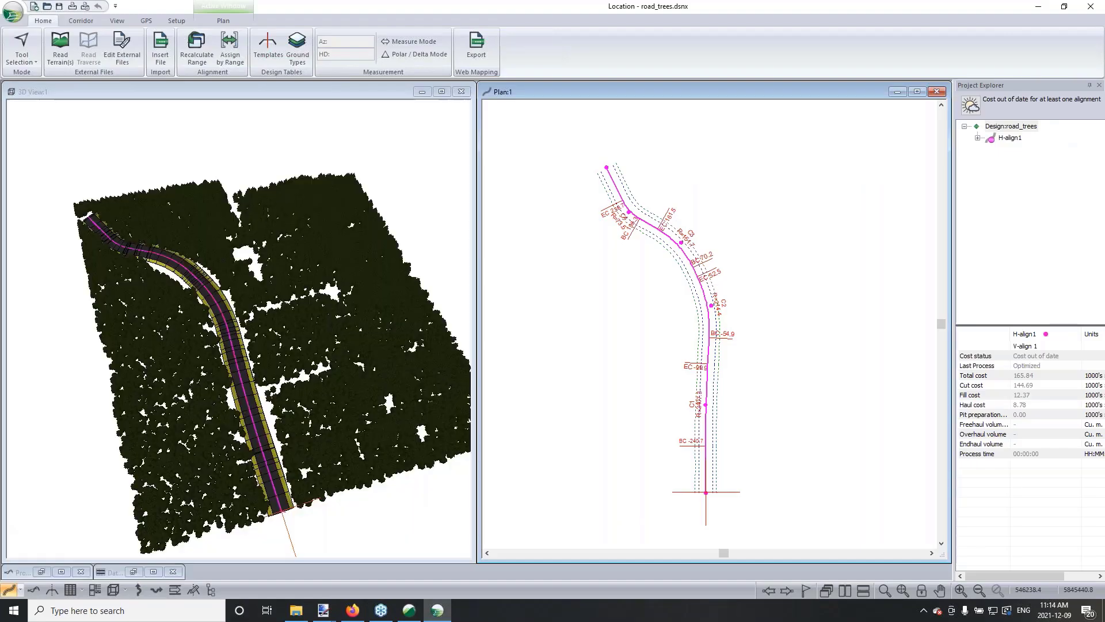
click(339, 423)
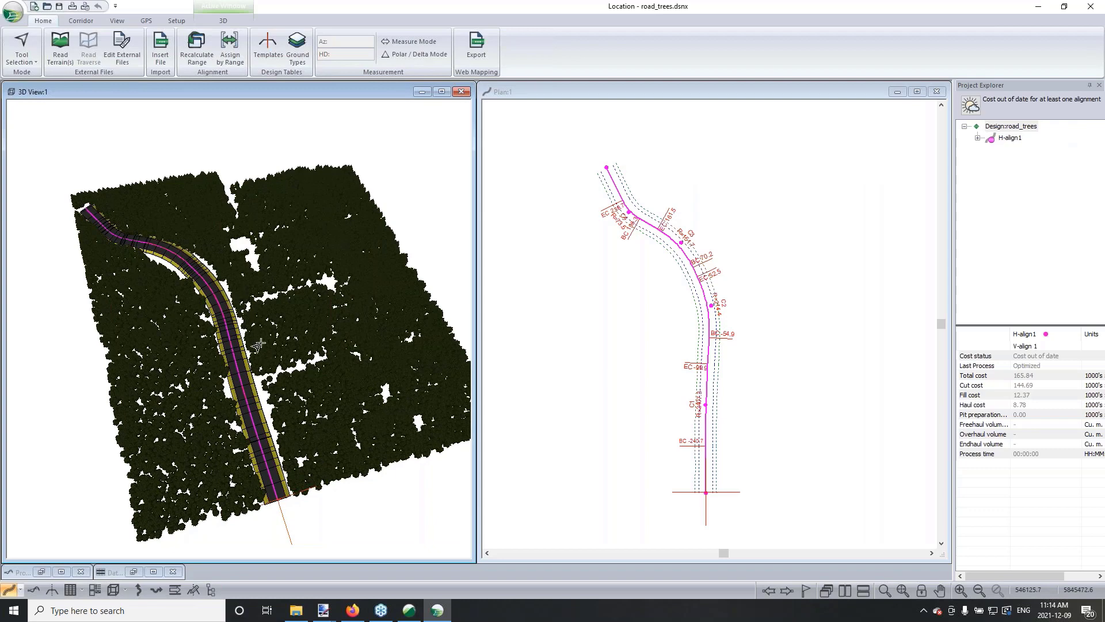
scroll(277, 432, up, 6)
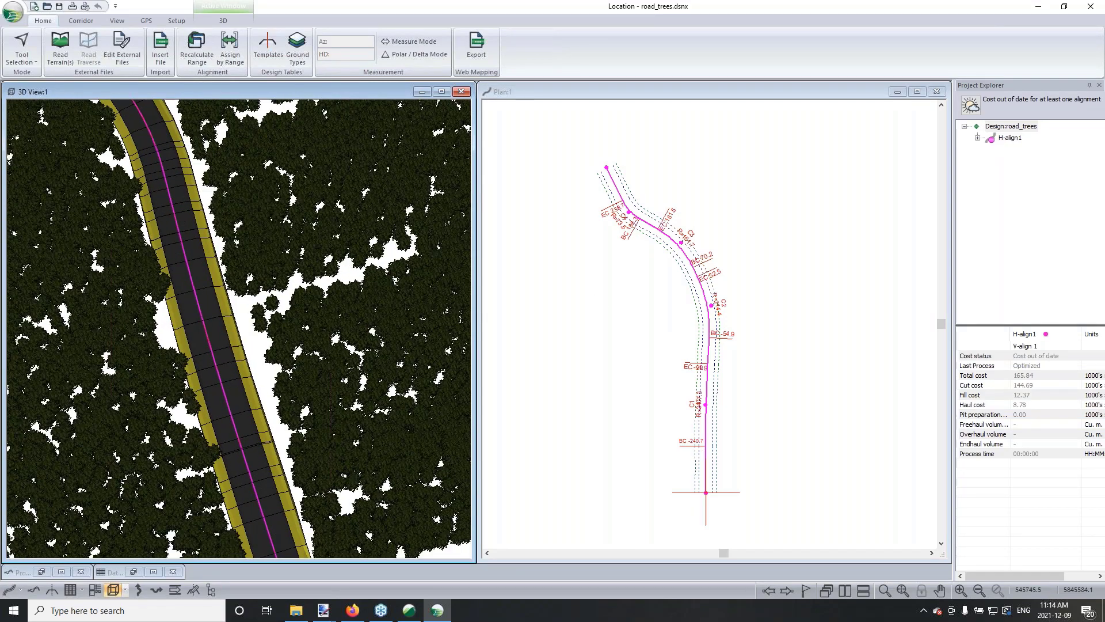
drag(366, 293, 389, 289)
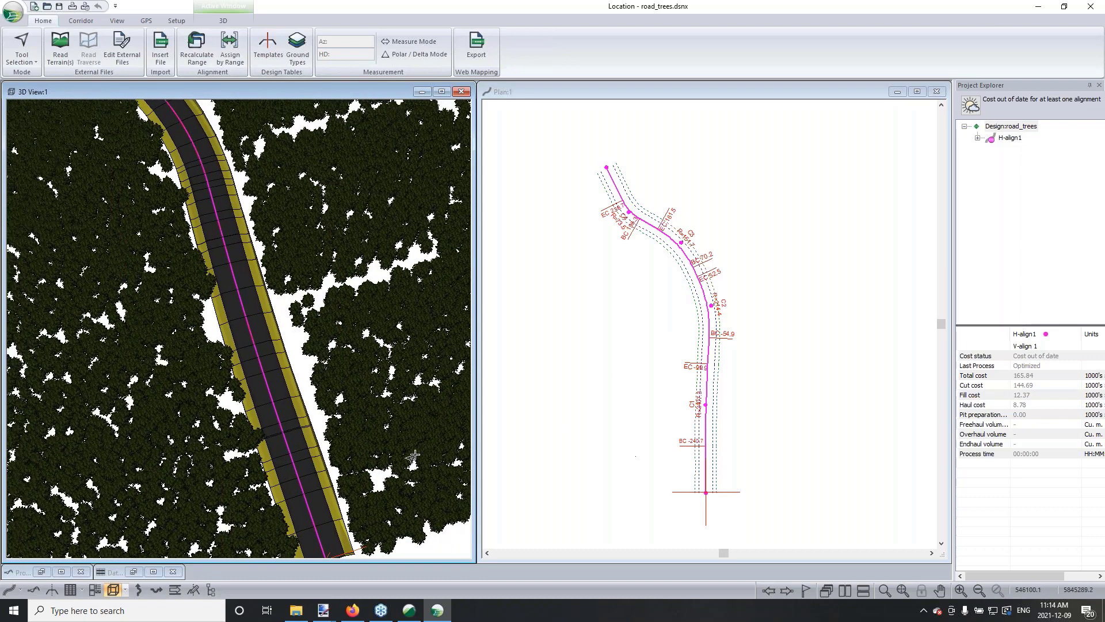
Step: Open the Drive Through/Fly By control for the 3D view, move it clear of the scene and start playback
right_click(406, 410)
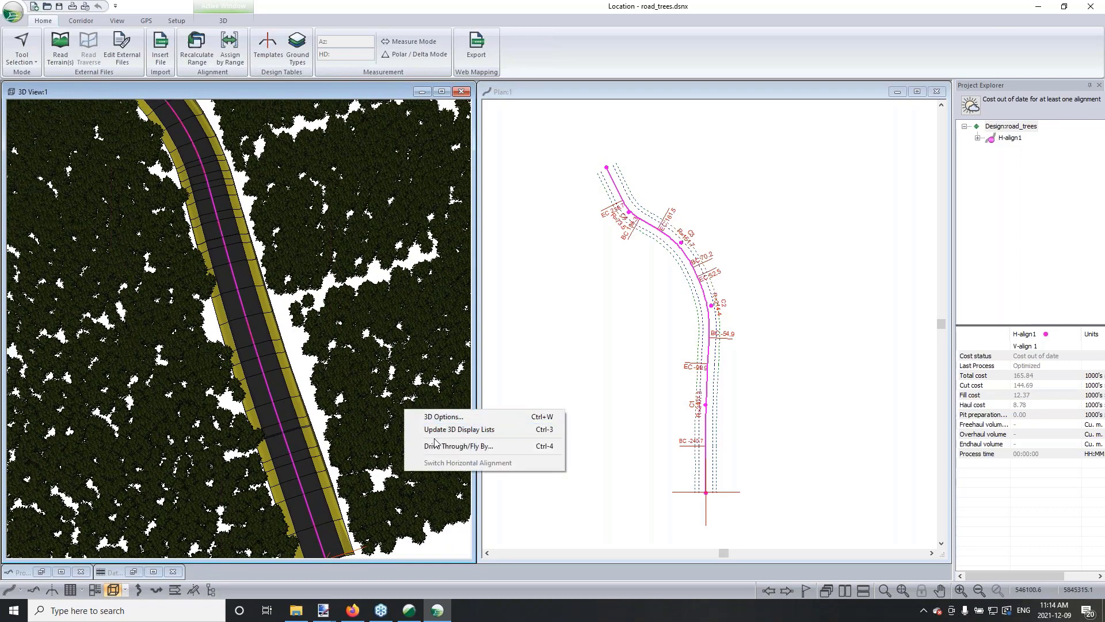
click(437, 447)
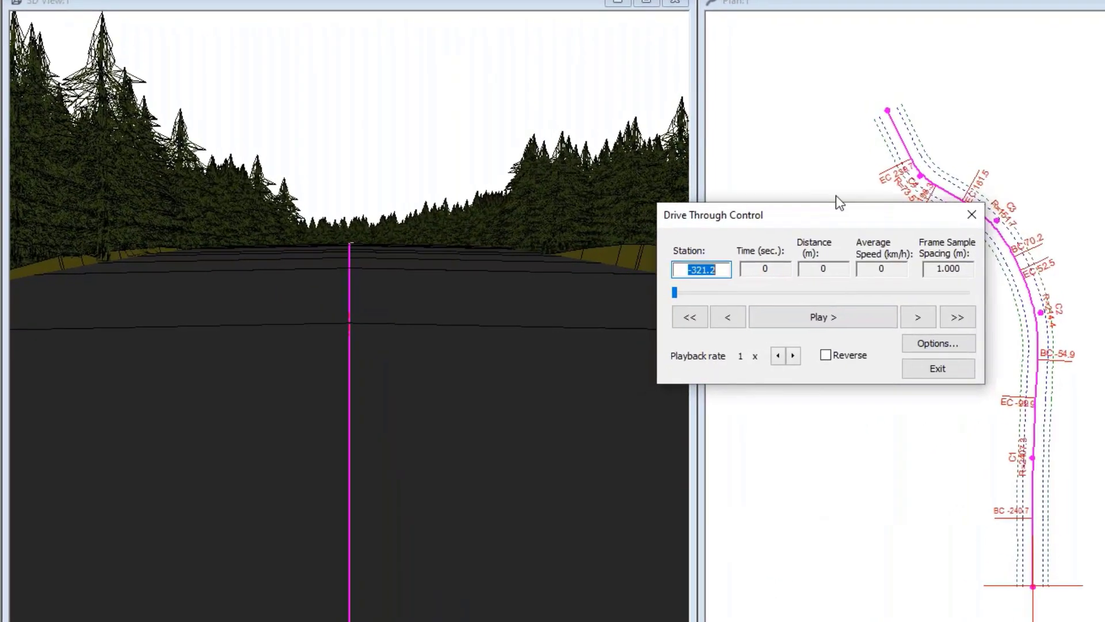
drag(686, 214, 797, 134)
click(818, 230)
Step: Raise the drive-through playback rate to 31x, watch the drive along the tree-lined road, stop it near the end and exit
click(928, 256)
click(928, 256)
click(928, 256)
click(928, 256)
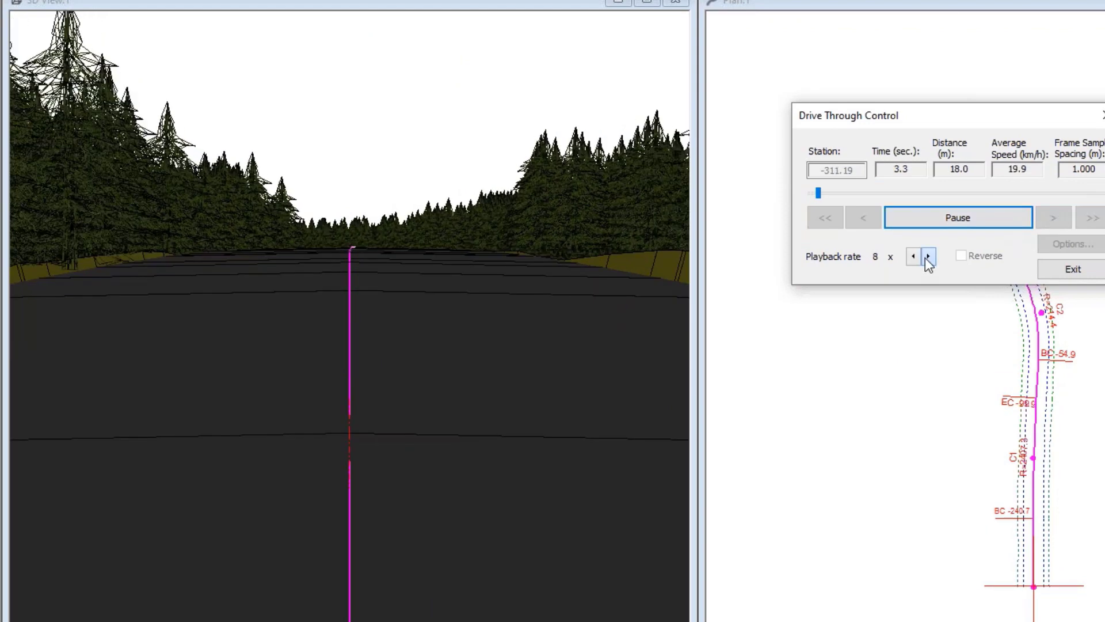
click(928, 256)
click(928, 256)
click(928, 256)
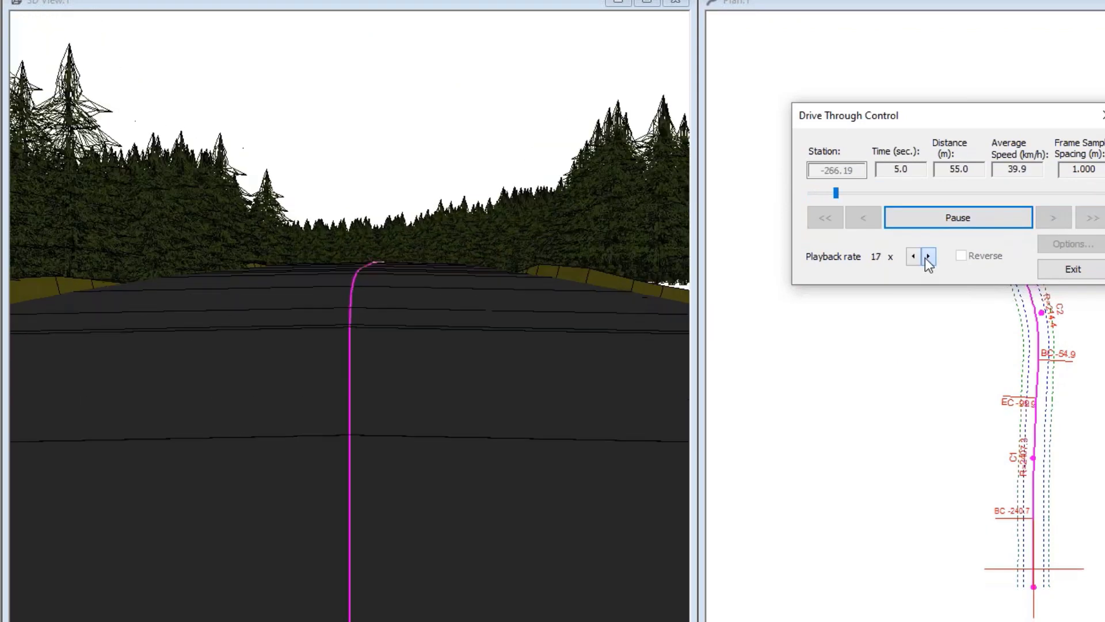
click(928, 256)
click(928, 256)
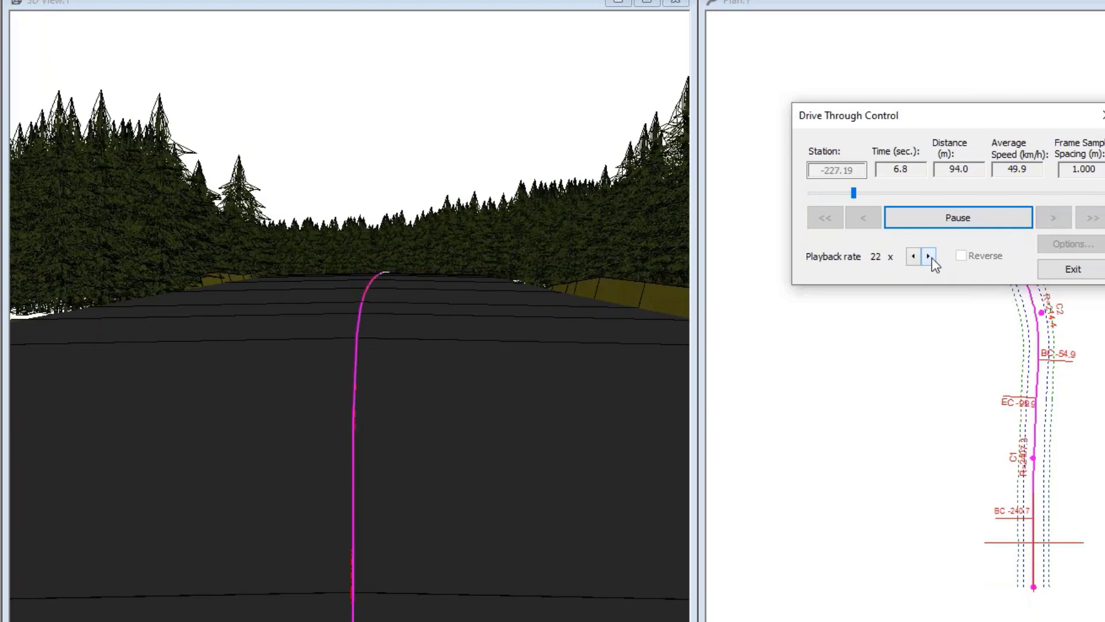
click(928, 256)
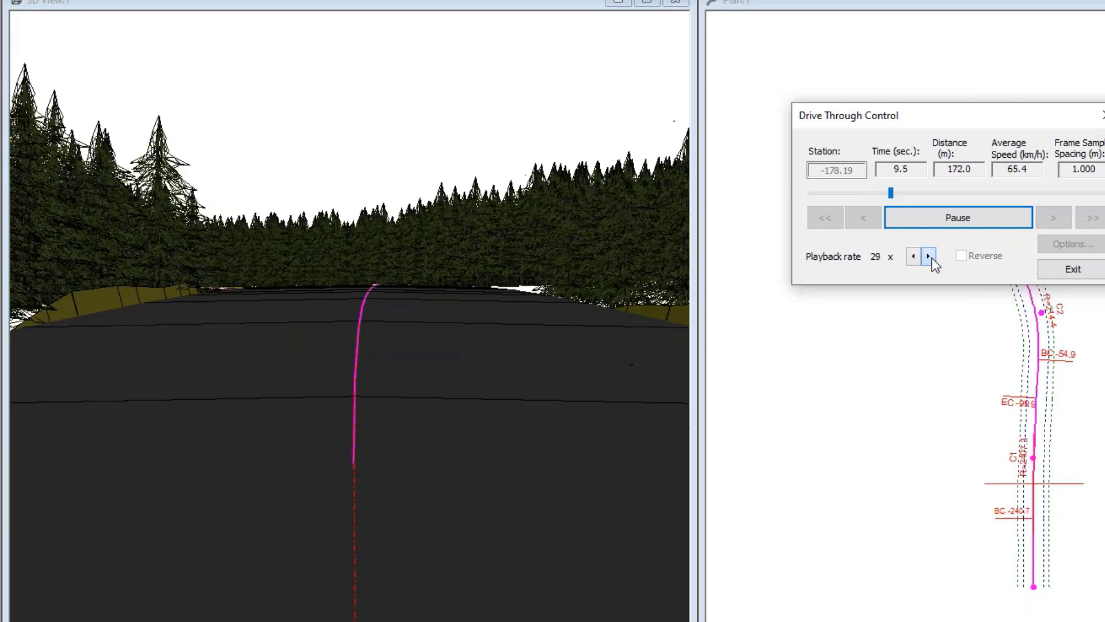
click(928, 257)
click(928, 256)
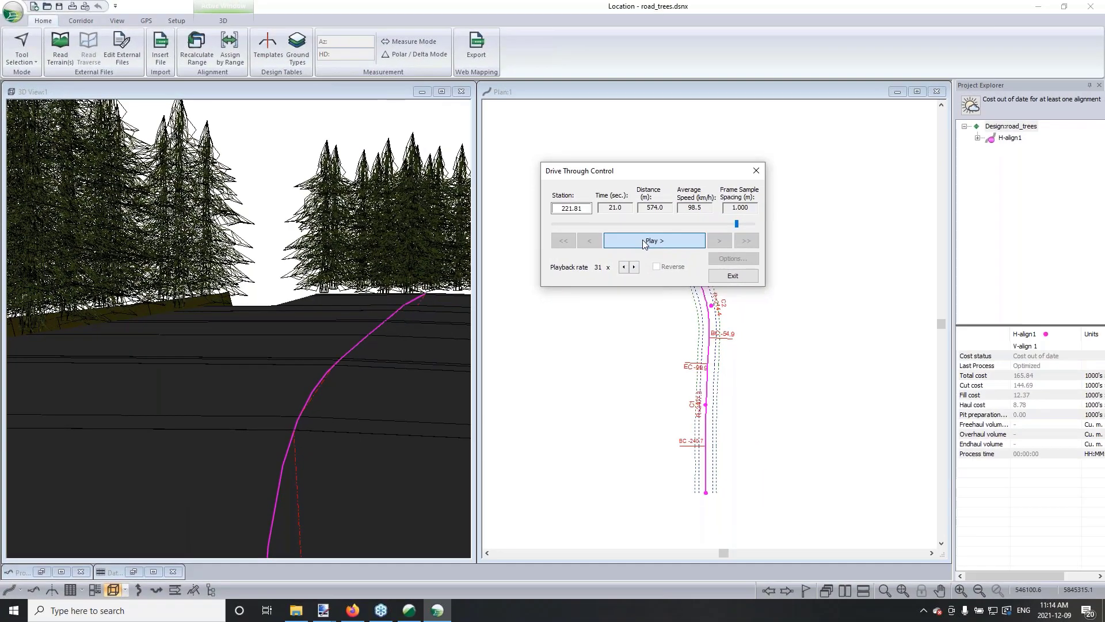
click(937, 221)
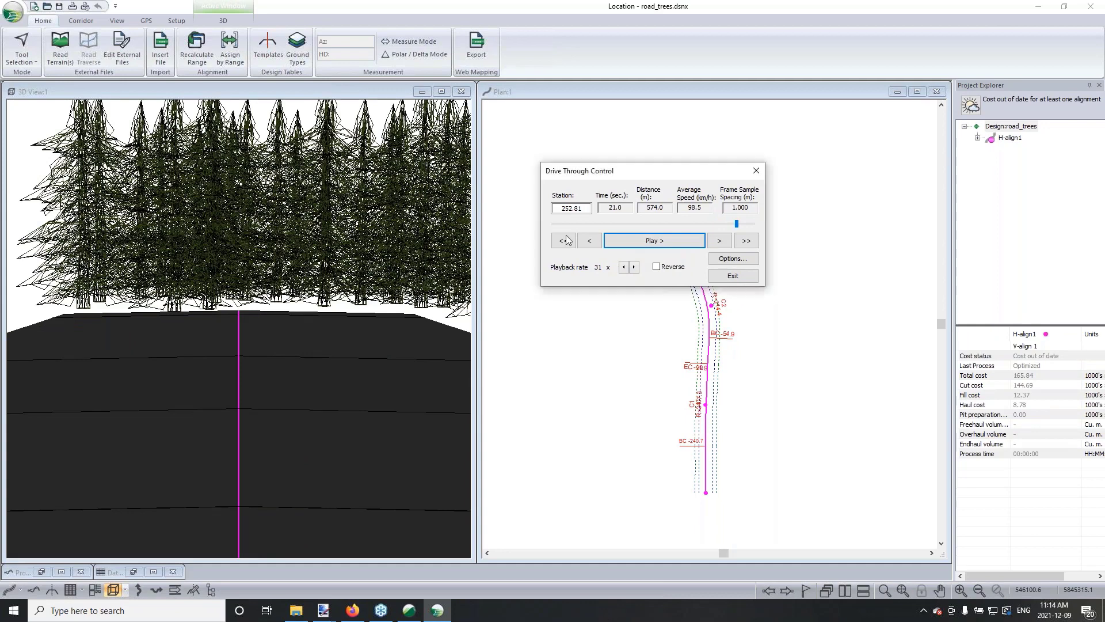
click(733, 276)
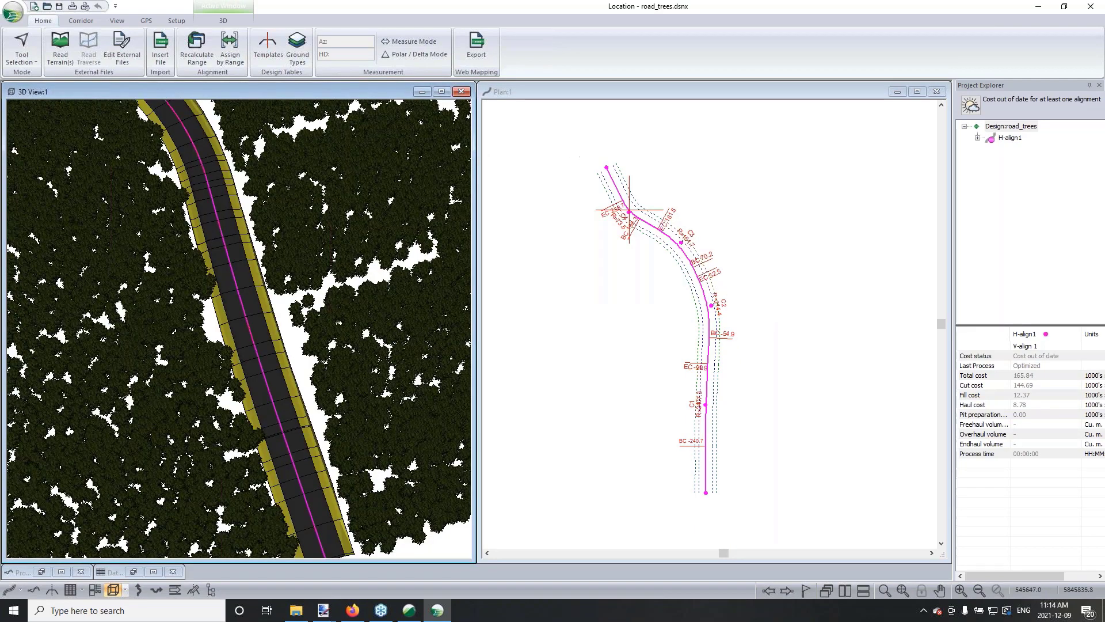
Step: View the whole forested road from above in 3D and update the 3D display lists
scroll(366, 268, down, 5)
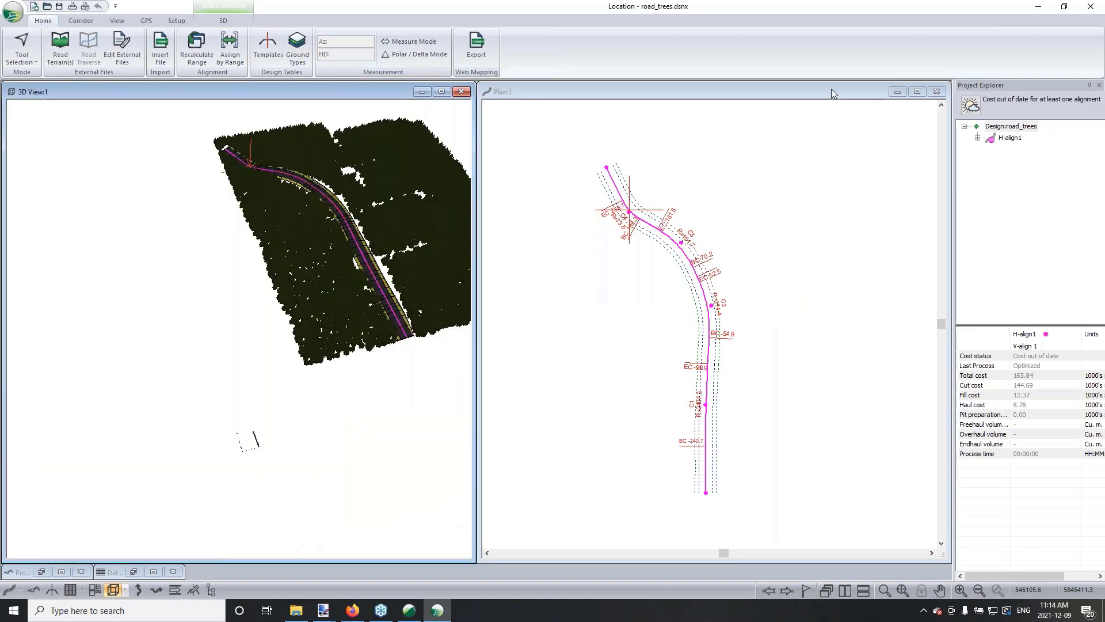
middle_drag(391, 248, 373, 269)
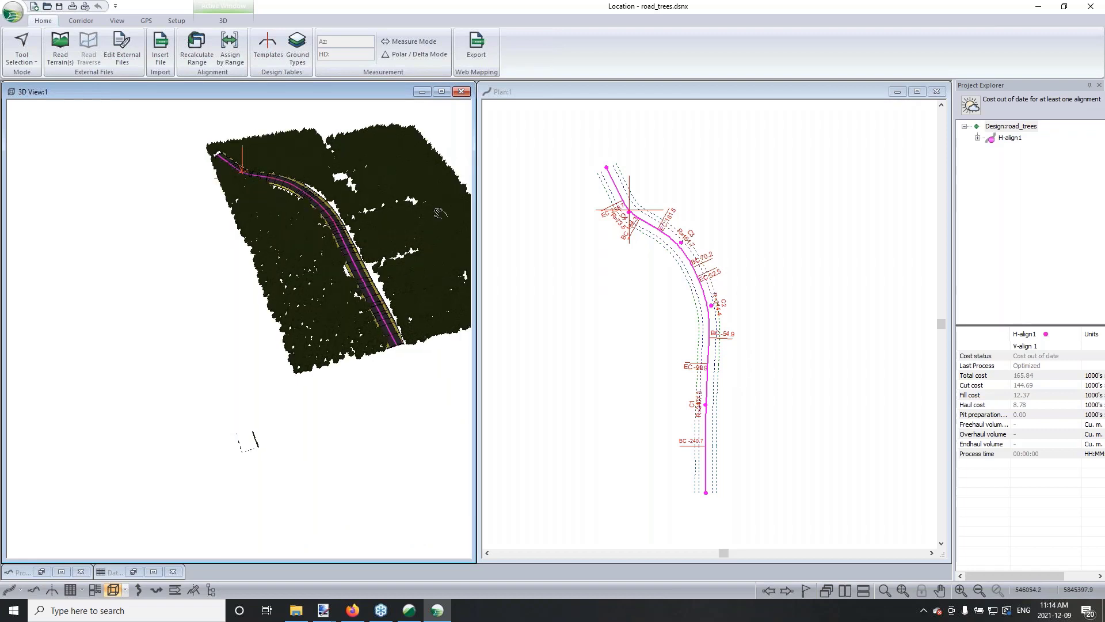
middle_drag(442, 213, 334, 300)
drag(340, 383, 348, 378)
mouse_move(348, 378)
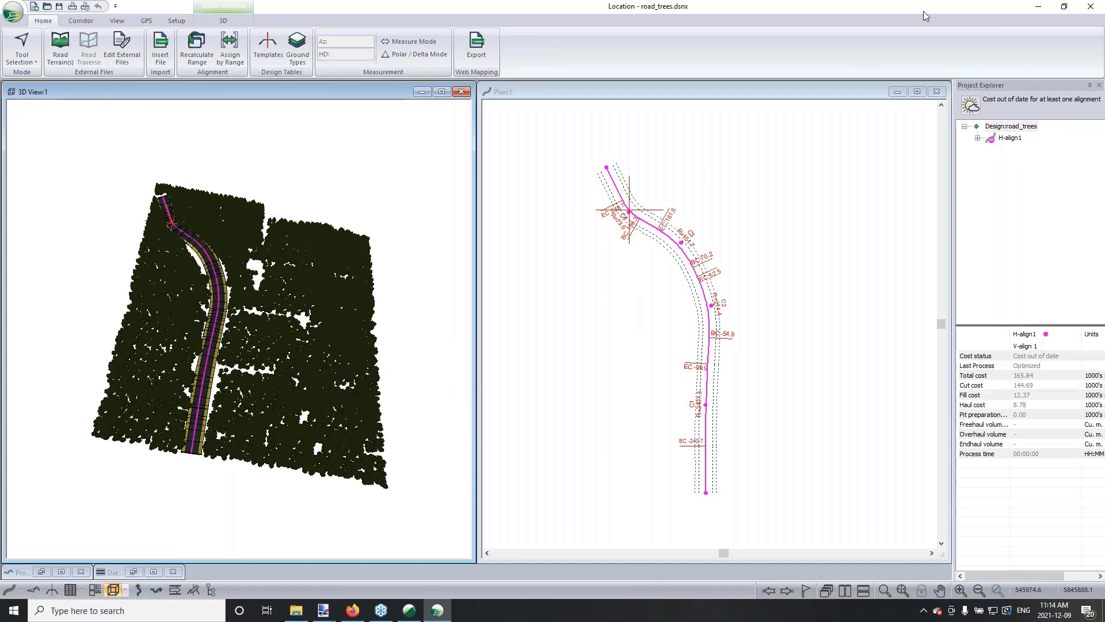
right_click(293, 331)
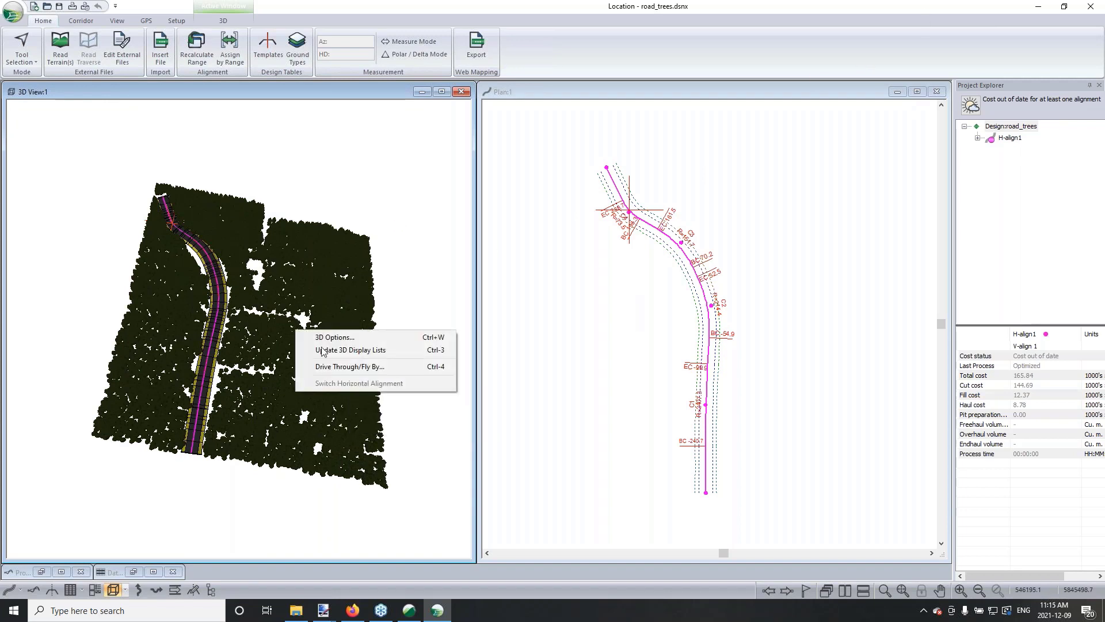
click(352, 350)
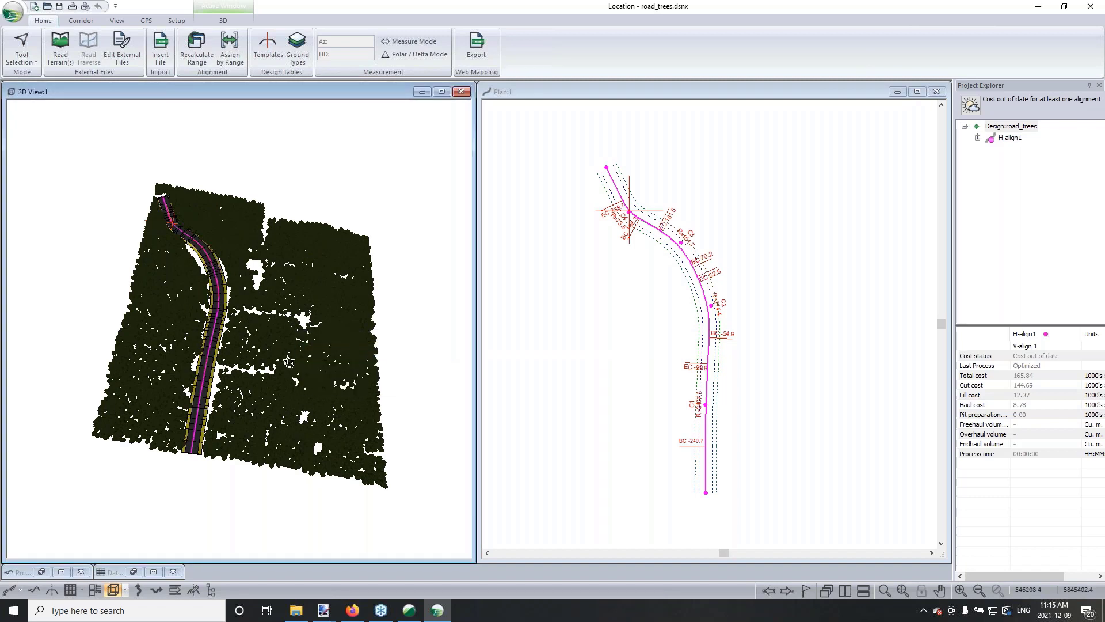
drag(288, 361, 283, 350)
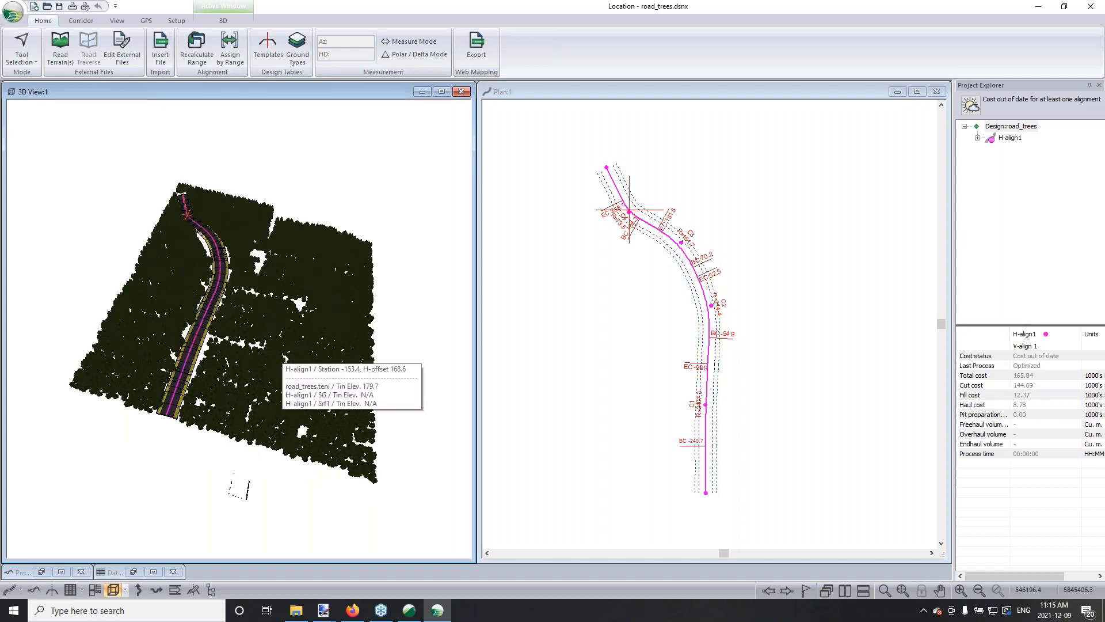
Step: Switch back to the Terrain window with road_trees_prelim.terx
click(1038, 6)
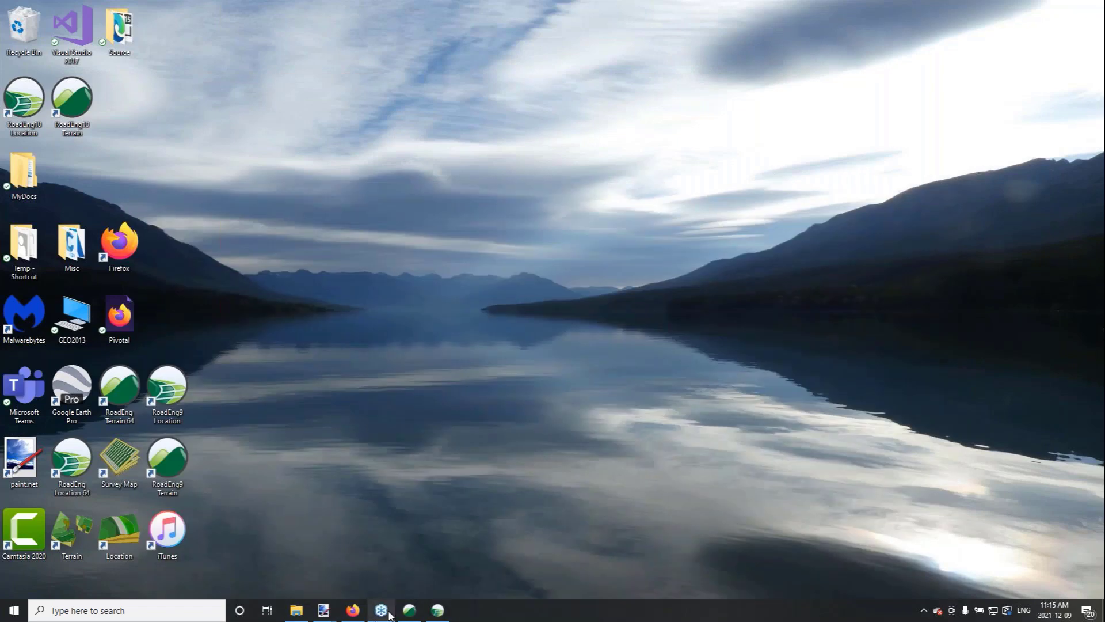
click(412, 613)
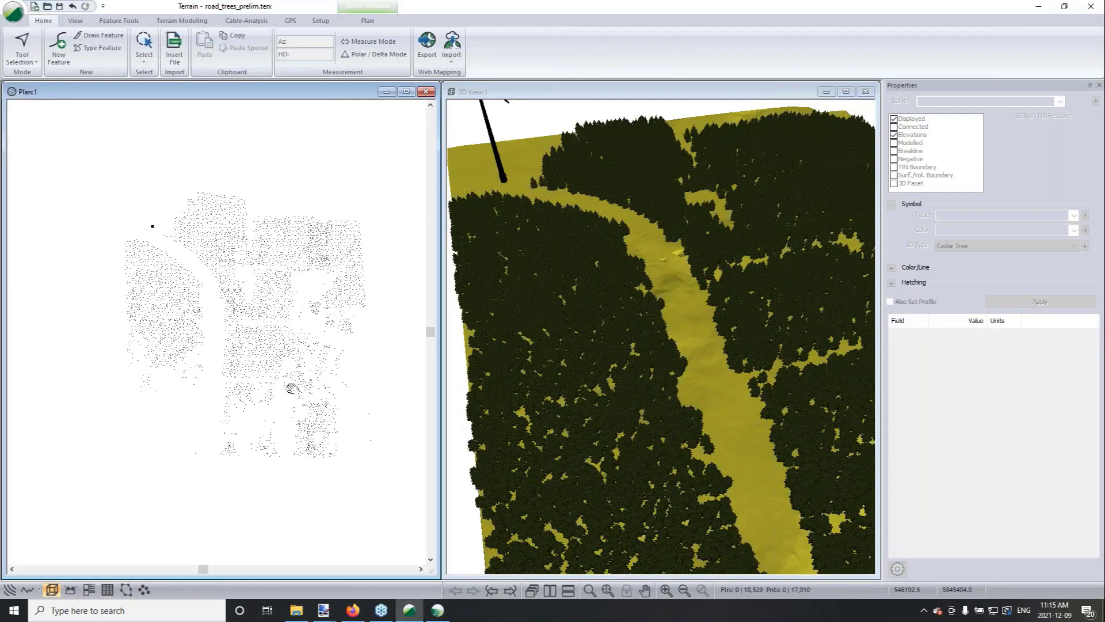
Step: Generate watershed features from the current TIN with a cell size of 5 and a depression fill depth of 0 m
mouse_move(627, 310)
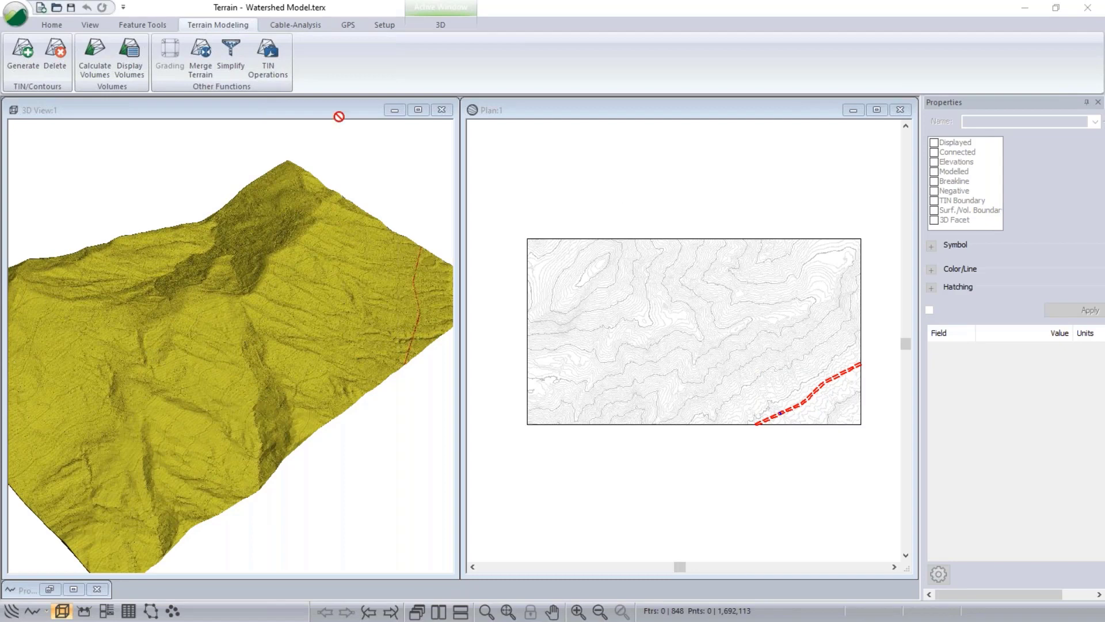
click(268, 57)
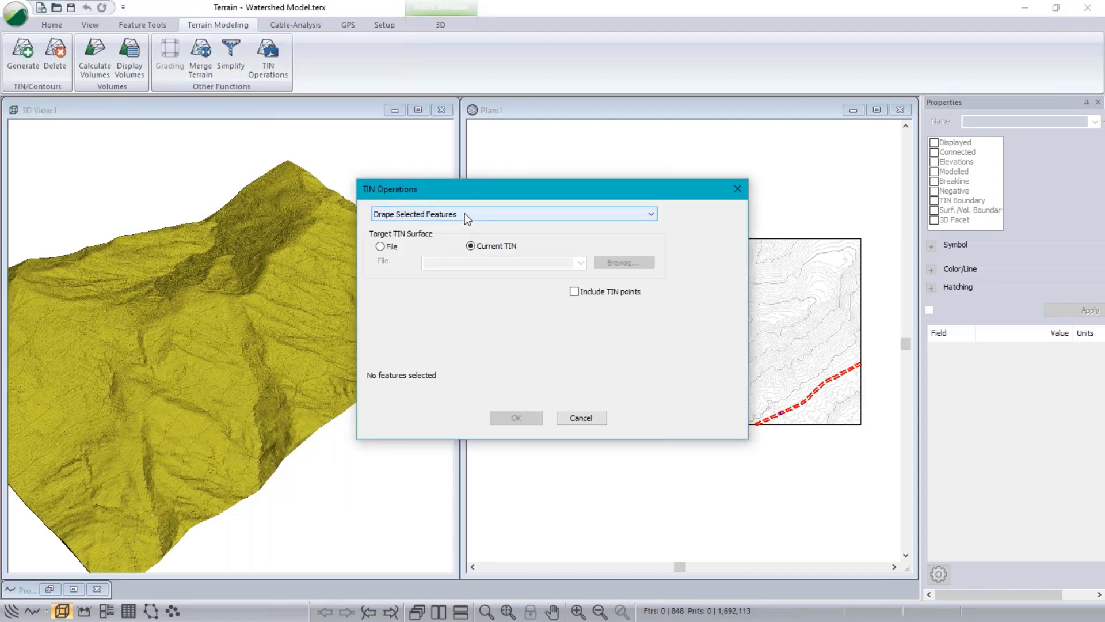
click(464, 214)
click(407, 244)
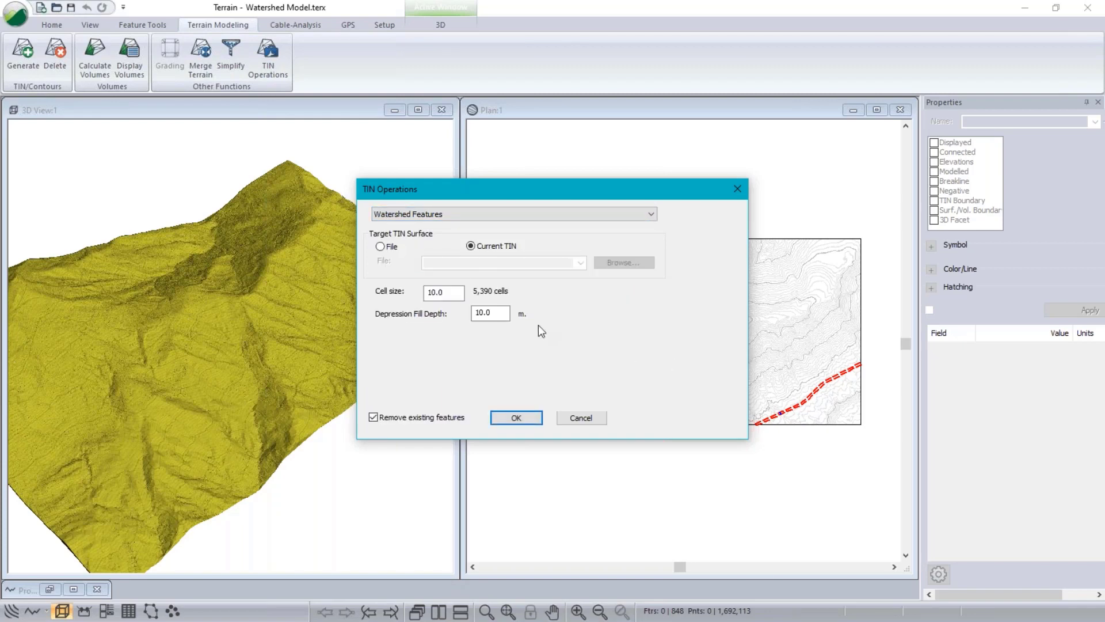
double_click(490, 312)
text(0)
key(shift+Tab)
text(5)
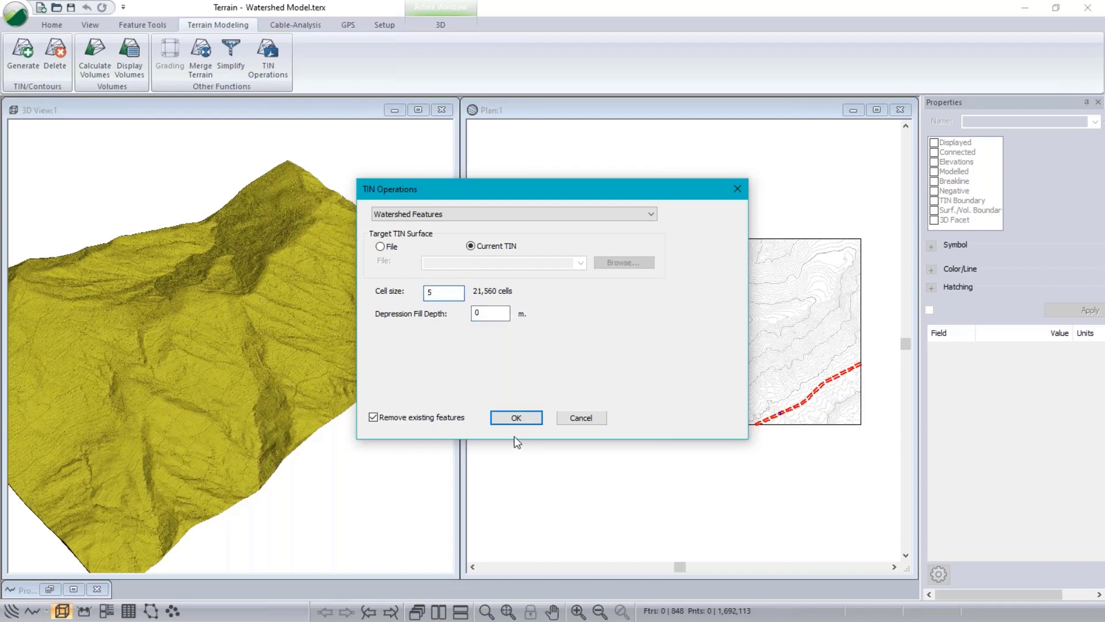
click(516, 418)
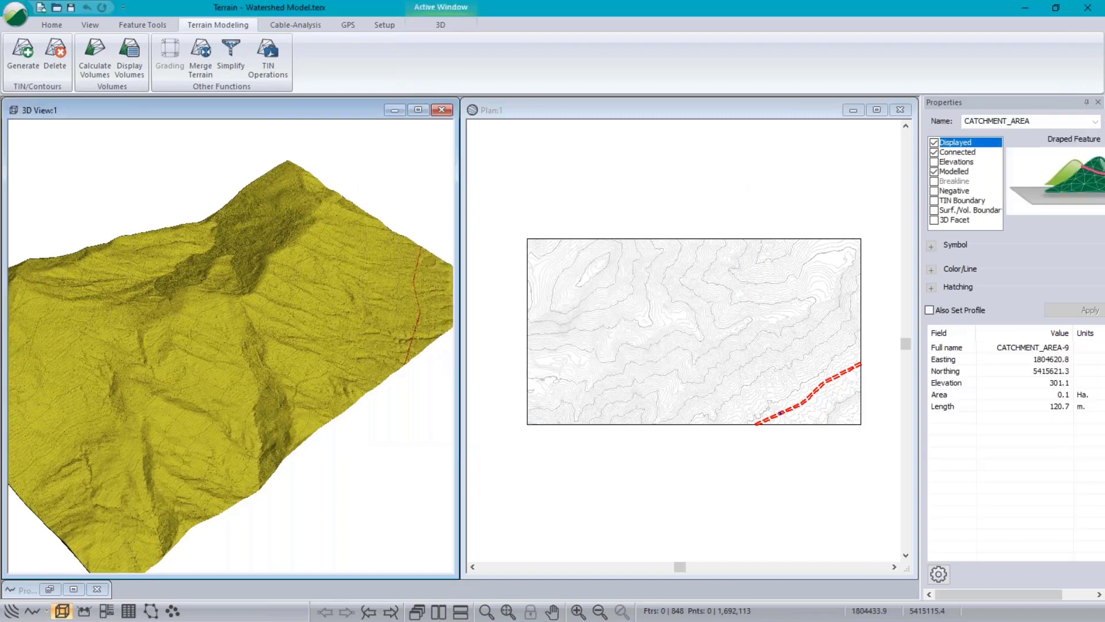
click(680, 465)
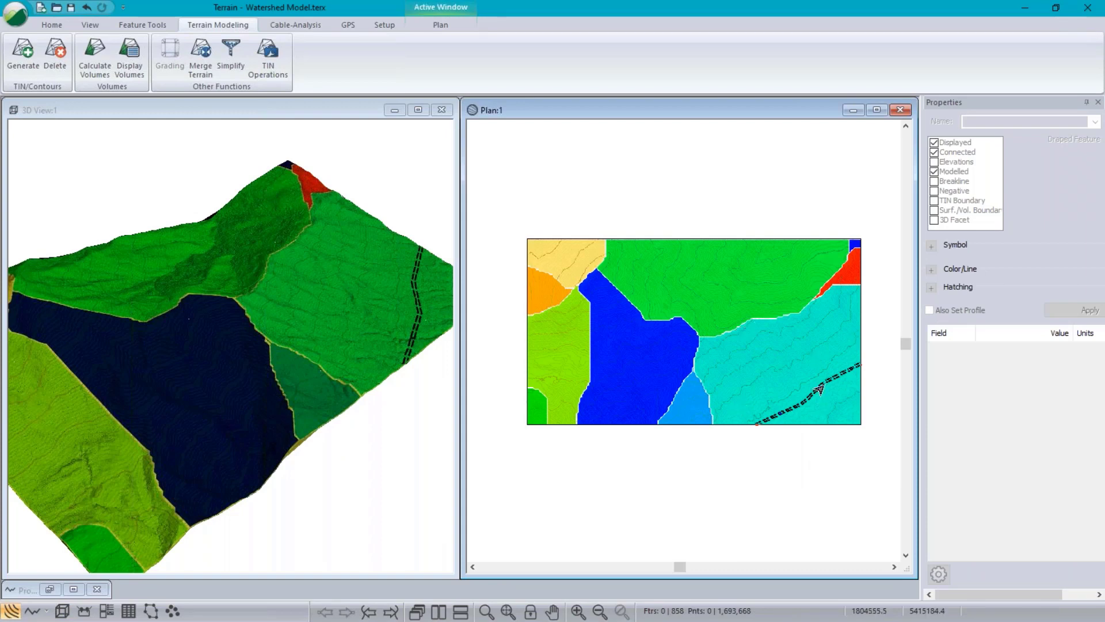
Step: Select all features on the watershed catchment area boundaries layer (CATCH*) and delete them
mouse_move(772, 321)
mouse_move(326, 467)
mouse_down()
mouse_move(351, 484)
mouse_move(332, 433)
mouse_move(325, 447)
mouse_up()
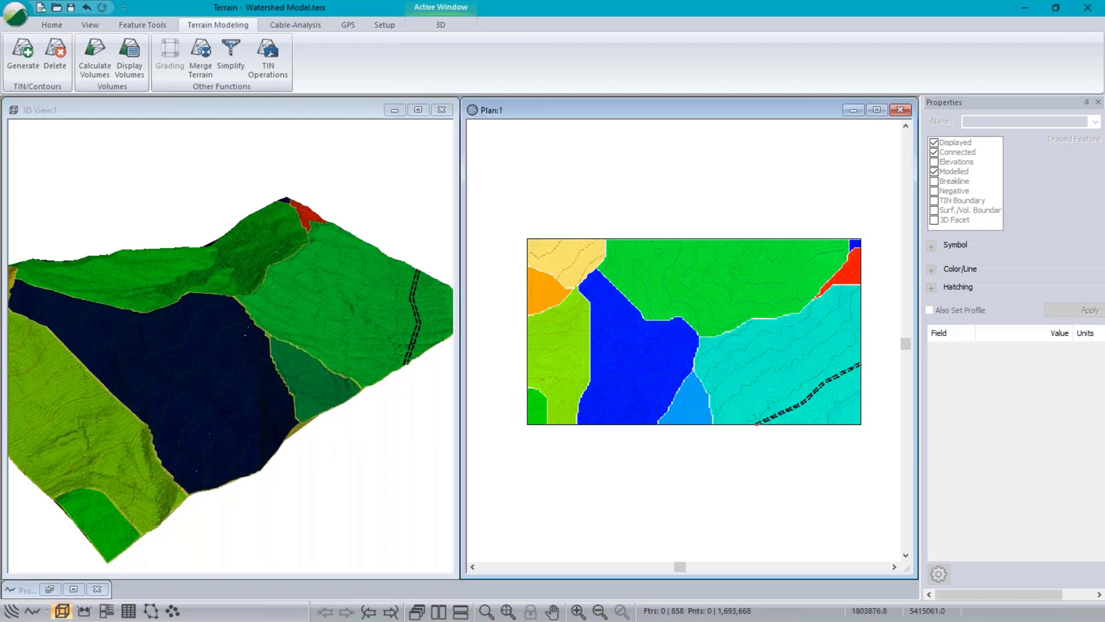
right_click(592, 446)
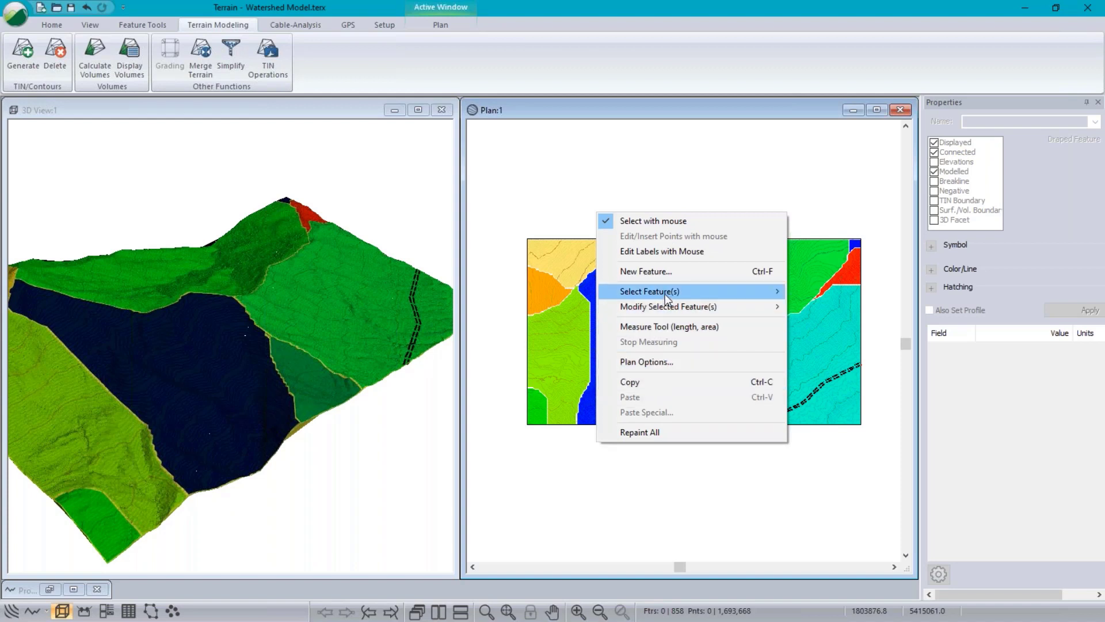
mouse_move(665, 292)
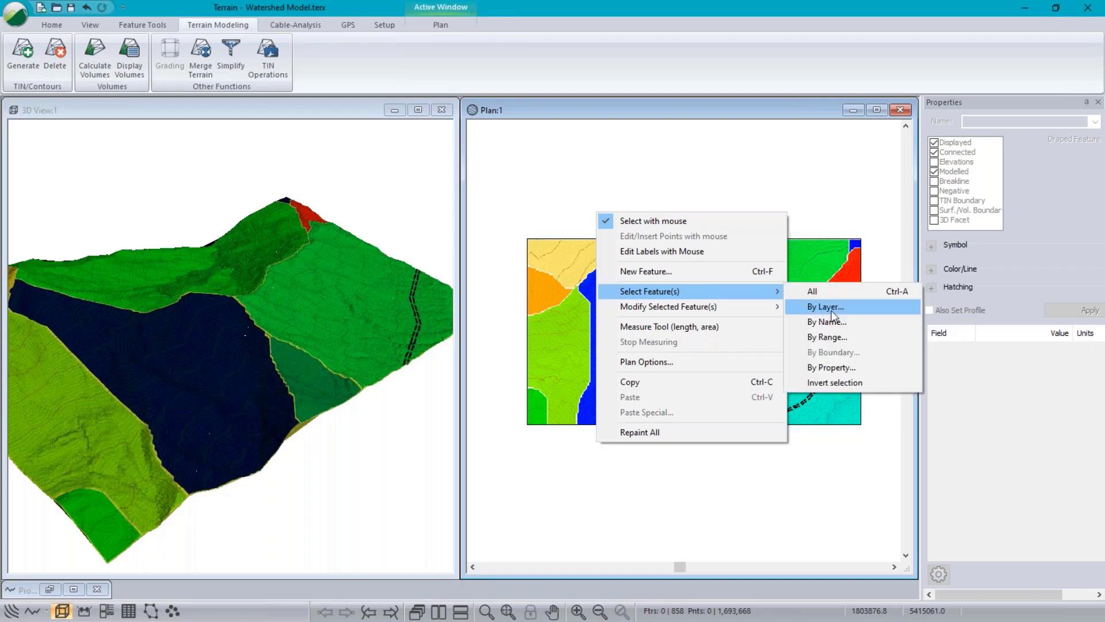
click(831, 308)
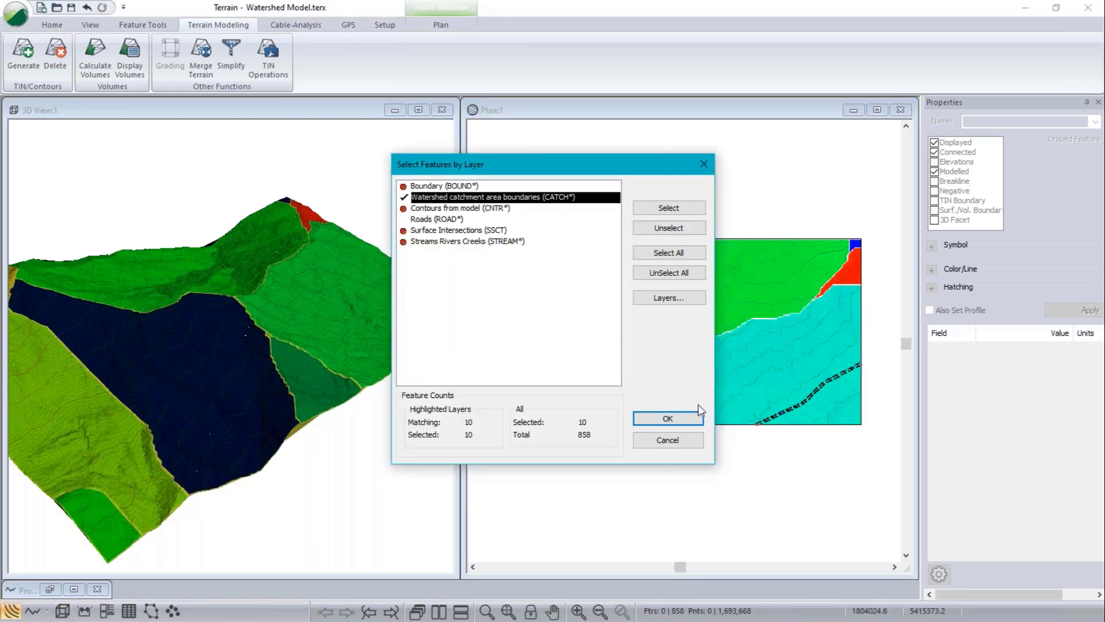
click(685, 413)
key(Delete)
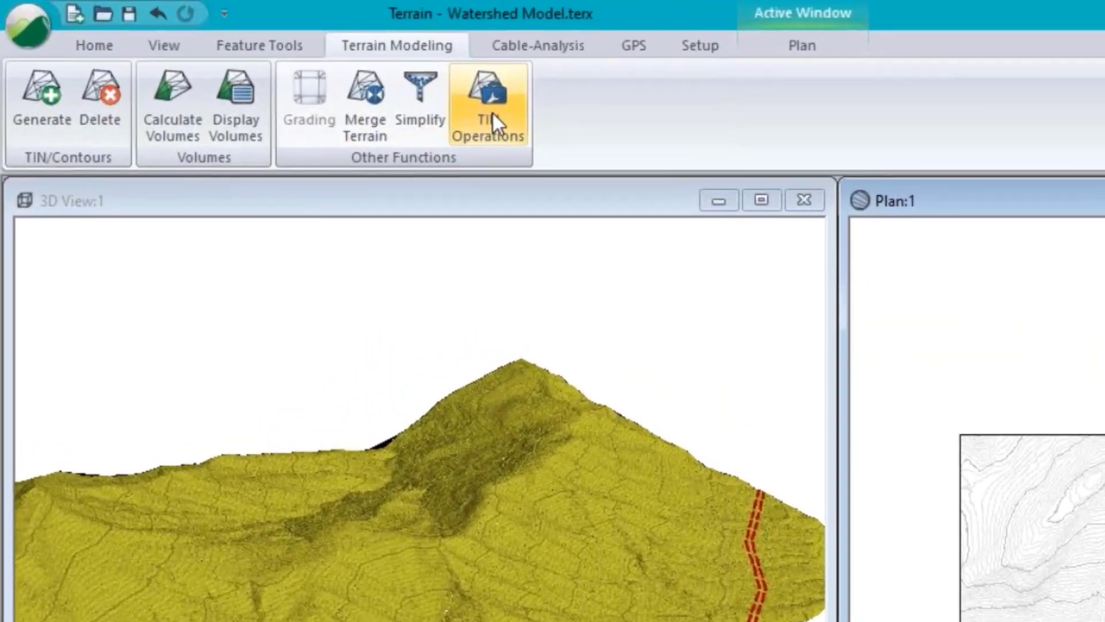
Step: Generate stream features from the current TIN with a 2500 sq. m stream drainage area and a 0 m depression fill depth
click(492, 113)
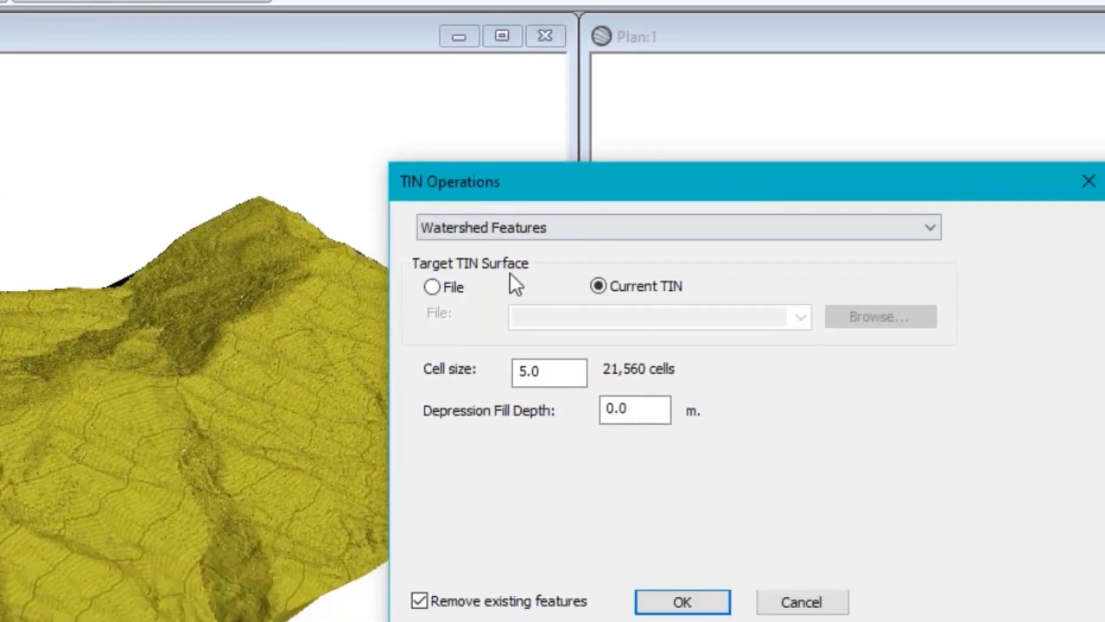
click(413, 122)
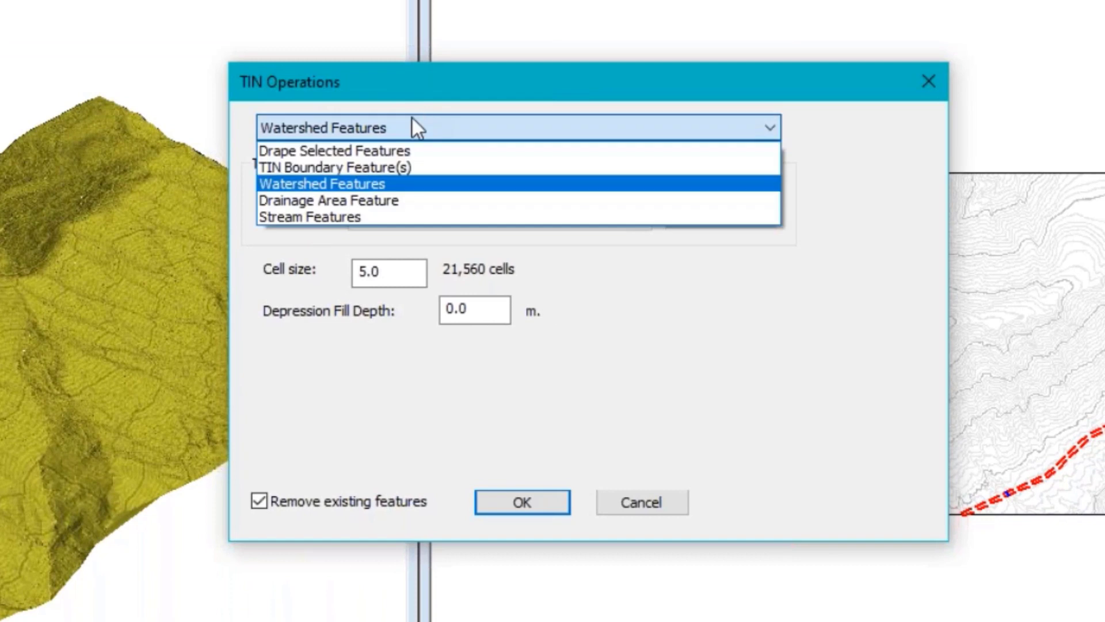
click(331, 215)
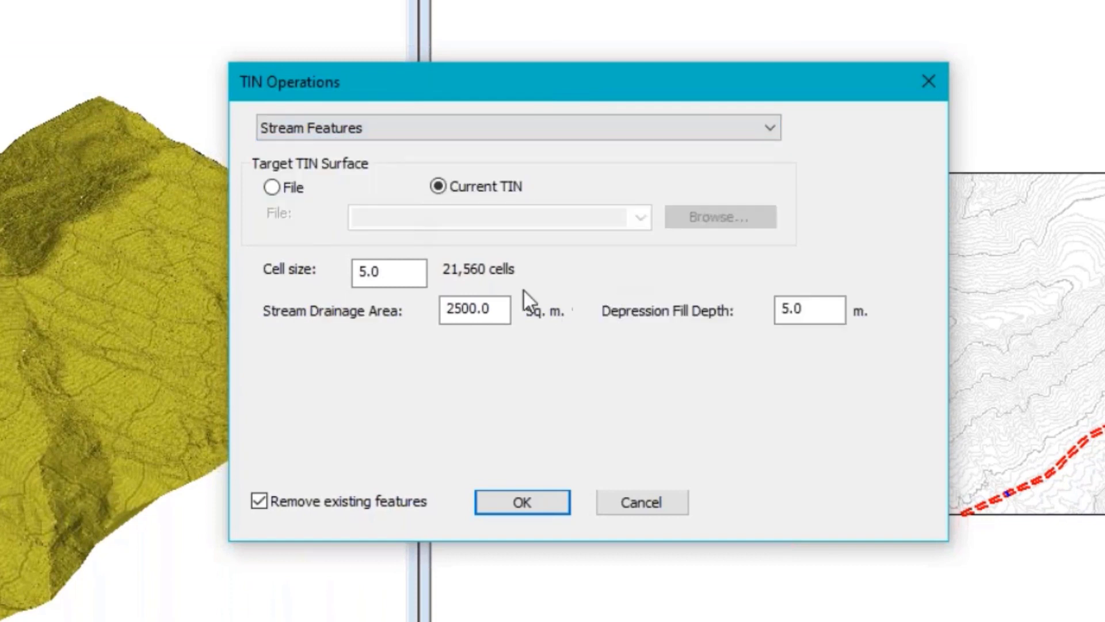
double_click(822, 309)
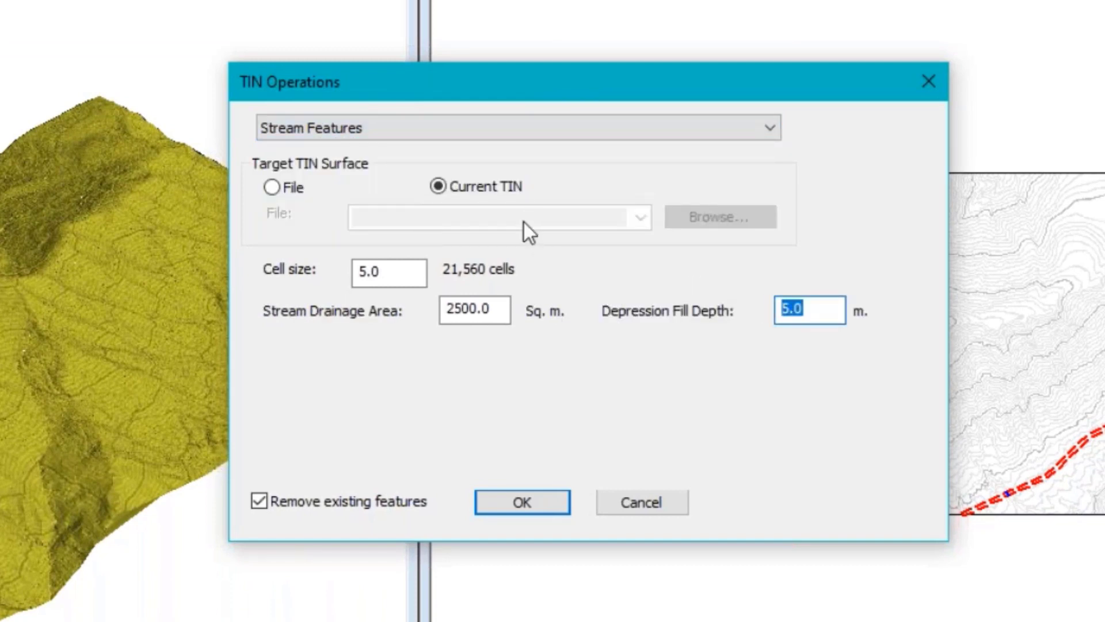
text(0)
click(531, 496)
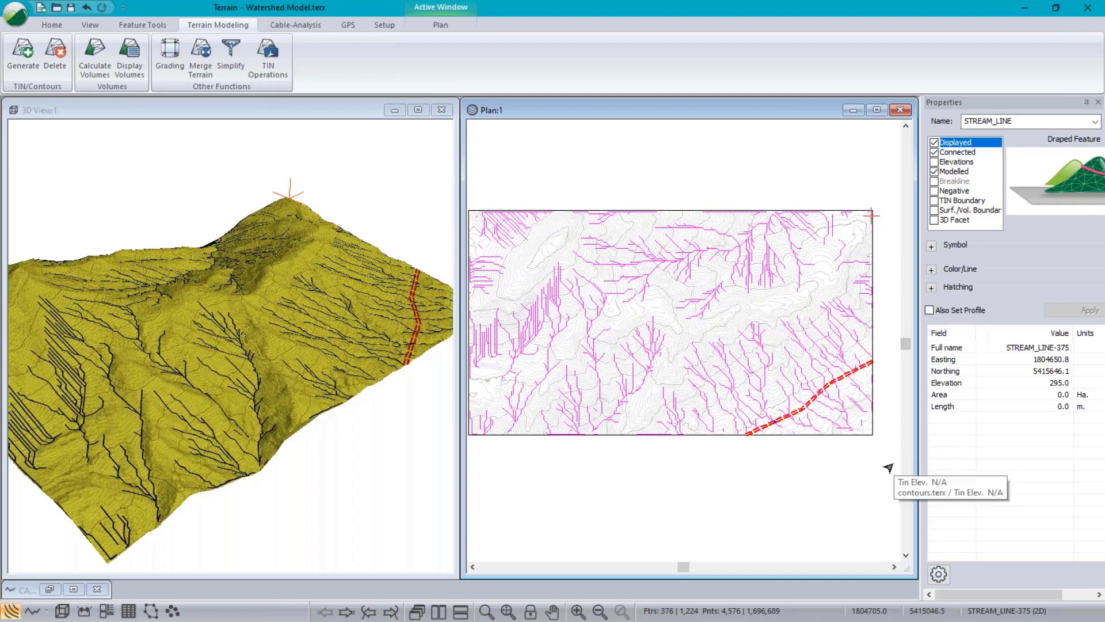
Step: Generate a drainage area feature from the current TIN, using the culvert where the stream meets the road as the drain location
scroll(785, 427, up, 2)
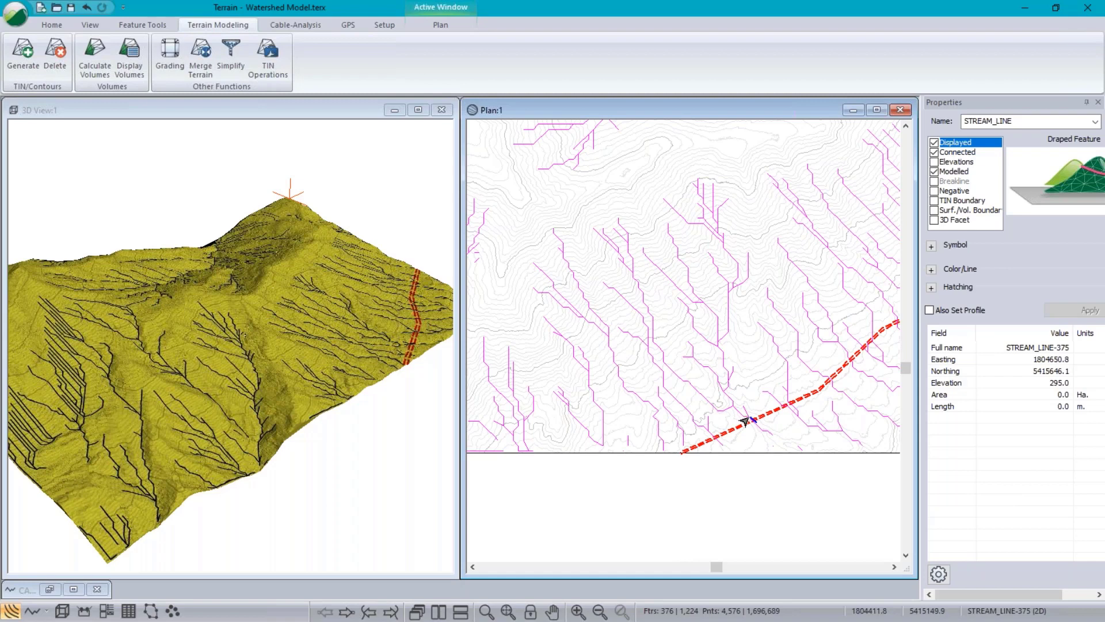
click(744, 418)
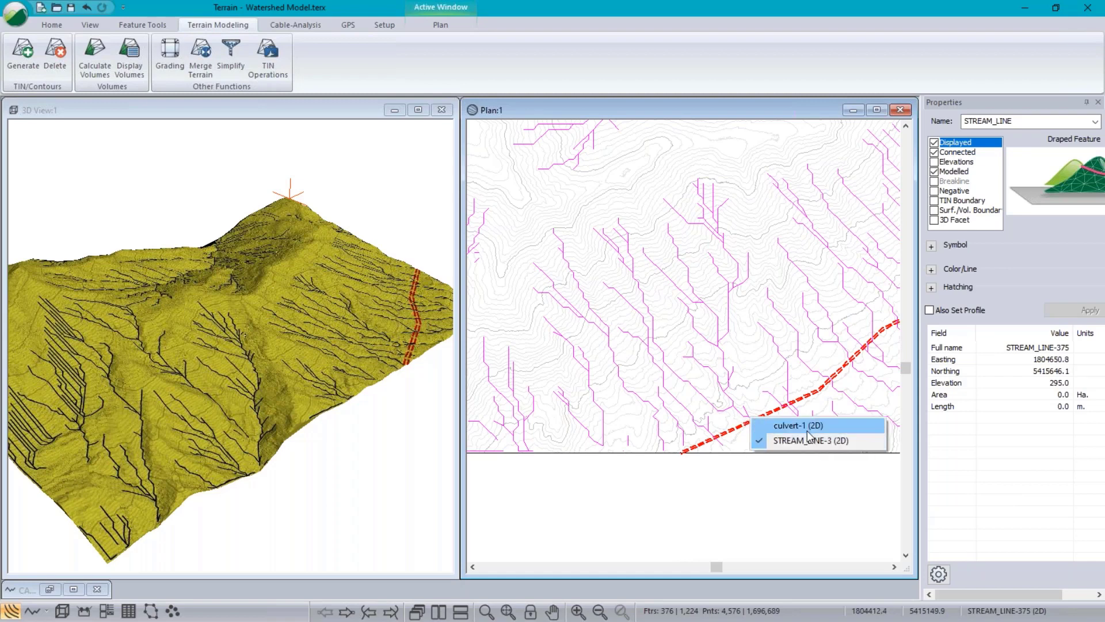
click(807, 428)
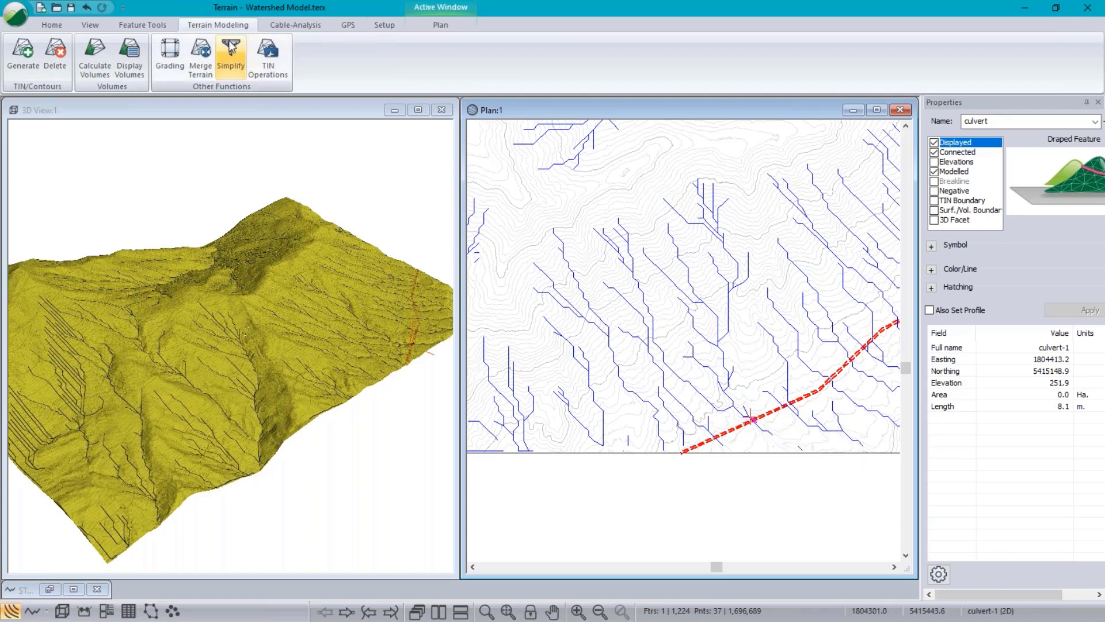
click(282, 68)
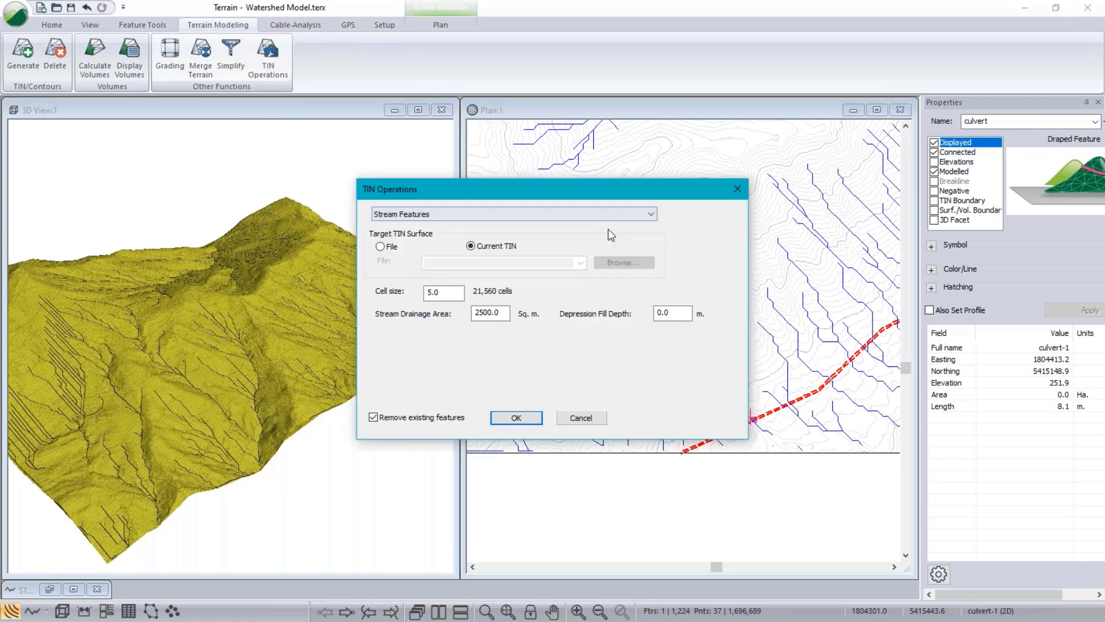
click(380, 148)
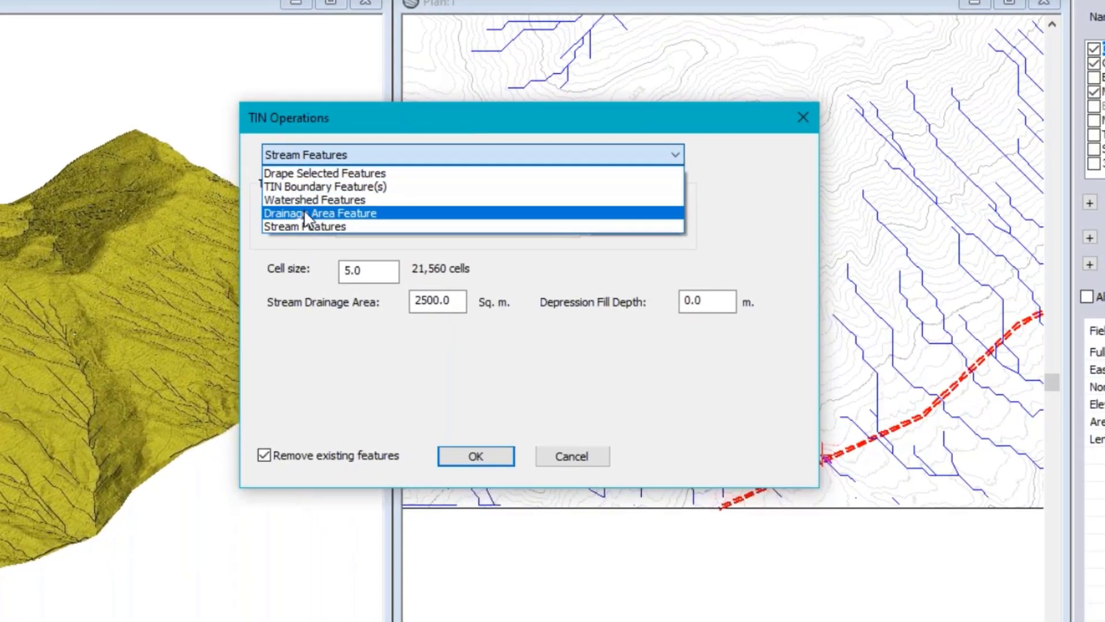
click(304, 212)
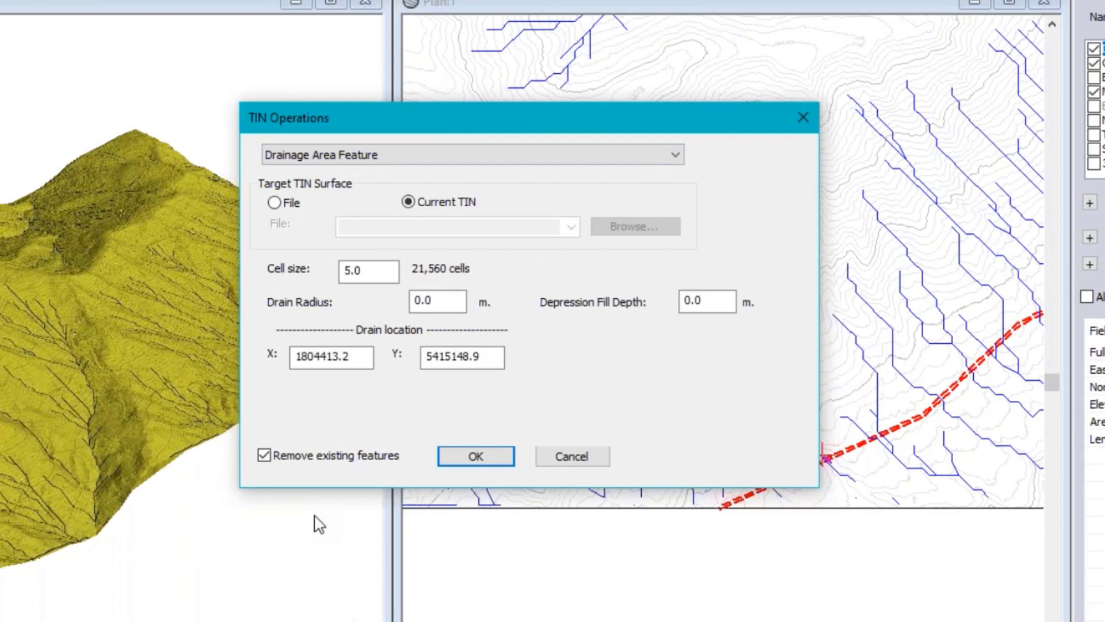
double_click(331, 357)
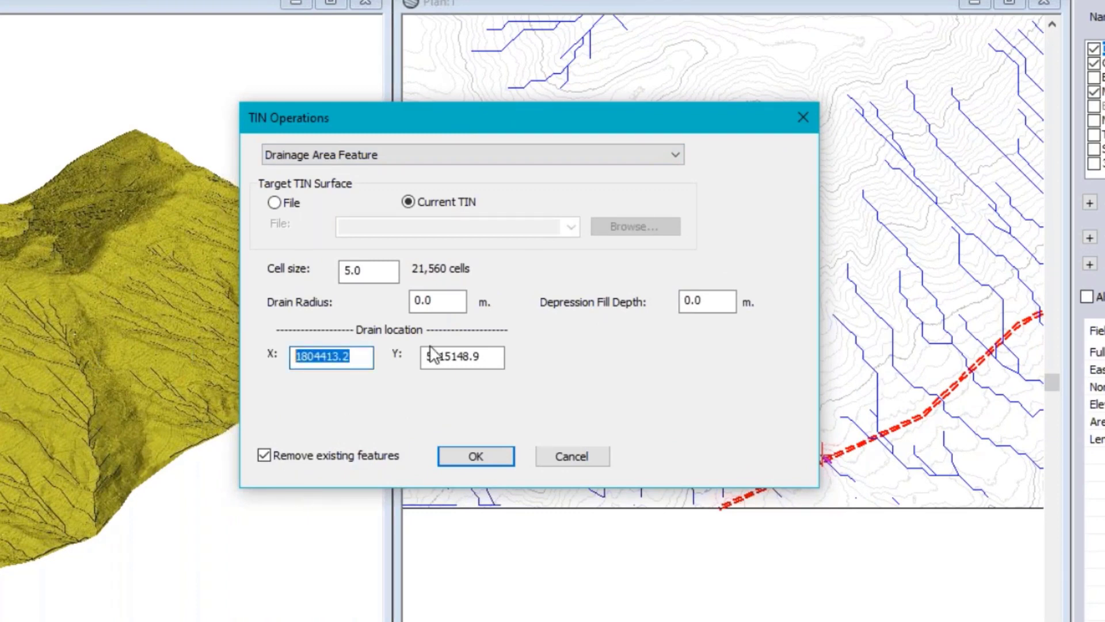
double_click(462, 357)
drag(552, 130, 289, 105)
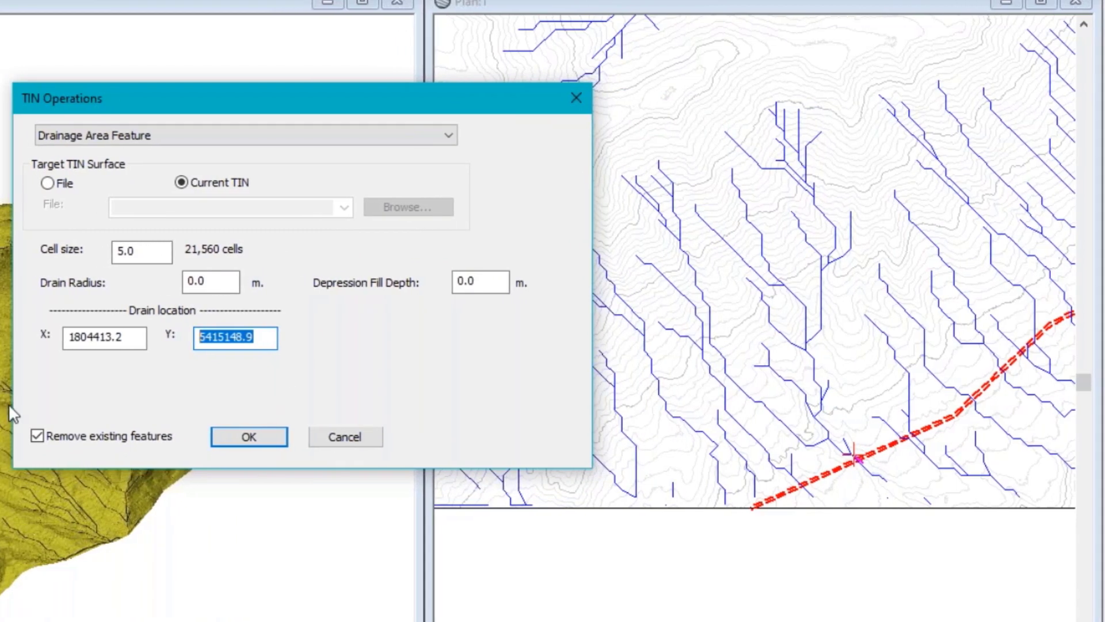
click(321, 439)
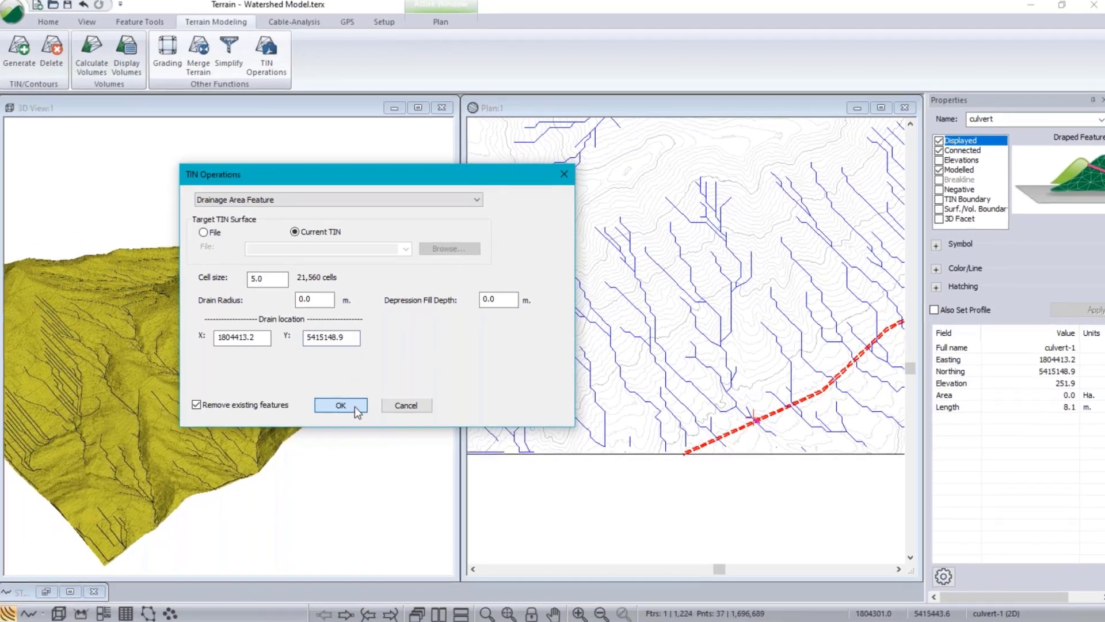
click(341, 405)
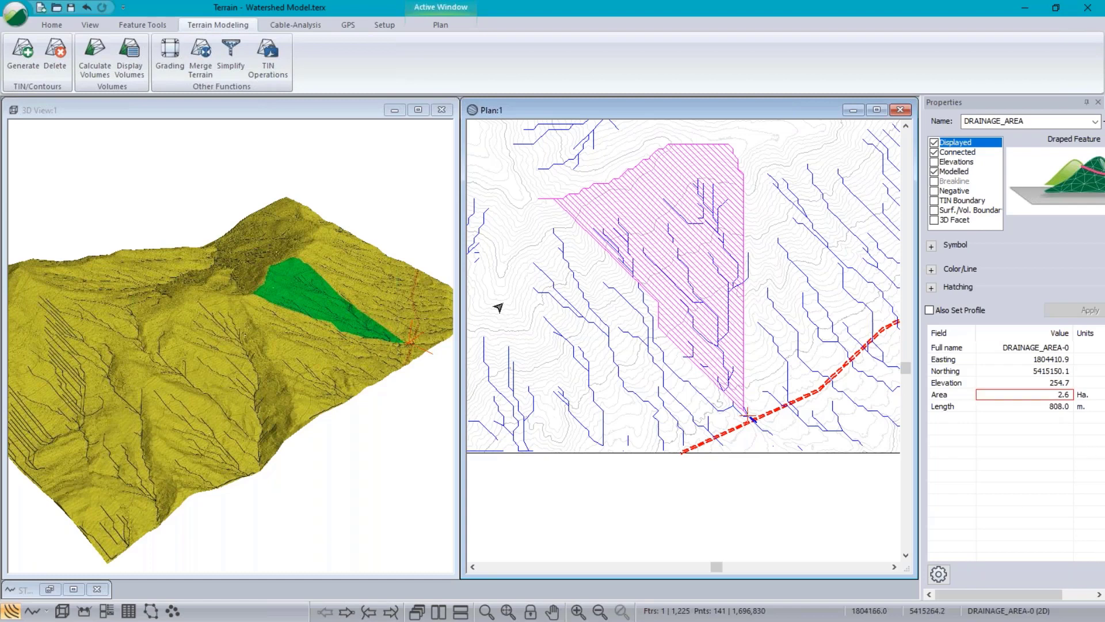
Step: Regenerate the culvert's drainage area feature with a drain radius of 10 m, replacing the existing one
click(268, 58)
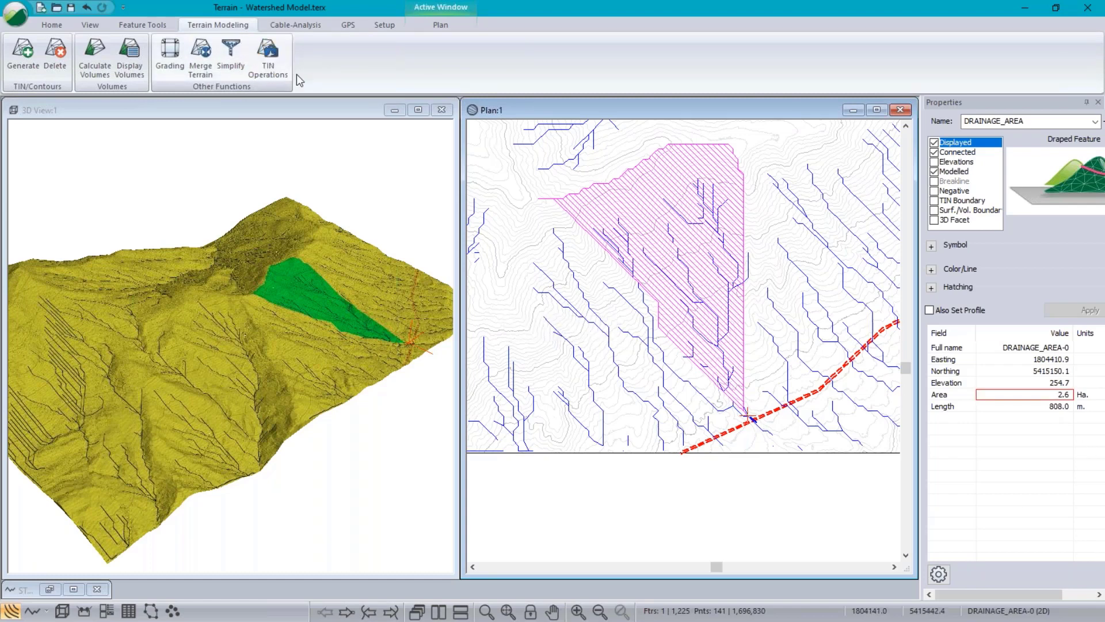
double_click(488, 312)
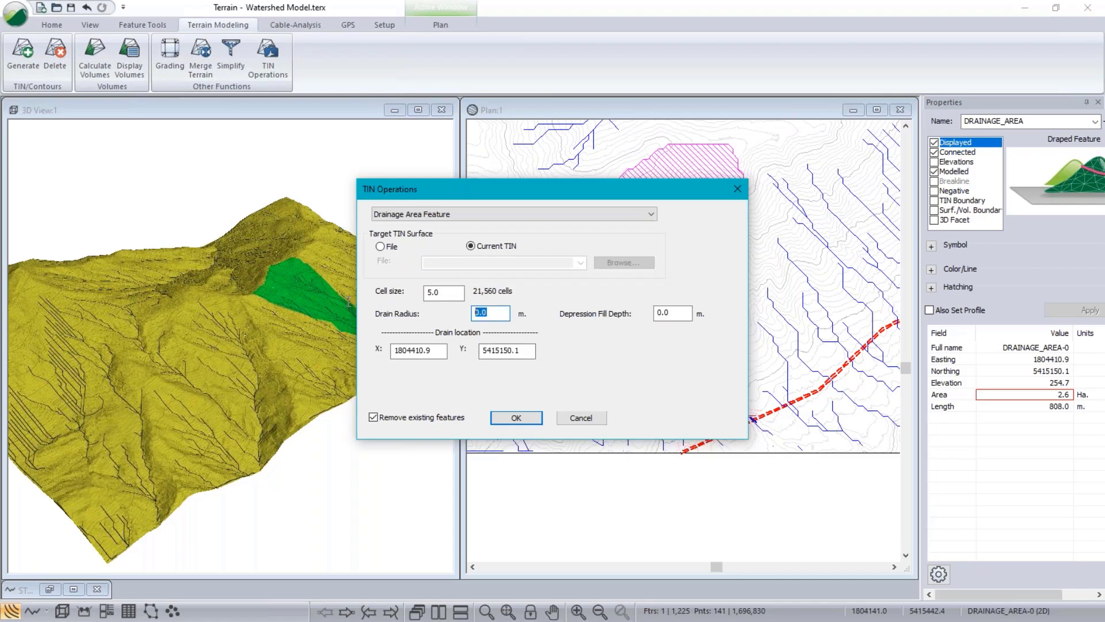
text(10)
drag(642, 193, 485, 198)
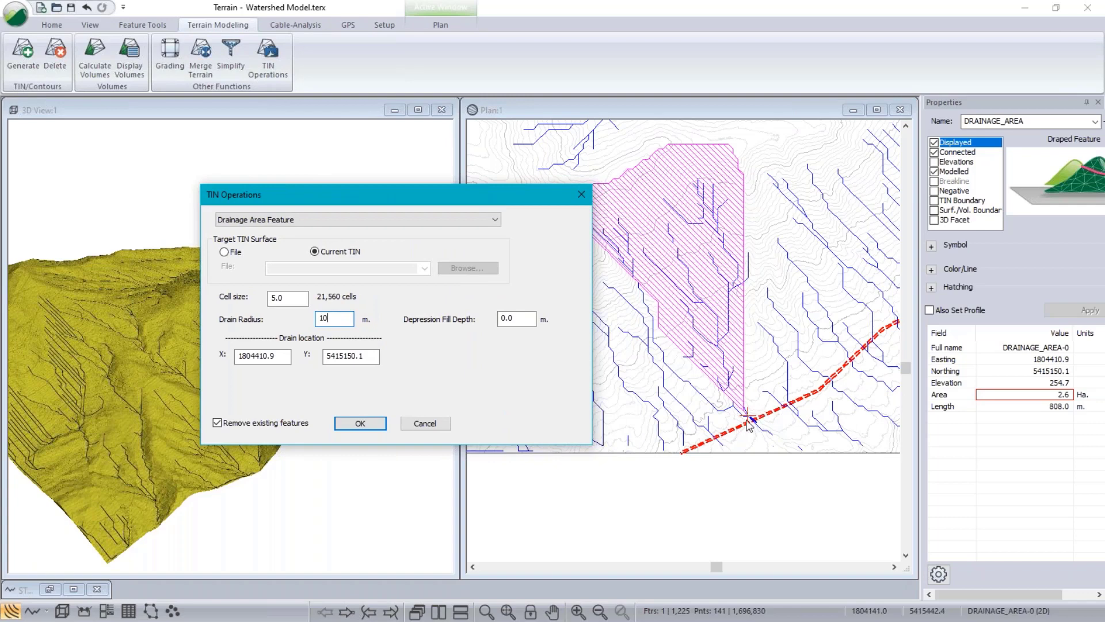
click(361, 424)
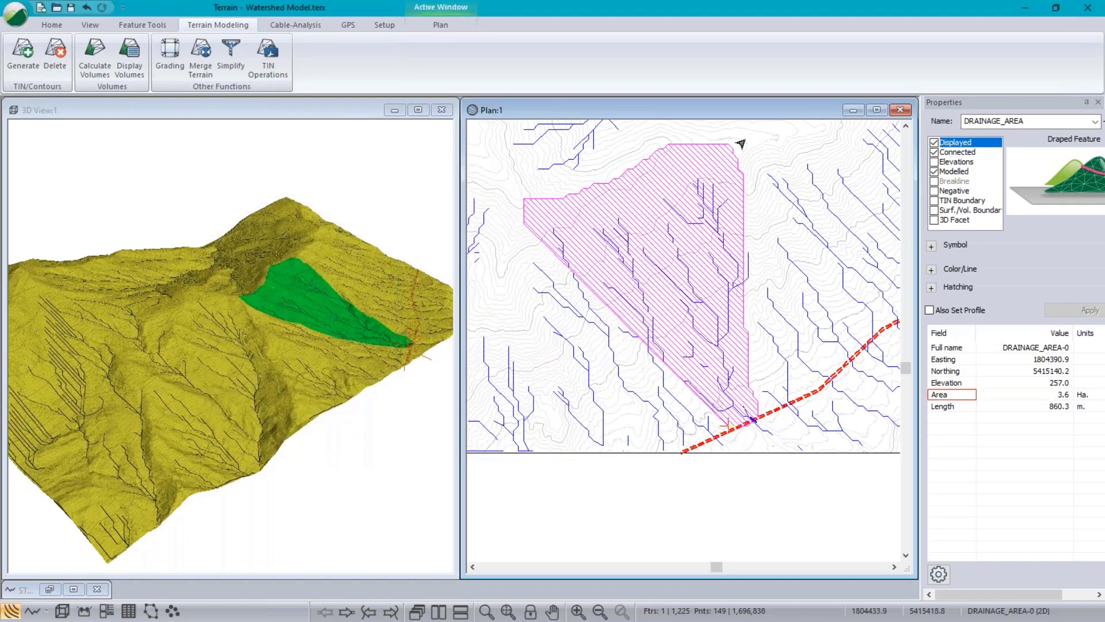
mouse_move(752, 418)
click(1065, 398)
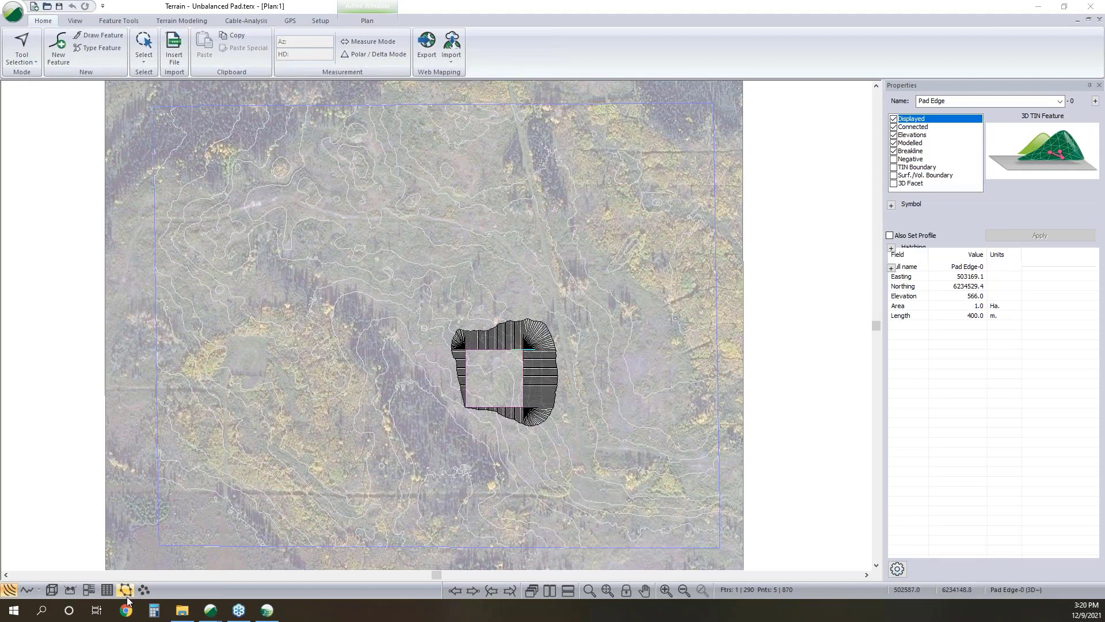
Step: Examine the graded pad and its side slopes up close in a 3D view of the Unbalanced Pad model, and return to the plan
click(50, 589)
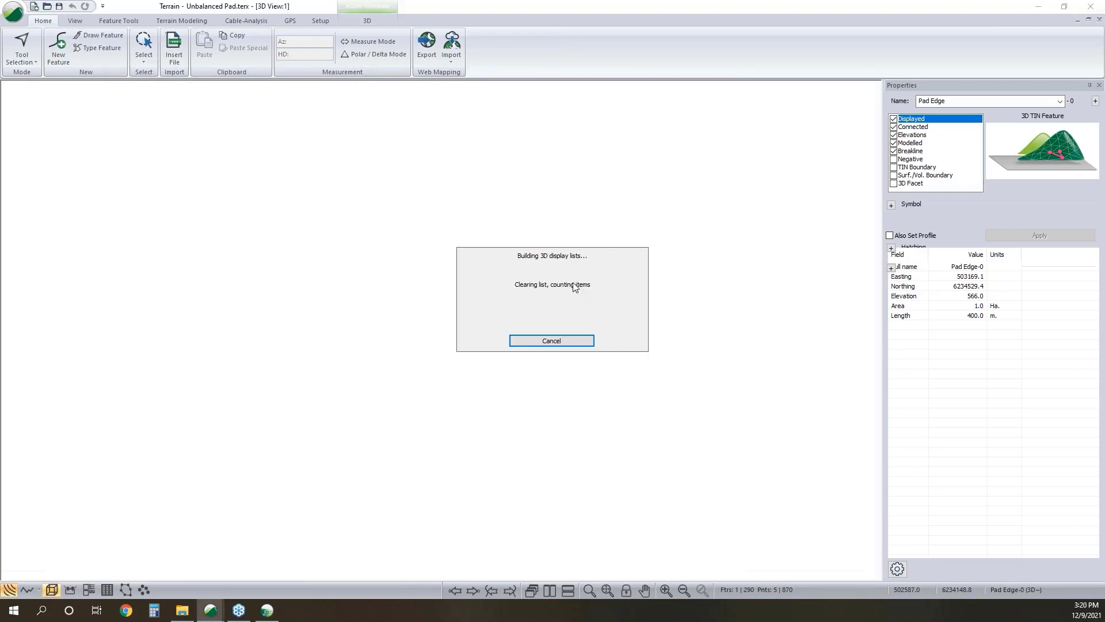
click(607, 589)
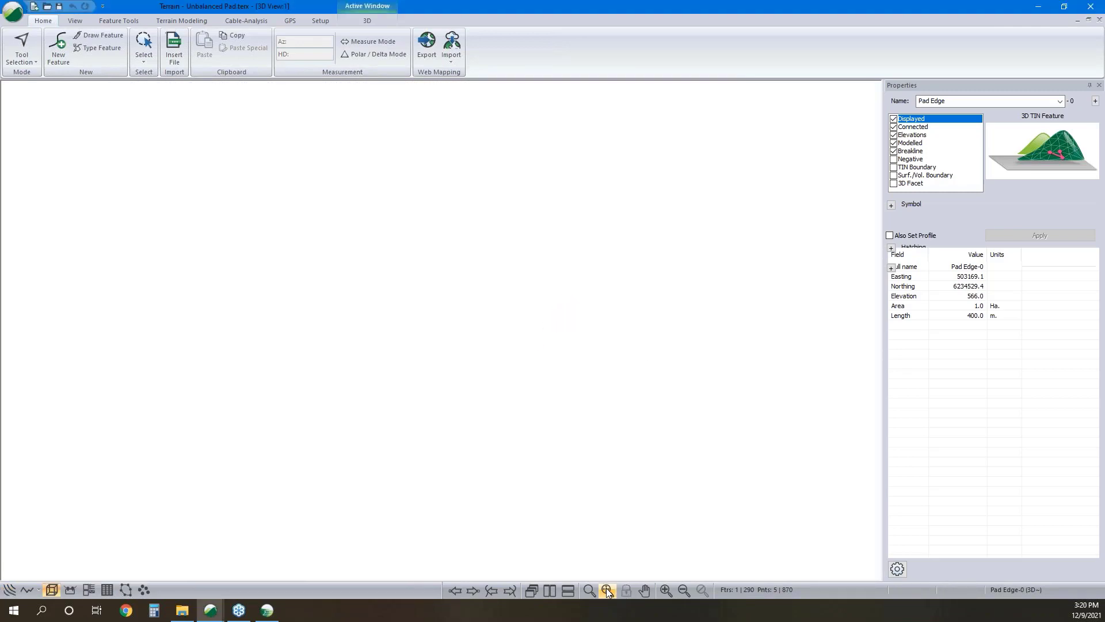
drag(620, 278, 490, 396)
scroll(490, 396, up, 5)
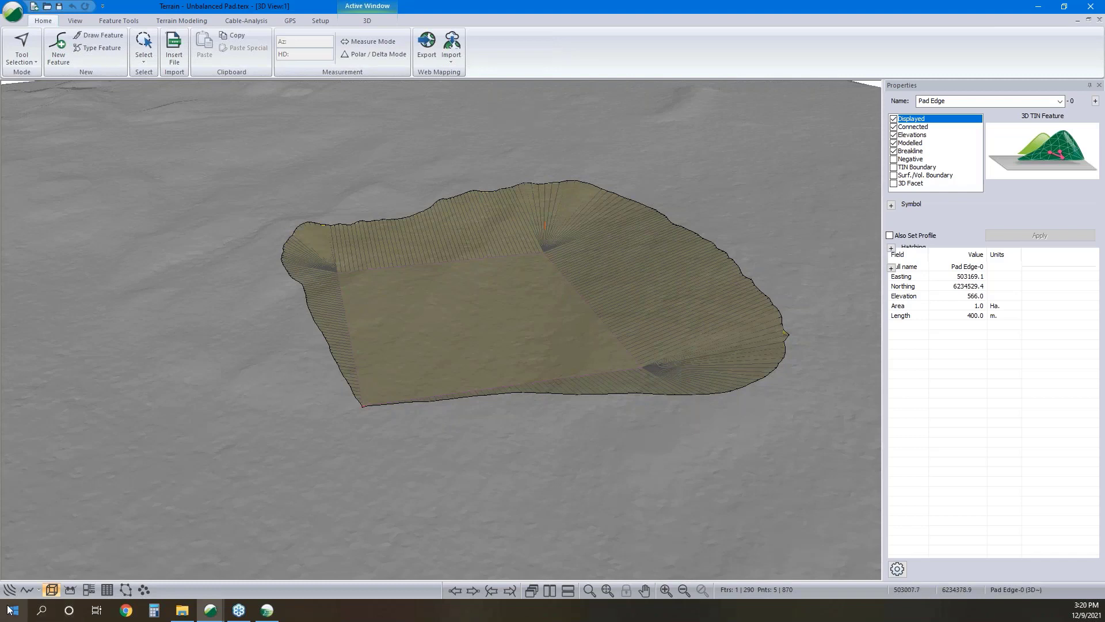
click(1099, 20)
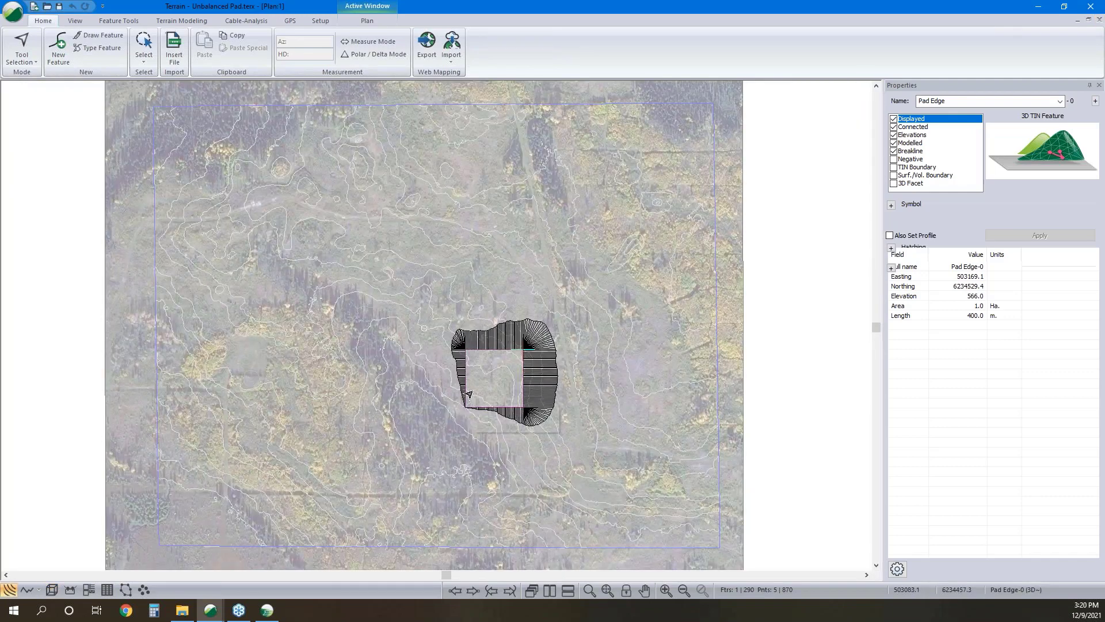
Step: Grade the selected pad edge with Auto-Balance enabled and a required volume of 0 cu. m, keeping both left slopes at 4:1
click(181, 21)
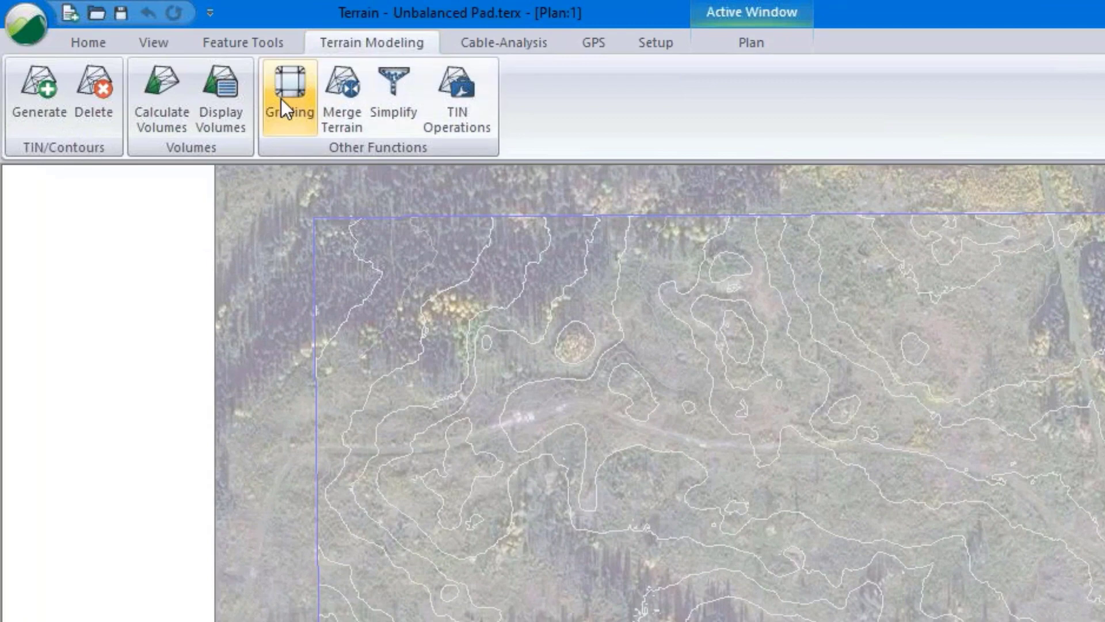
click(282, 101)
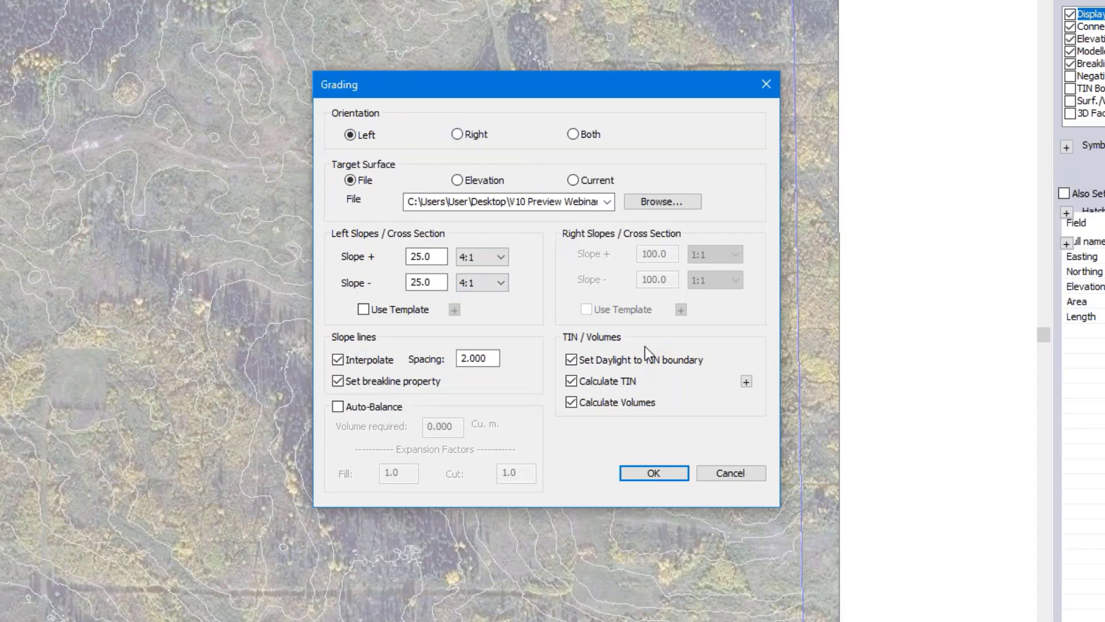
click(339, 407)
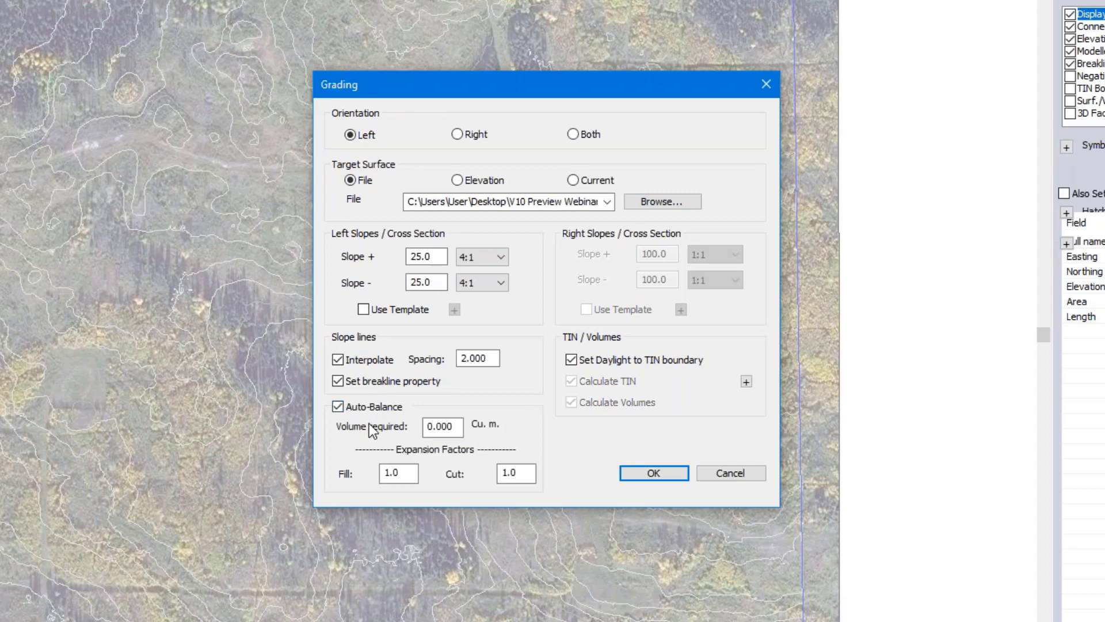
drag(458, 428, 423, 425)
click(642, 477)
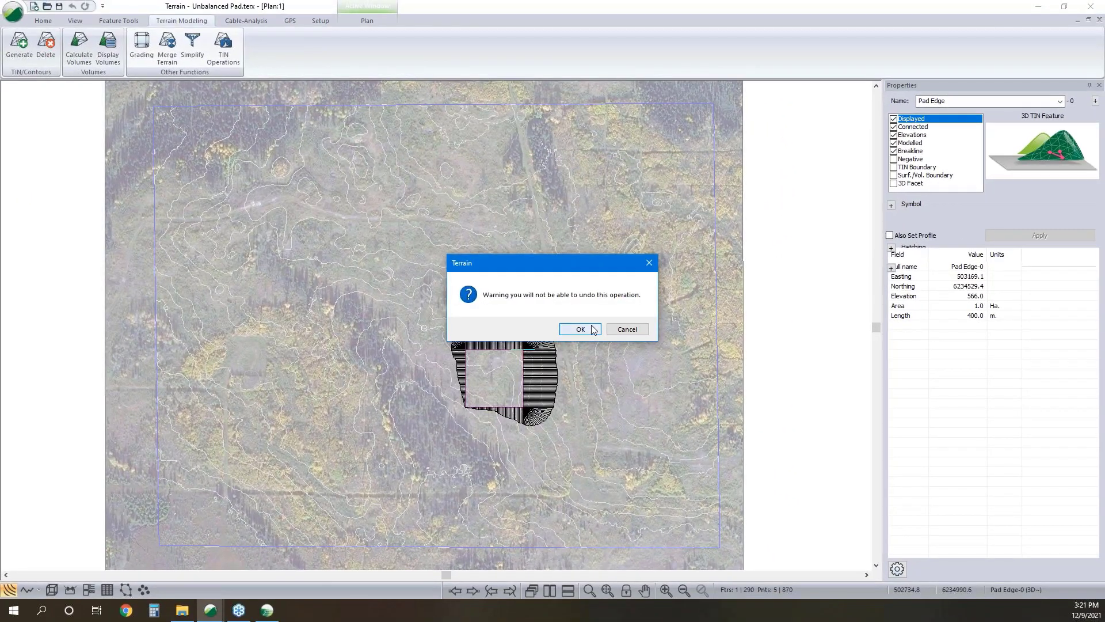
click(593, 329)
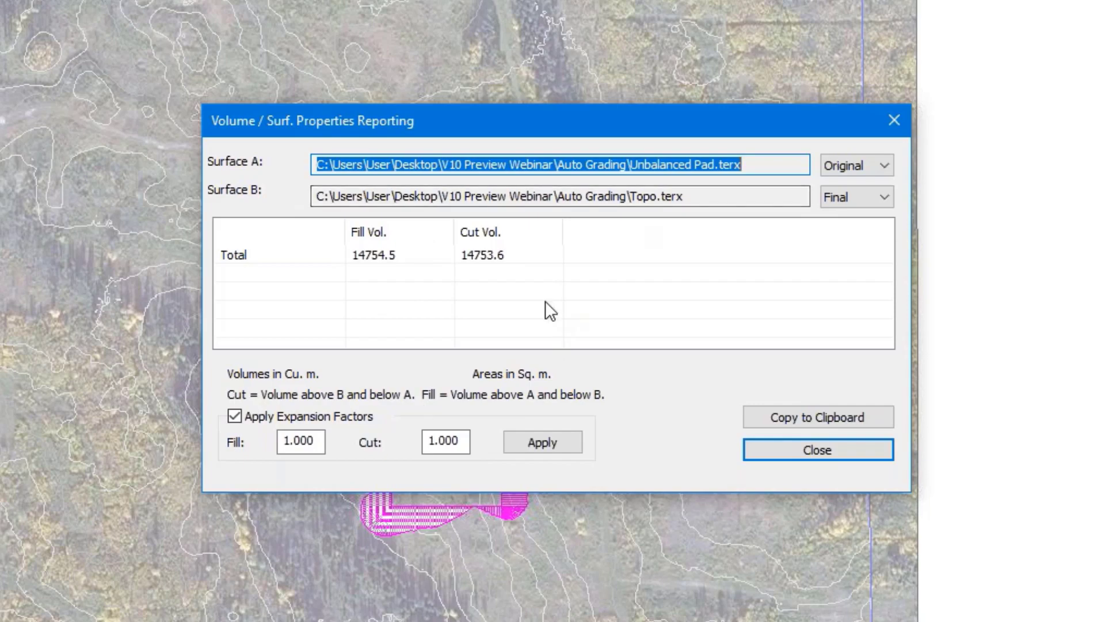
click(803, 450)
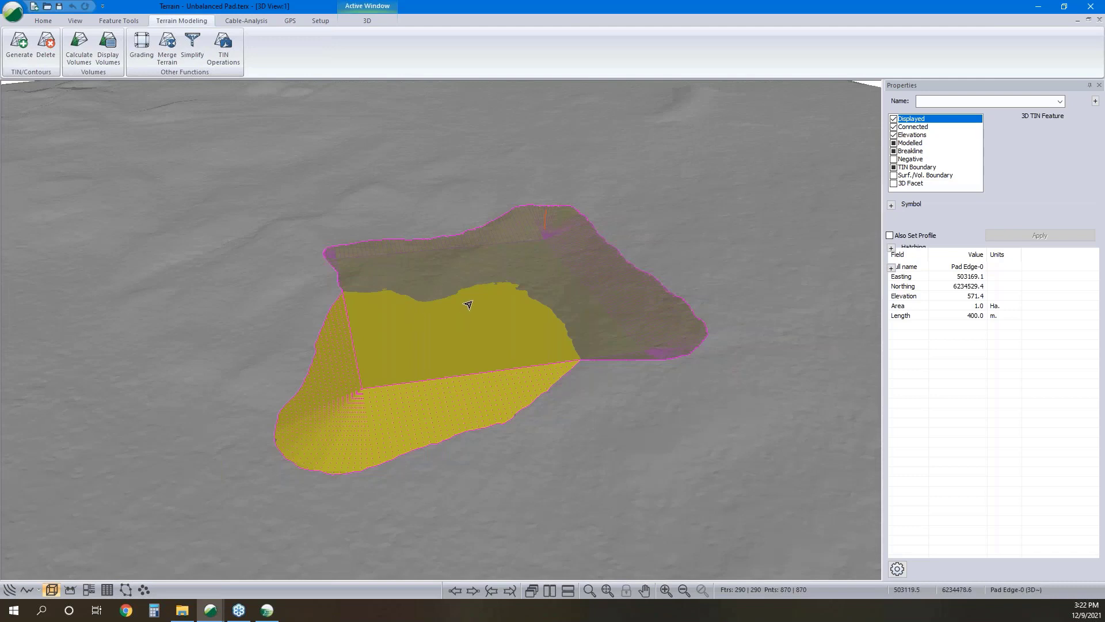
Step: Regrade the pad with Auto-Balance, using a required volume of 500 cu. m and a fill expansion factor of 1.2
mouse_move(476, 367)
click(1091, 6)
click(144, 63)
click(360, 430)
double_click(455, 454)
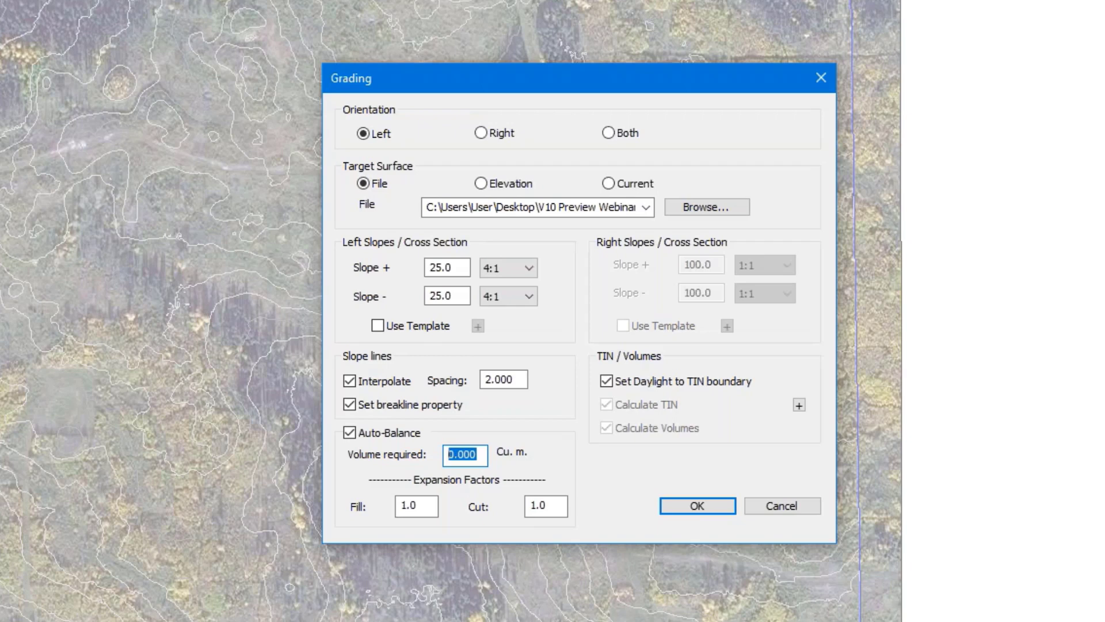
text(500)
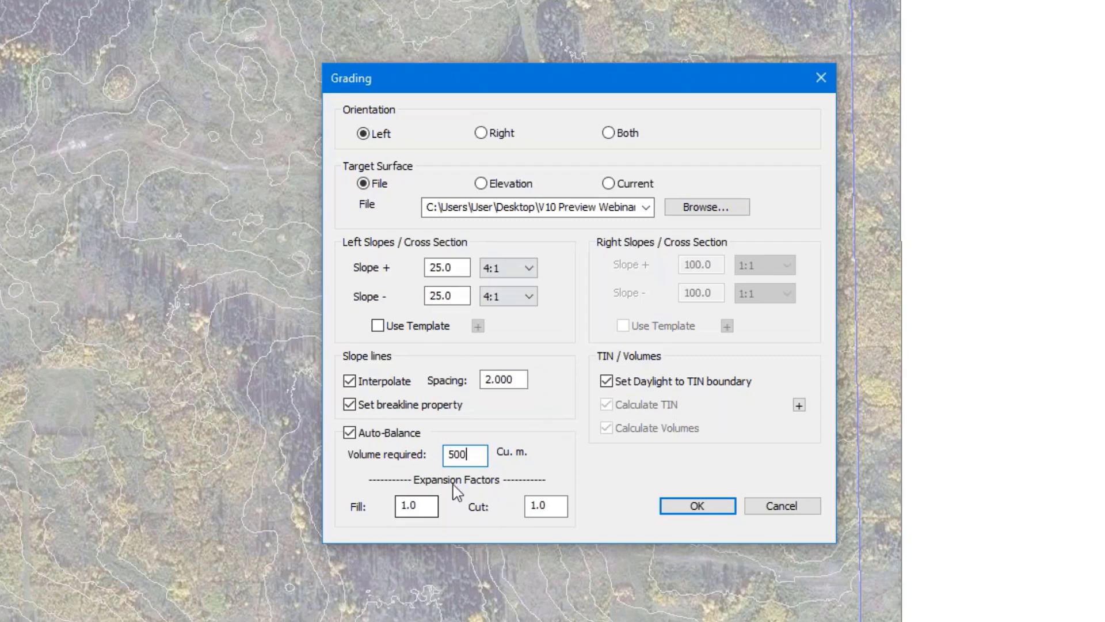
key(Tab)
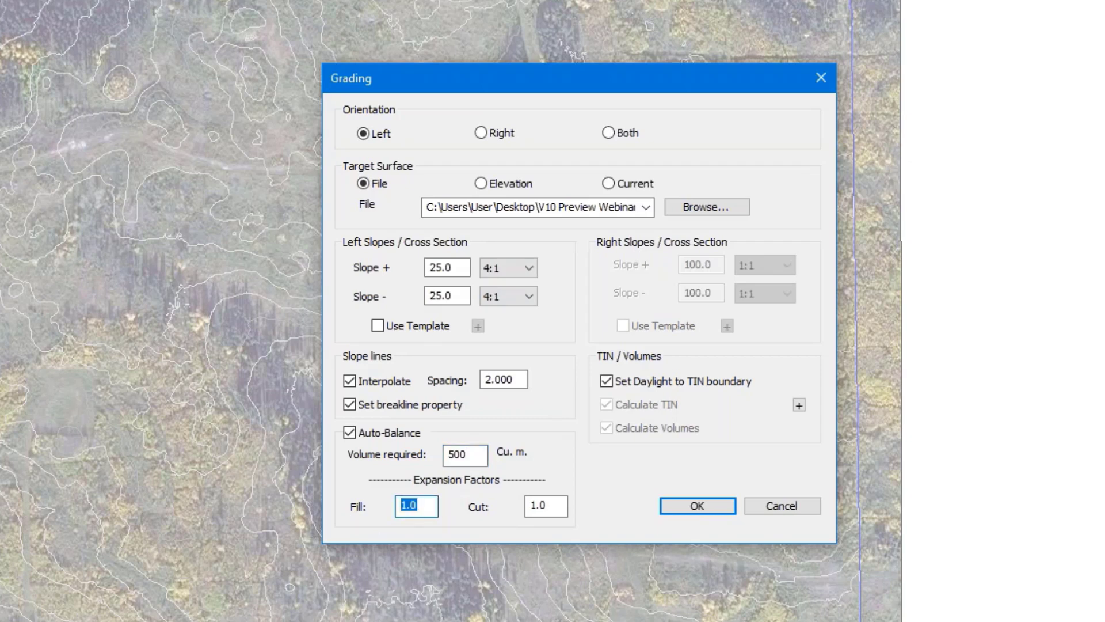
text(1.2)
click(698, 507)
click(647, 363)
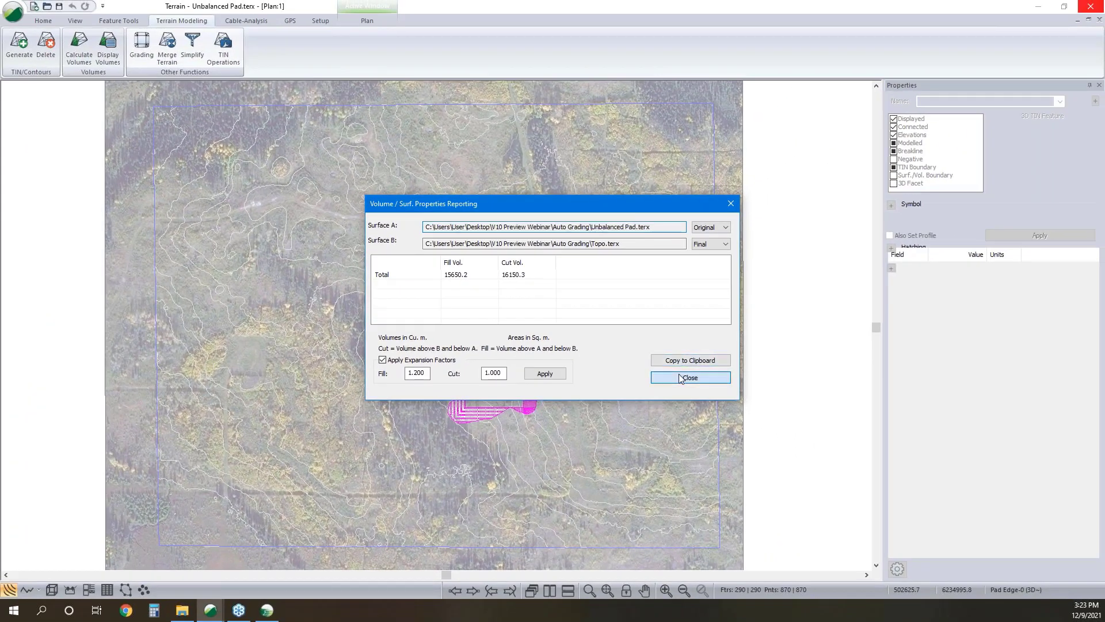
click(681, 377)
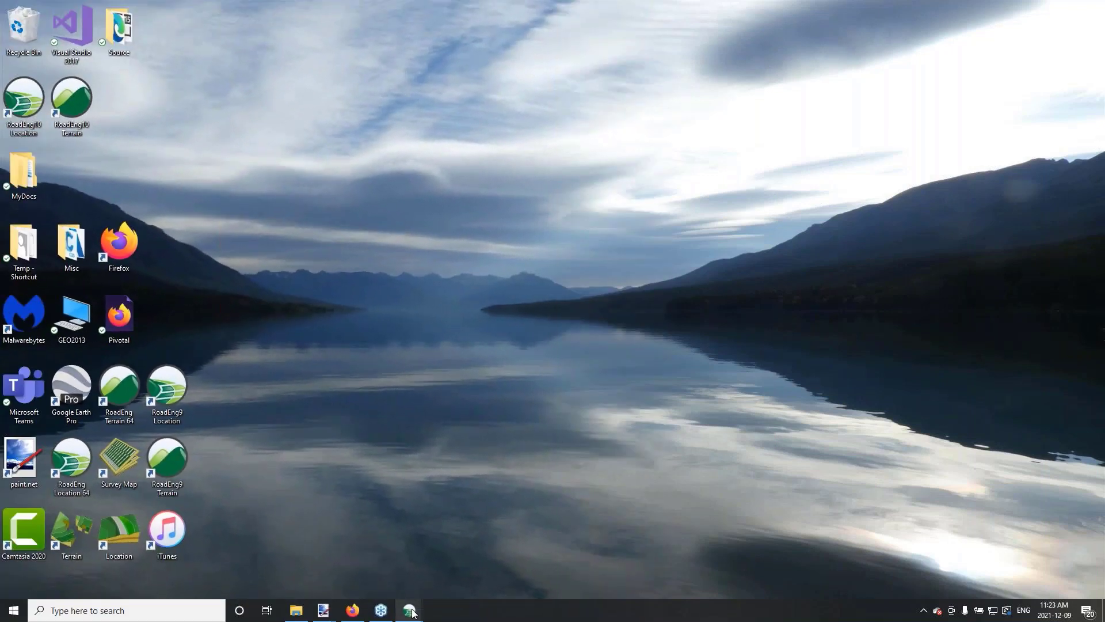
Step: Switch to the culvert_replacement design in Location and examine the stream excavation in section, plan and profile, plus the Stream and Road alignments
mouse_move(410, 611)
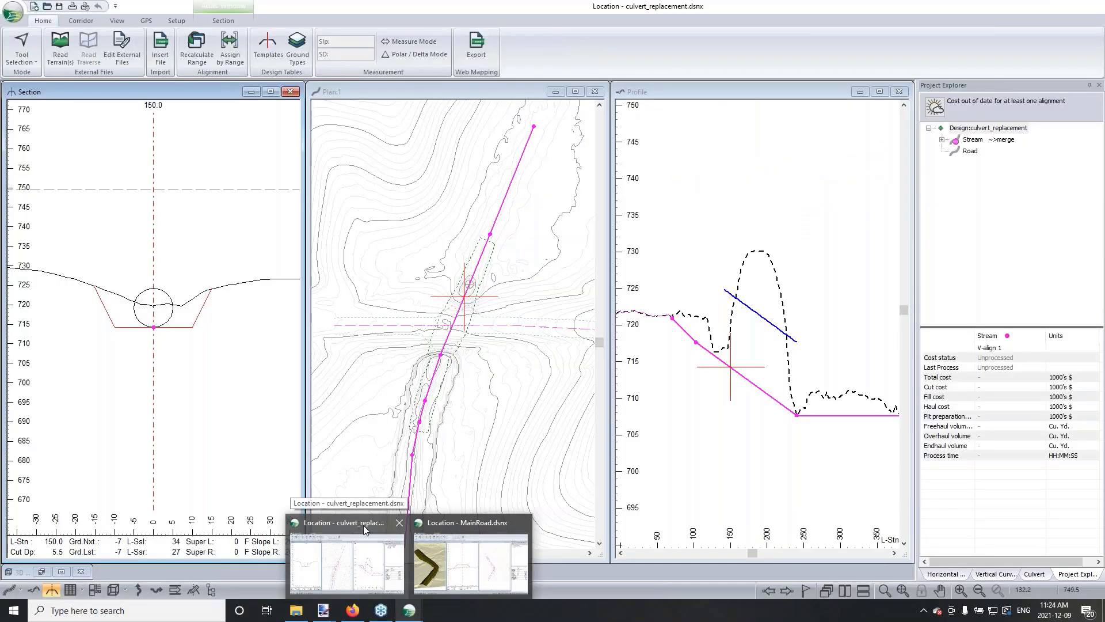
click(364, 525)
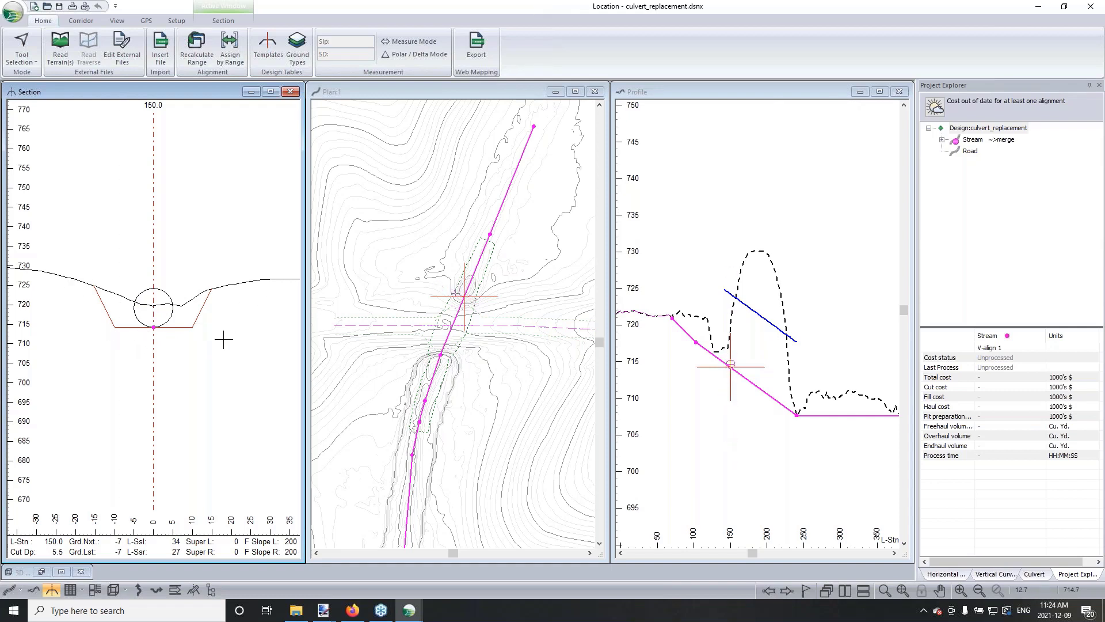
middle_drag(247, 406, 256, 430)
middle_drag(435, 391, 454, 357)
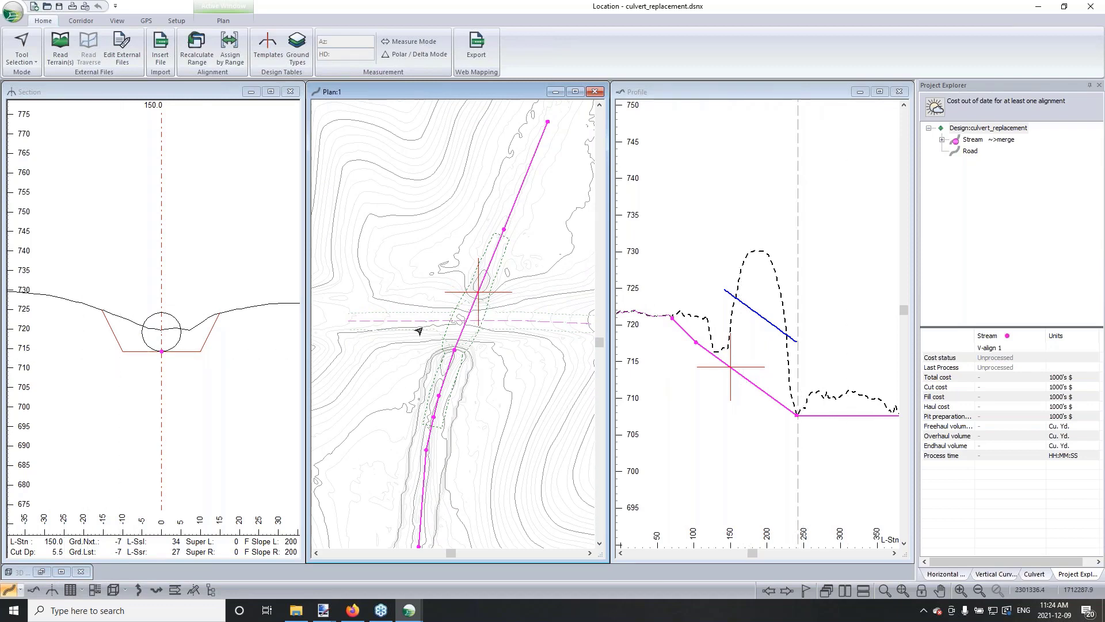
middle_drag(473, 349, 468, 321)
scroll(498, 319, down, 1)
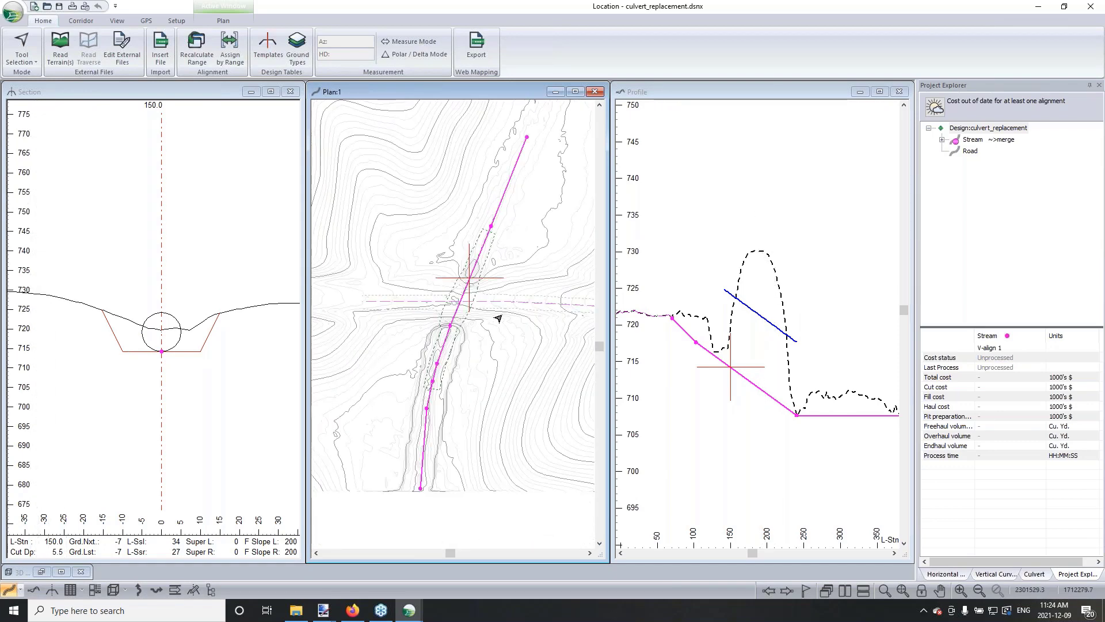
scroll(506, 316, down, 1)
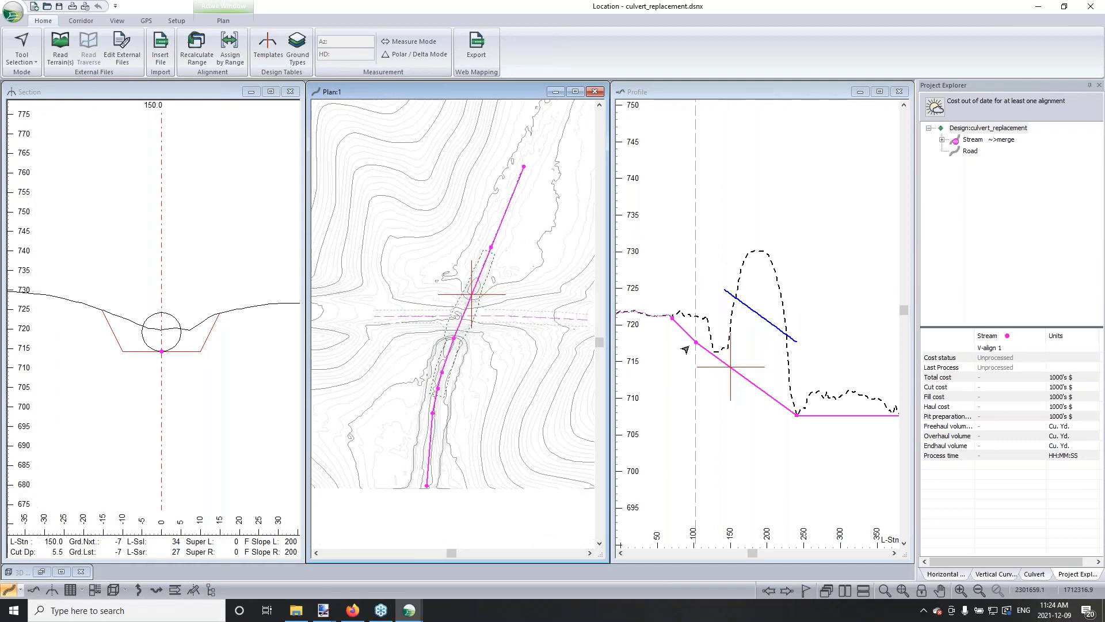
mouse_move(1016, 142)
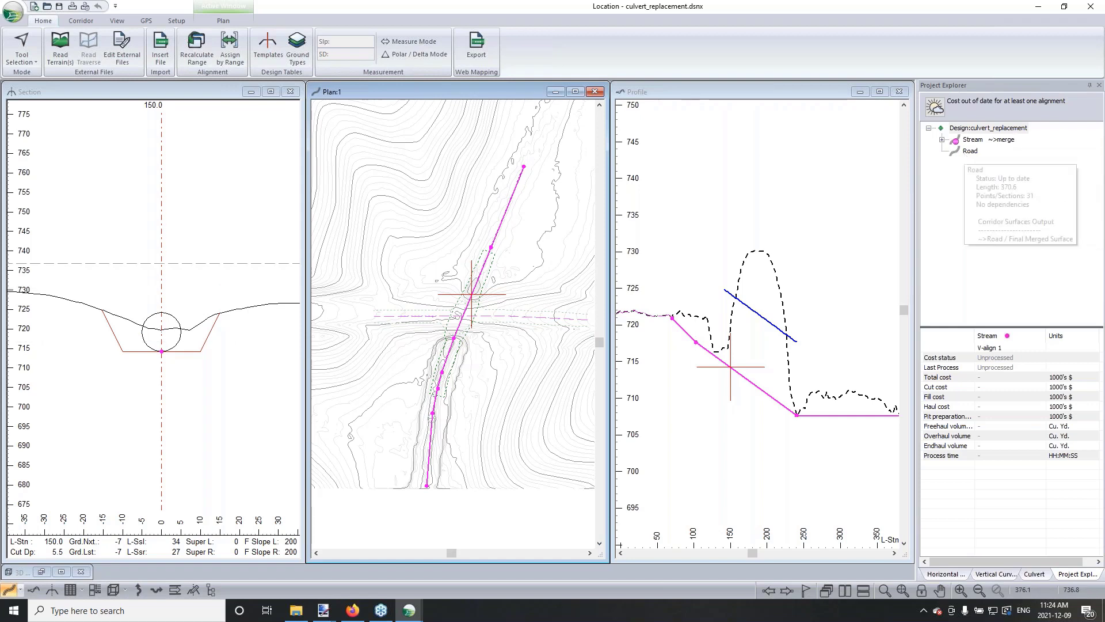
mouse_move(973, 144)
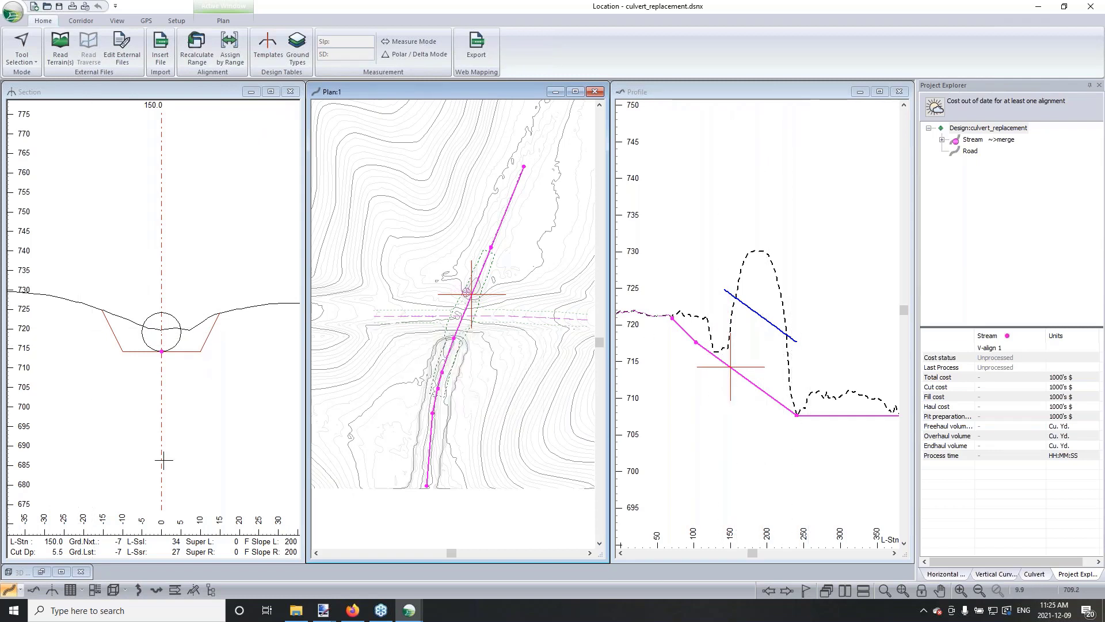
Step: Restore the minimized 3D view window and enlarge it over the section and plan views
click(28, 574)
double_click(28, 574)
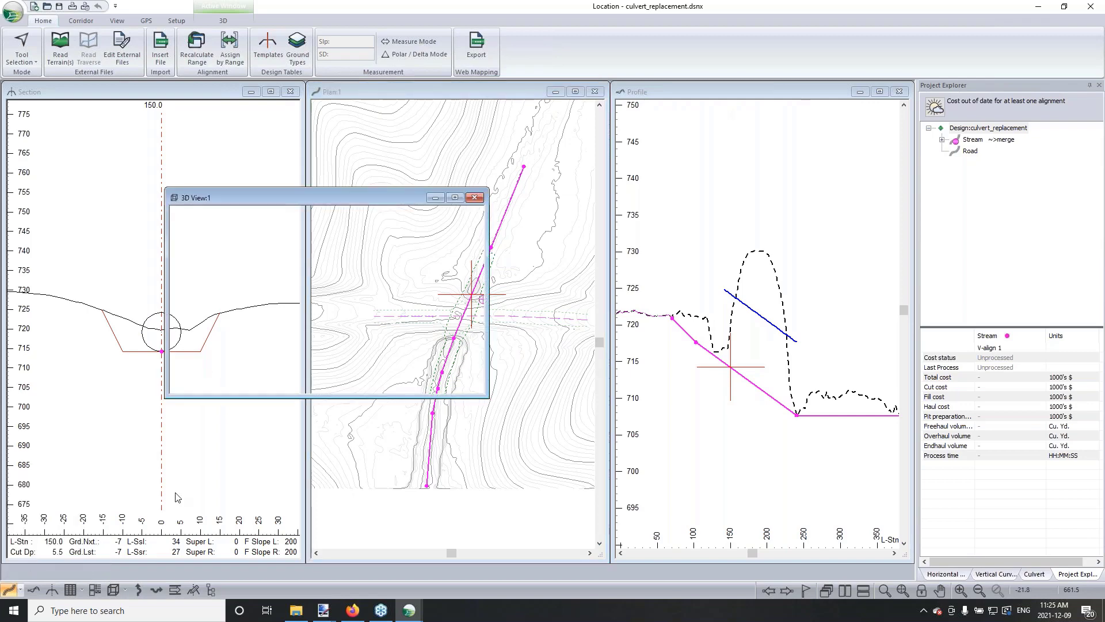
drag(330, 187, 332, 123)
drag(479, 399, 752, 519)
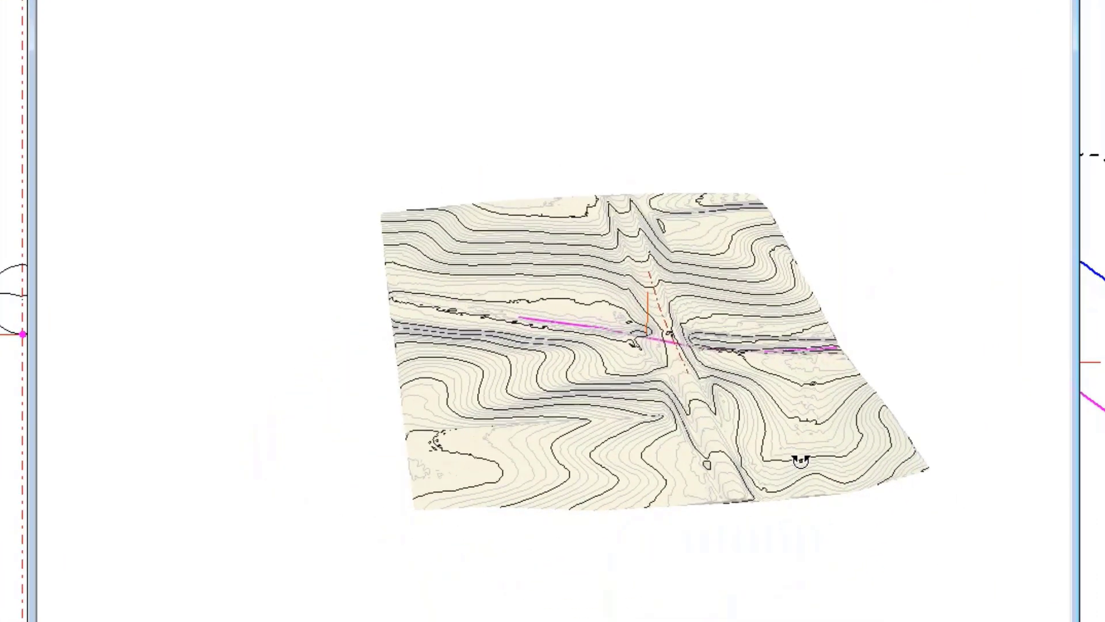
Step: Show the Stream / SG surface as shaded triangles in the 3D view
right_click(238, 80)
click(317, 101)
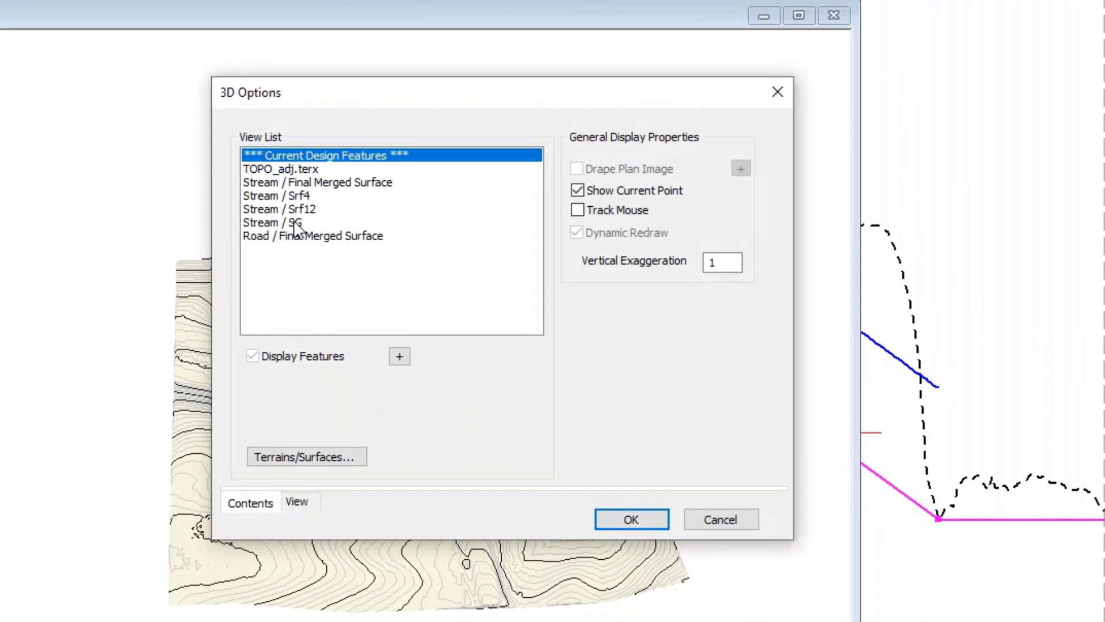
click(295, 224)
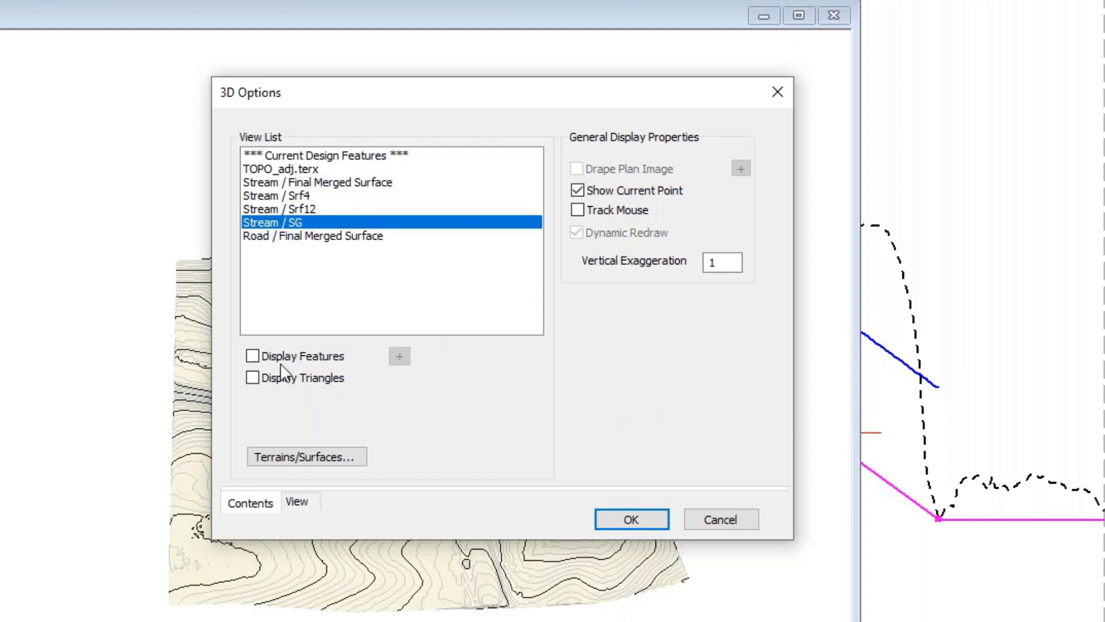
click(256, 375)
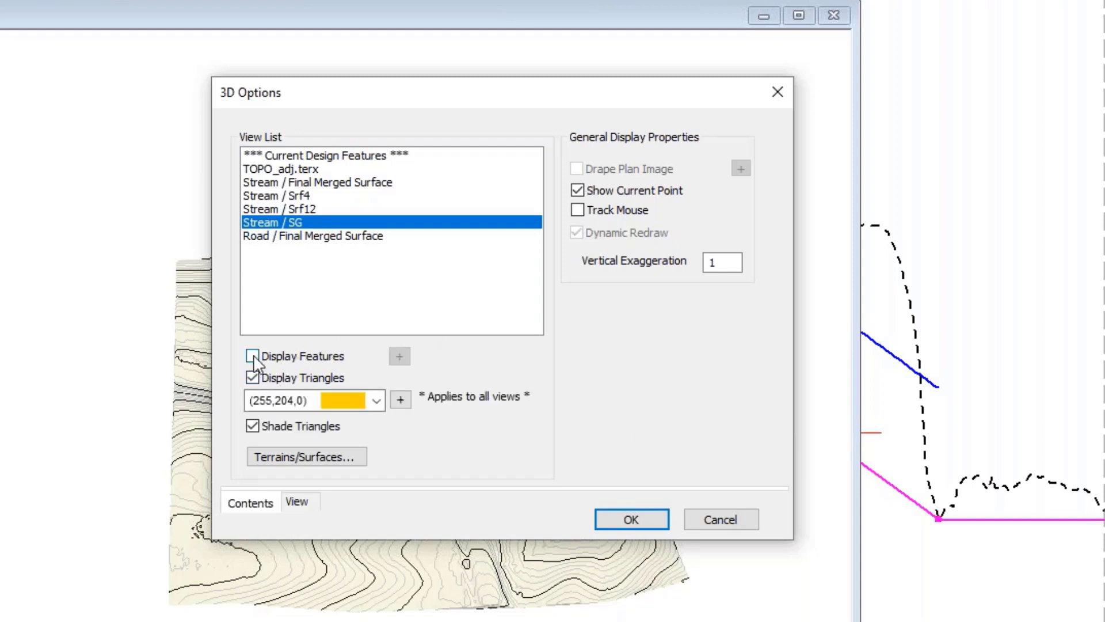
click(630, 520)
Step: Examine the Stream / SG excavation surface from several angles in 3D and compare it with the section and profile views
drag(560, 489, 369, 519)
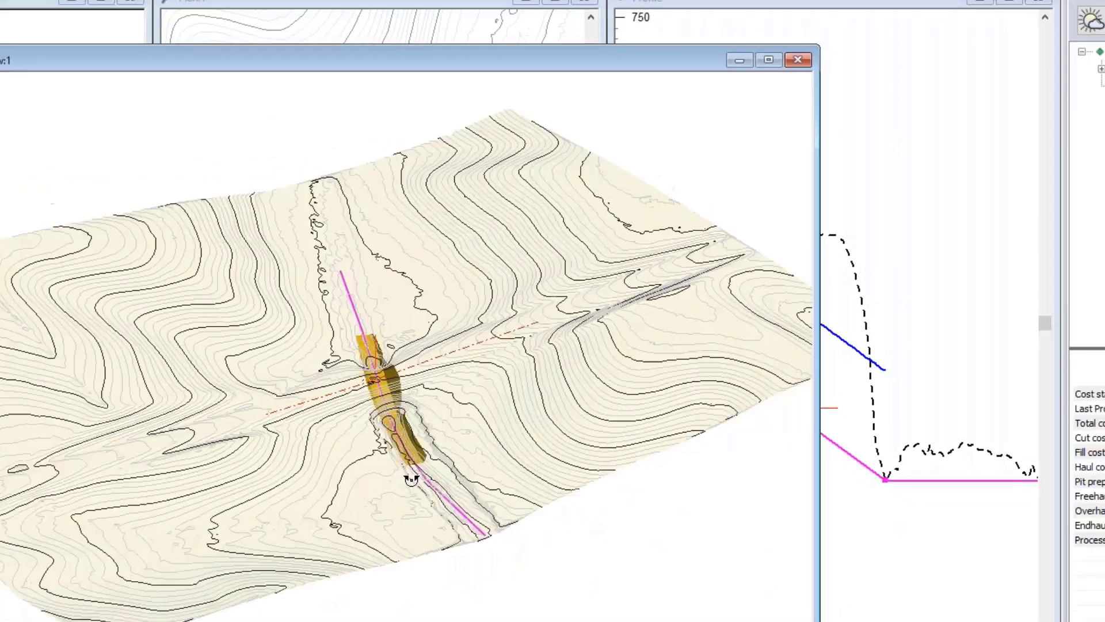
drag(411, 479, 485, 489)
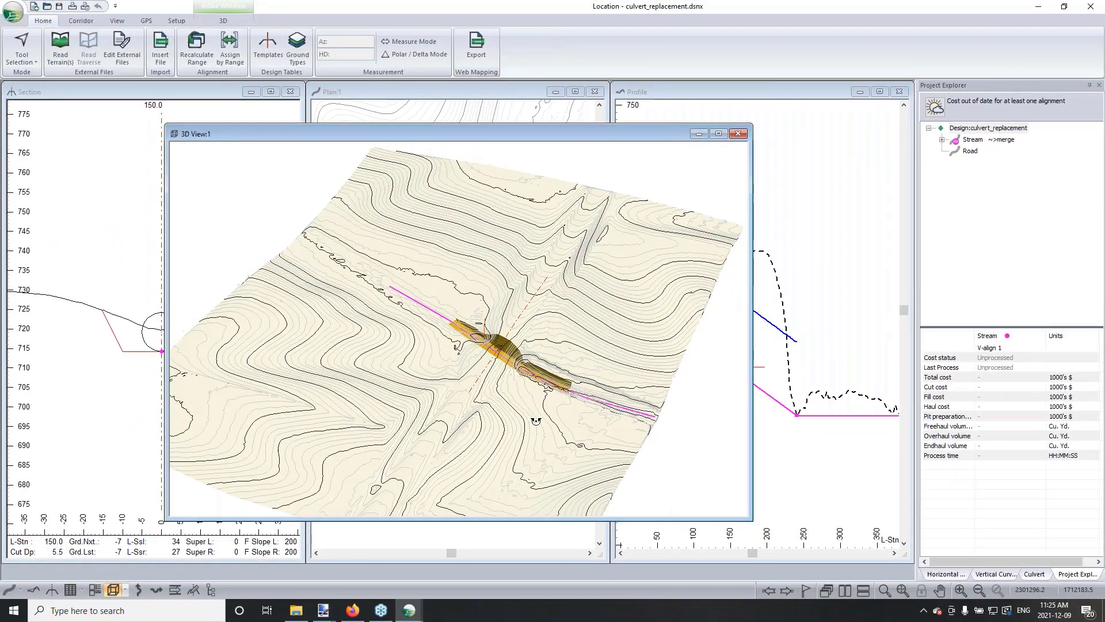
drag(528, 420, 537, 422)
mouse_move(982, 148)
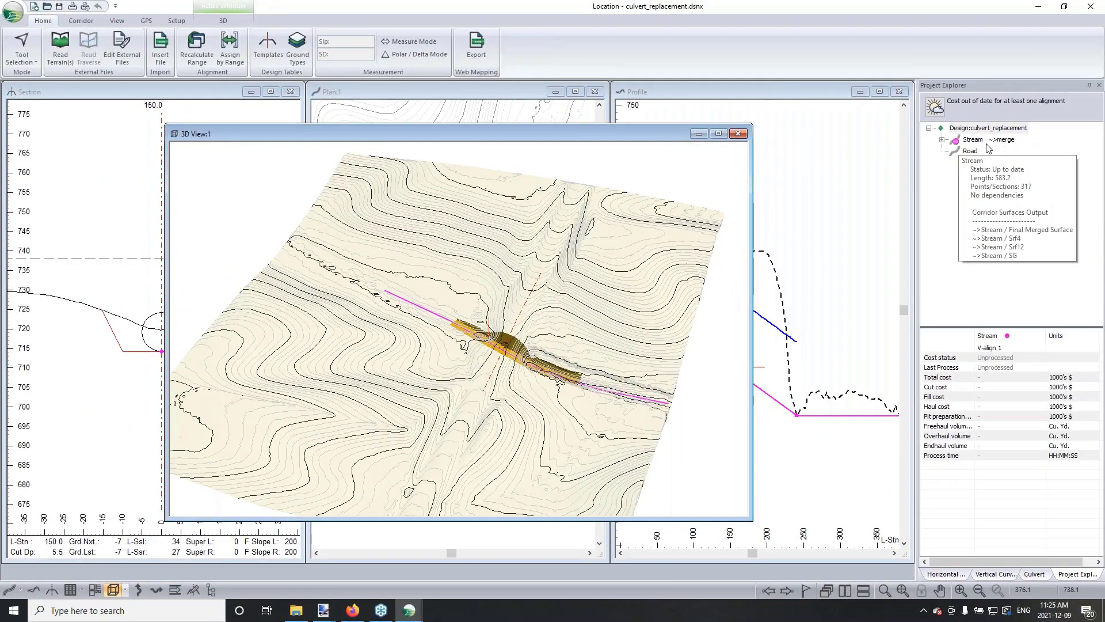
drag(461, 368, 538, 327)
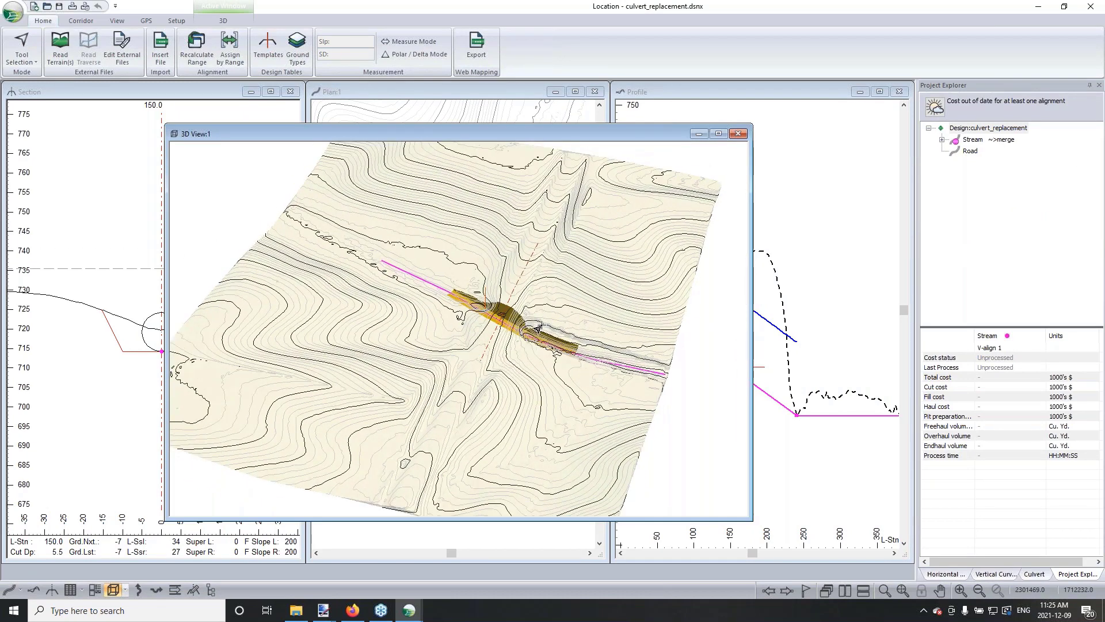
drag(460, 137, 394, 159)
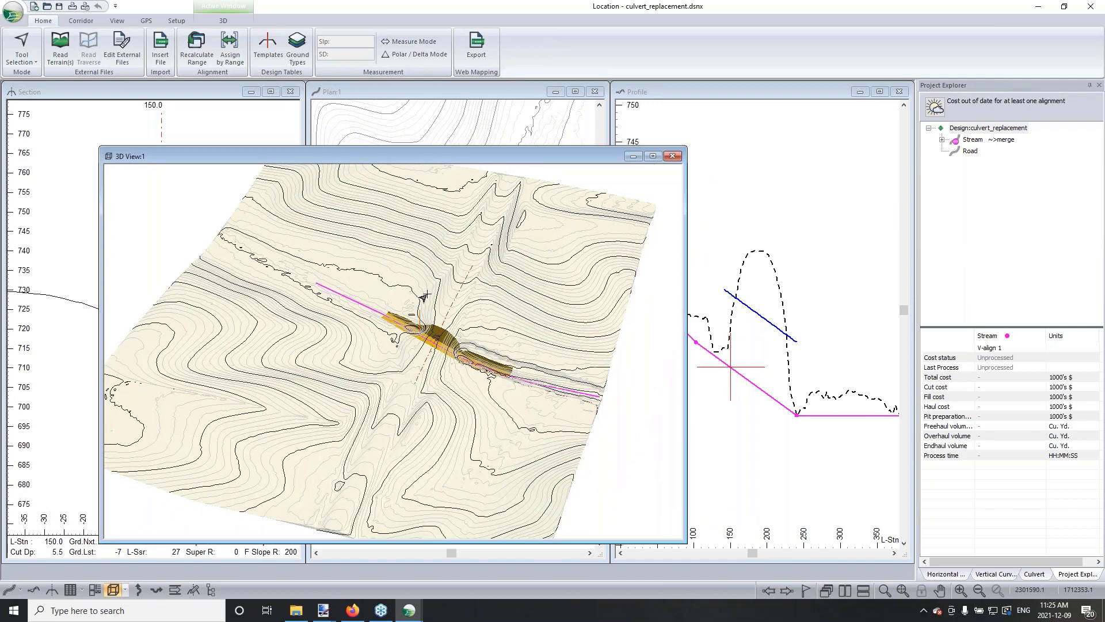
drag(405, 294, 489, 257)
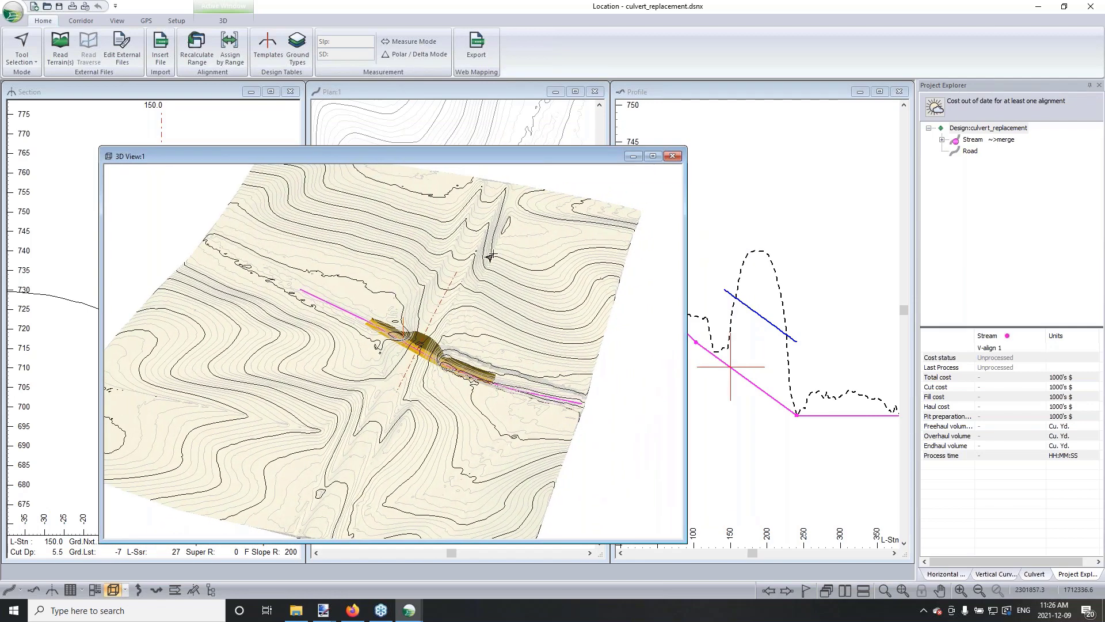
right_click(552, 304)
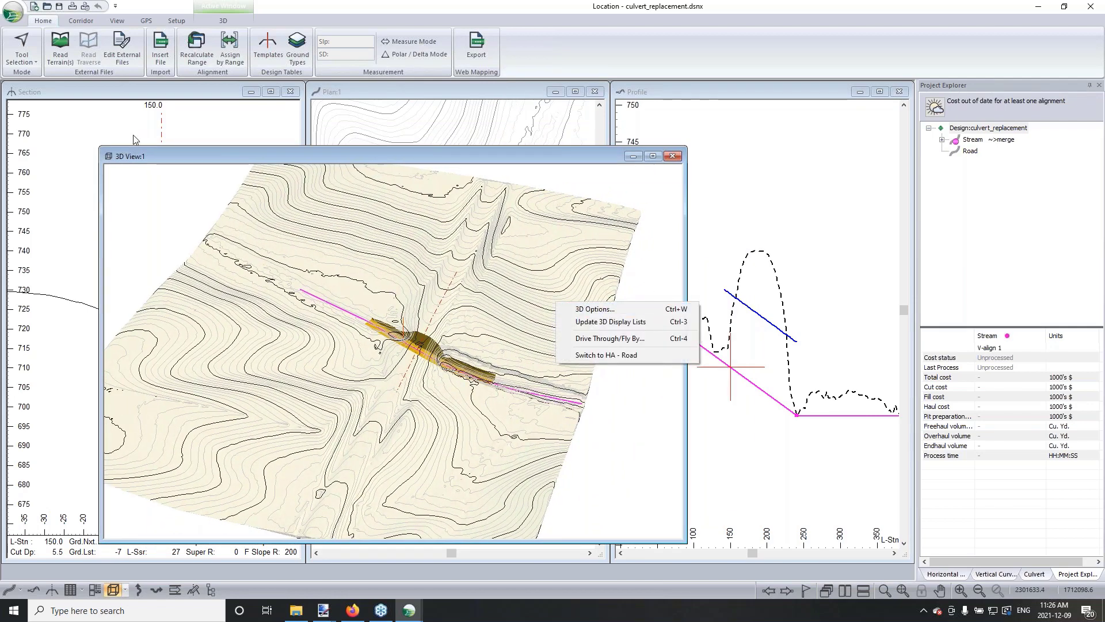
click(122, 102)
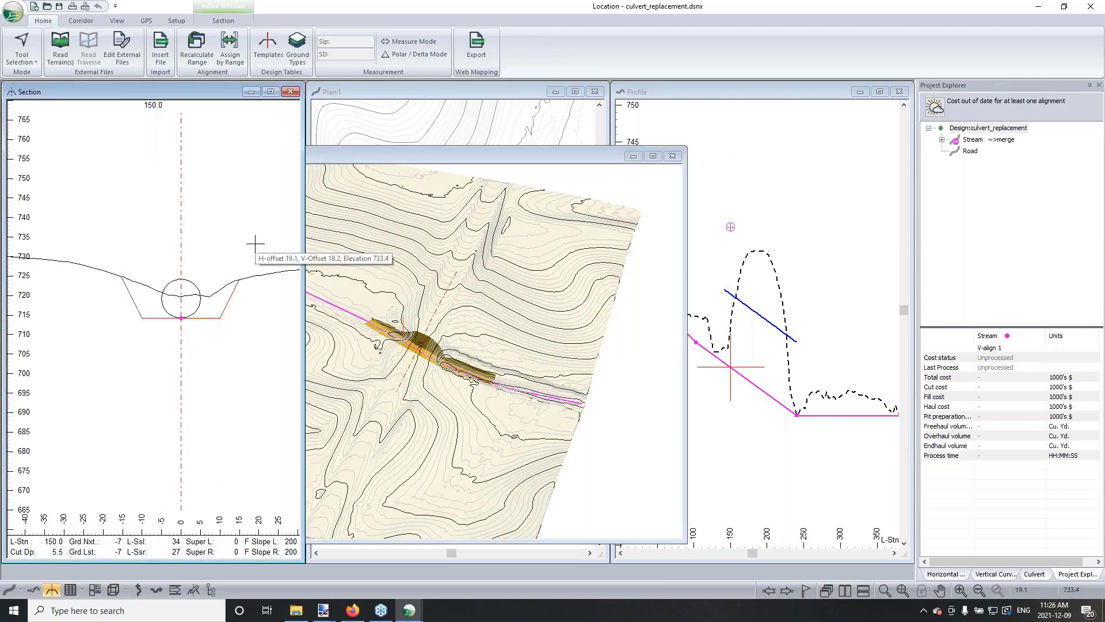
click(817, 265)
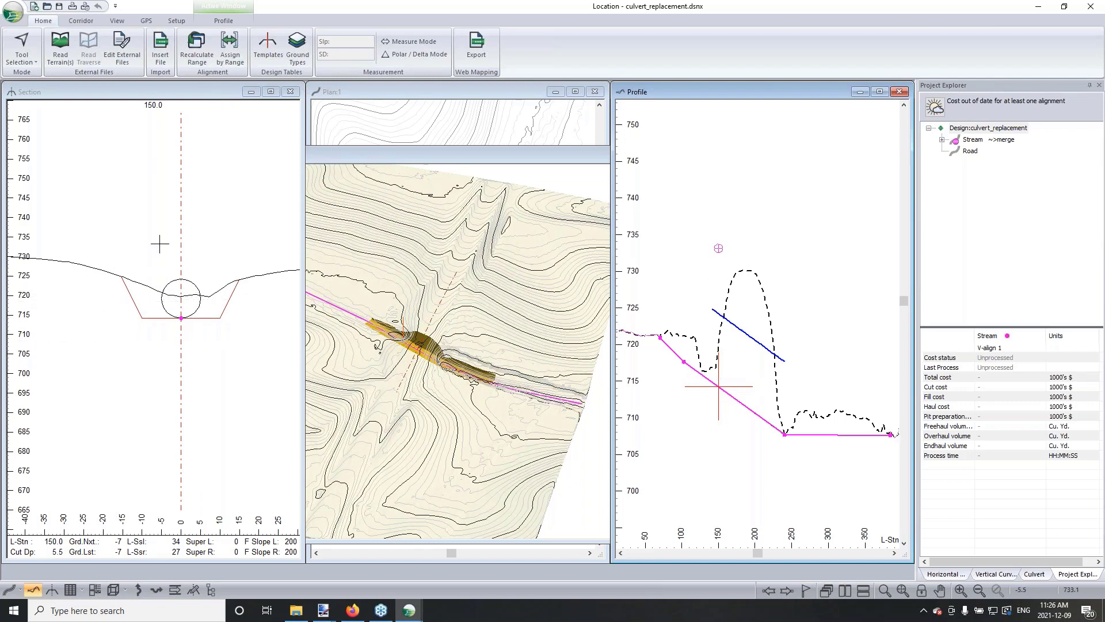
middle_drag(159, 242, 171, 252)
middle_drag(453, 305, 471, 304)
drag(493, 381, 502, 298)
Step: Show the Stream / Srf4 and Stream / Srf12 surfaces as shaded triangles in the 3D view
right_click(502, 299)
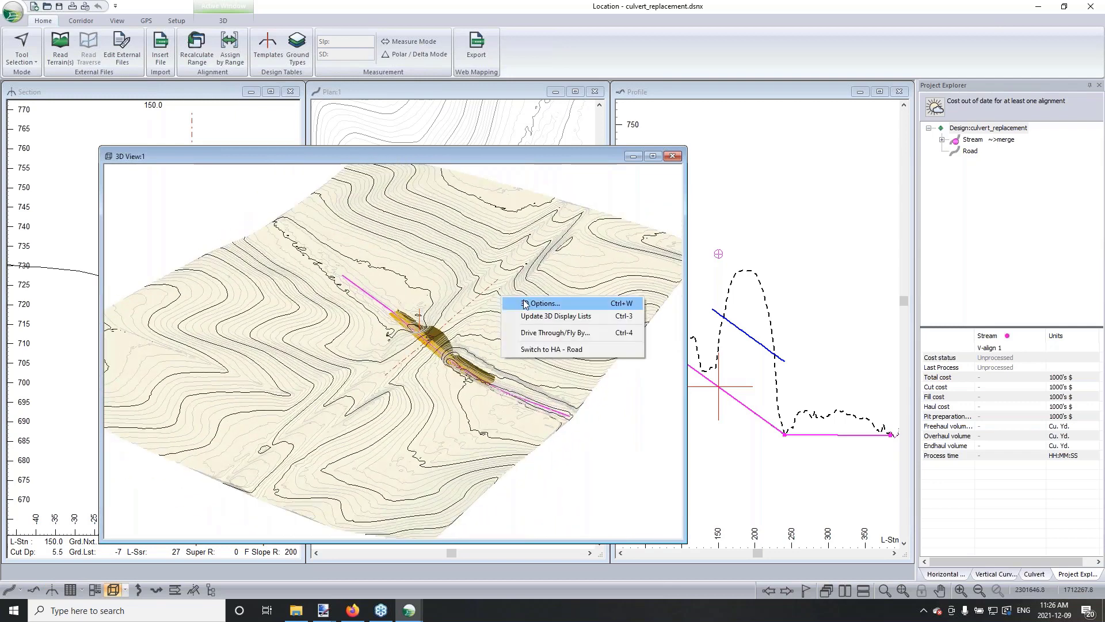
click(525, 303)
click(423, 235)
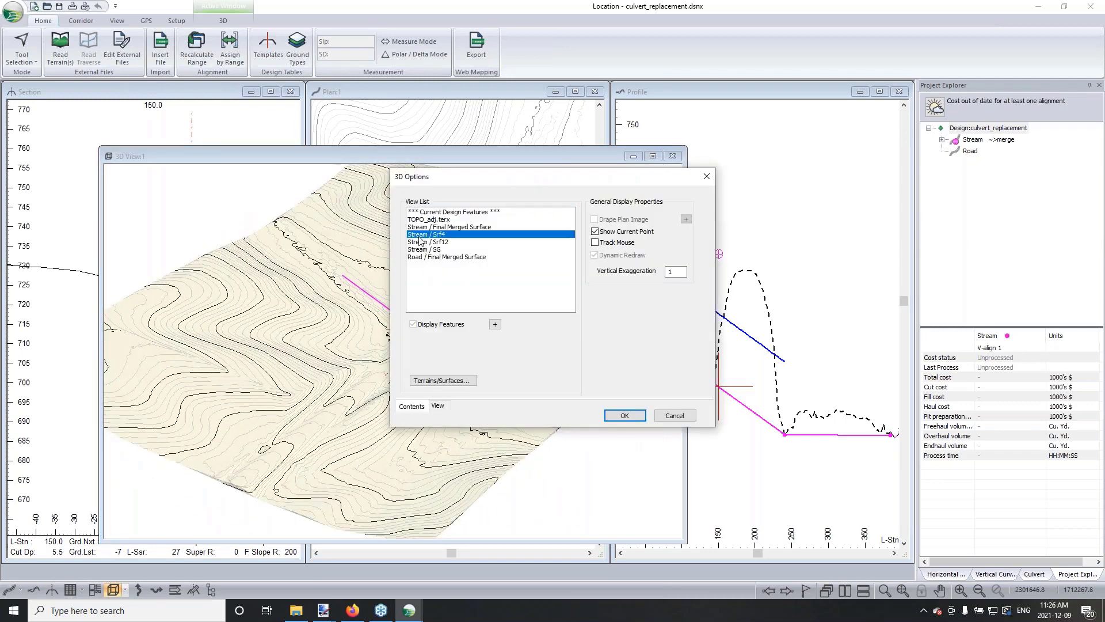
ctrl+click(429, 241)
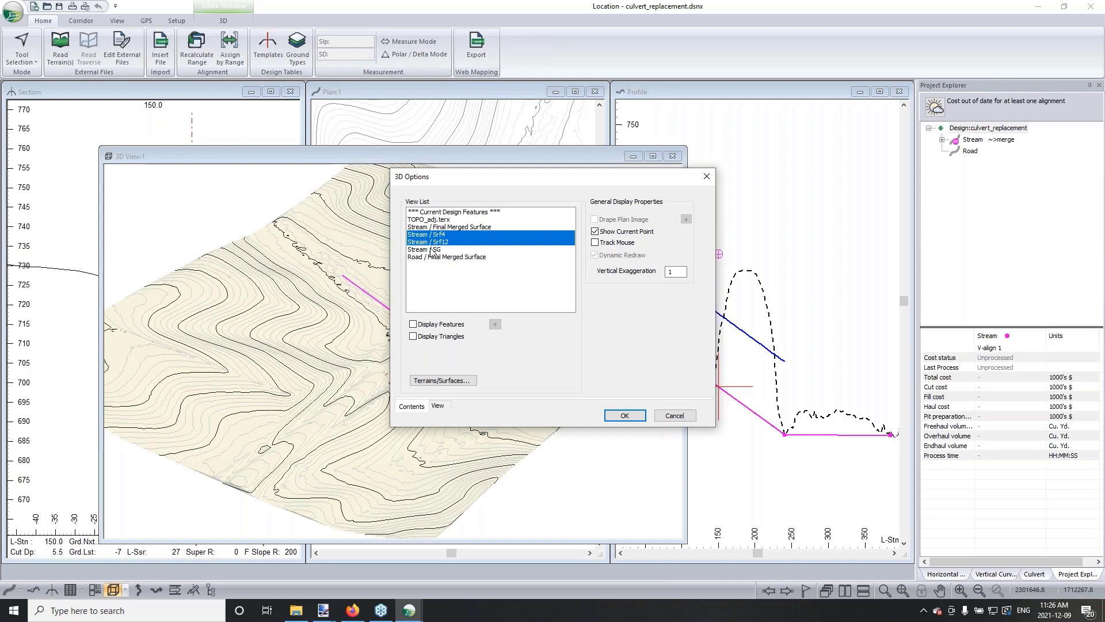
click(413, 337)
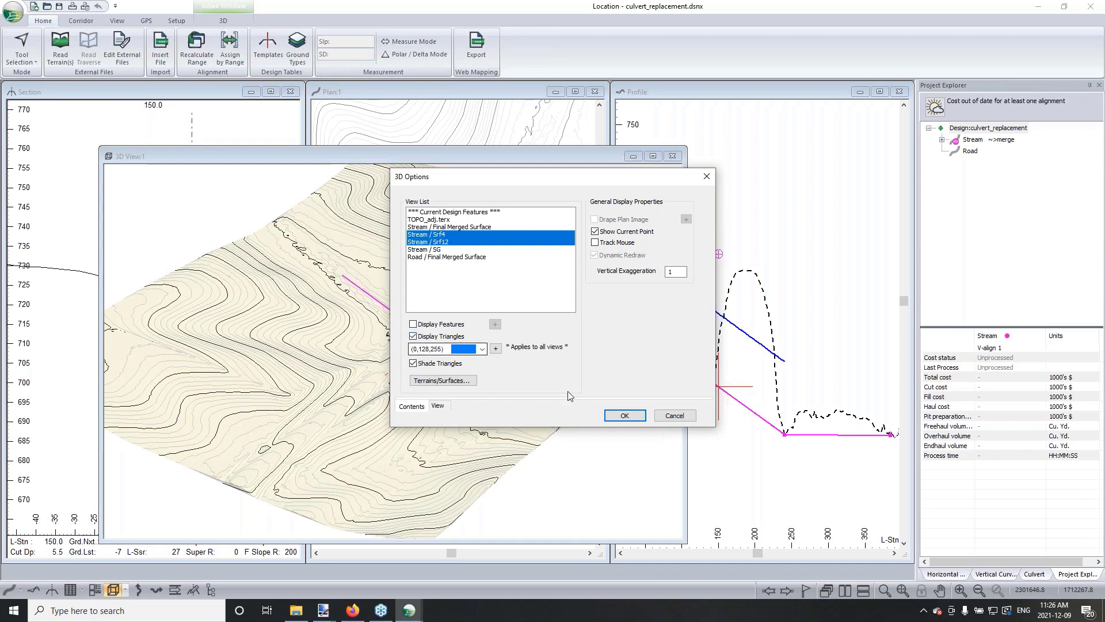
click(620, 418)
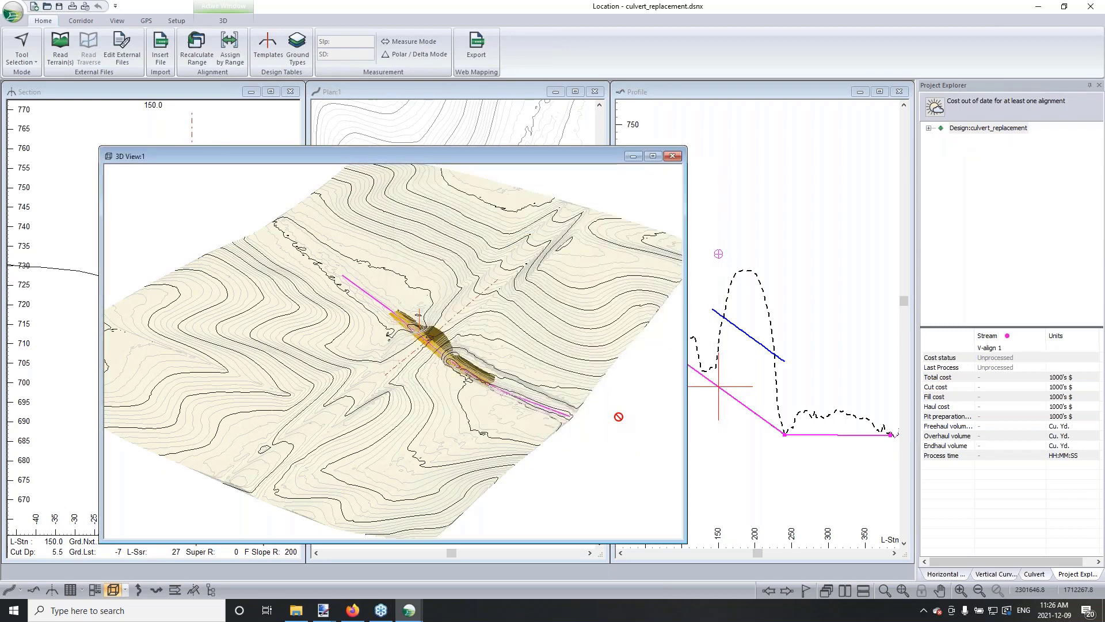
Step: Examine the culvert surfaces within the stream excavation up close in 3D and minimize the 3D view window
scroll(517, 404, up, 5)
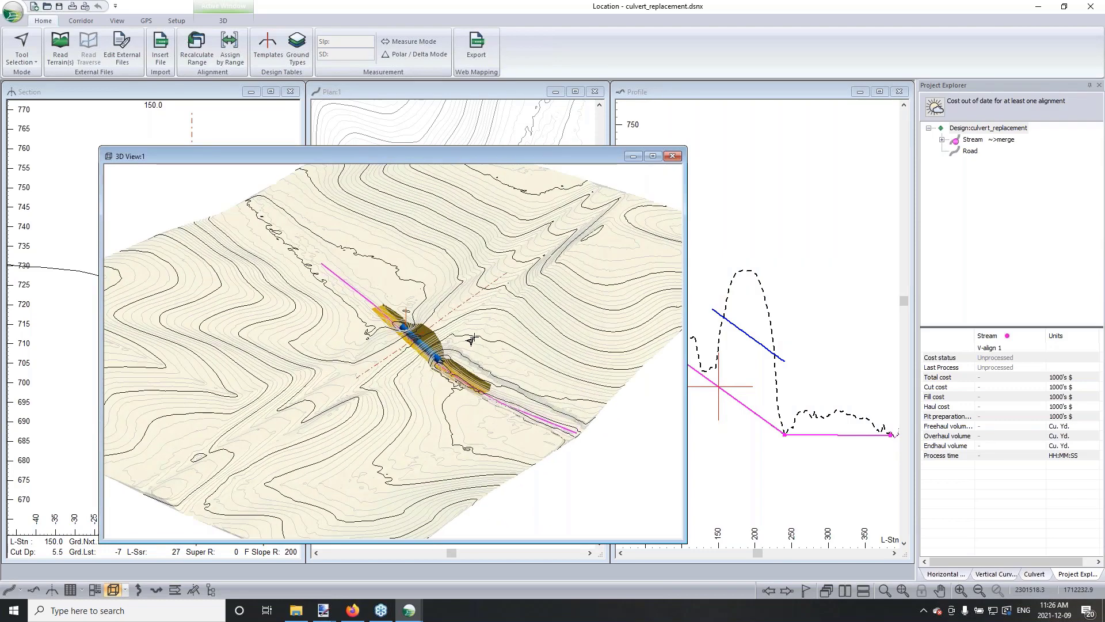
scroll(417, 354, up, 2)
drag(450, 404, 429, 419)
middle_drag(379, 327, 401, 310)
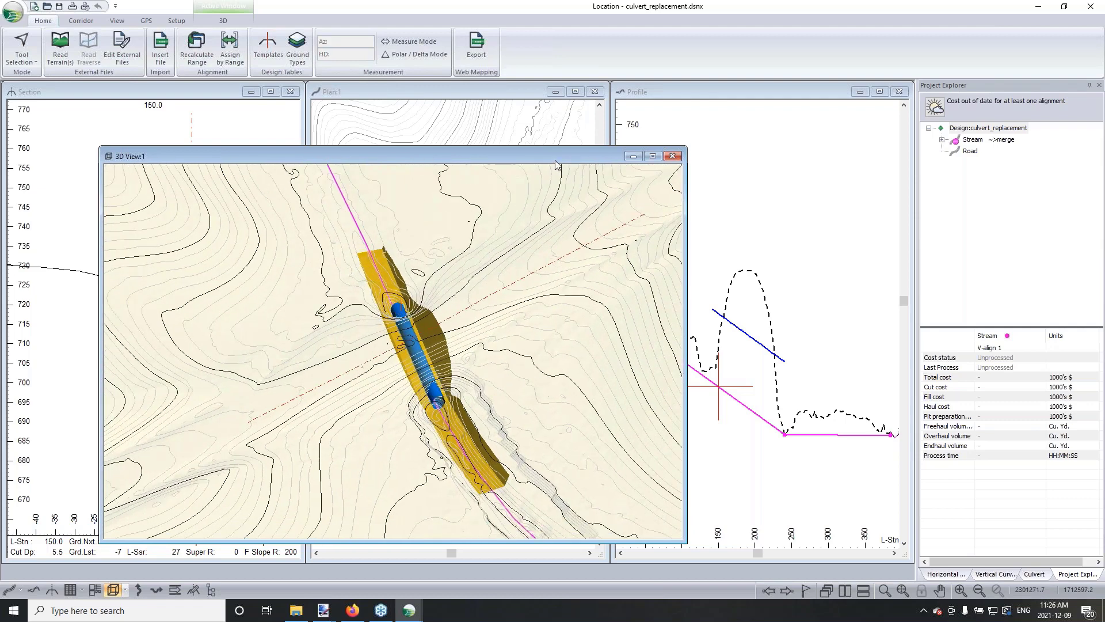
click(633, 156)
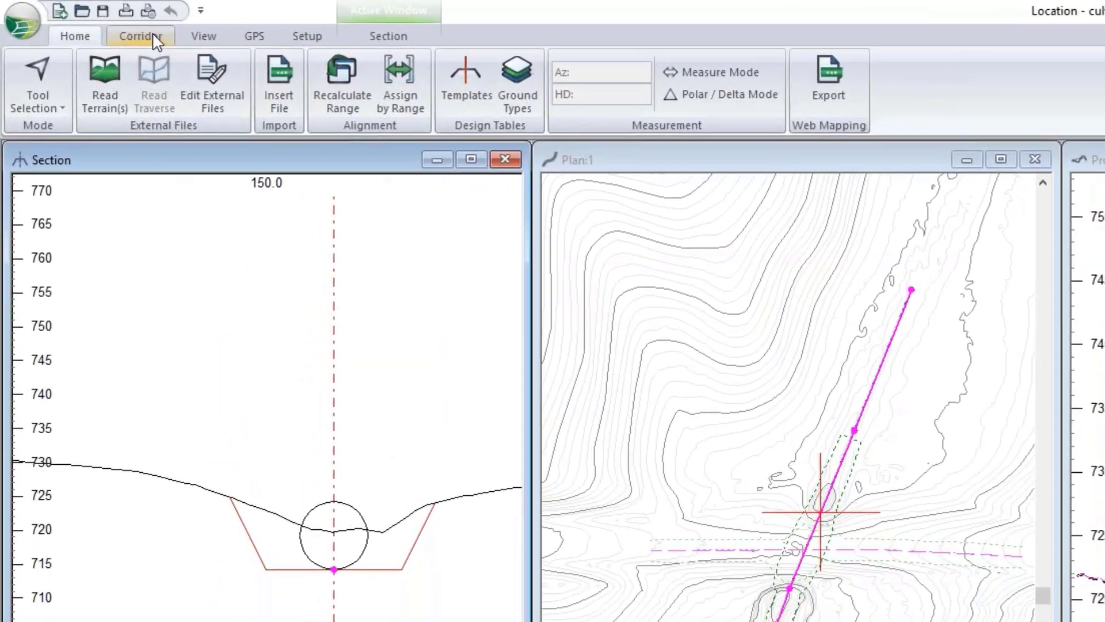
Step: Open the Stream alignment's reference terrains and surfaces and check which types of reference surface can be added, without adding one
click(80, 21)
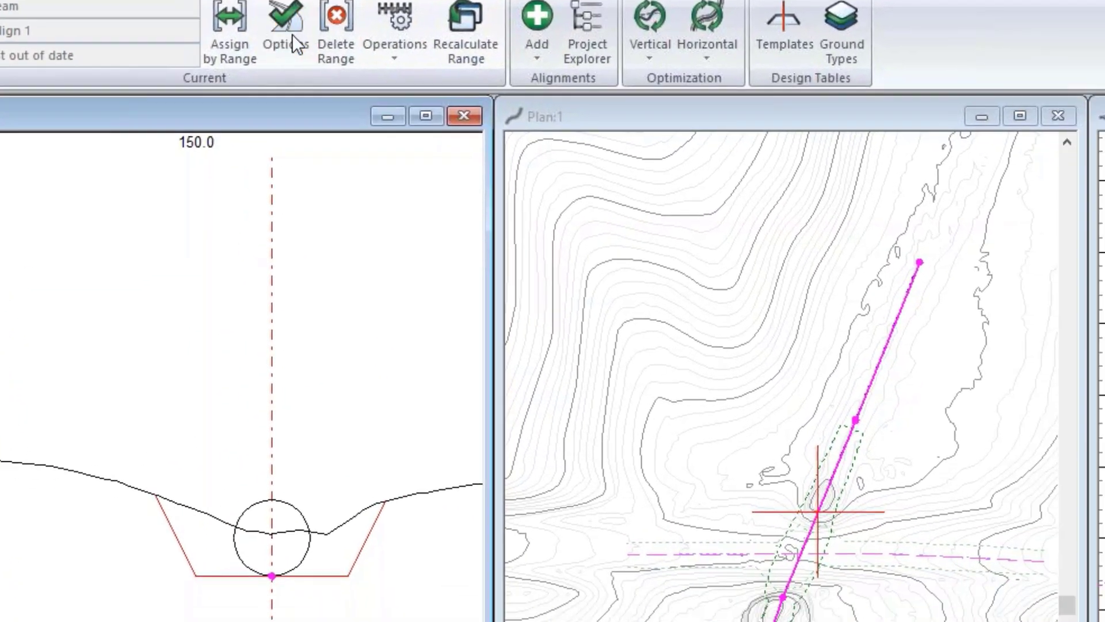
click(388, 92)
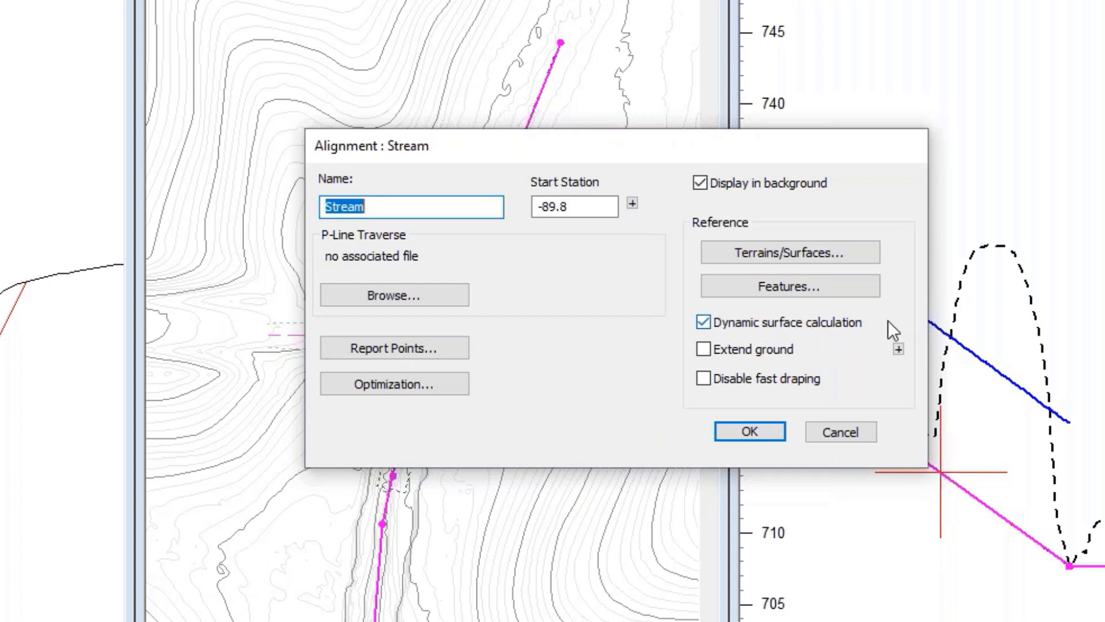
click(755, 251)
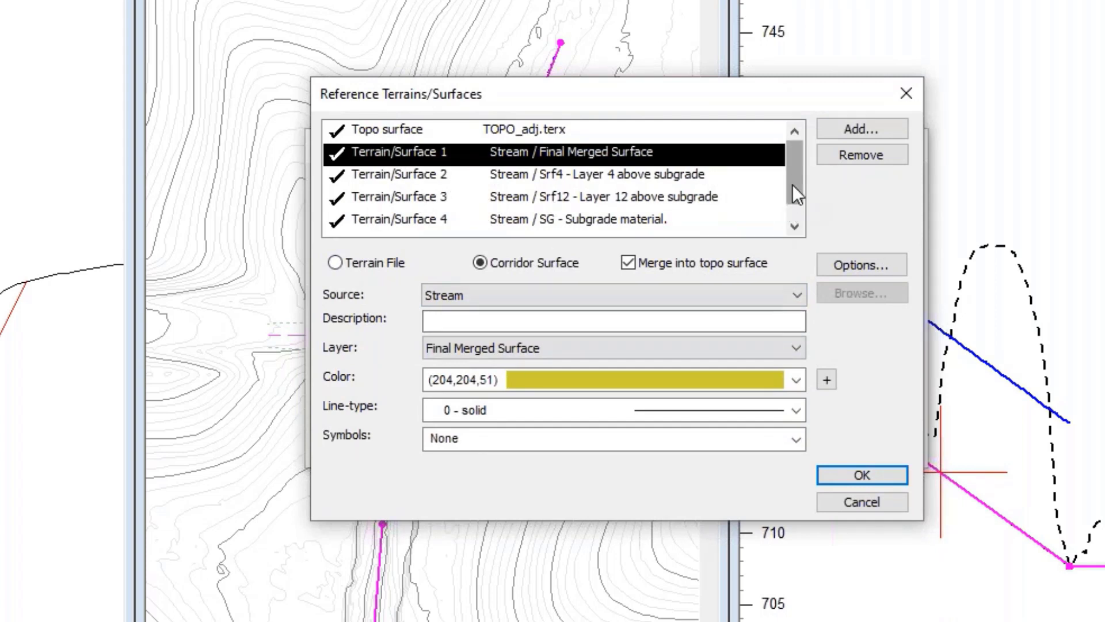
drag(792, 184, 800, 213)
click(844, 132)
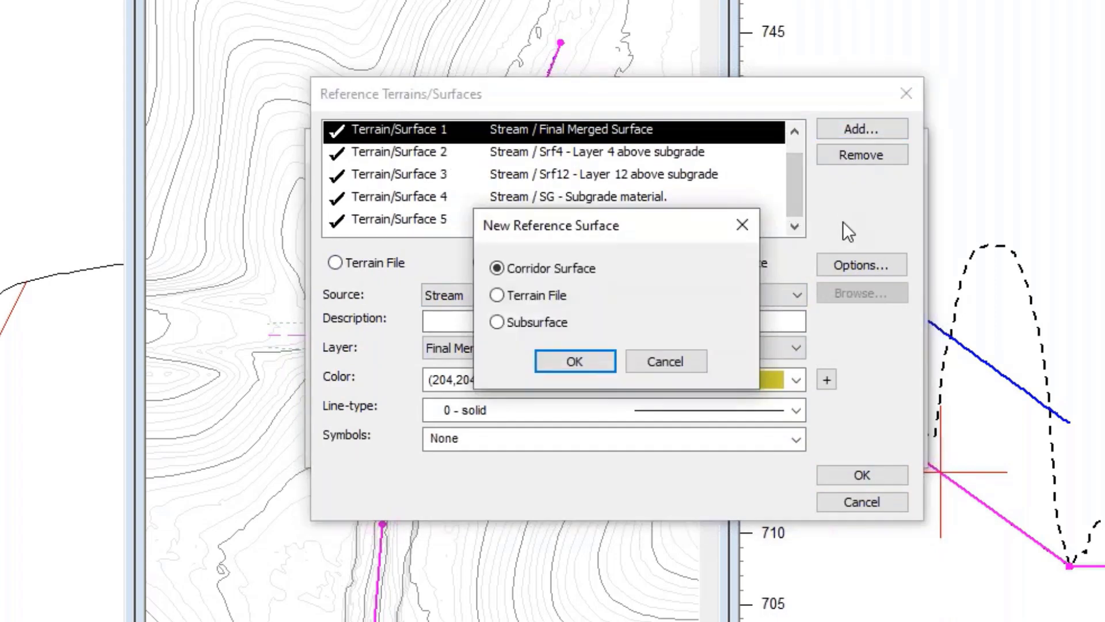
drag(656, 230, 962, 222)
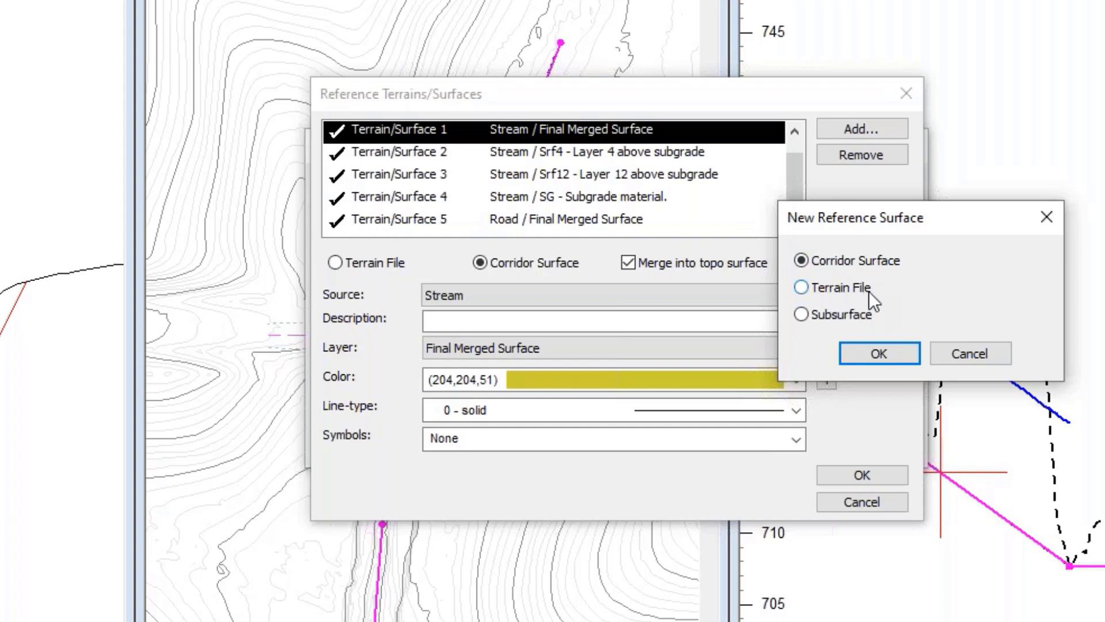
click(961, 350)
Step: Compare the merge into topo surface setting of the Stream layer surfaces and Final Merged Surface, and leave the alignment options unchanged
click(367, 177)
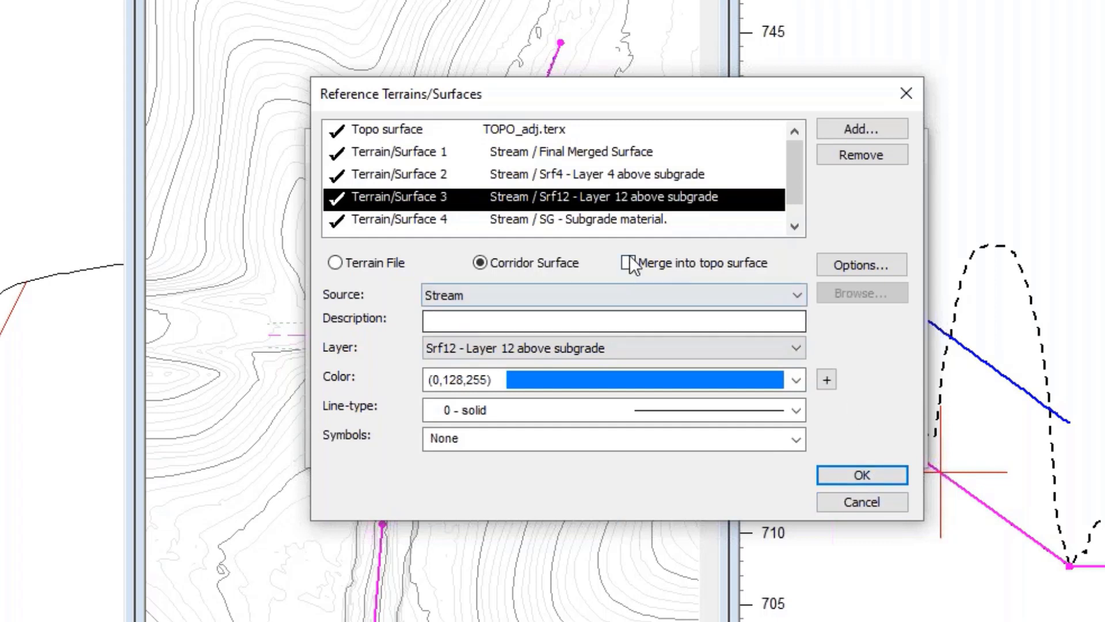
click(536, 154)
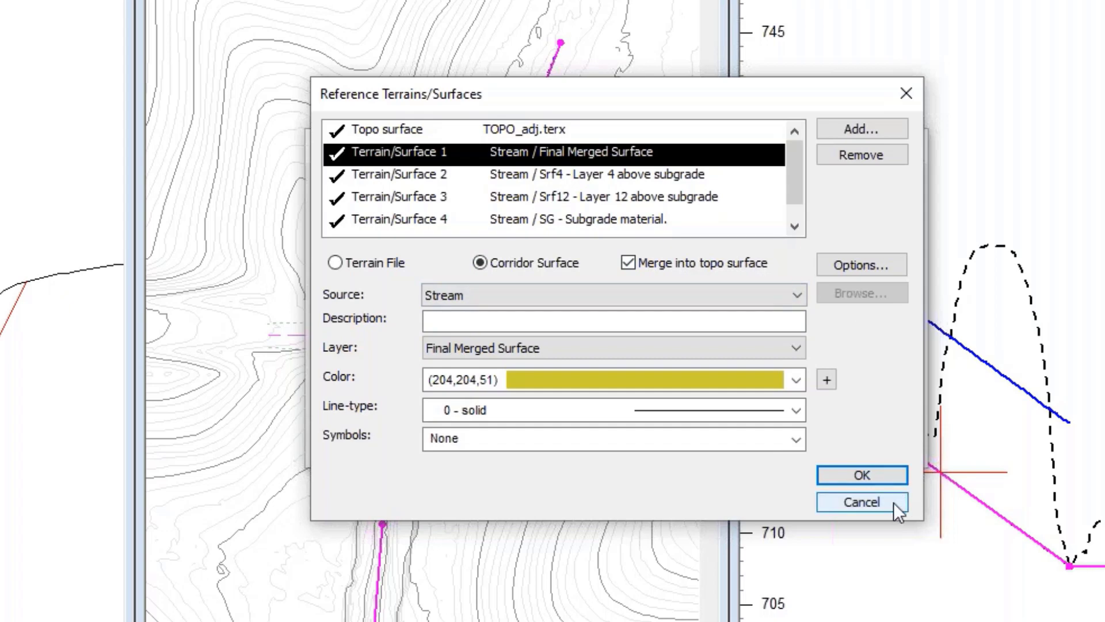
click(861, 502)
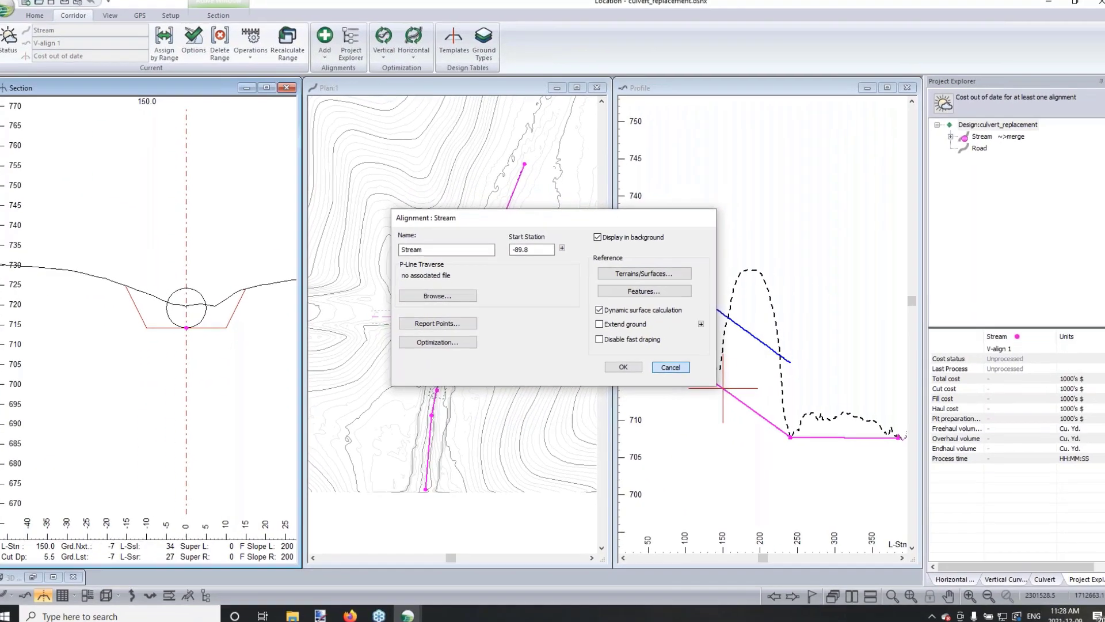
click(670, 367)
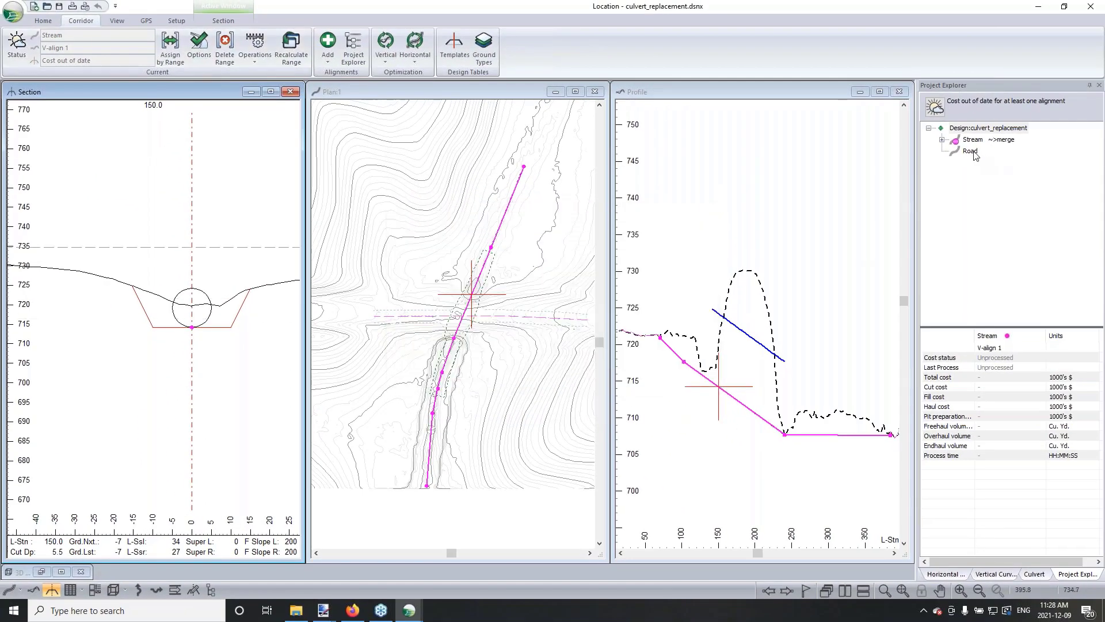
Step: Make Road the current alignment and check its status and corridor surface output
right_click(981, 155)
click(982, 131)
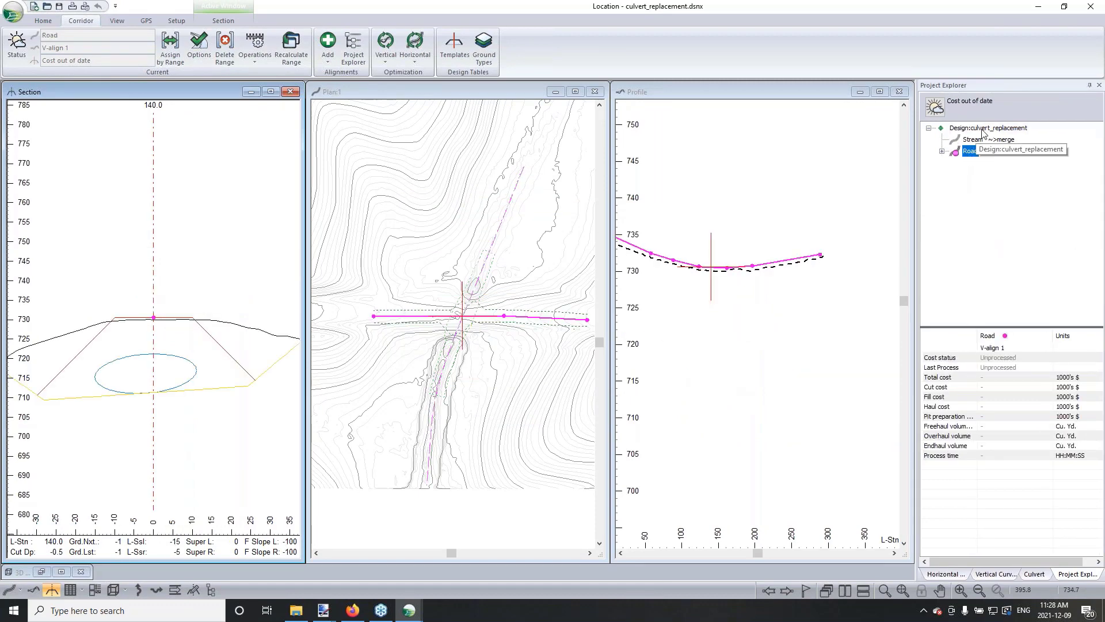
mouse_move(984, 151)
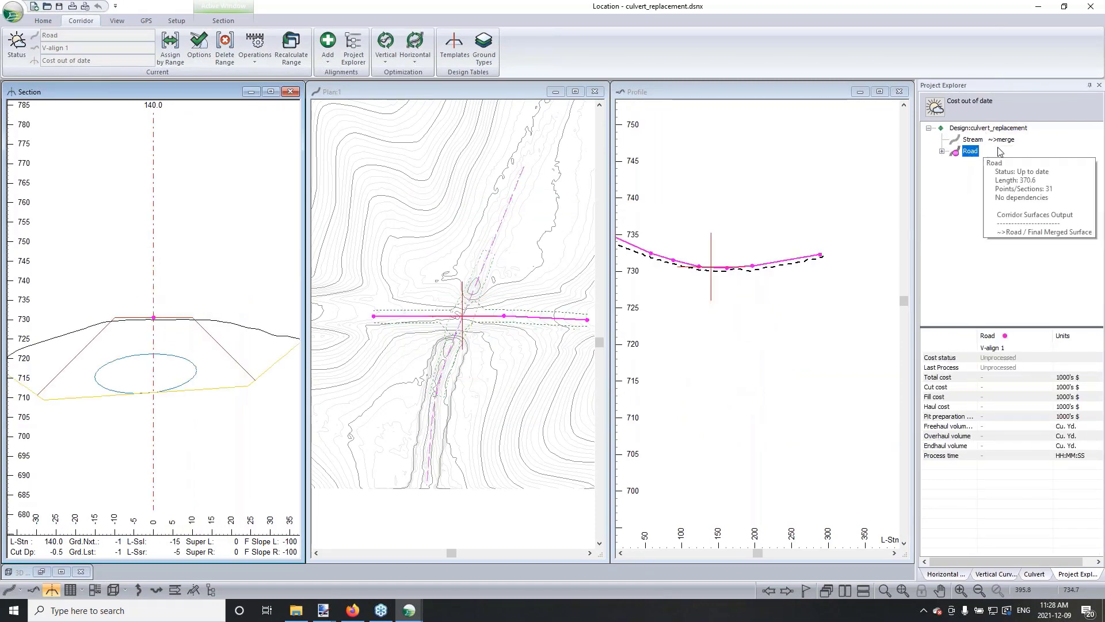
Step: Examine the Road alignment in profile, plan and section where it crosses the stream excavation and culvert
click(784, 327)
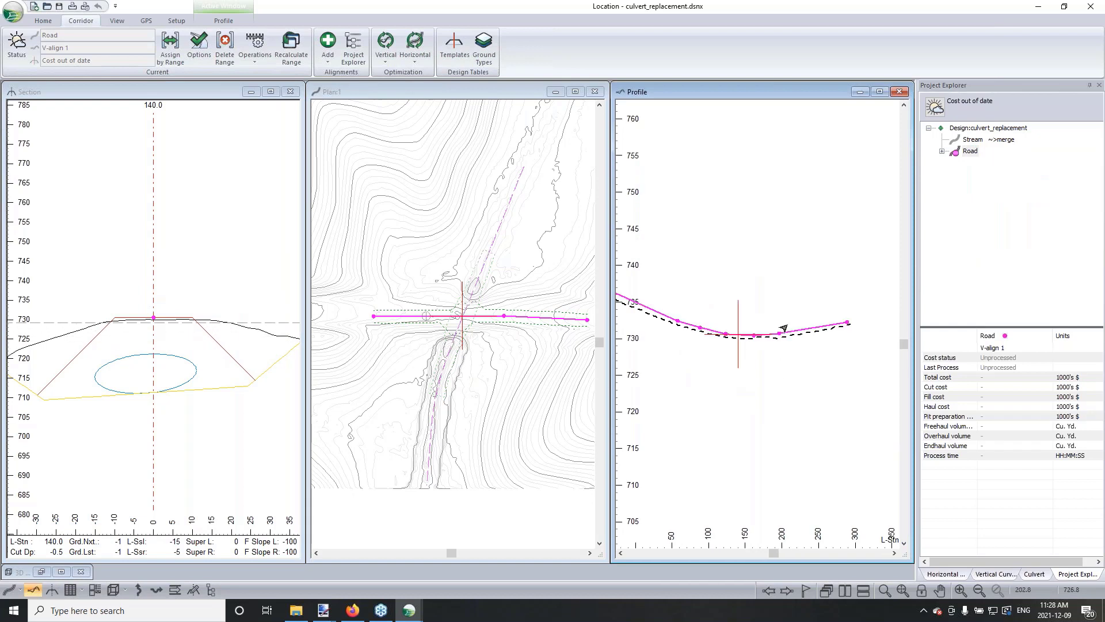
click(531, 252)
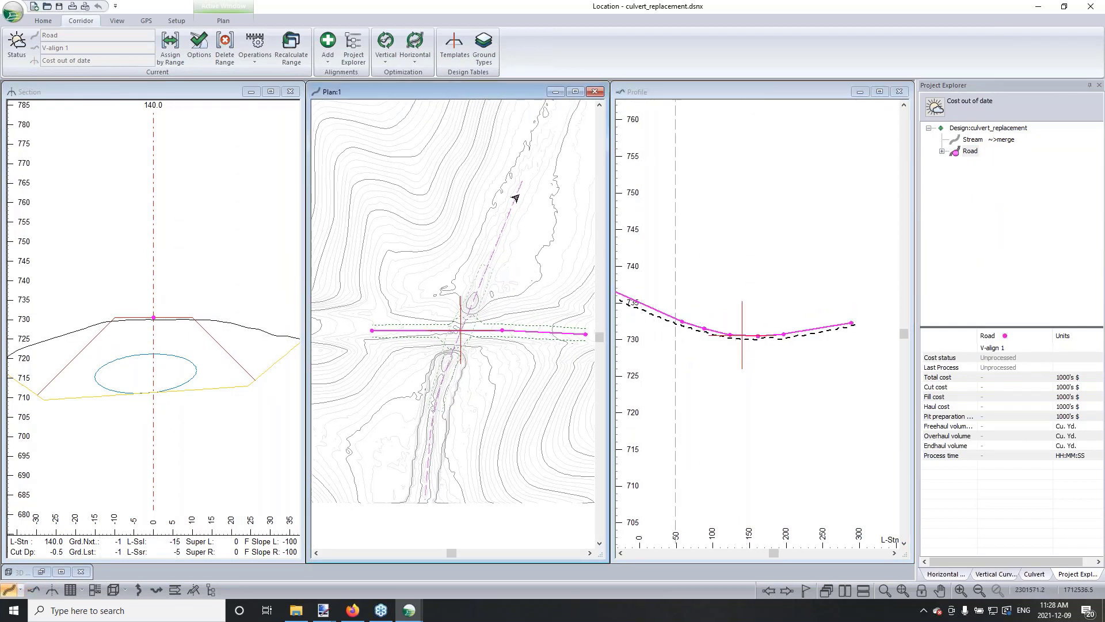
mouse_move(419, 415)
scroll(449, 383, down, 2)
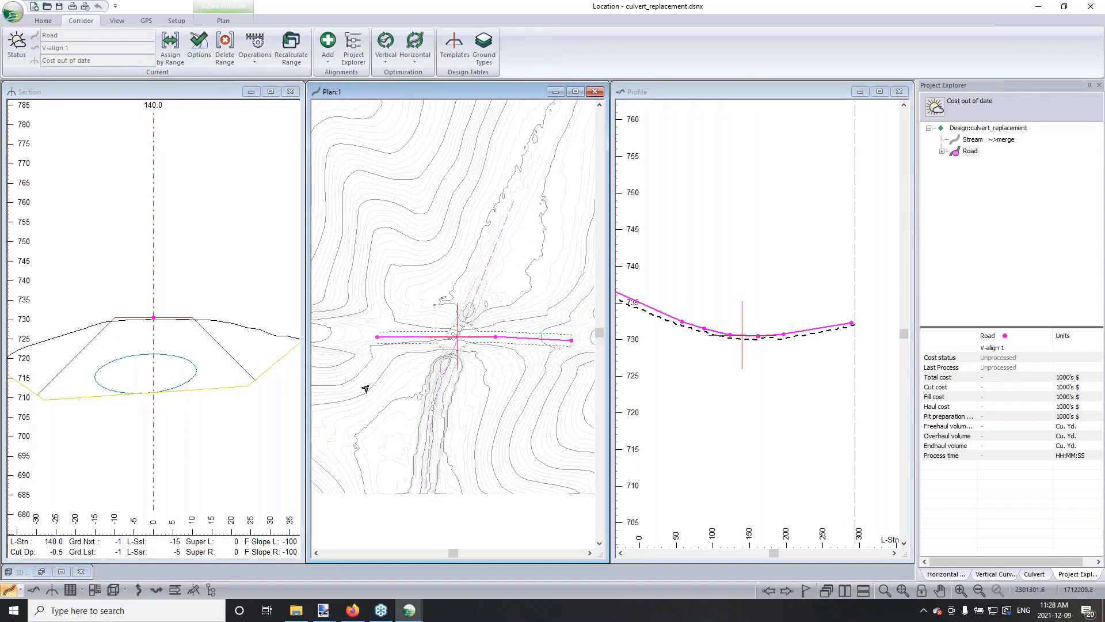
scroll(250, 302, down, 2)
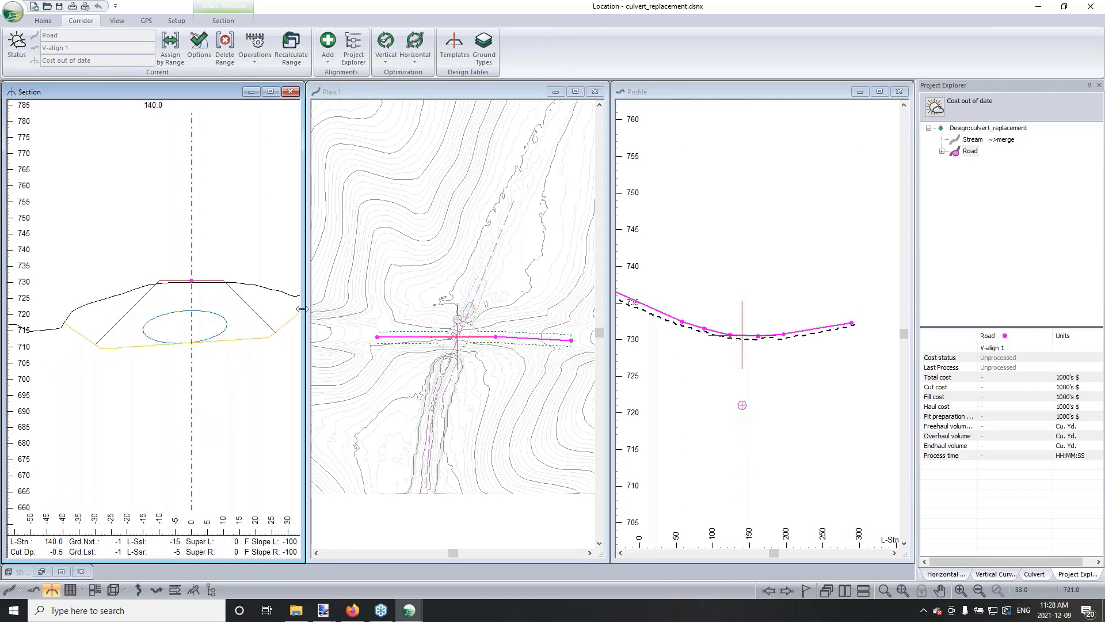
scroll(212, 288, down, 1)
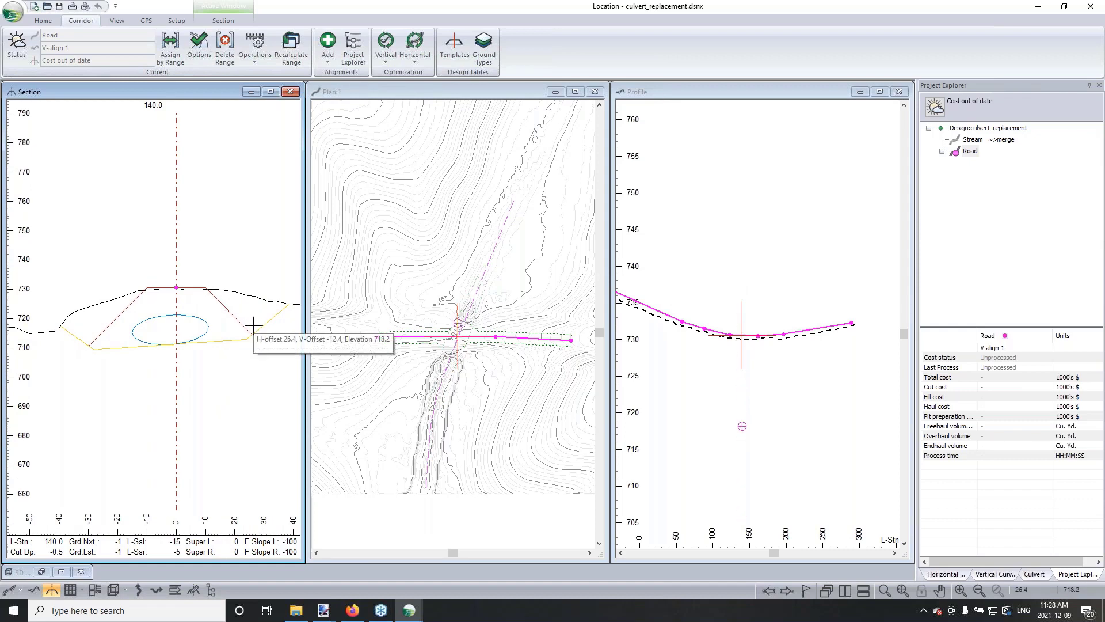
mouse_move(982, 143)
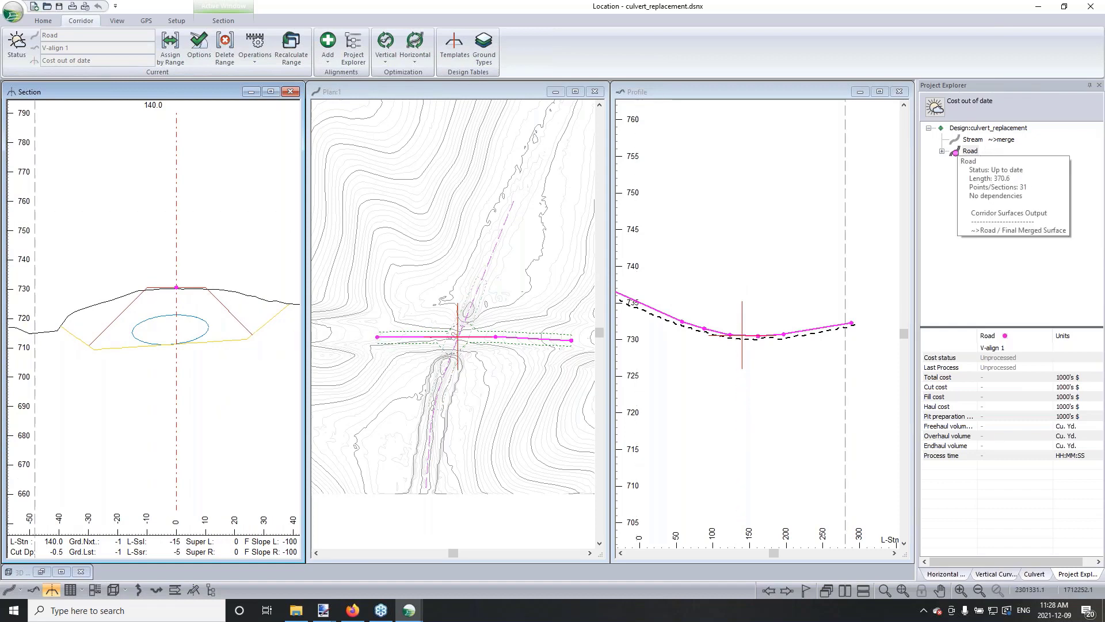
click(488, 334)
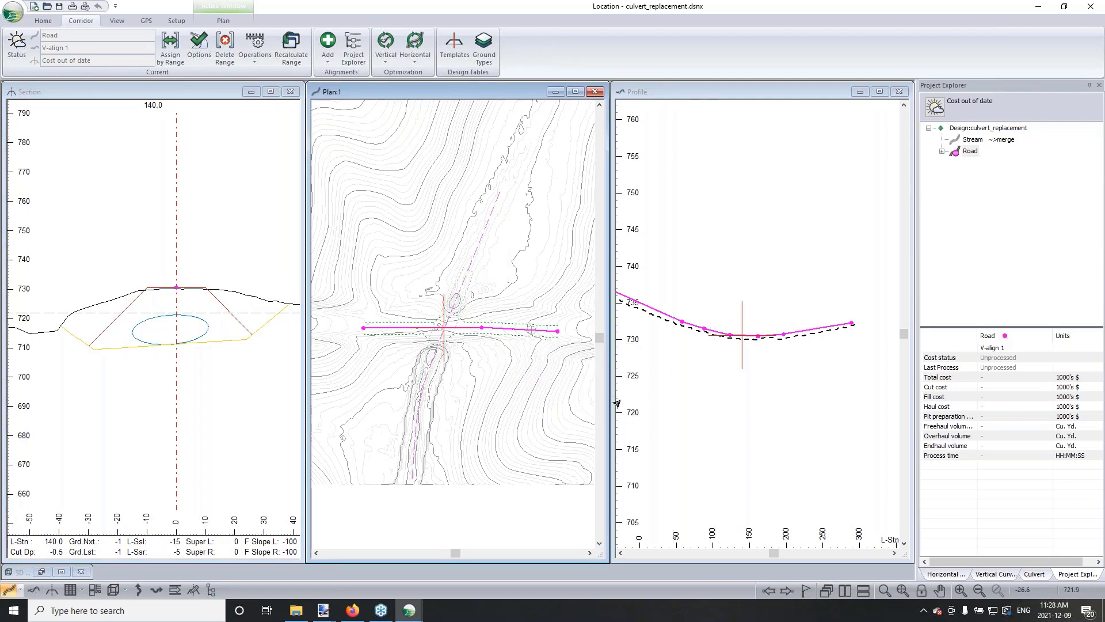
click(675, 382)
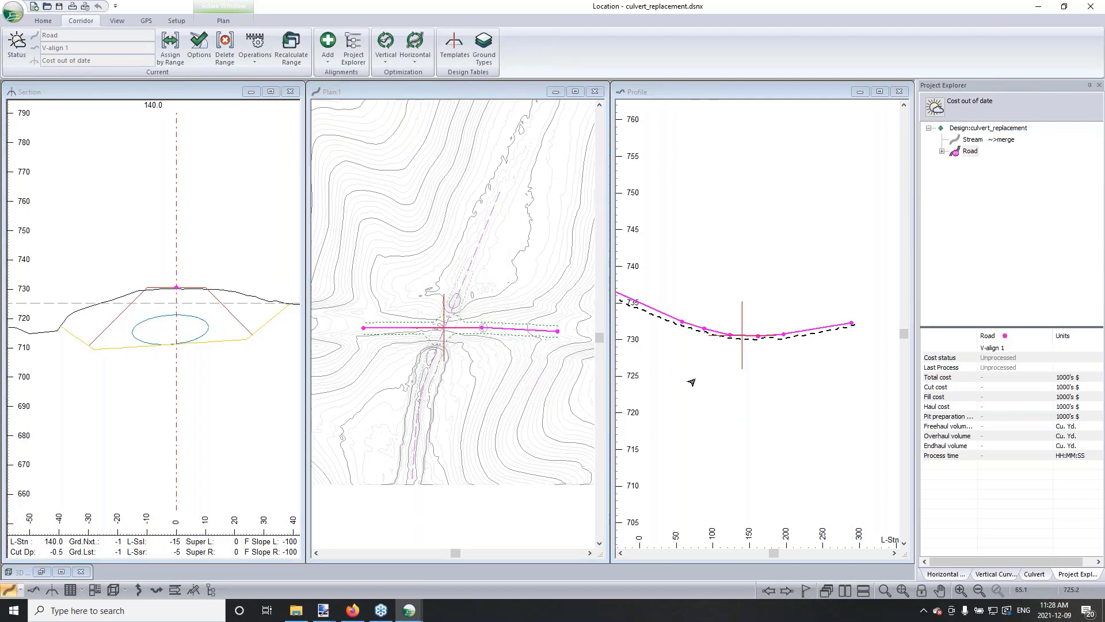
click(534, 371)
mouse_move(468, 383)
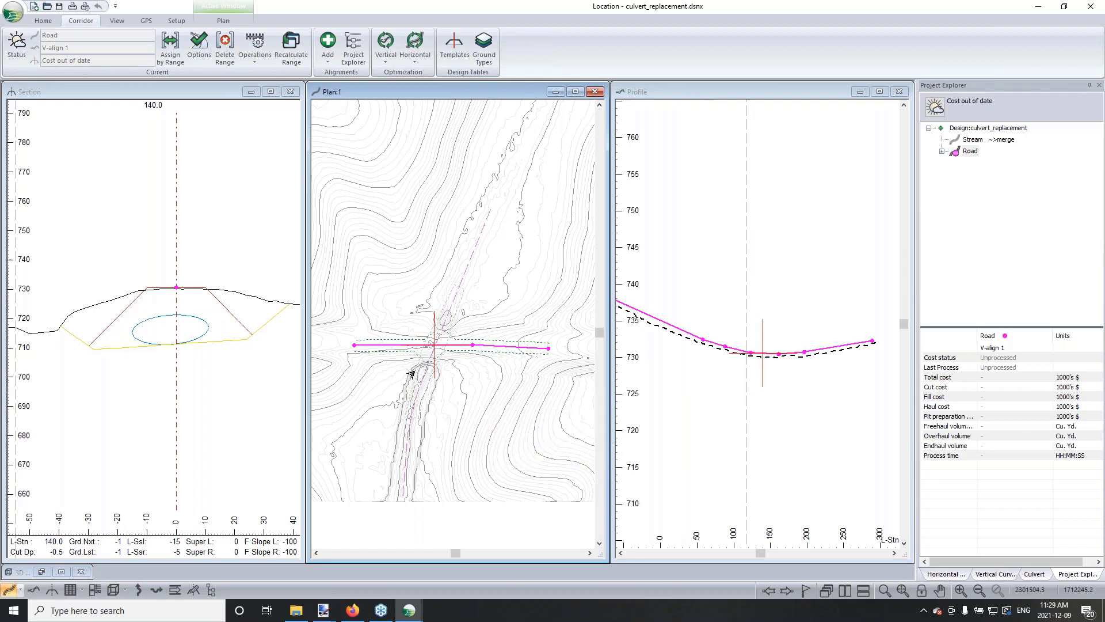
click(184, 245)
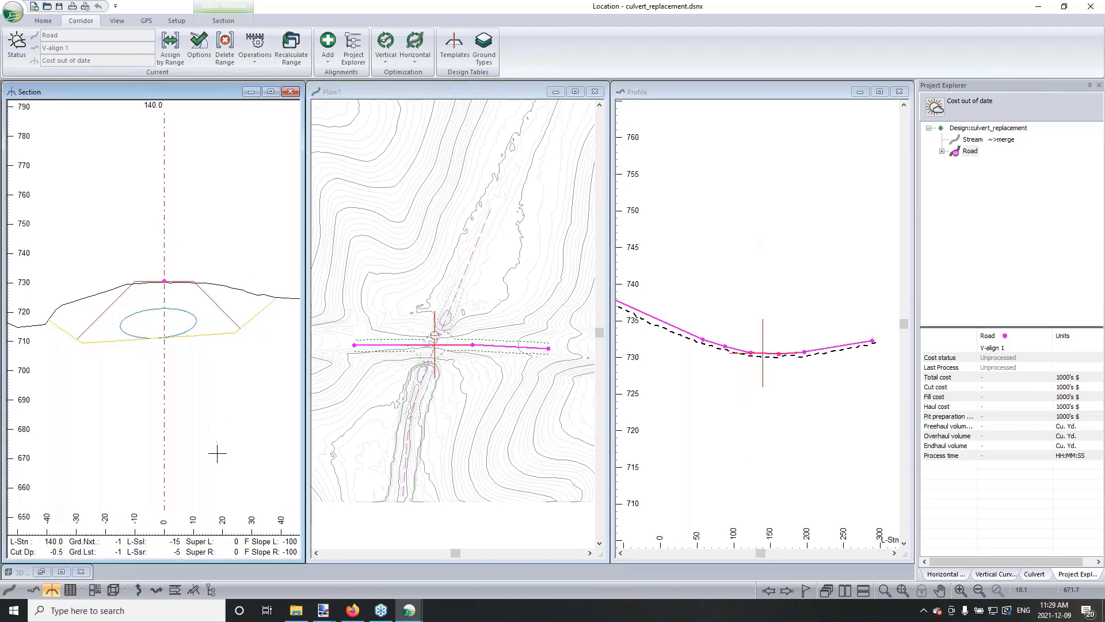
mouse_move(217, 454)
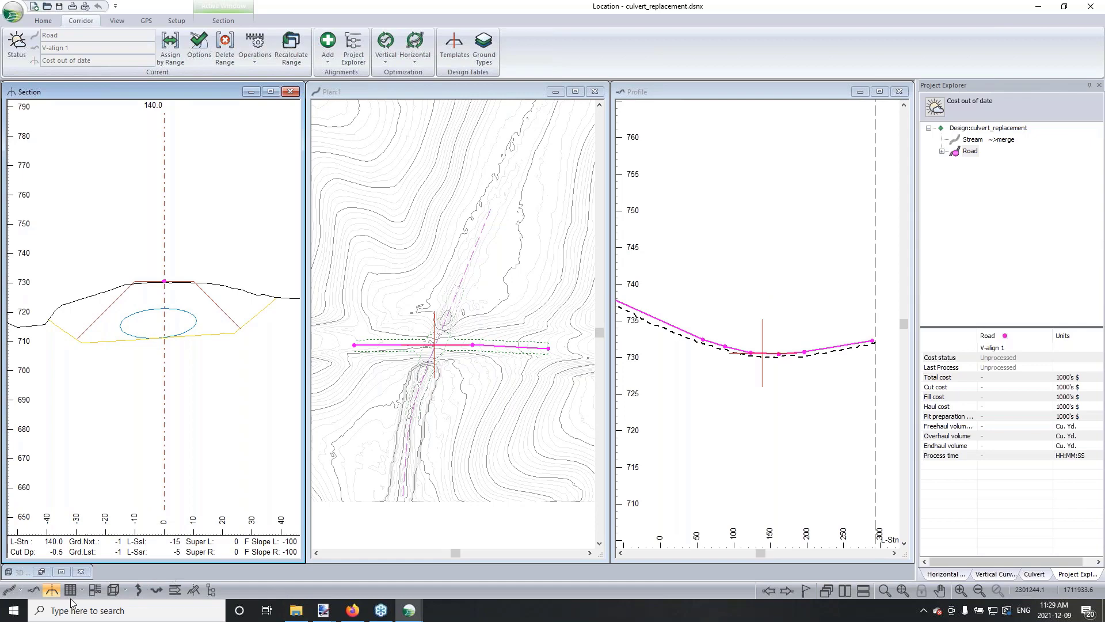
Step: Restore the 3D view and display the Road / Final Merged Surface as triangles over the culvert crossing
click(113, 590)
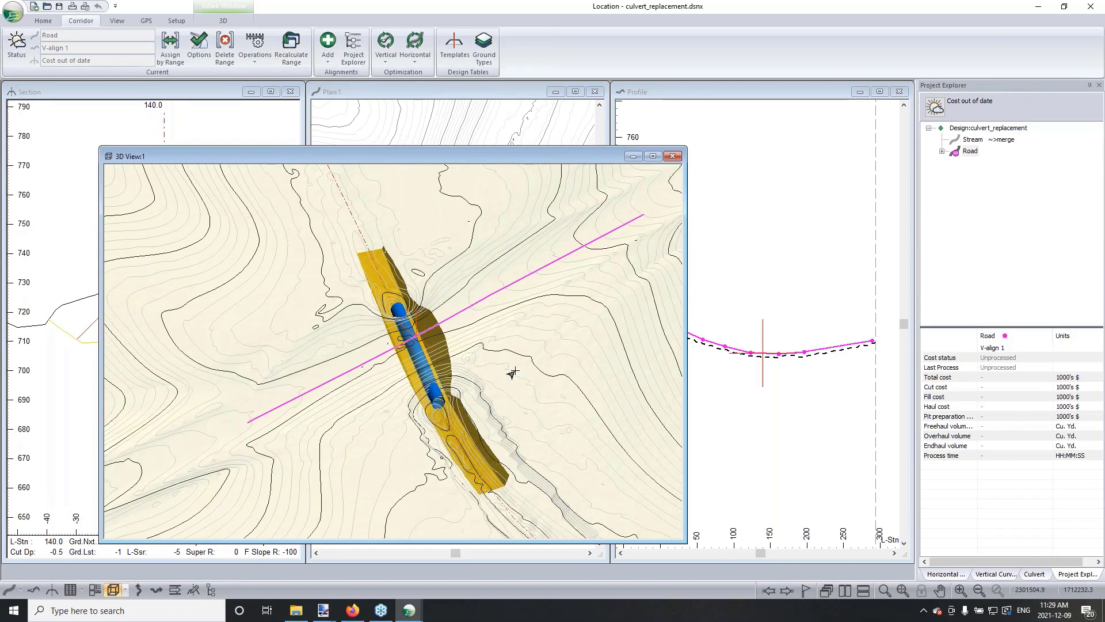
drag(511, 367, 510, 279)
right_click(511, 279)
click(541, 284)
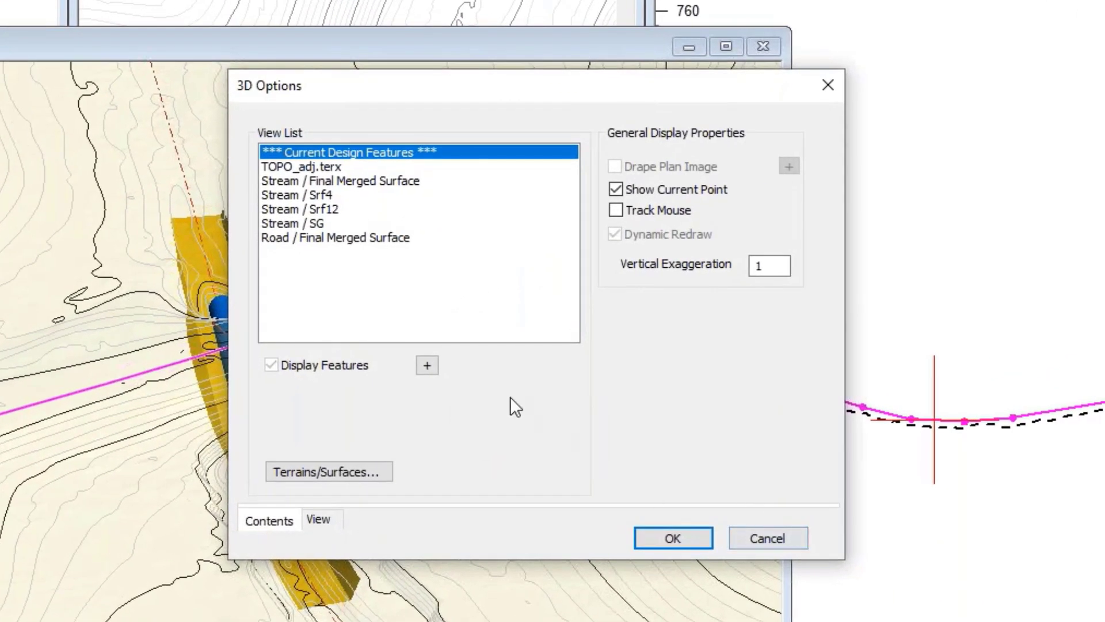
click(312, 237)
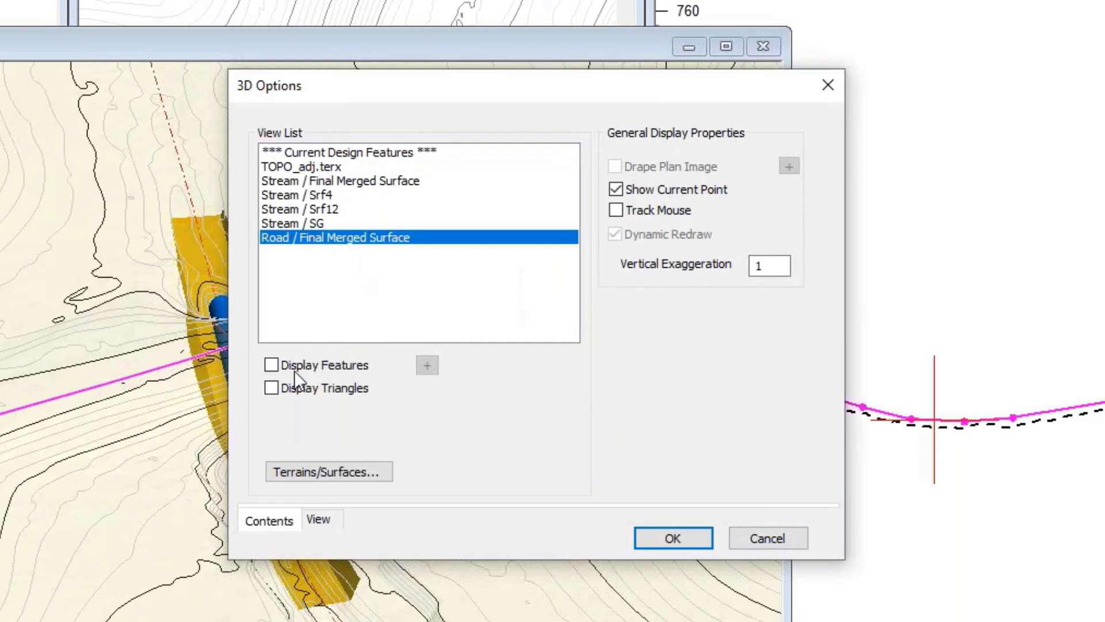
click(291, 388)
click(674, 536)
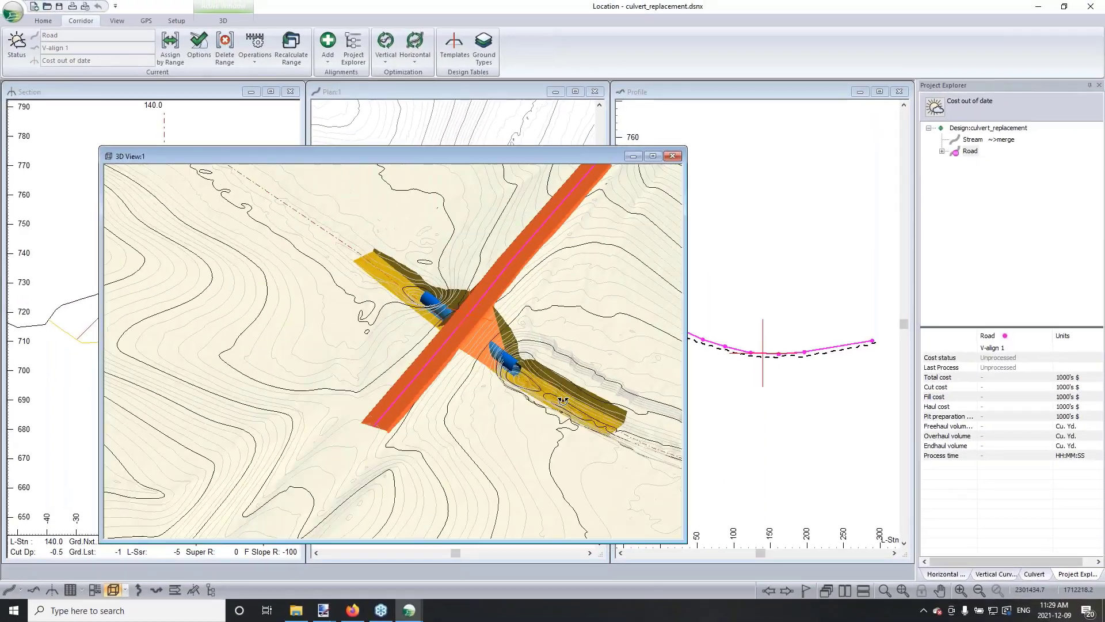
drag(436, 491, 374, 452)
drag(466, 370, 311, 299)
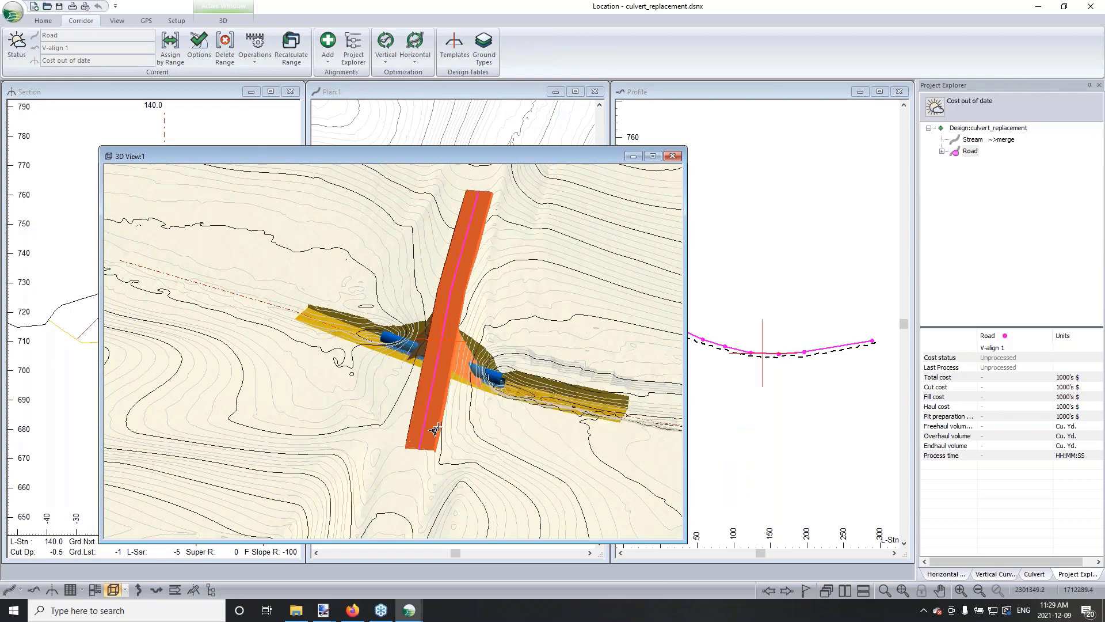
drag(434, 414, 457, 377)
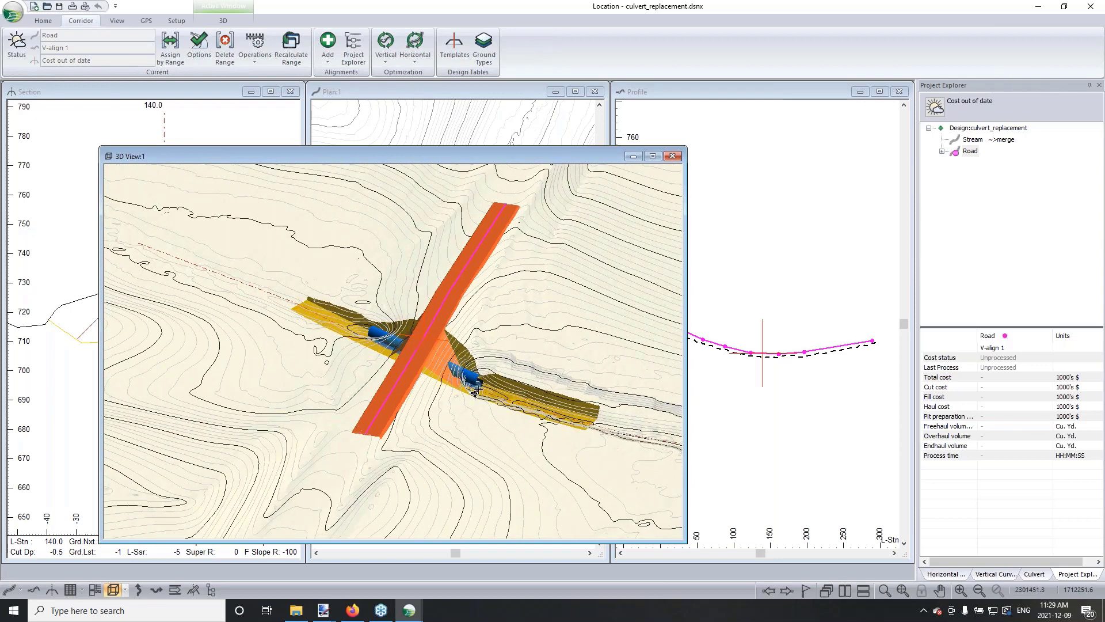
drag(497, 439, 527, 424)
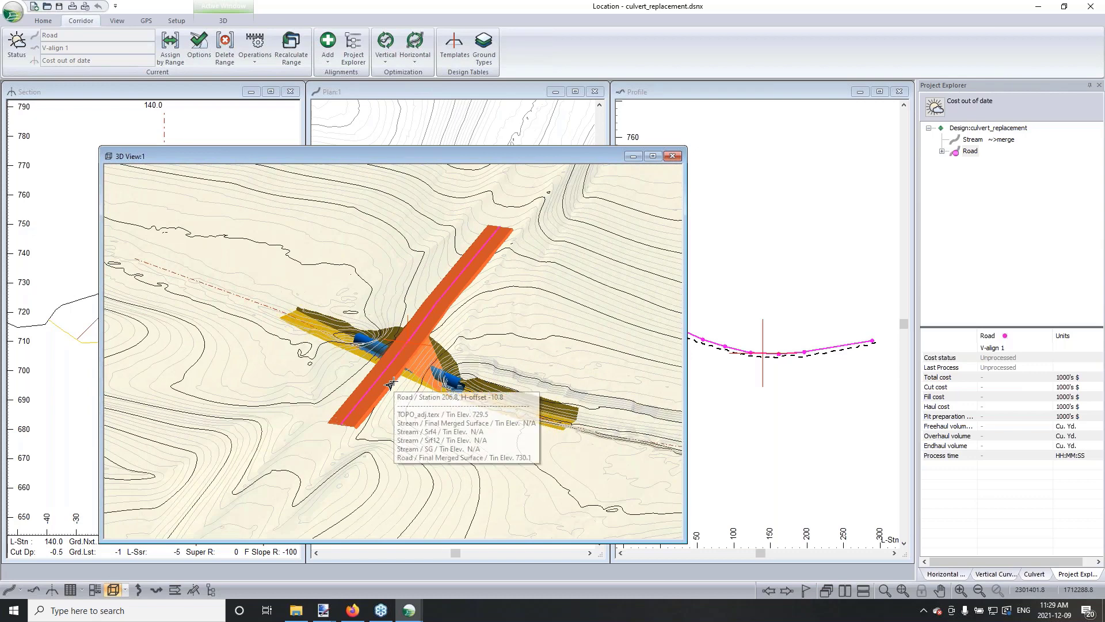
mouse_move(960, 142)
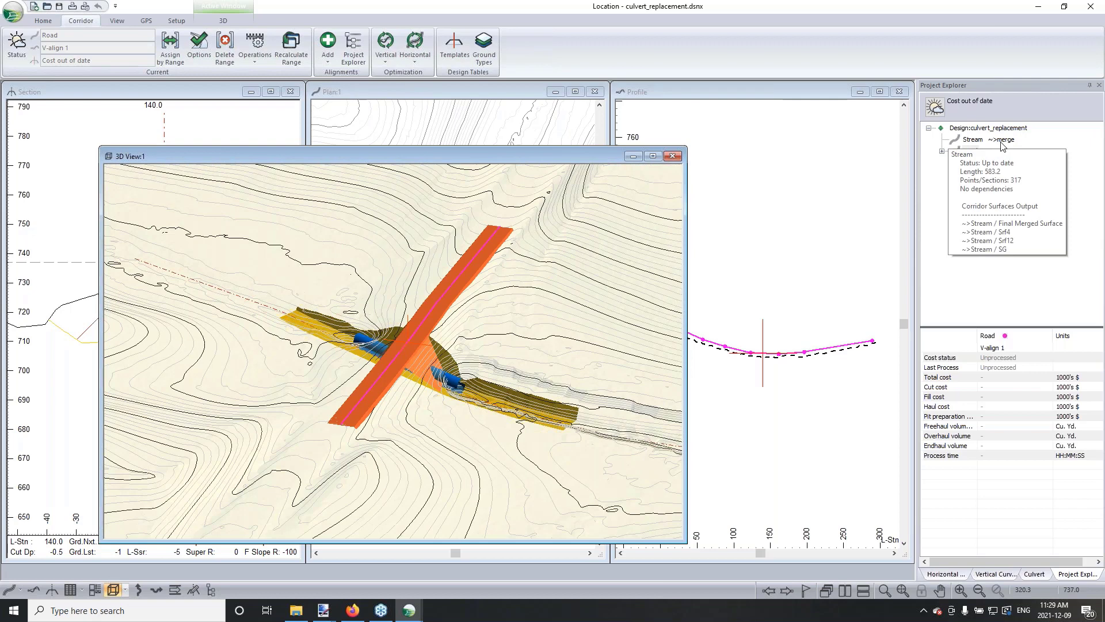
drag(547, 311, 573, 311)
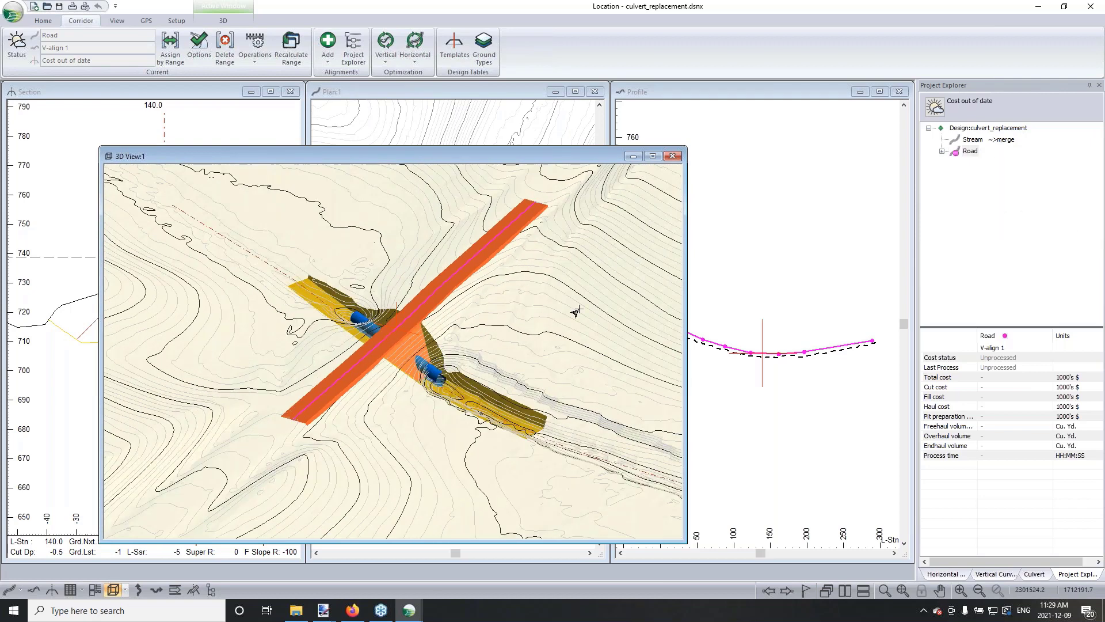
Step: Minimise the culvert design's 3D view and its main window, and switch to the open MainRoad.dsnx design
click(633, 157)
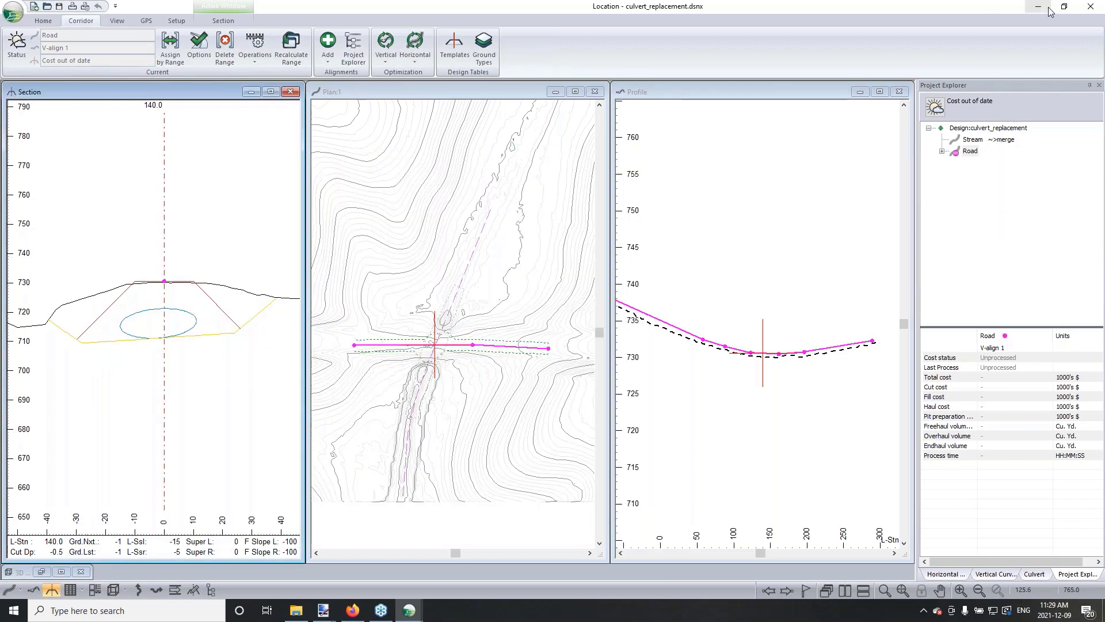
click(1036, 7)
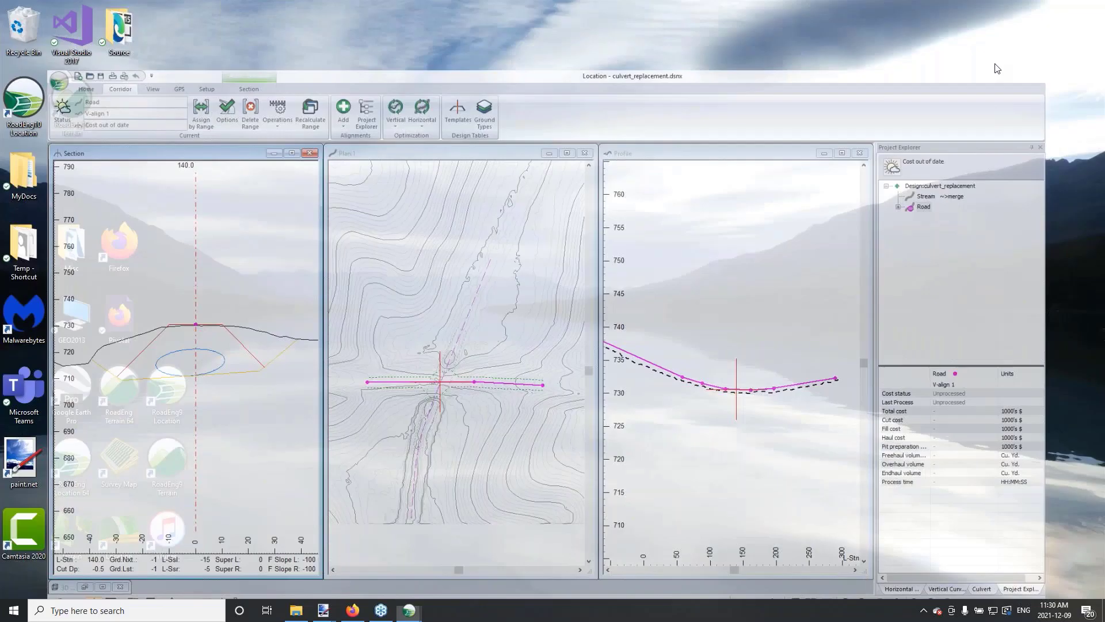
mouse_move(410, 615)
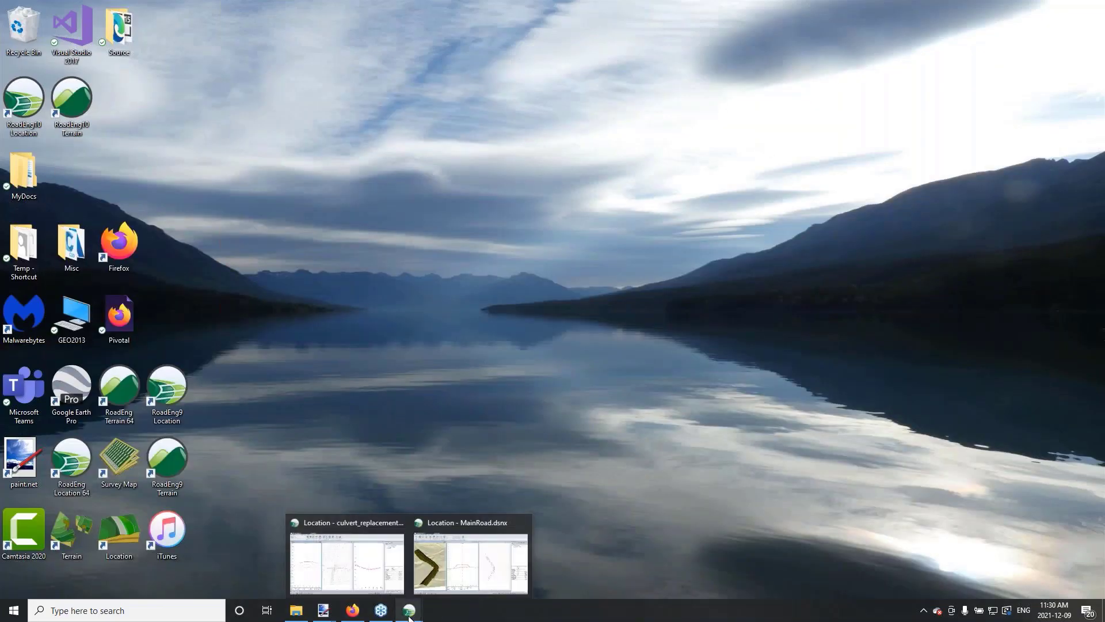
click(472, 522)
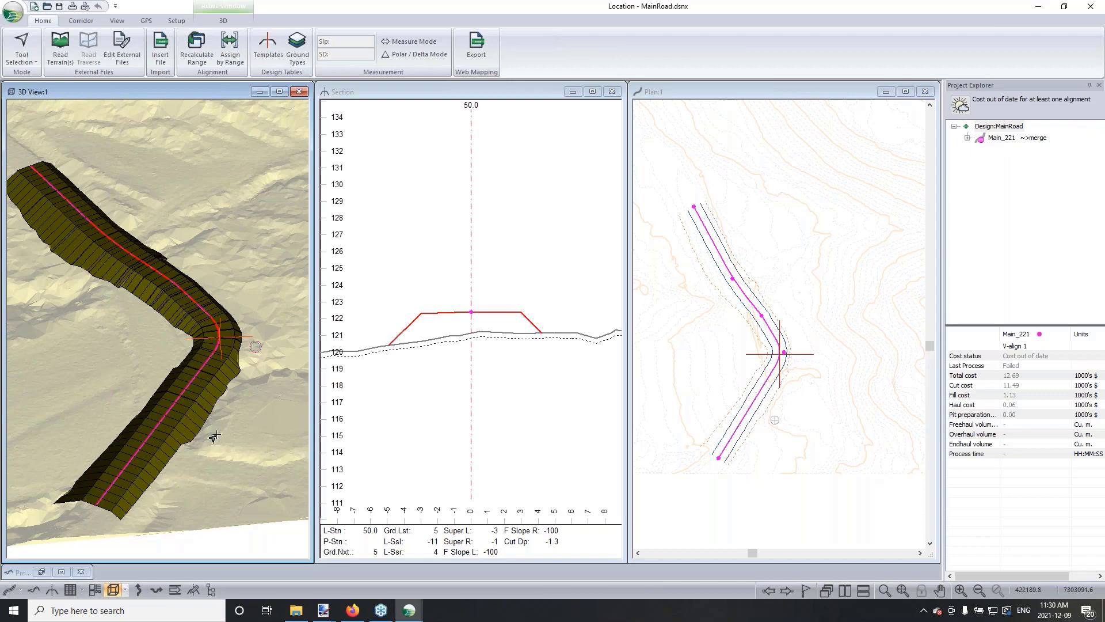
Step: Insert the SpurRoad.dsnx design from the 3-MHA folder into the MainRoad design
drag(233, 431, 148, 320)
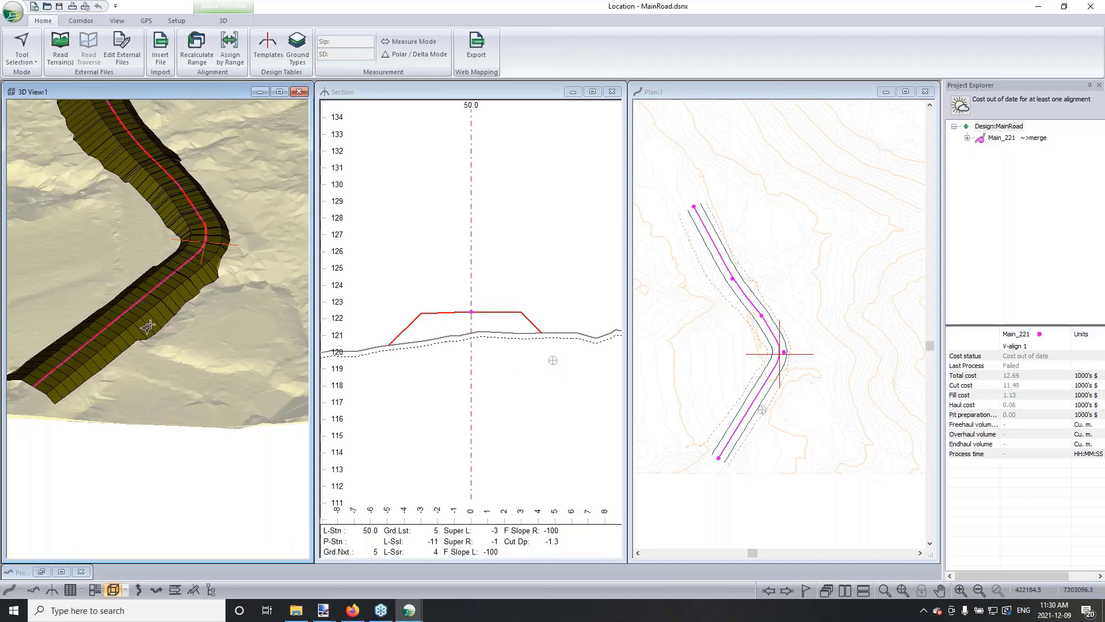
middle_drag(156, 386, 161, 371)
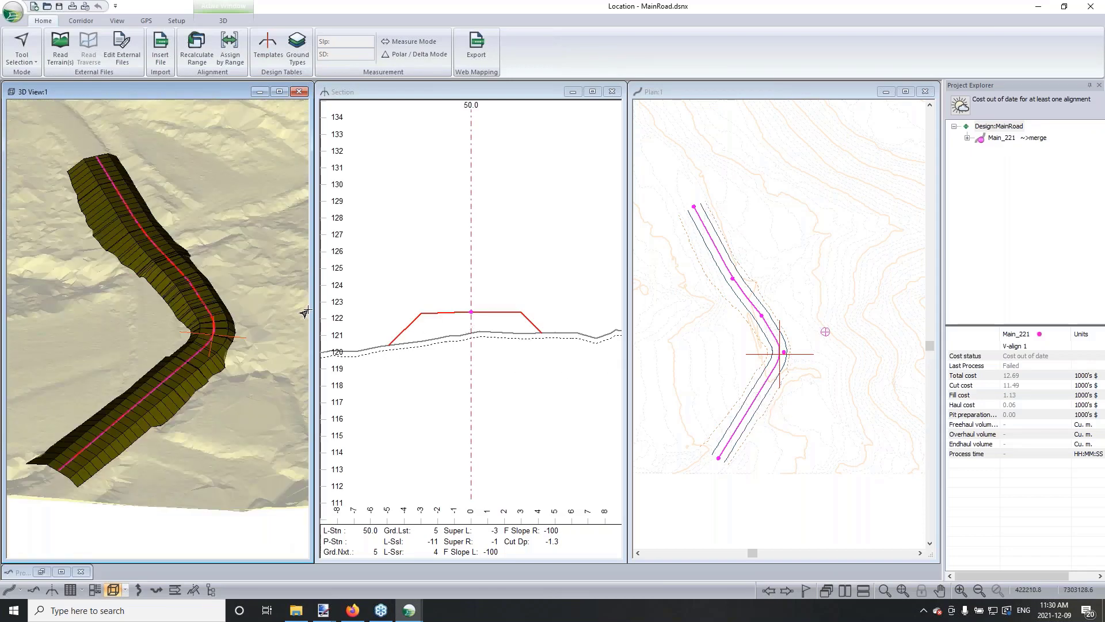
mouse_move(305, 313)
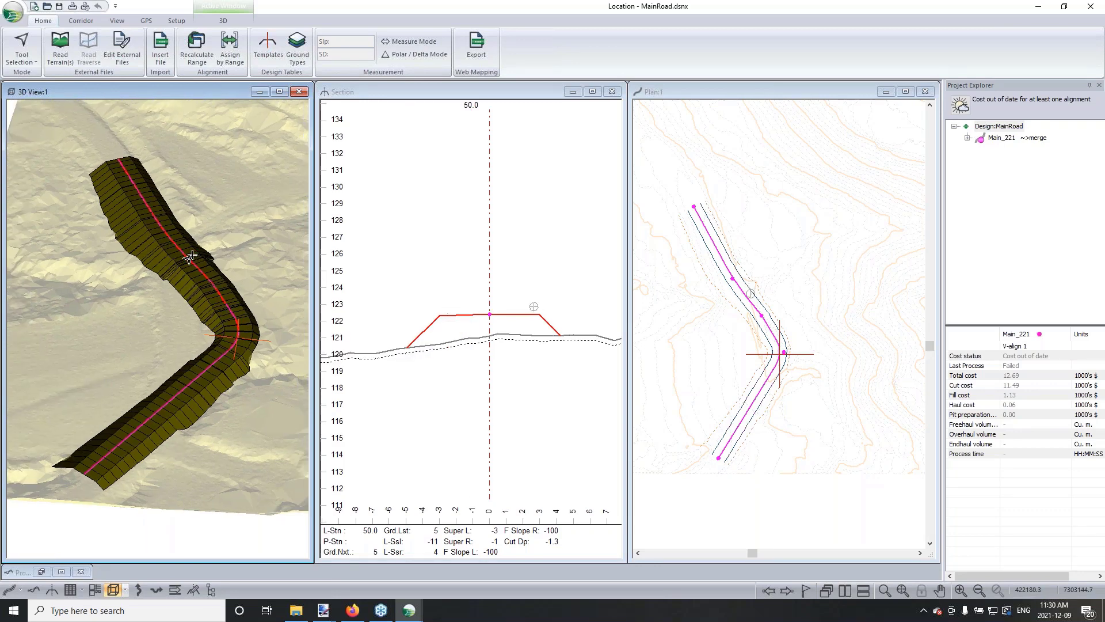
mouse_move(1021, 145)
click(533, 188)
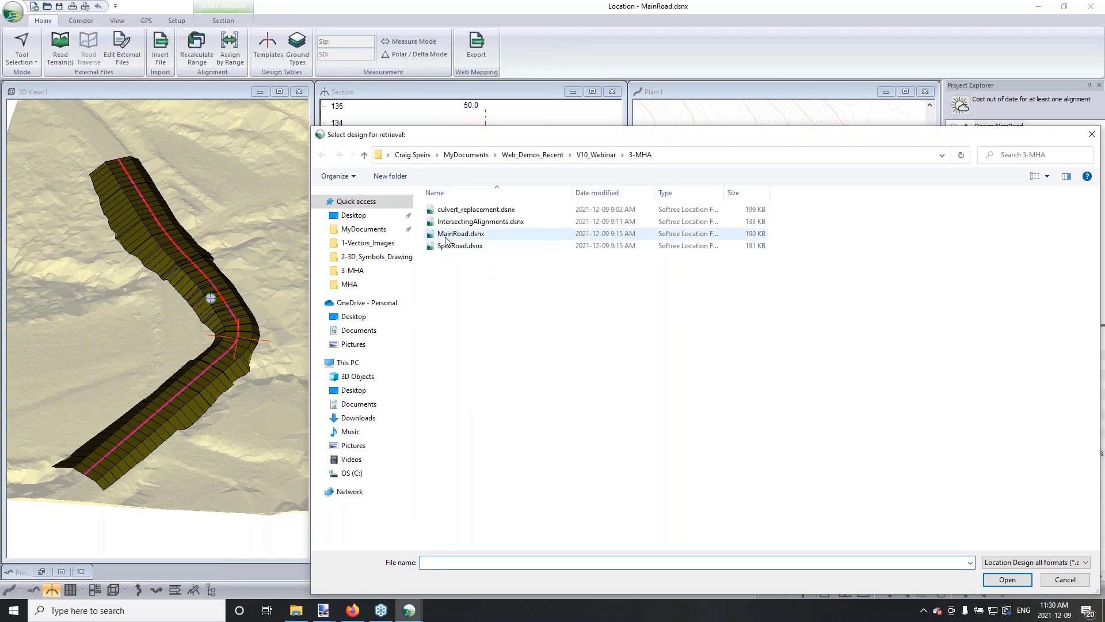
drag(972, 141, 914, 97)
click(416, 202)
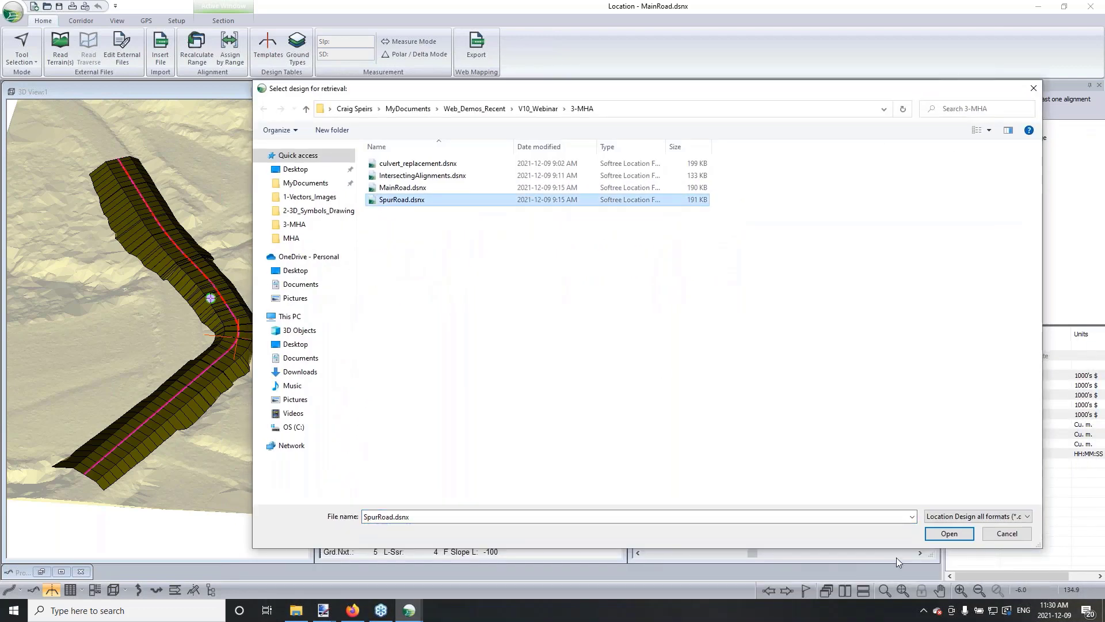
click(944, 534)
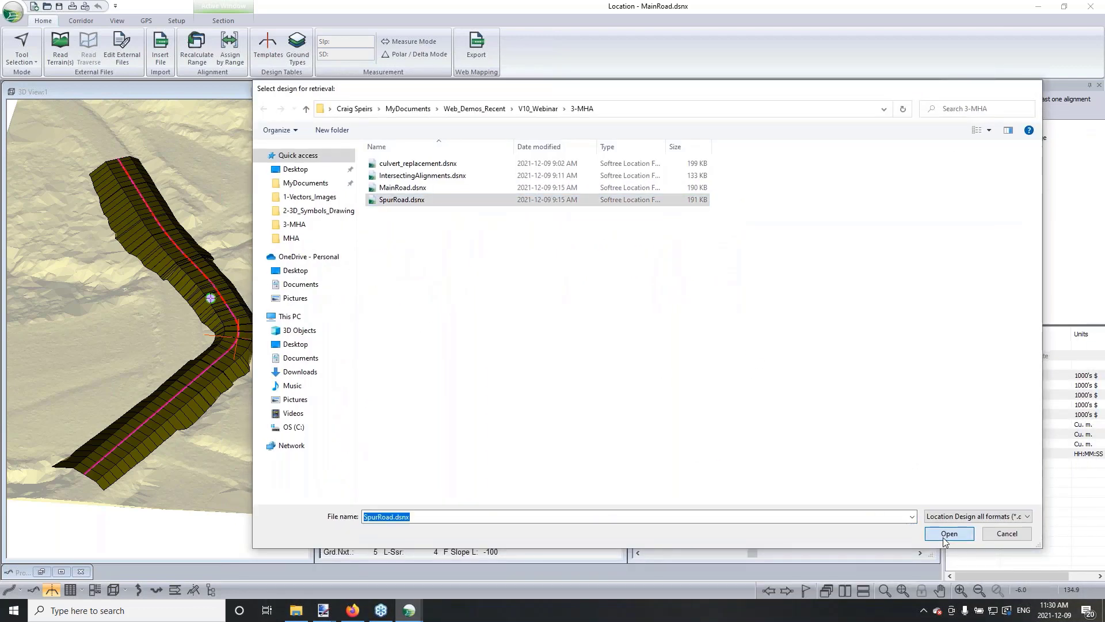
Step: Complete the design insertion and recalculate all cross sections of the current alignment only
click(492, 268)
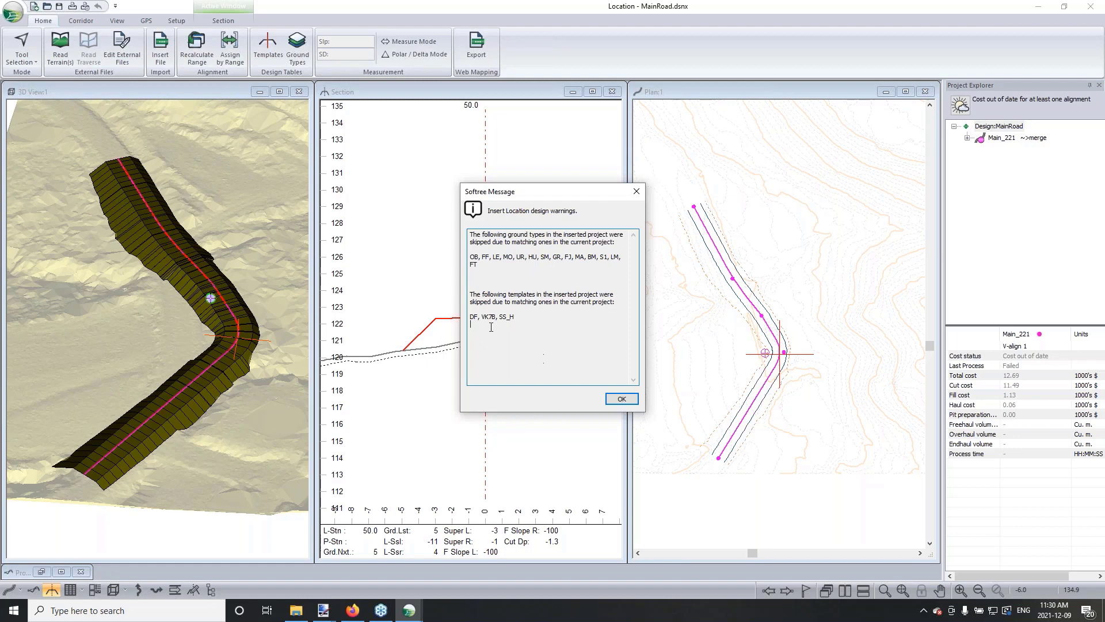
click(616, 401)
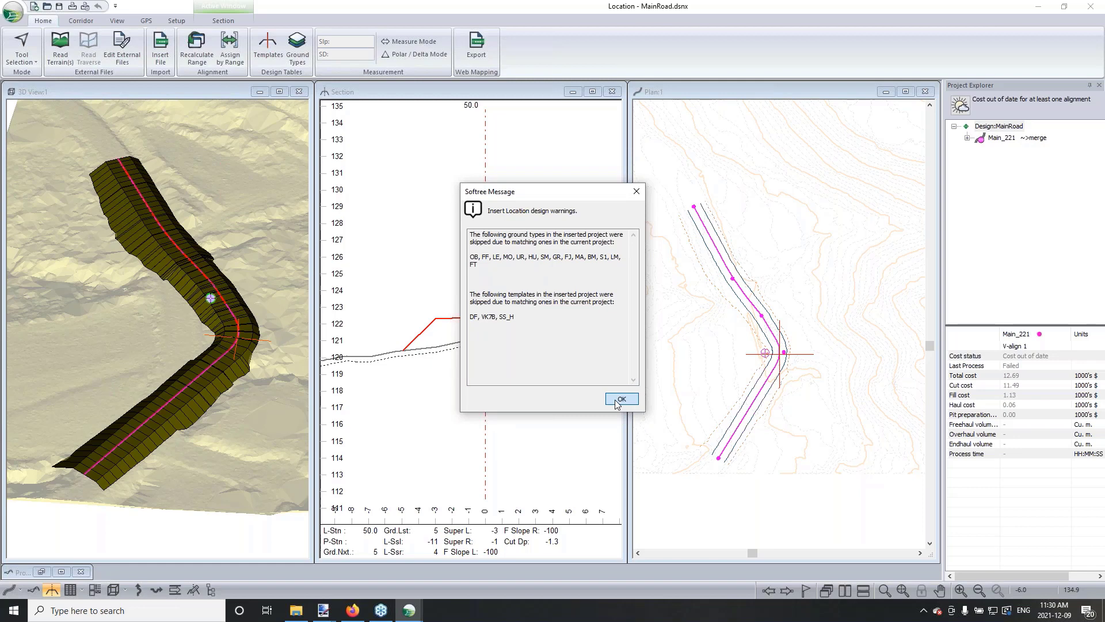
click(620, 399)
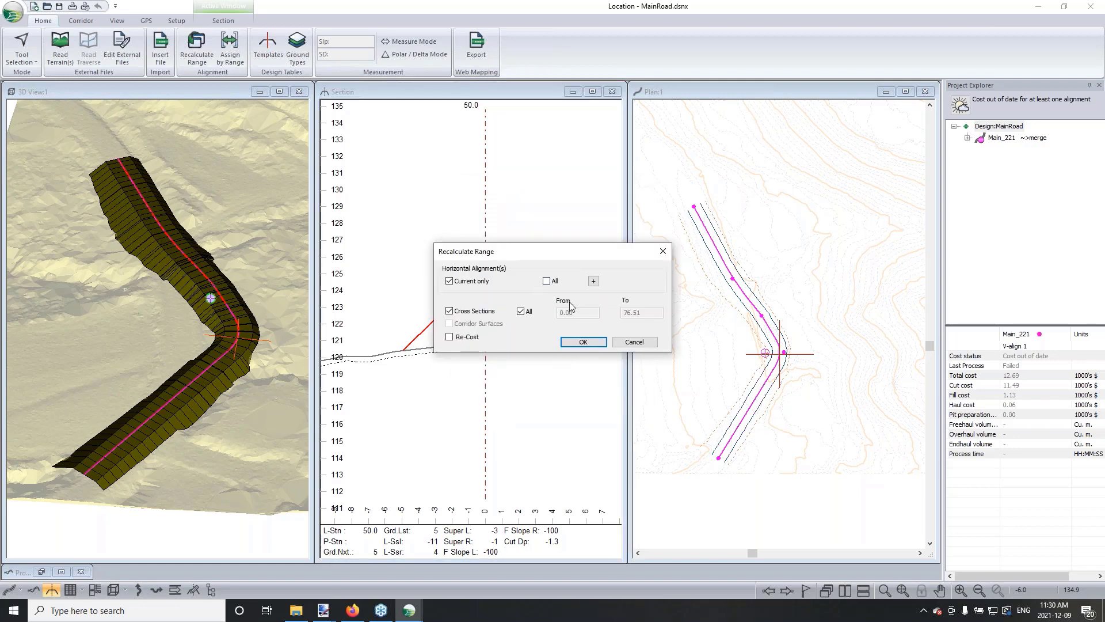
click(583, 342)
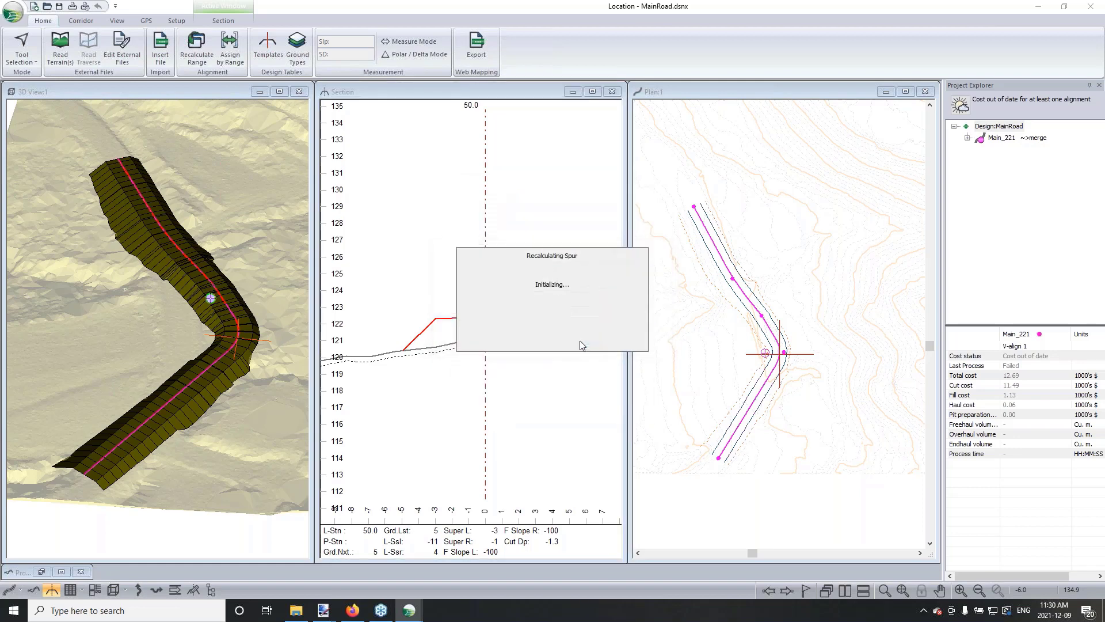
Step: Add a corridor surface to the Spur alignment's reference terrains and surfaces, with Spur as its source
mouse_move(263, 340)
mouse_down()
mouse_move(164, 332)
mouse_move(164, 254)
mouse_move(201, 309)
mouse_move(210, 361)
mouse_up()
middle_drag(209, 361, 216, 361)
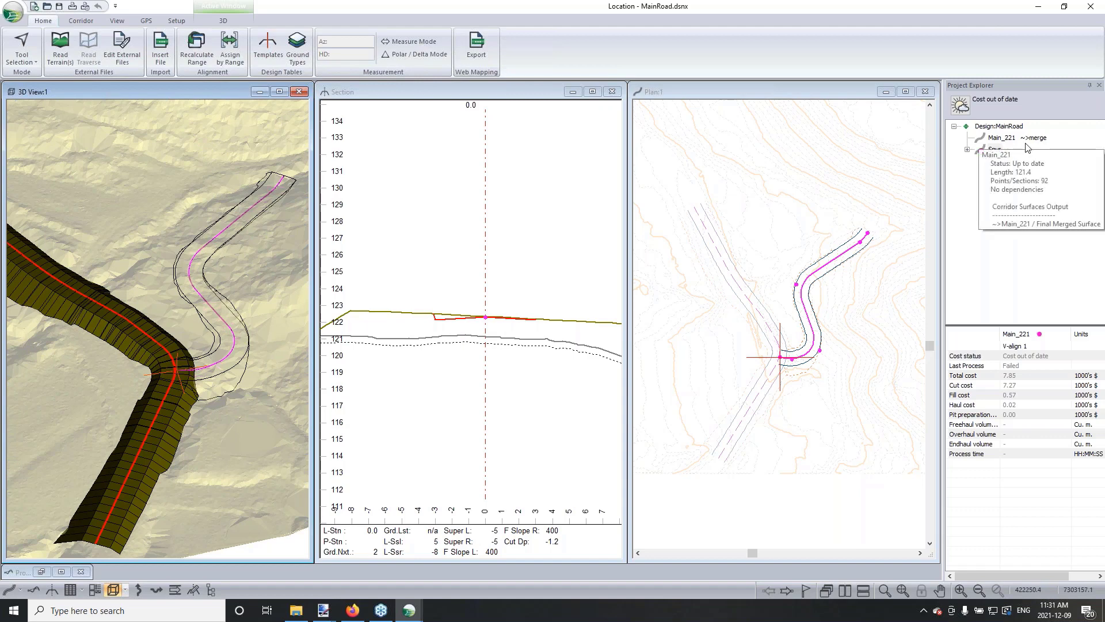
mouse_move(990, 162)
mouse_move(1035, 143)
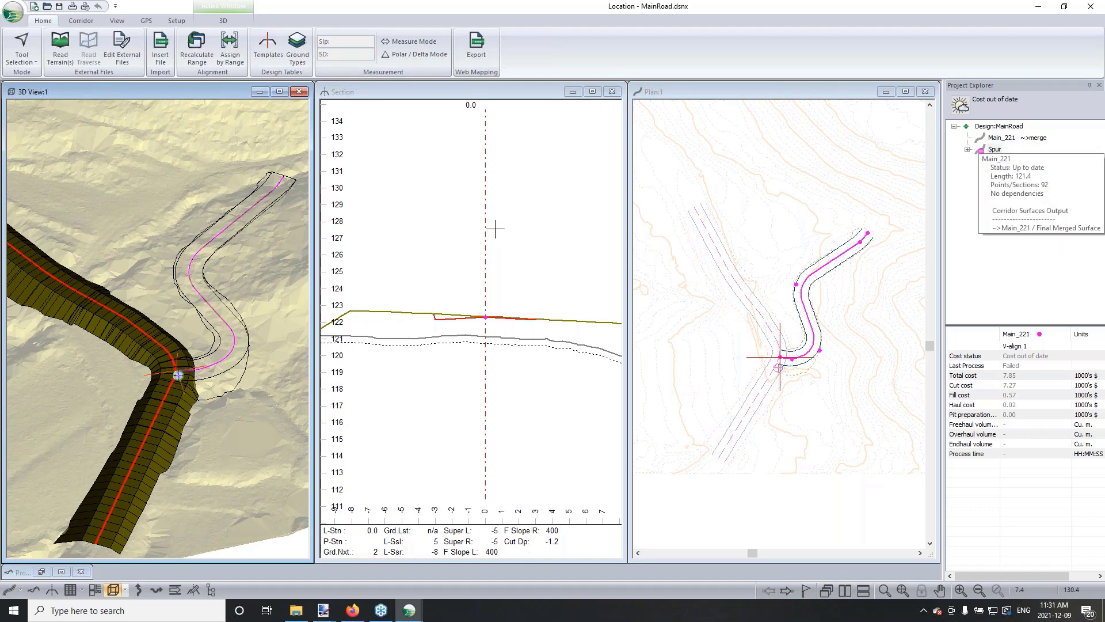
mouse_move(222, 165)
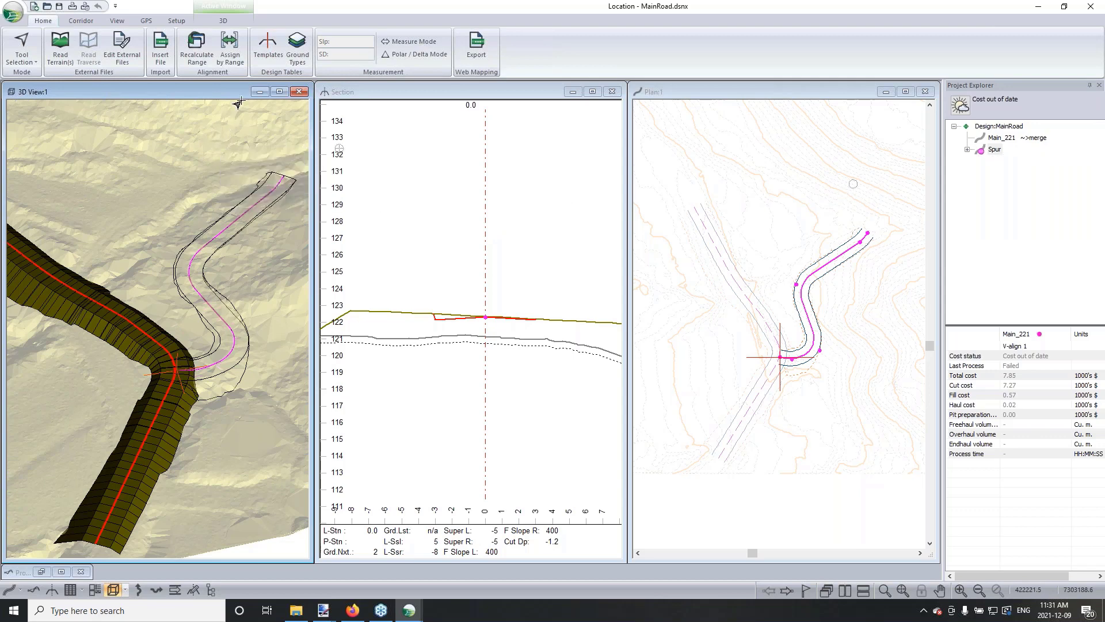
click(80, 20)
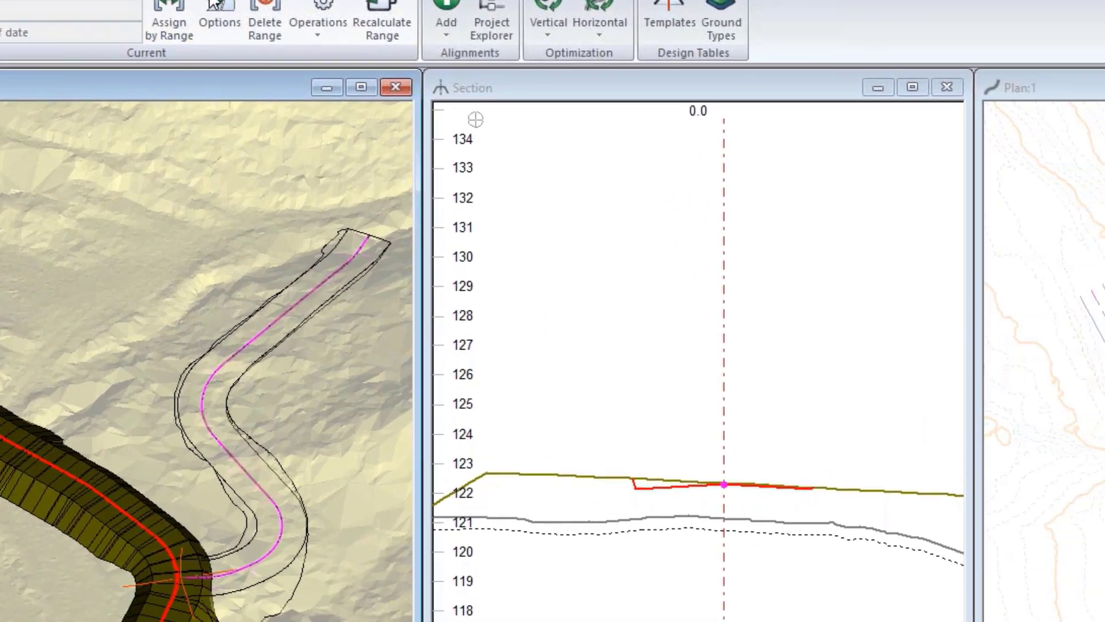
click(216, 7)
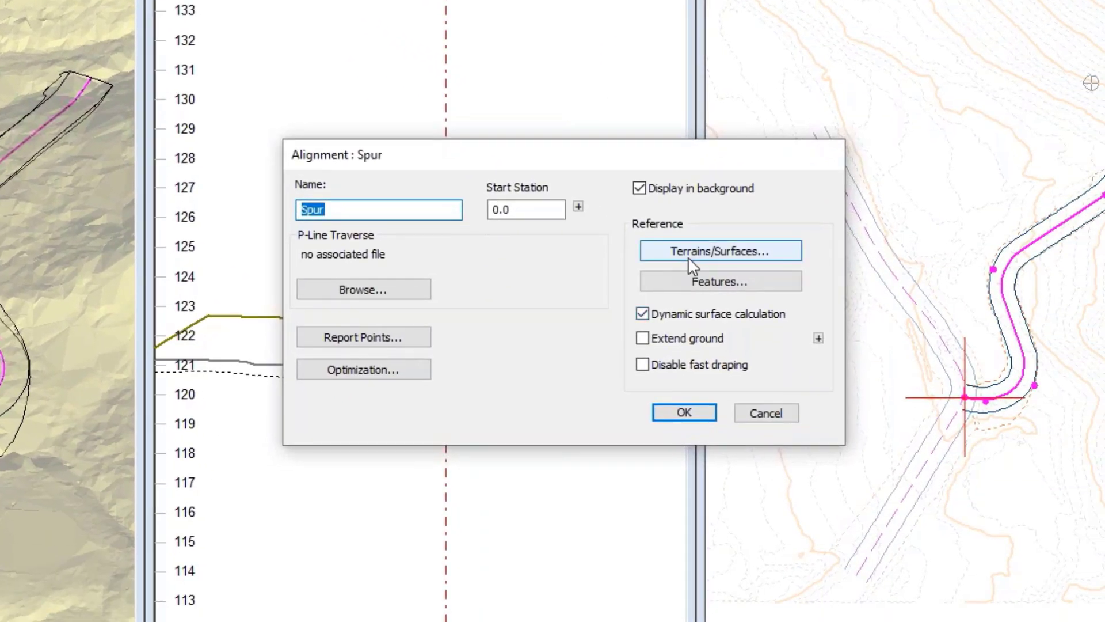
click(693, 254)
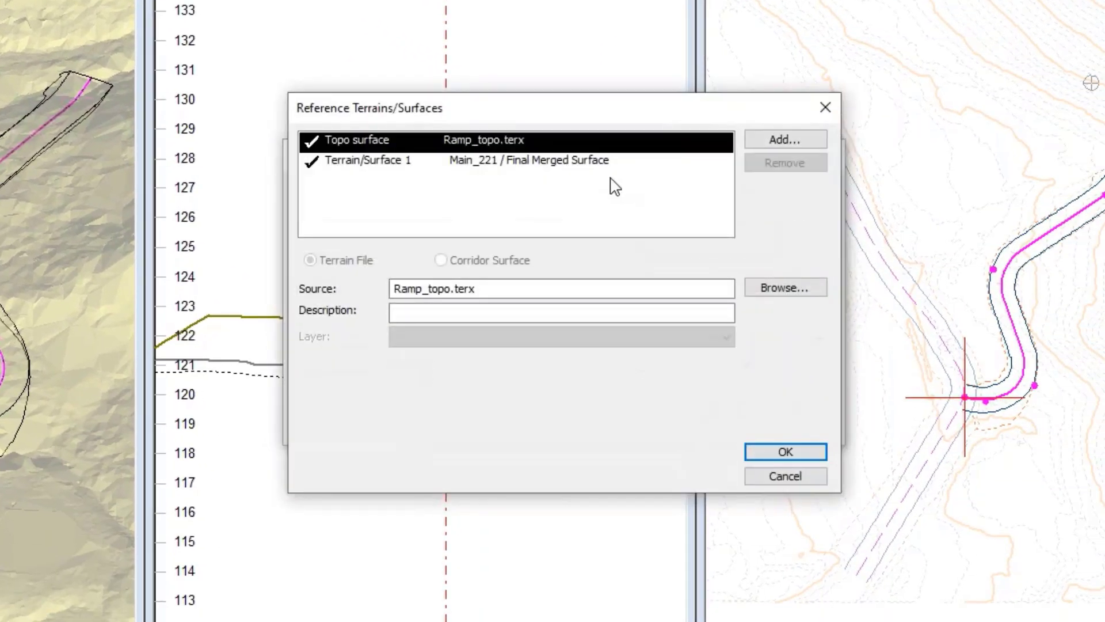
click(511, 166)
click(782, 139)
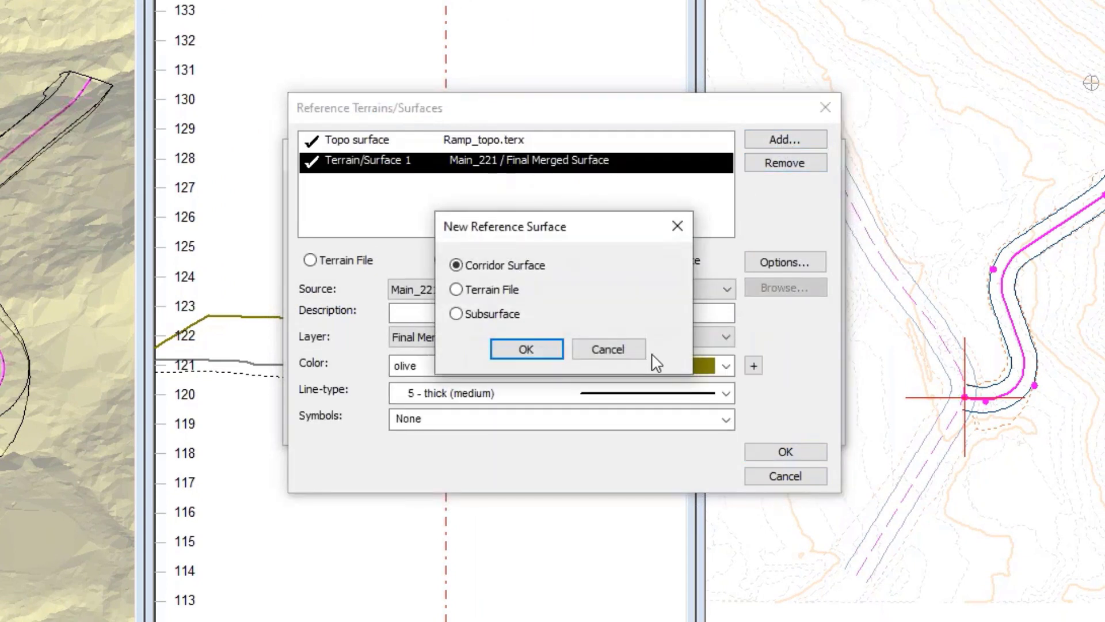
click(527, 353)
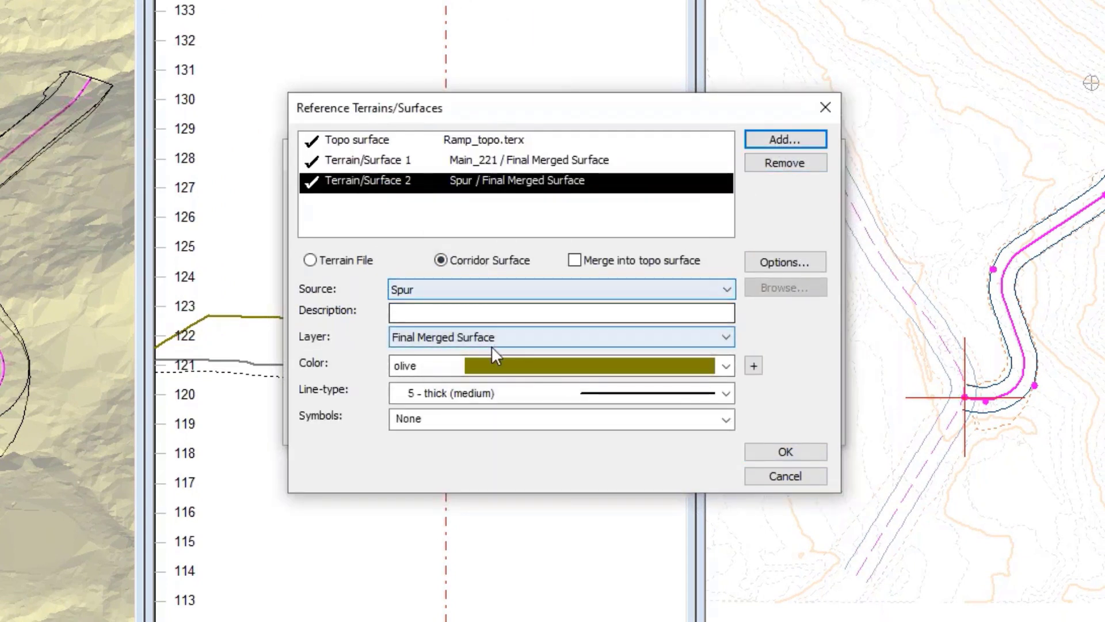
Step: Colour the Spur reference surface blue, keep its layer as Final Merged Surface, and accept the reference surface settings
click(630, 361)
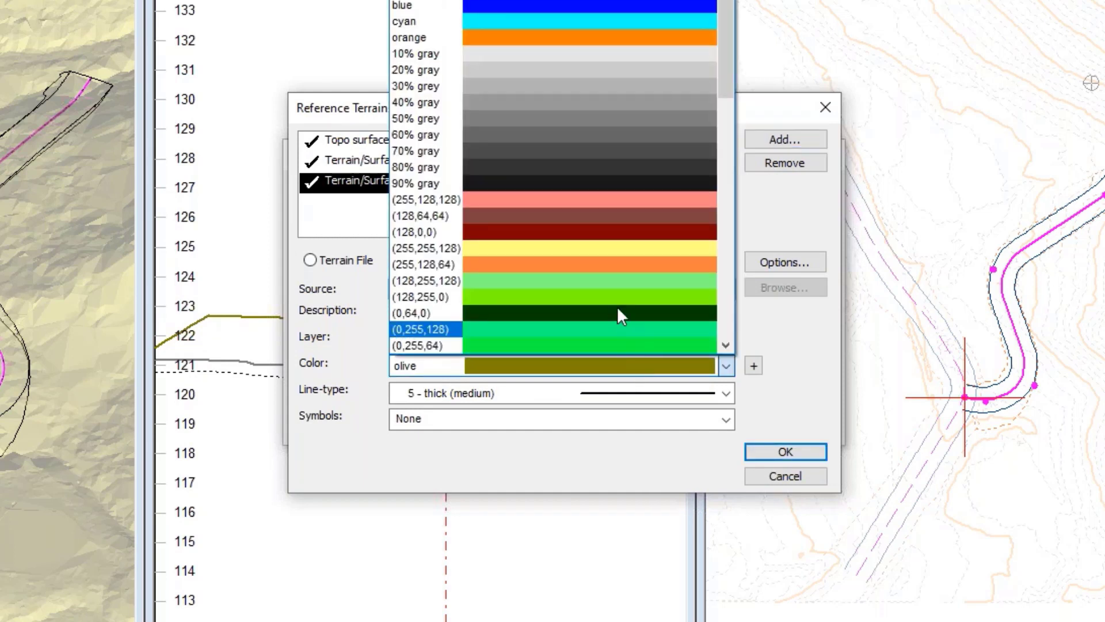
click(599, 6)
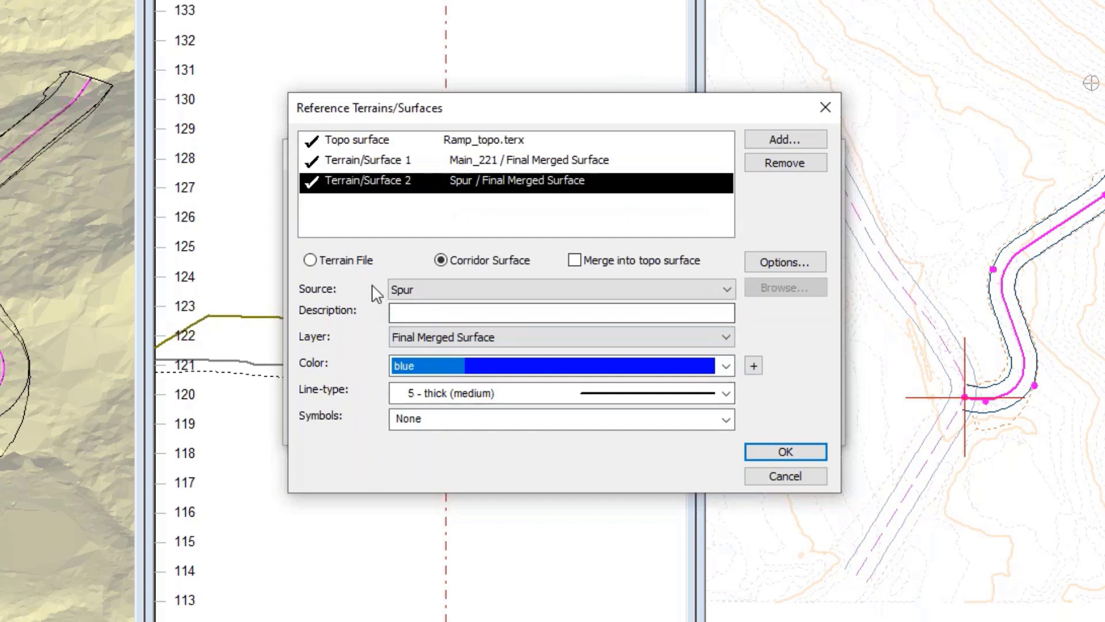
click(502, 337)
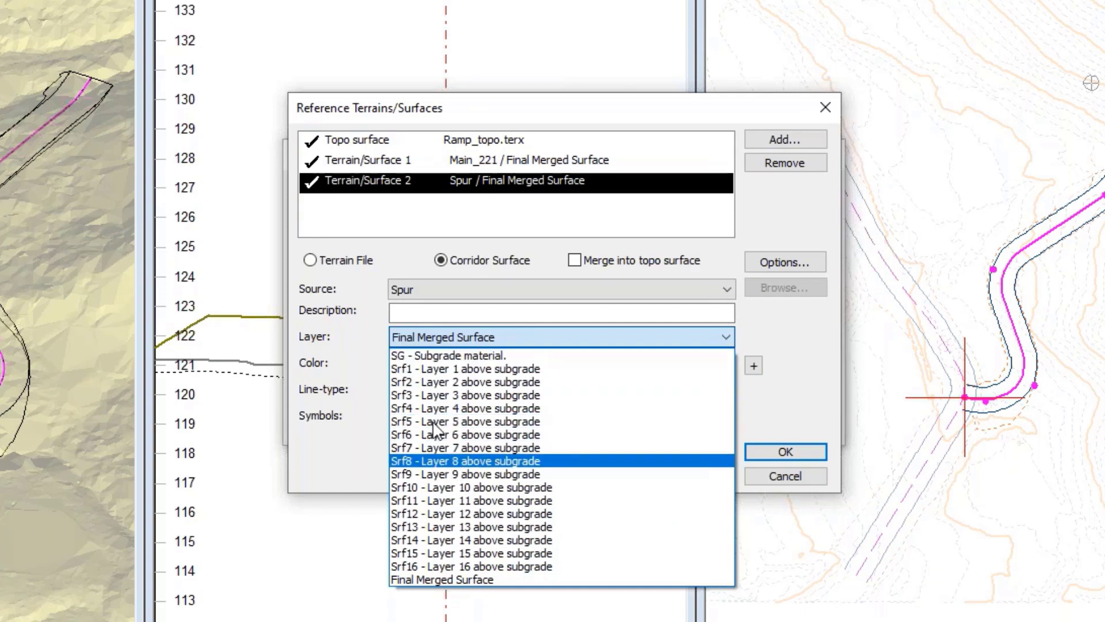
click(330, 473)
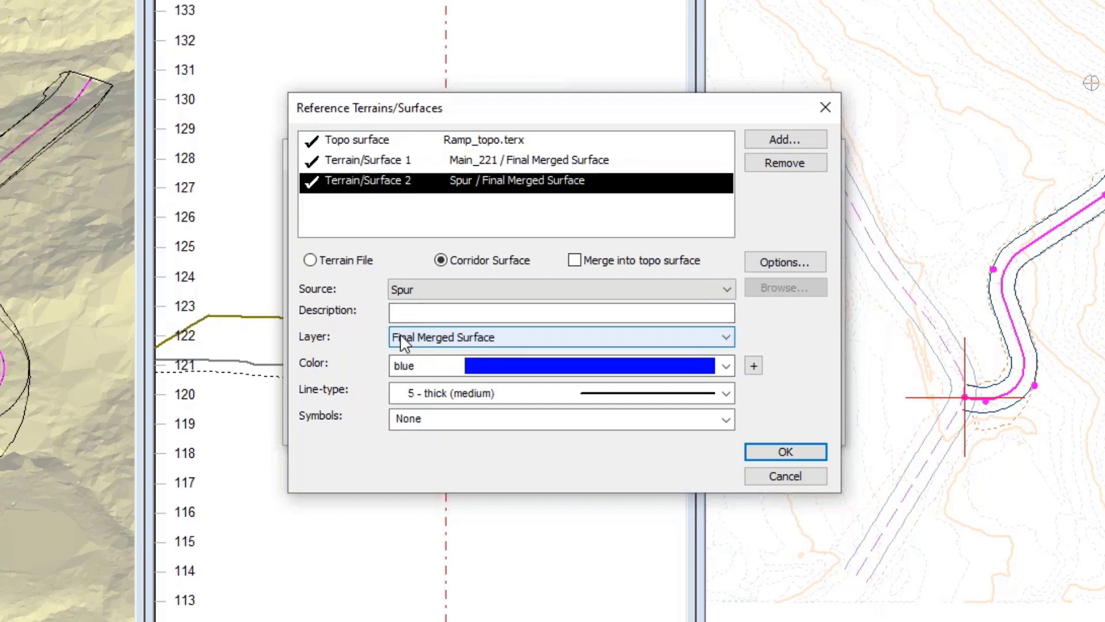
click(794, 455)
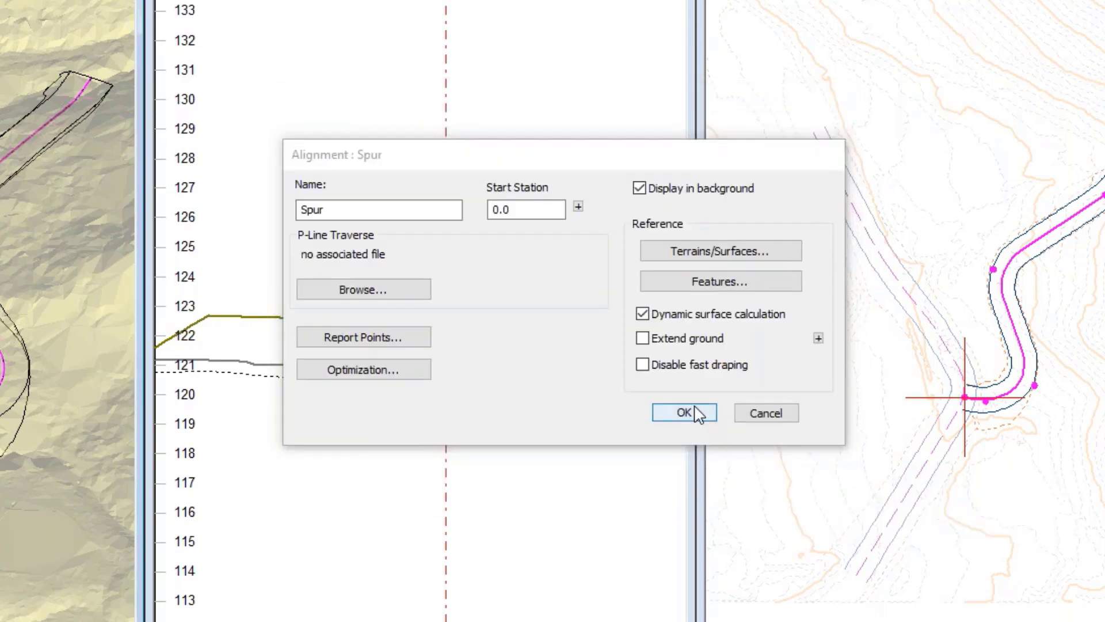
Step: Apply the Spur alignment options and recalculate cross sections and corridor surfaces for all horizontal alignments
click(696, 413)
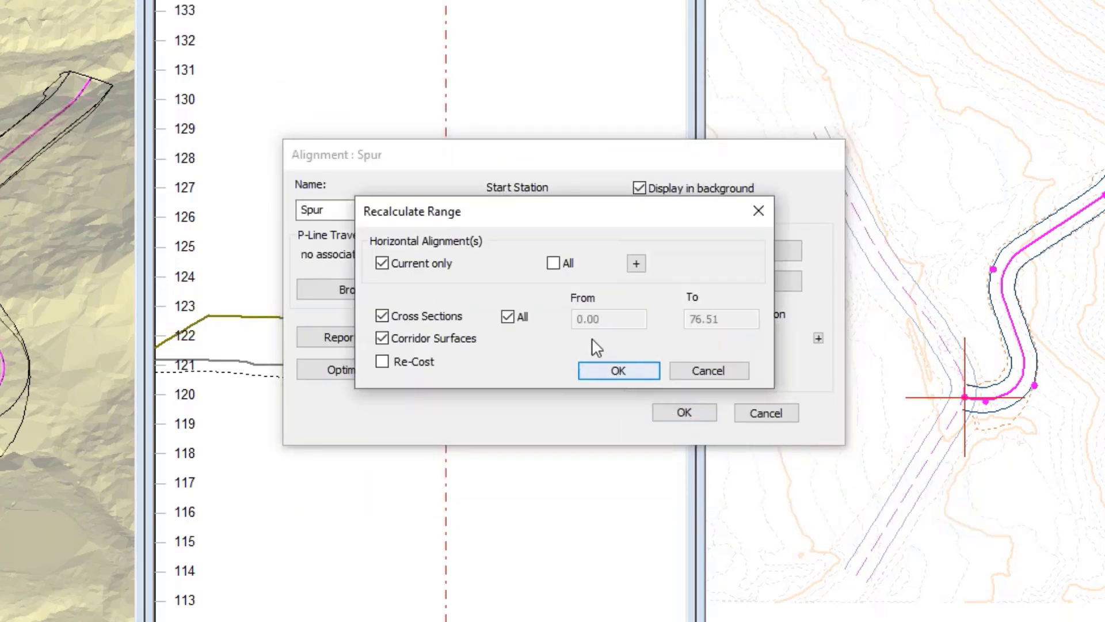
click(553, 264)
click(610, 368)
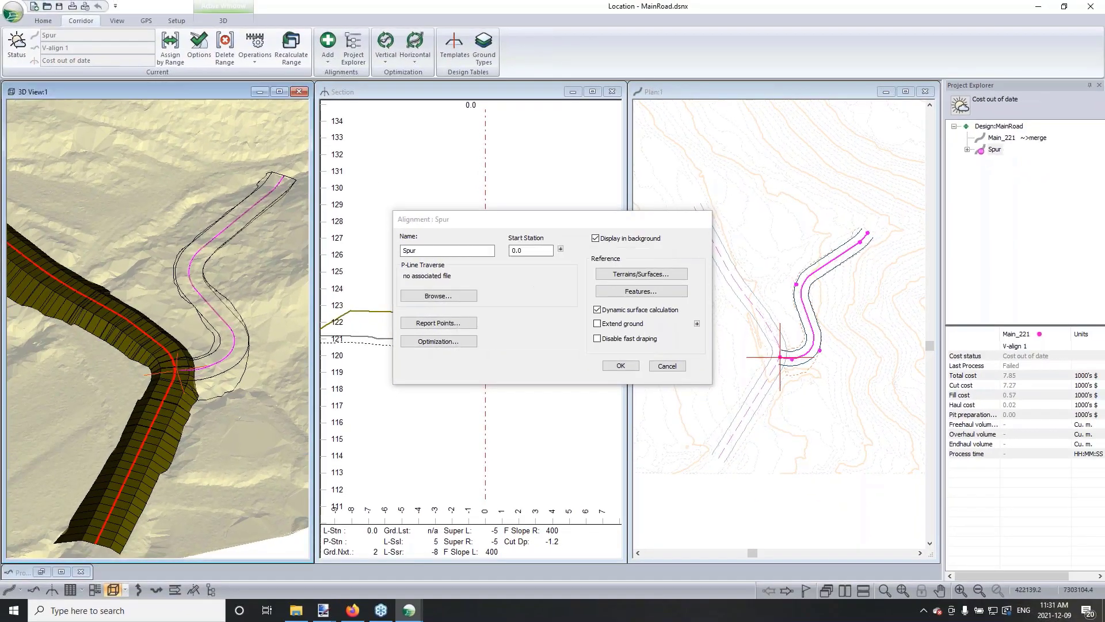
middle_drag(202, 352, 181, 327)
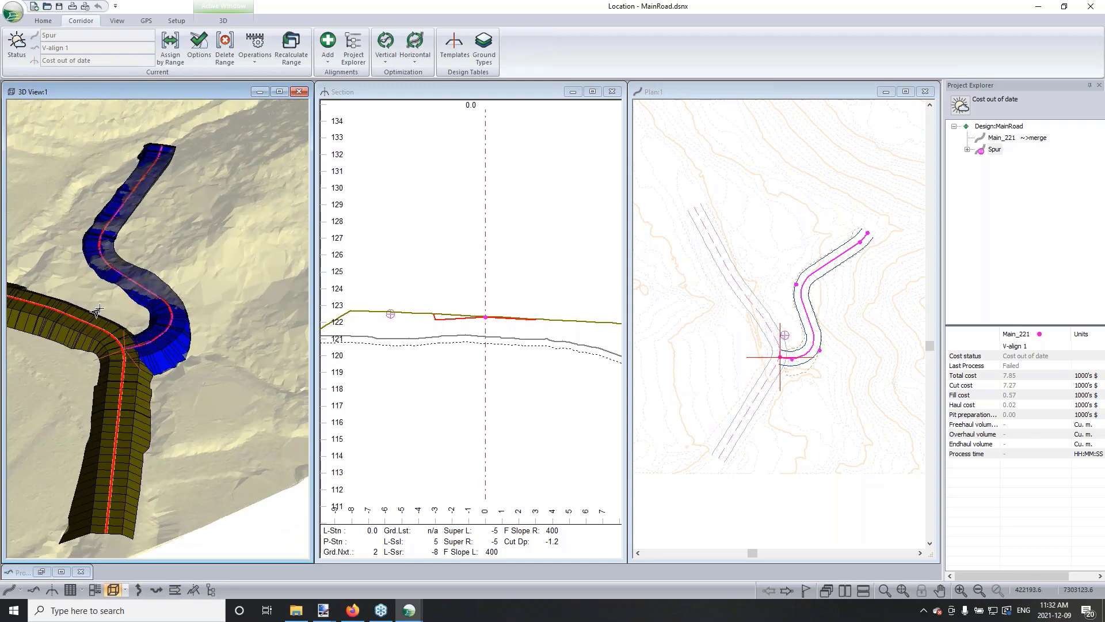
middle_drag(115, 316, 164, 299)
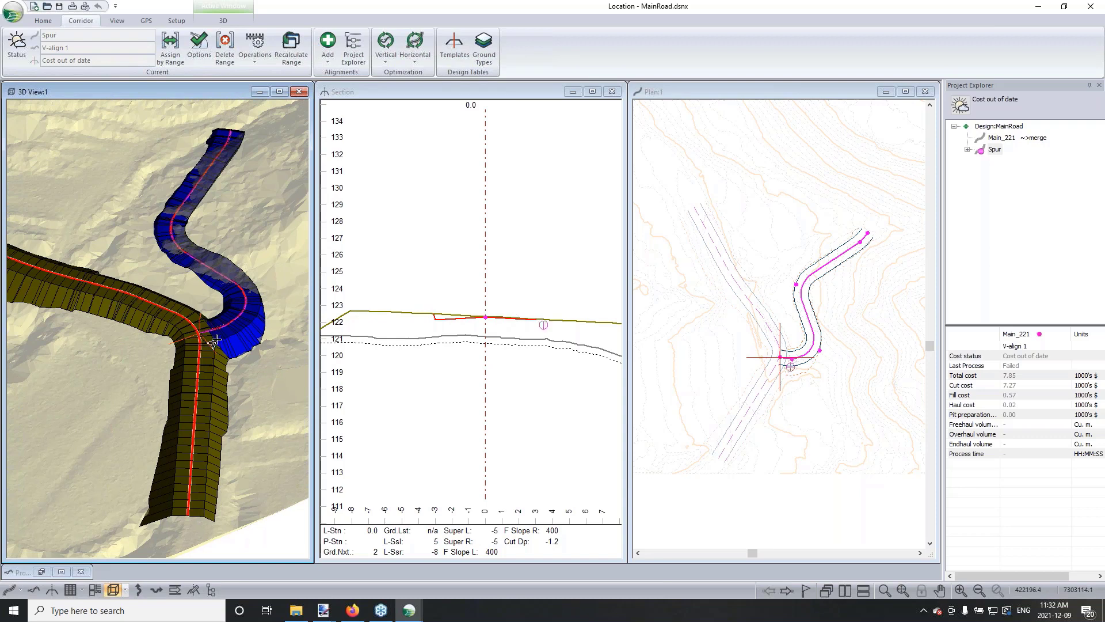
Step: Examine the junction between the main road and blue Spur corridor surfaces in the 3D view
scroll(218, 338, up, 4)
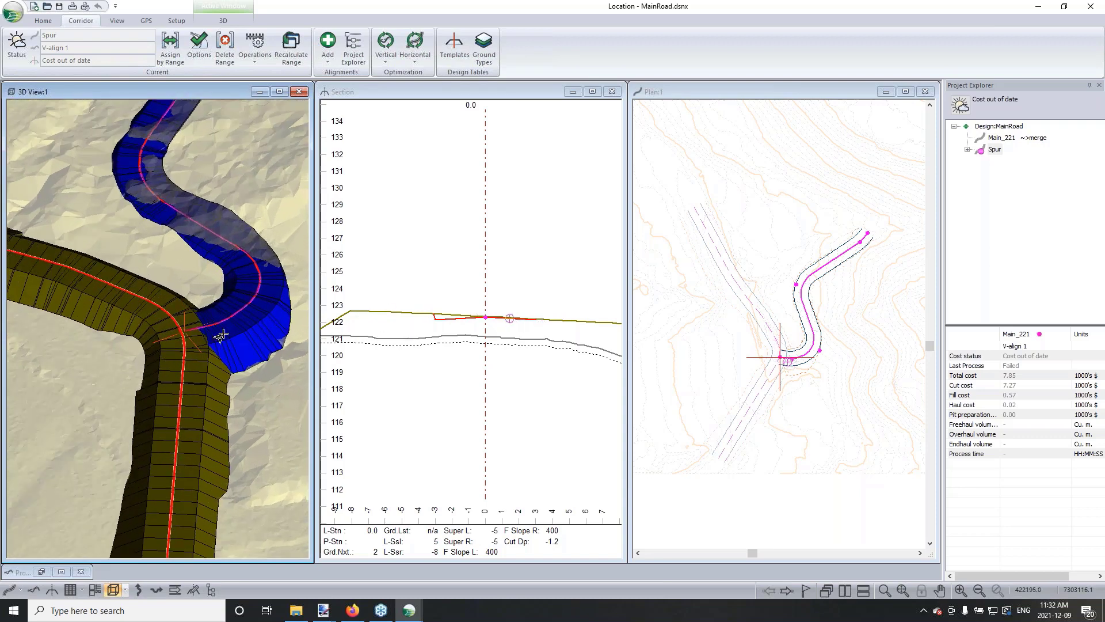
scroll(219, 340, up, 2)
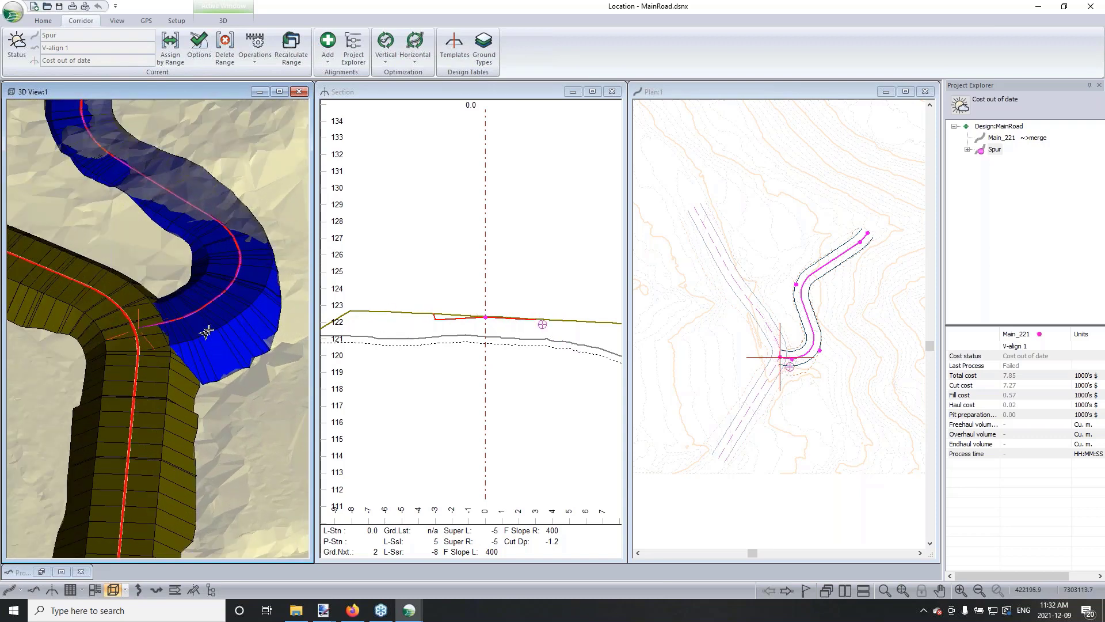
scroll(231, 335, down, 5)
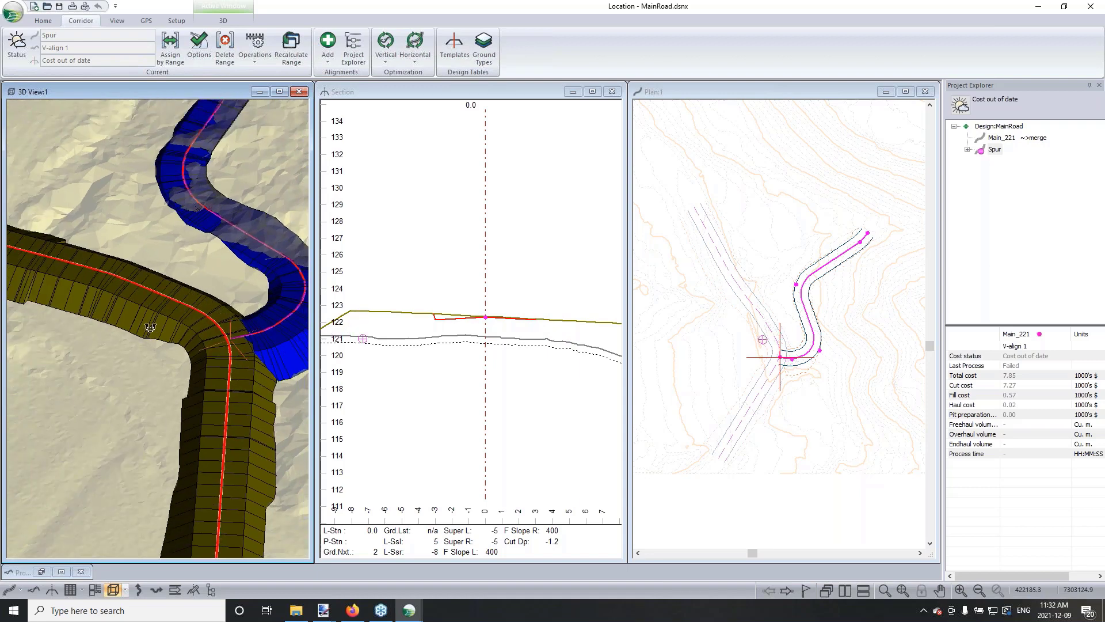
scroll(149, 325, up, 2)
scroll(159, 320, up, 3)
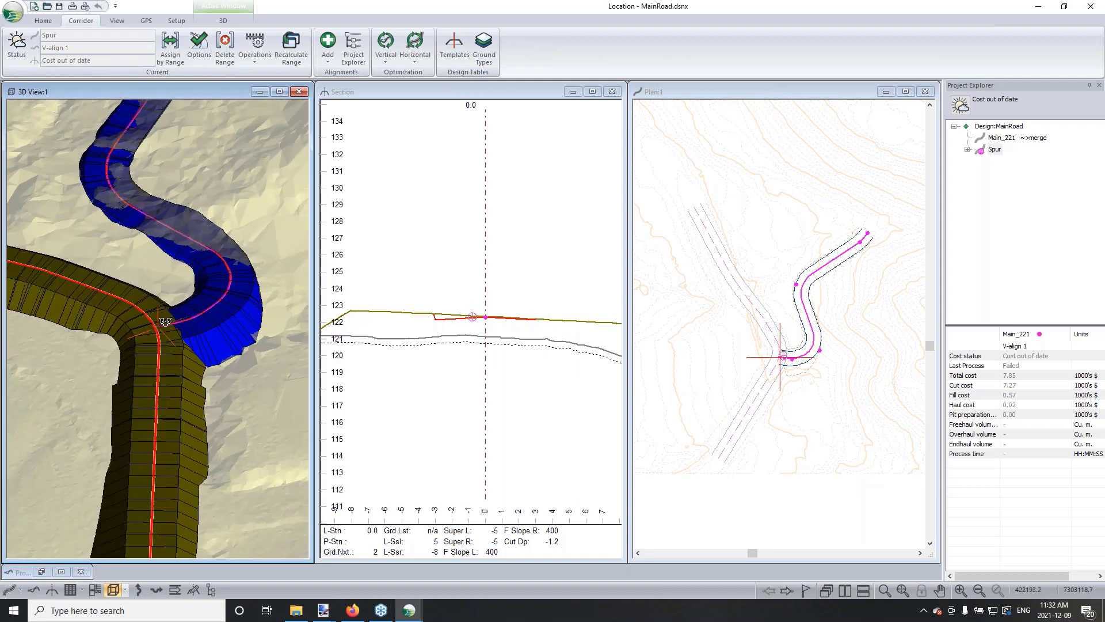
scroll(190, 286, down, 2)
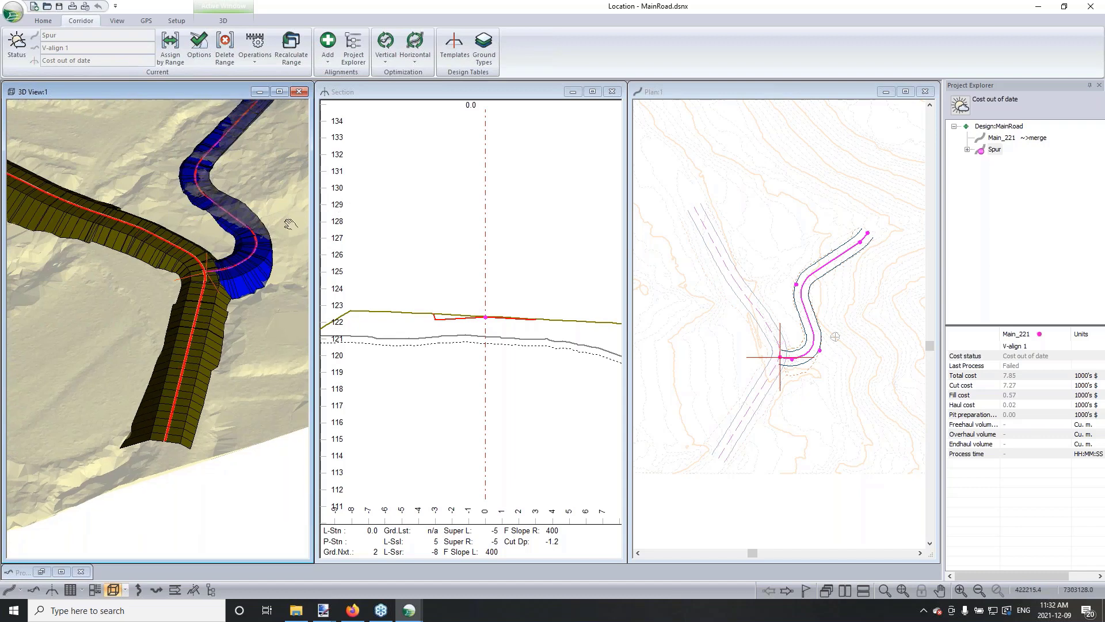
scroll(291, 218, up, 2)
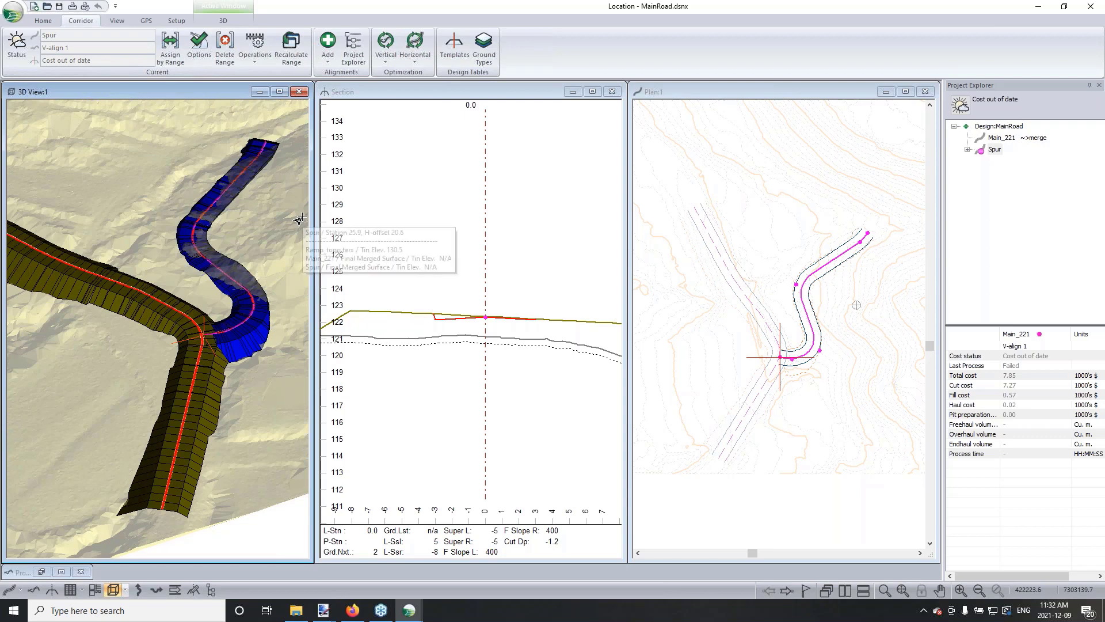
Step: Examine the Spur cross section at station 0.0 out to both edges of the main road surface
click(505, 315)
scroll(403, 339, down, 2)
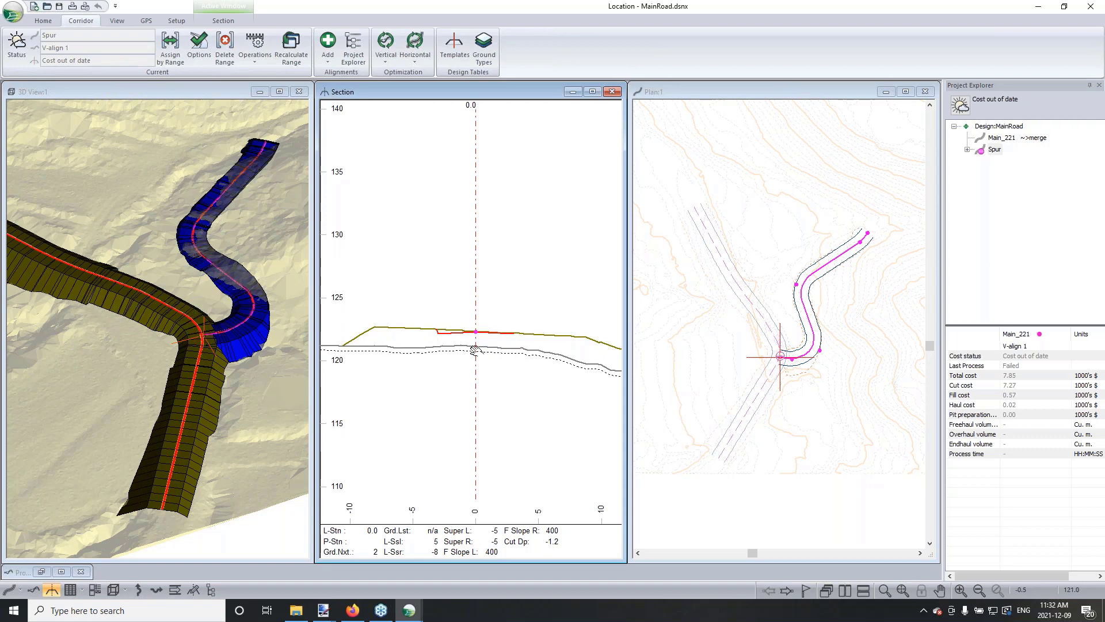
middle_drag(474, 349, 491, 336)
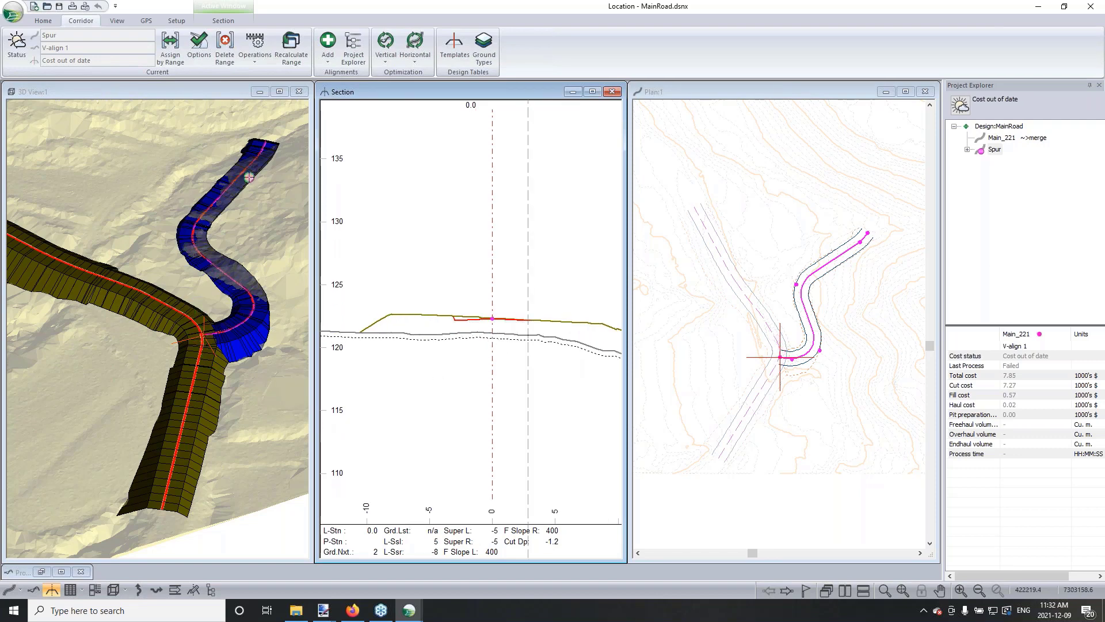
scroll(501, 261, down, 2)
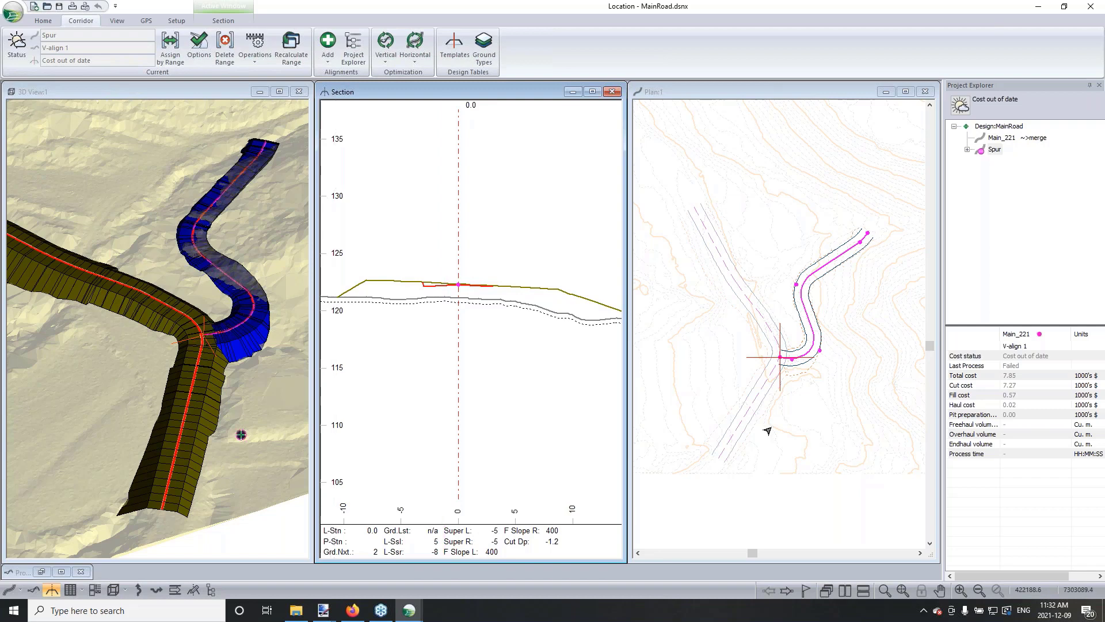
scroll(492, 271, down, 2)
middle_drag(477, 281, 473, 288)
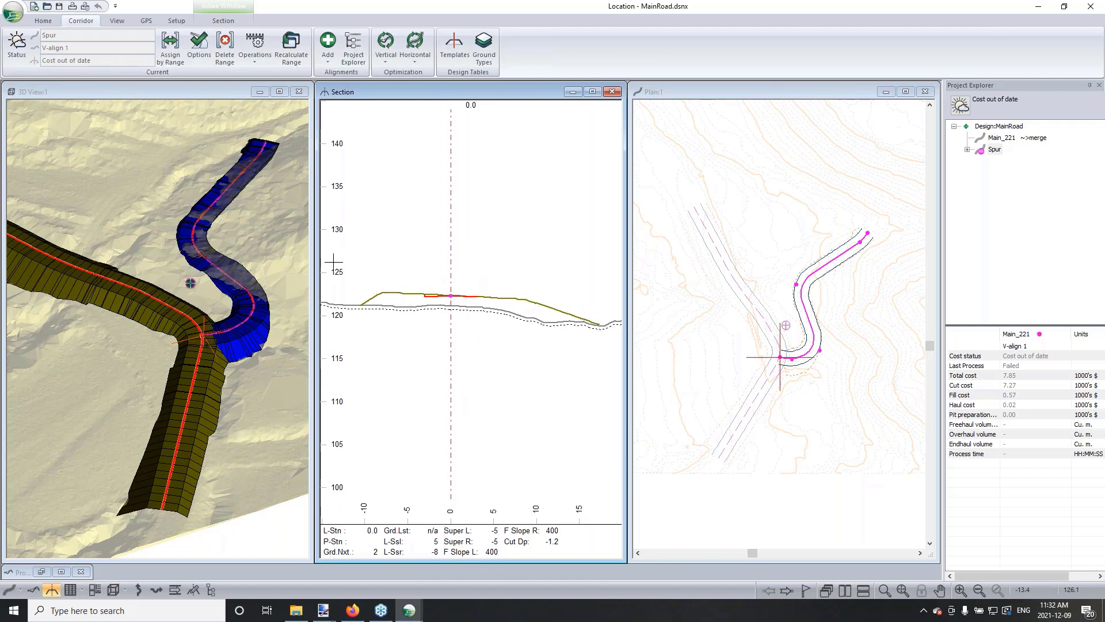
mouse_move(431, 419)
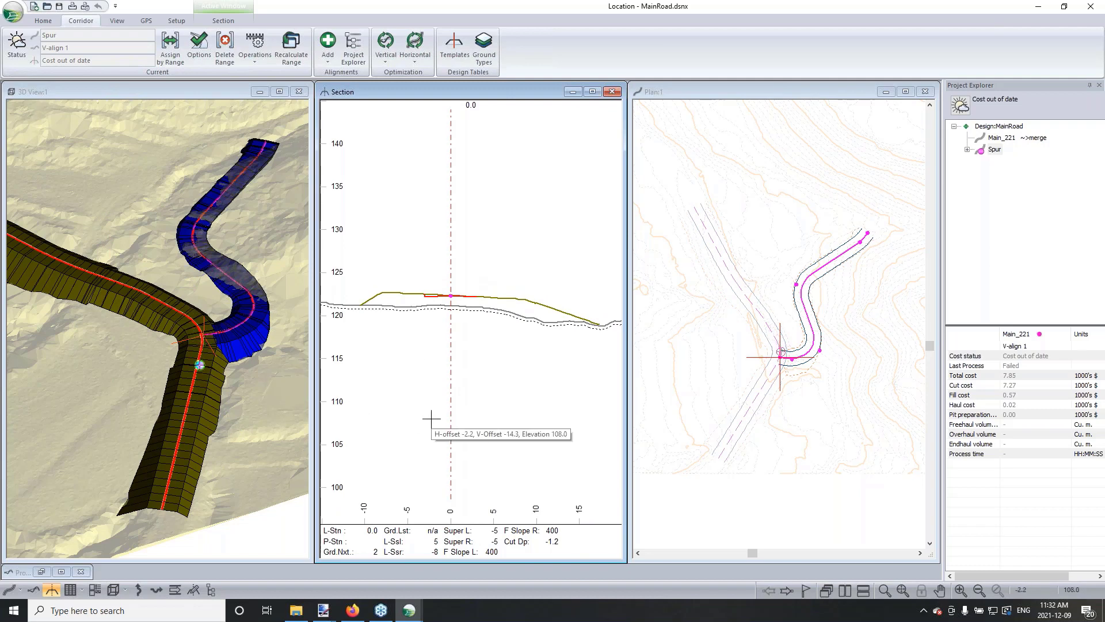
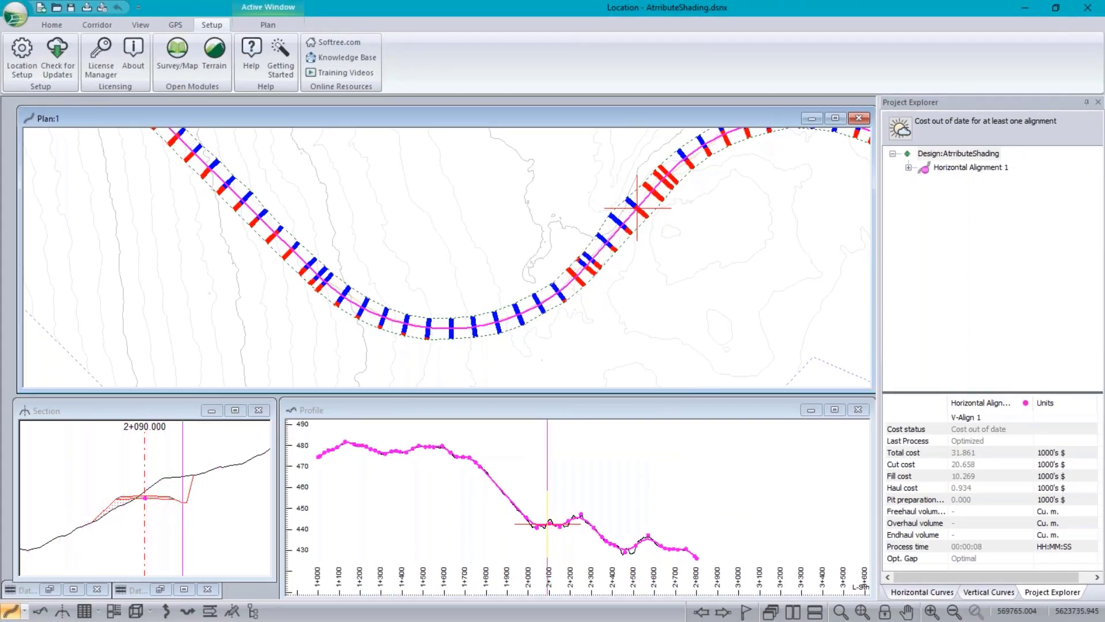
Step: Inspect the cut/fill shading along the alignment in the AtrributeShading design's plan and open the plan shading options
scroll(155, 498, up, 2)
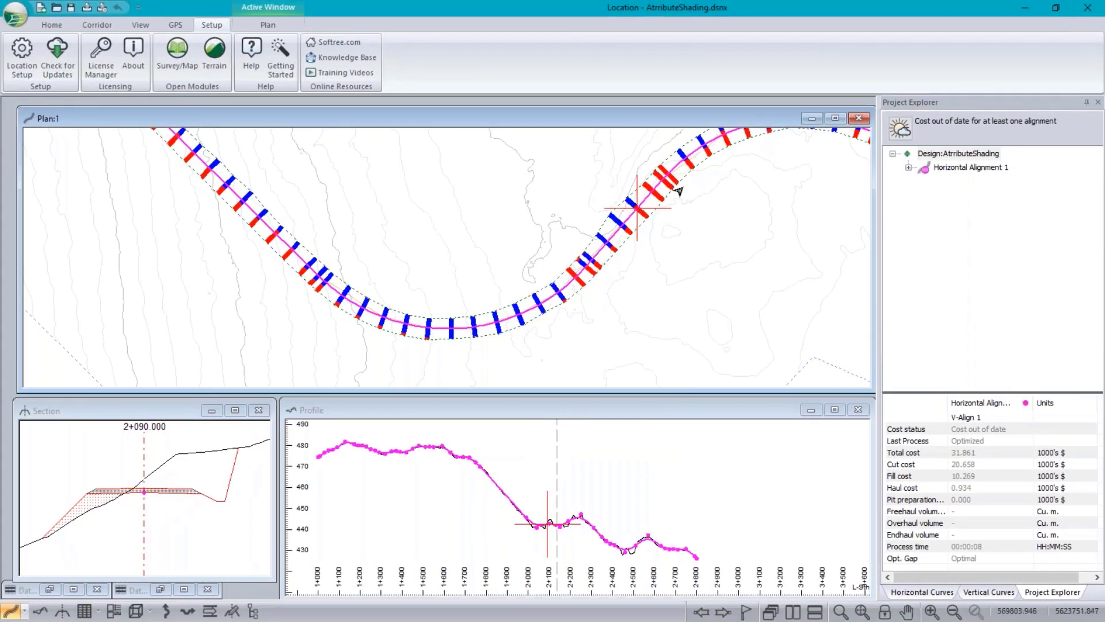
scroll(626, 205, up, 3)
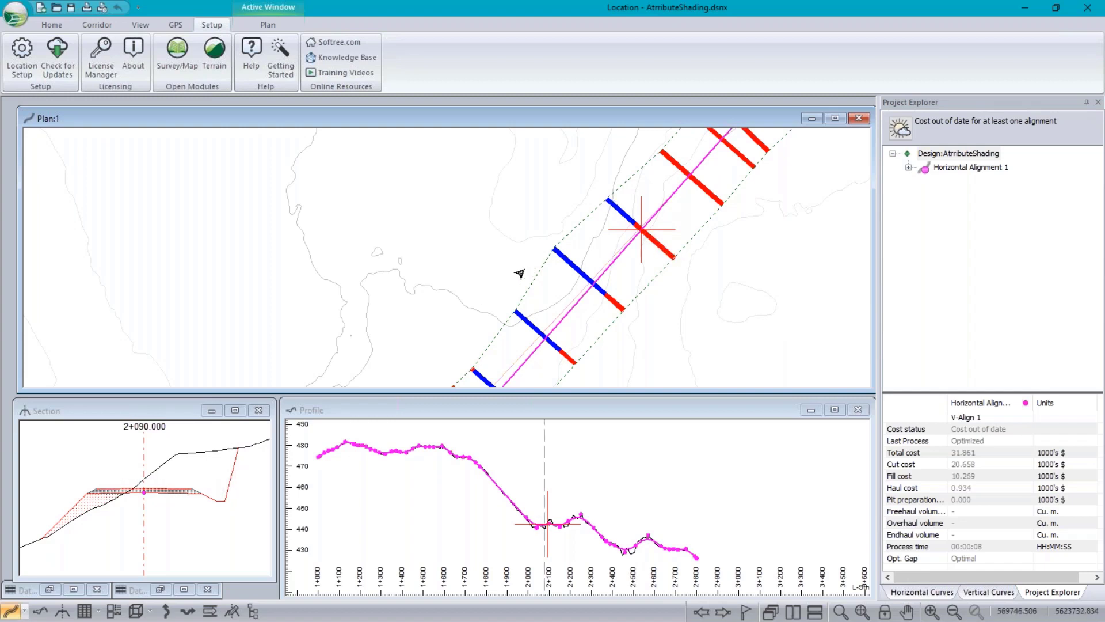
scroll(518, 278, down, 1)
scroll(518, 278, down, 1)
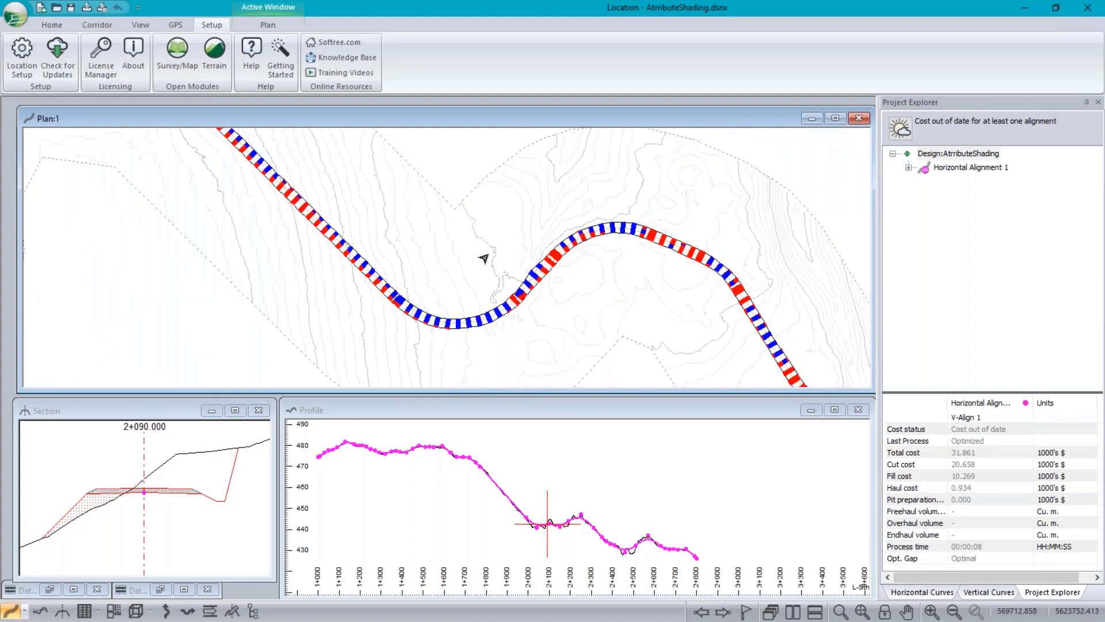
right_click(423, 222)
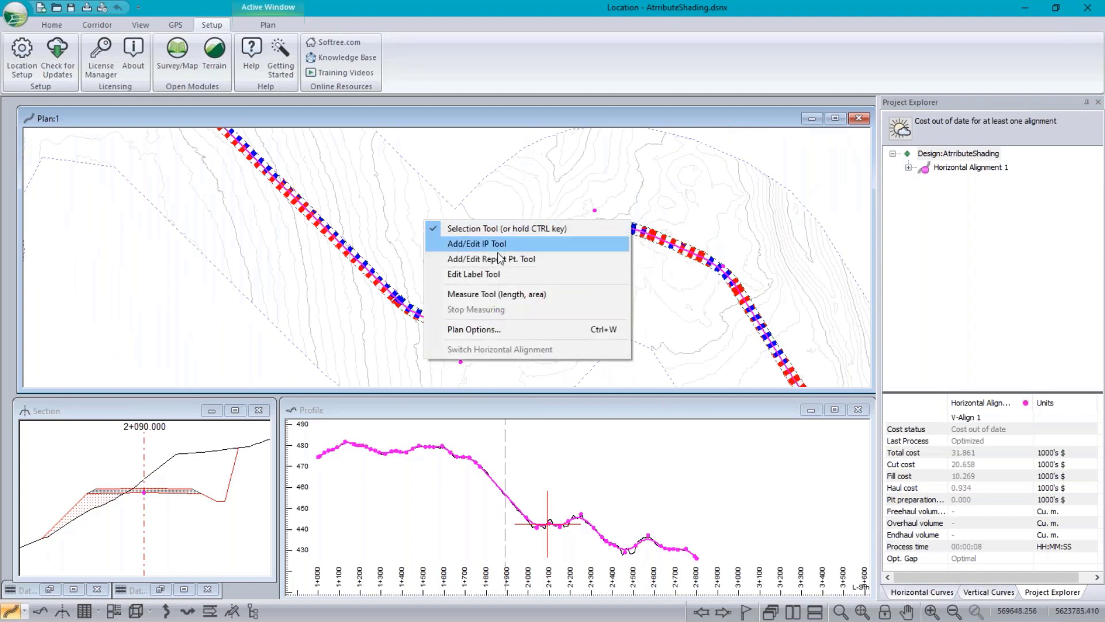
click(474, 328)
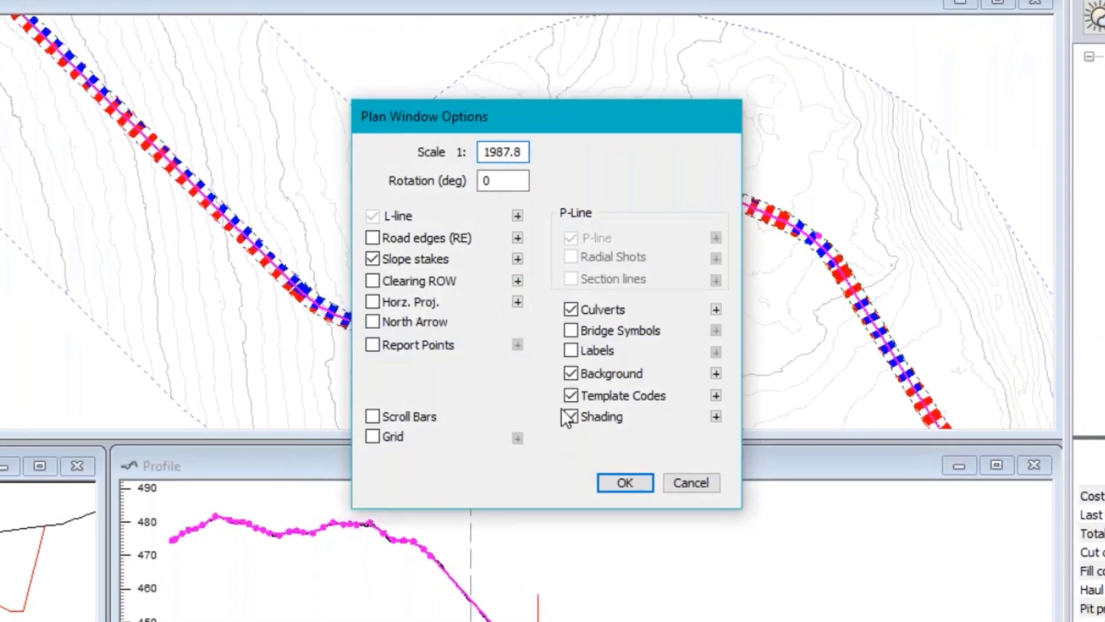
click(717, 415)
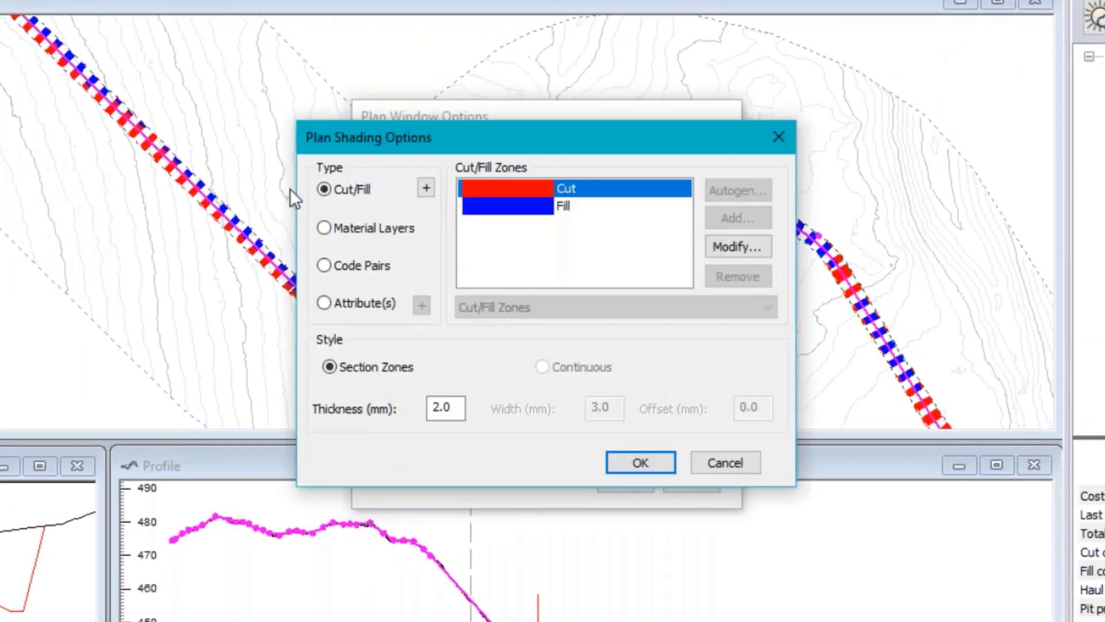
Step: Review attribute shading by Grade and SG Cut A. and its selected data fields, then discard all the plan option changes
click(364, 302)
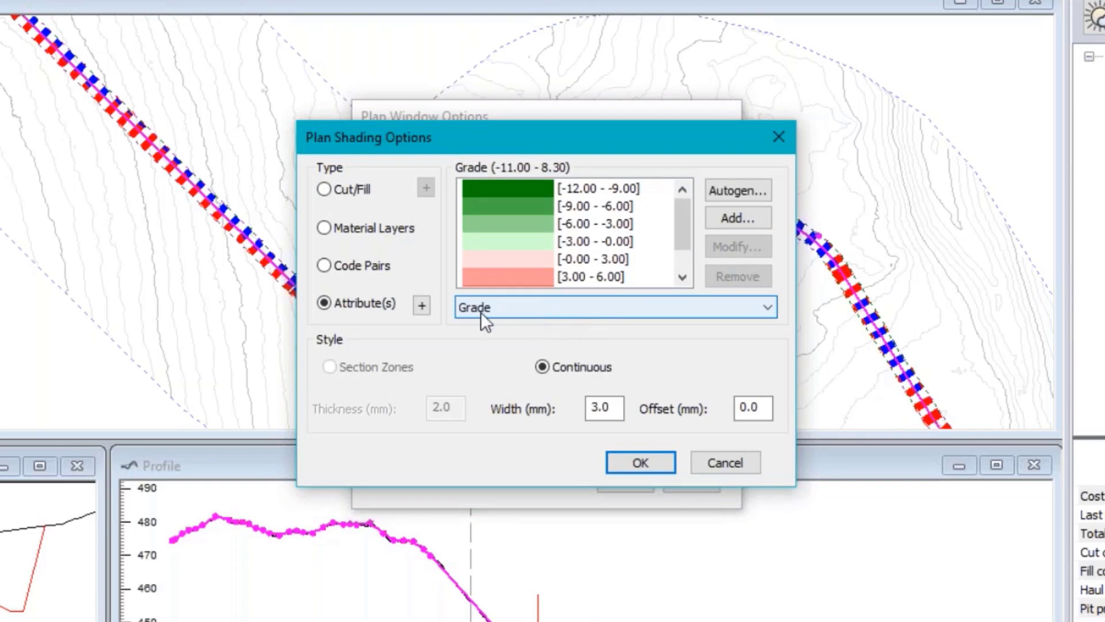
click(421, 305)
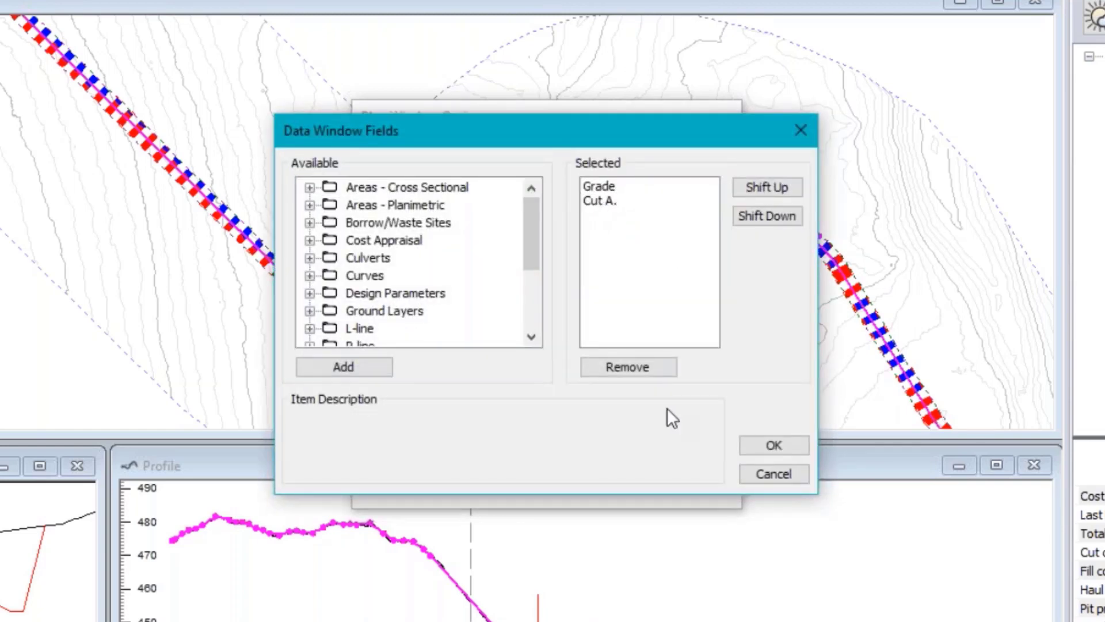
click(790, 474)
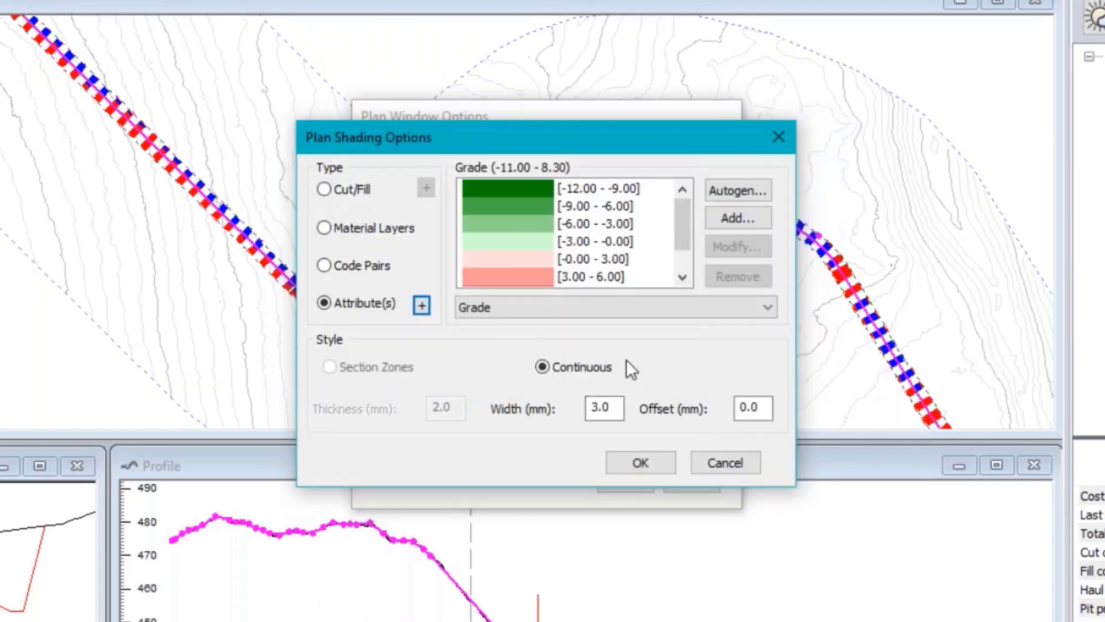
click(602, 312)
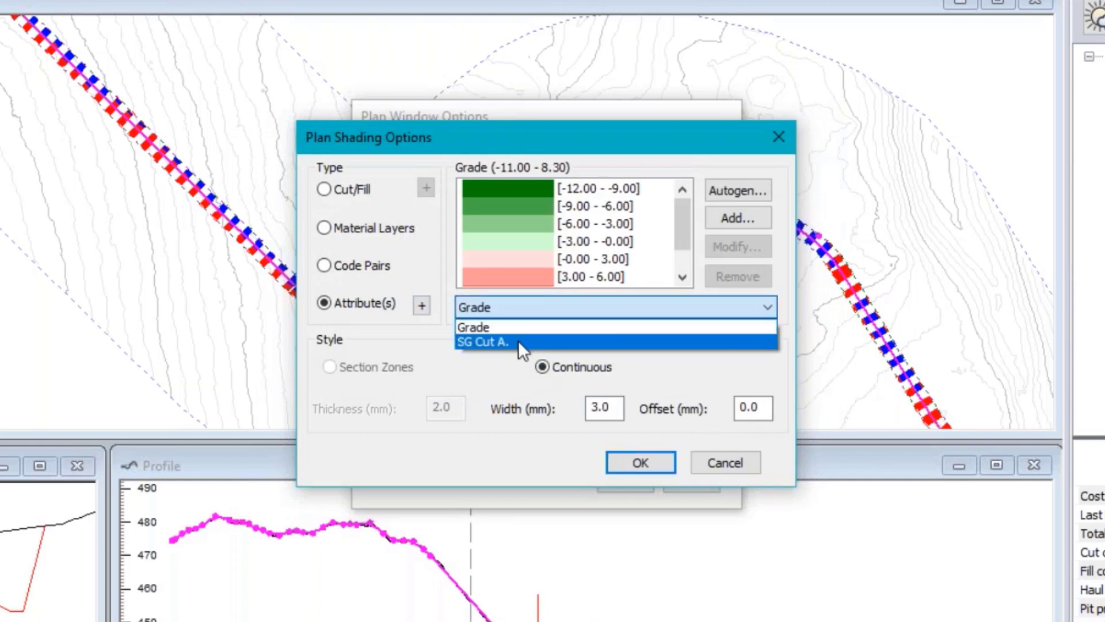
click(518, 341)
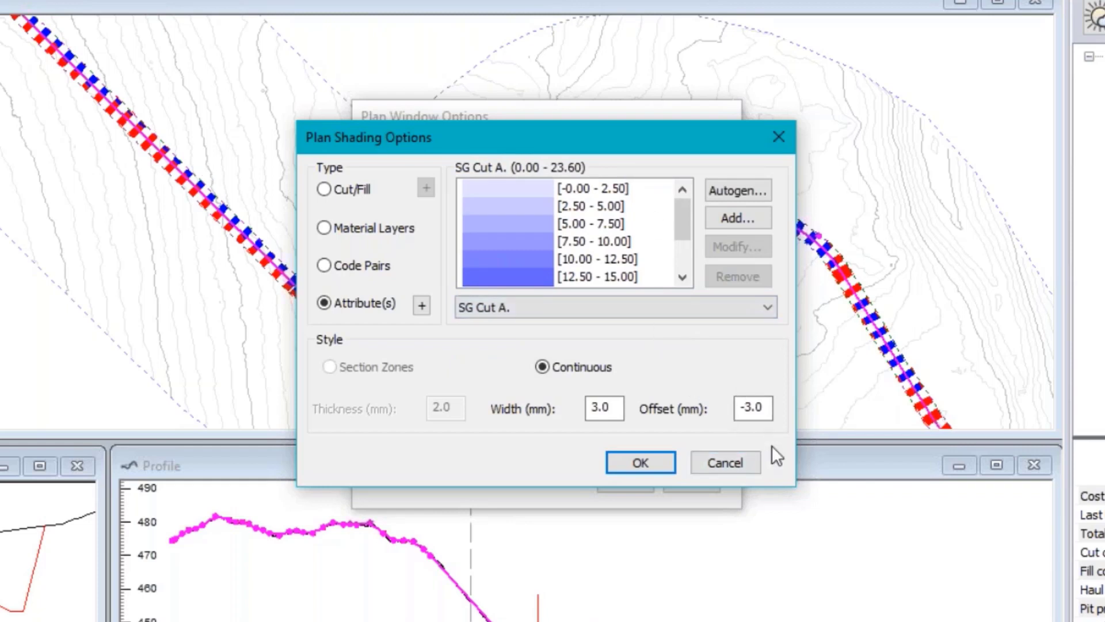
click(734, 467)
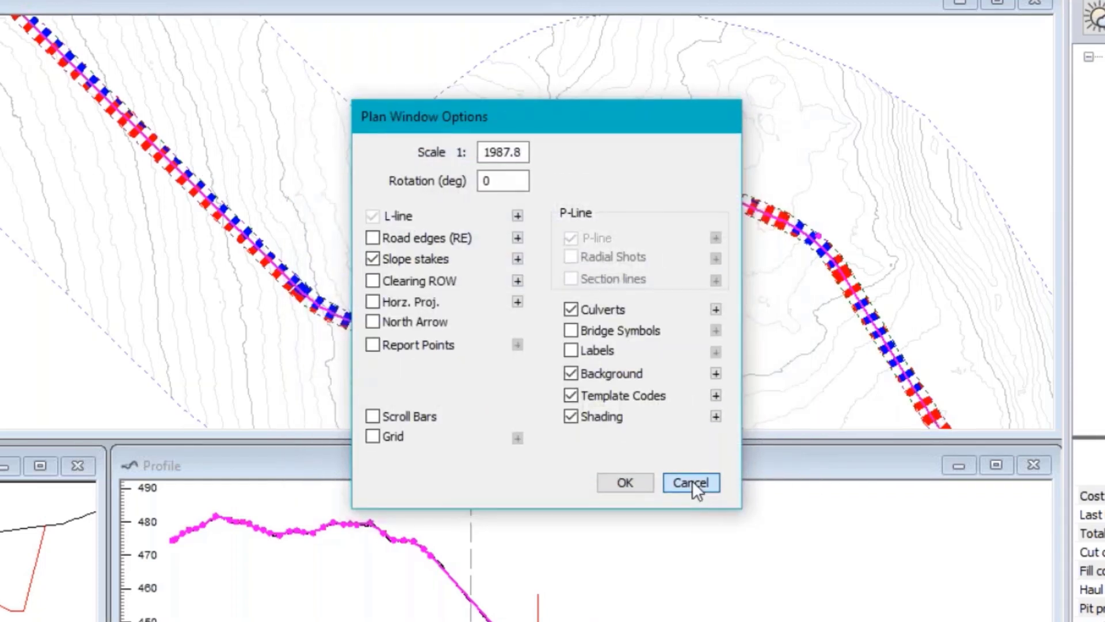
click(693, 481)
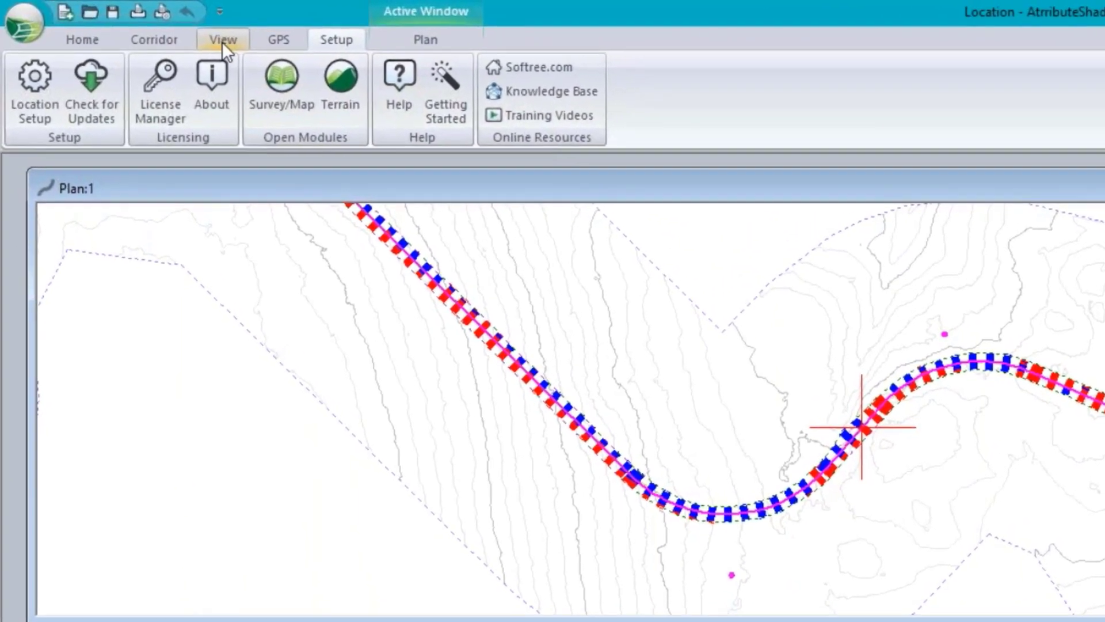
Step: Load the ShadeCutFill.dlt screen layout and inspect the cut/fill shading in plan around station 2+090
click(223, 43)
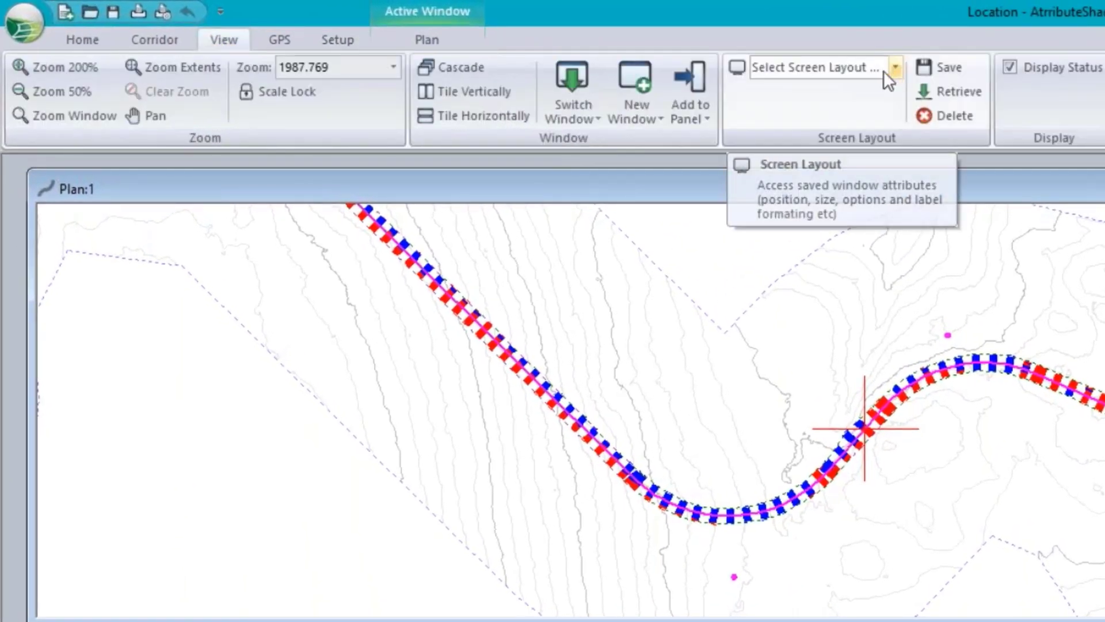
click(895, 67)
scroll(817, 196, down, 2)
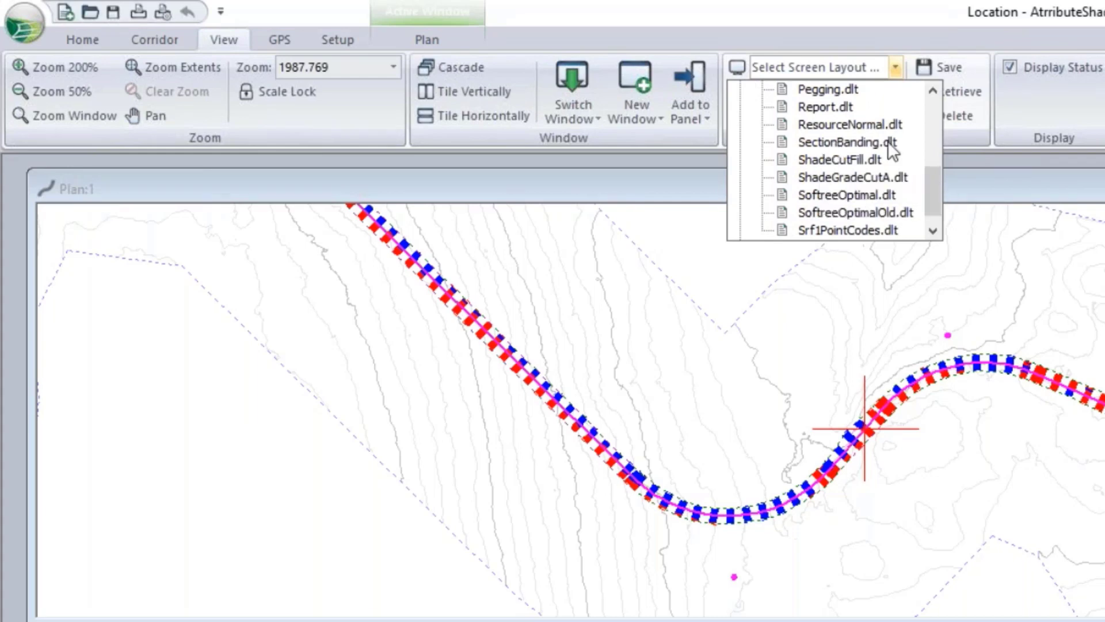
click(906, 160)
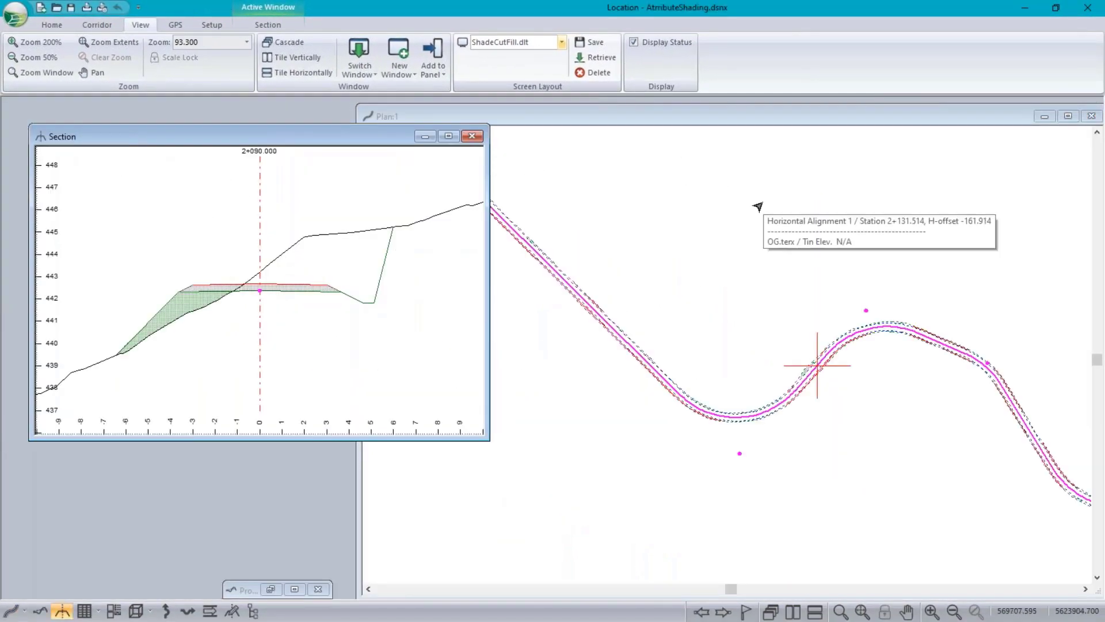
scroll(809, 365, up, 5)
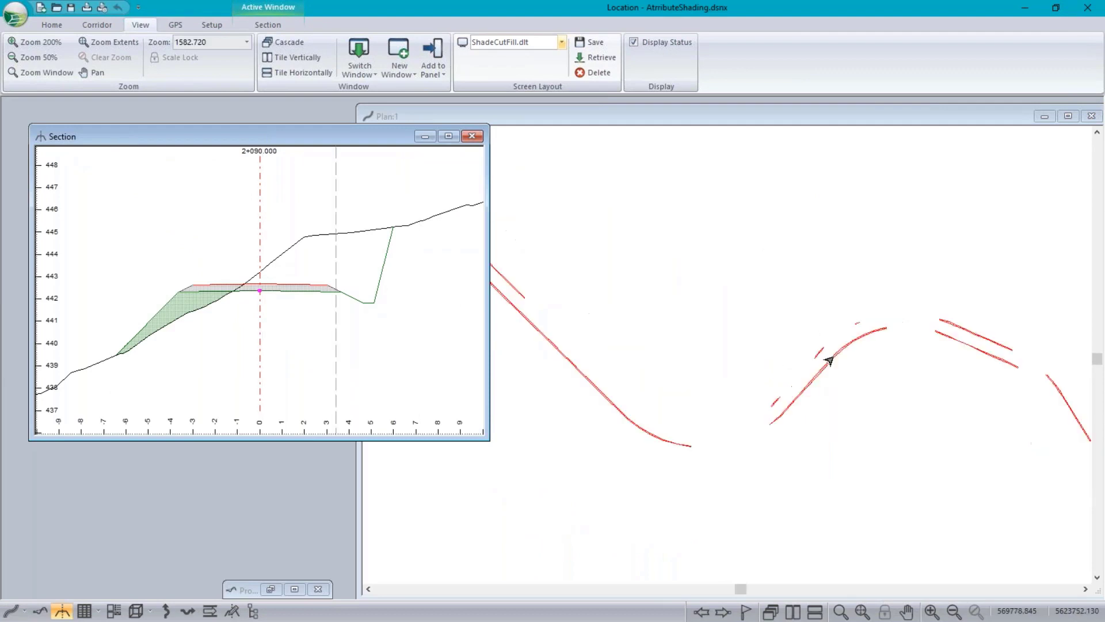
scroll(814, 365, up, 5)
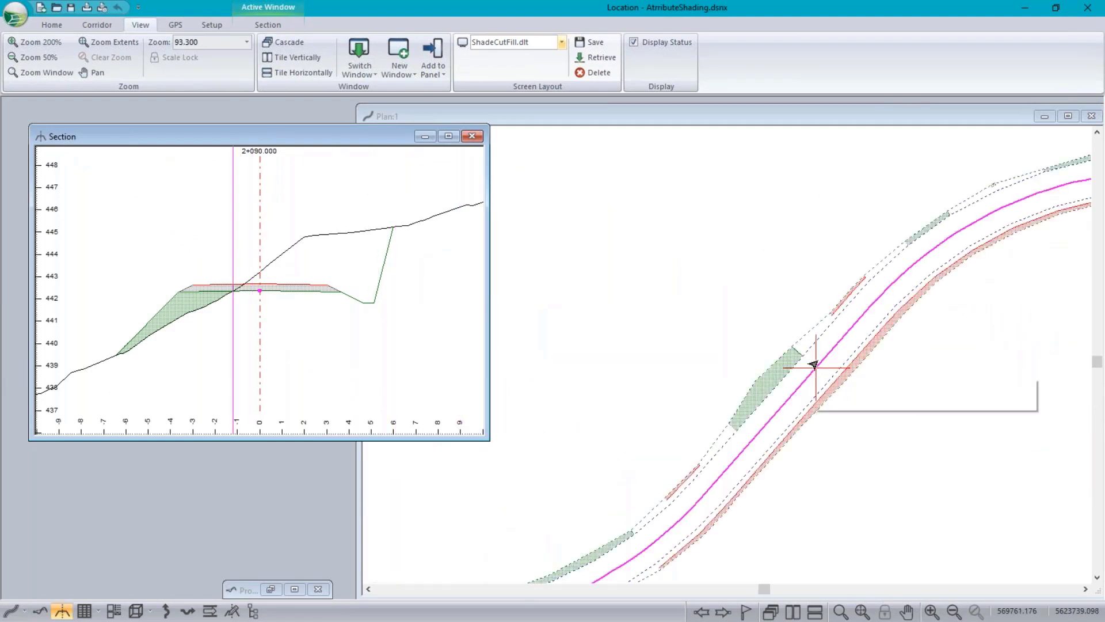
Step: Load the ShadeGradeCutA.dlt screen layout
click(562, 43)
scroll(519, 106, down, 2)
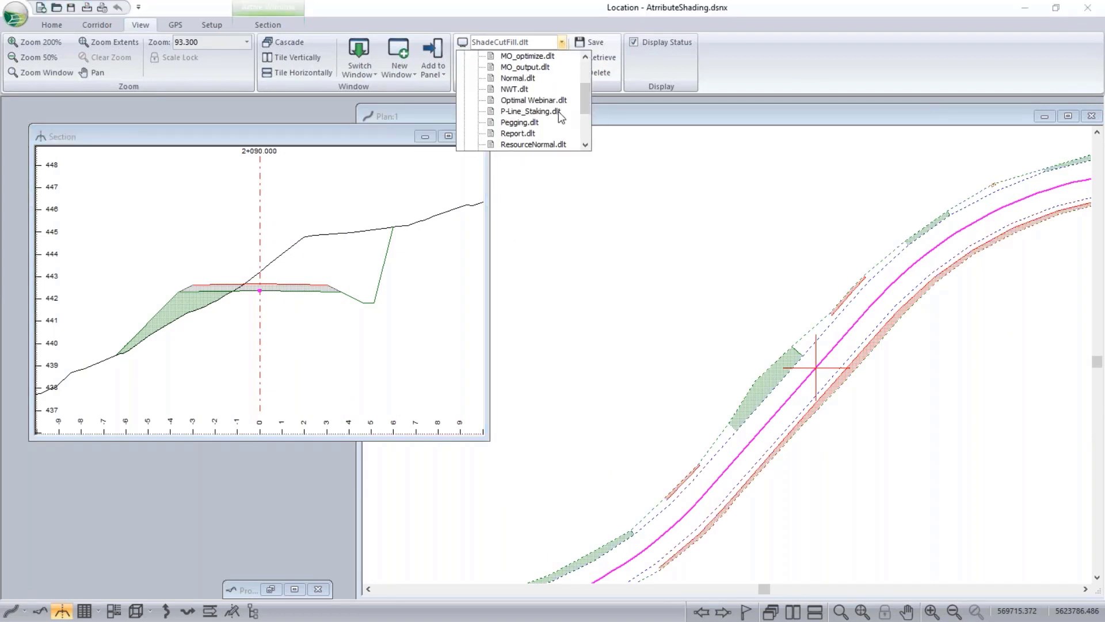
scroll(554, 123, down, 2)
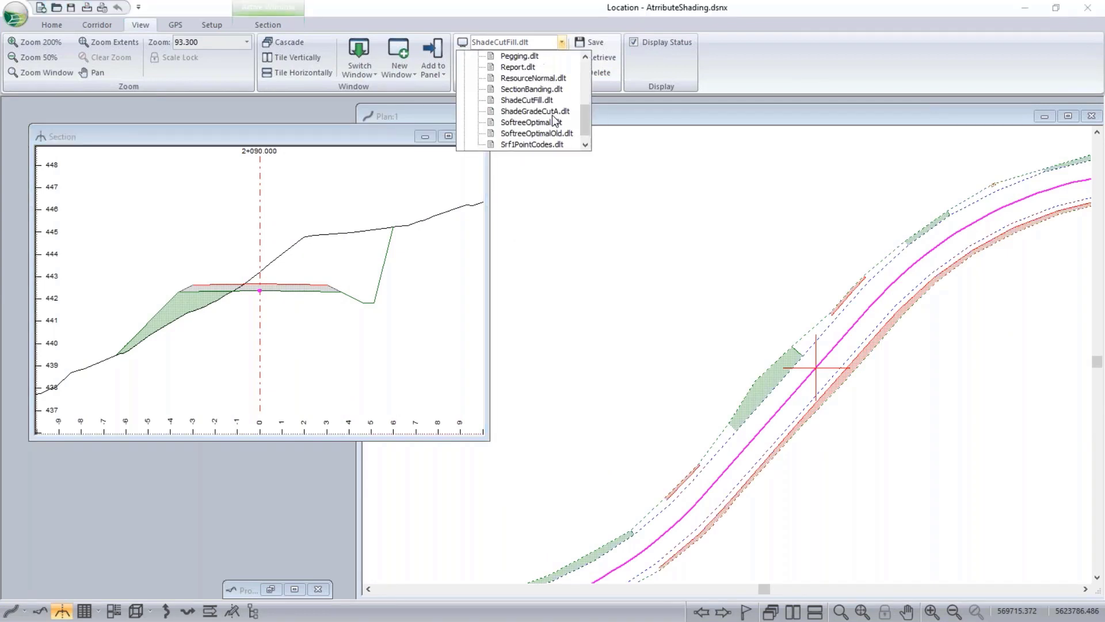
click(523, 113)
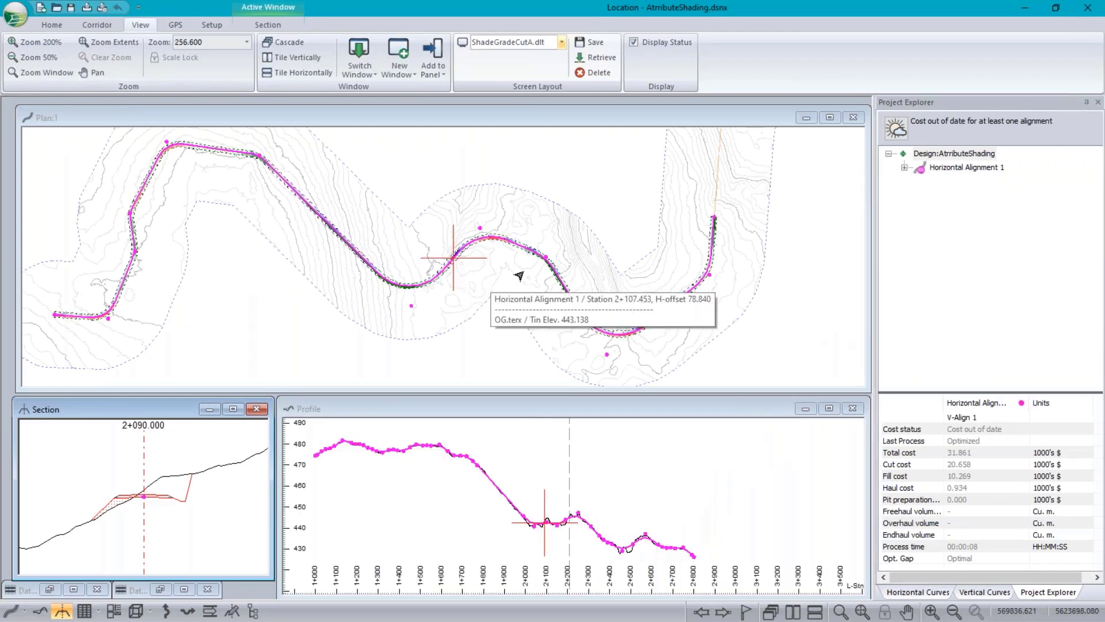
Step: Open the plan's shading options and review the attribute shading intervals for Grade and SG Cut A
right_click(486, 254)
click(518, 359)
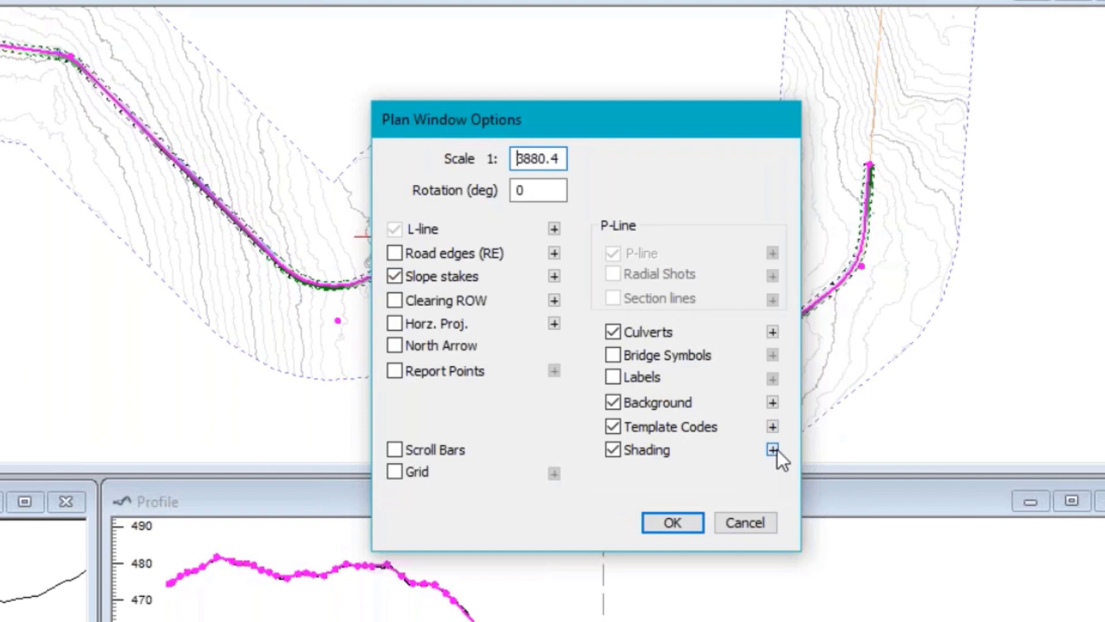
click(772, 449)
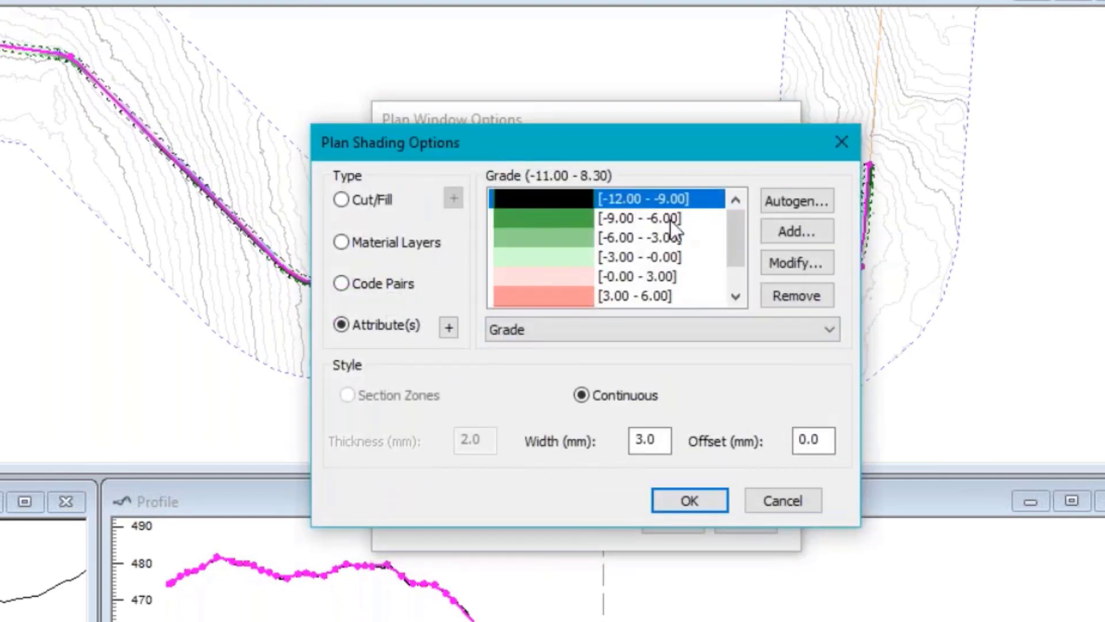
drag(744, 230, 738, 208)
drag(739, 242, 747, 288)
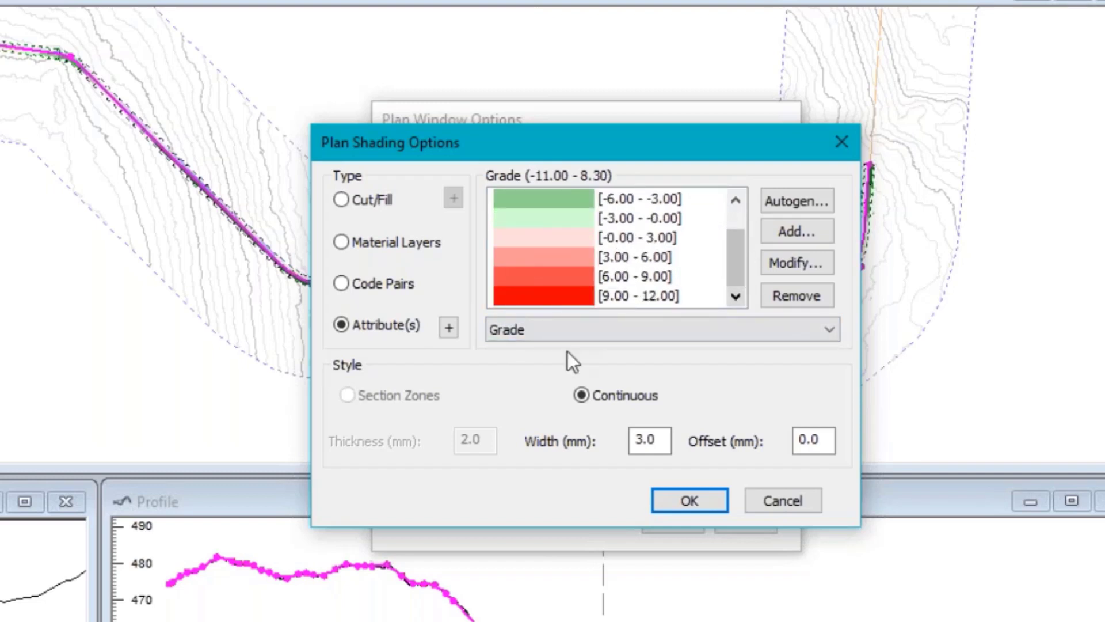
click(682, 327)
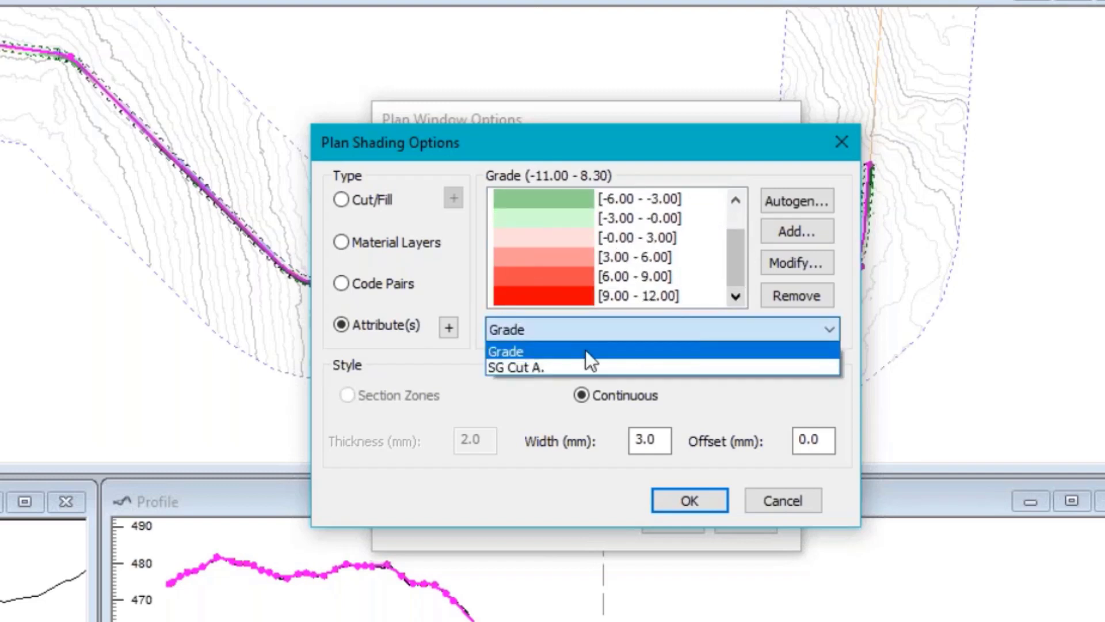
click(561, 368)
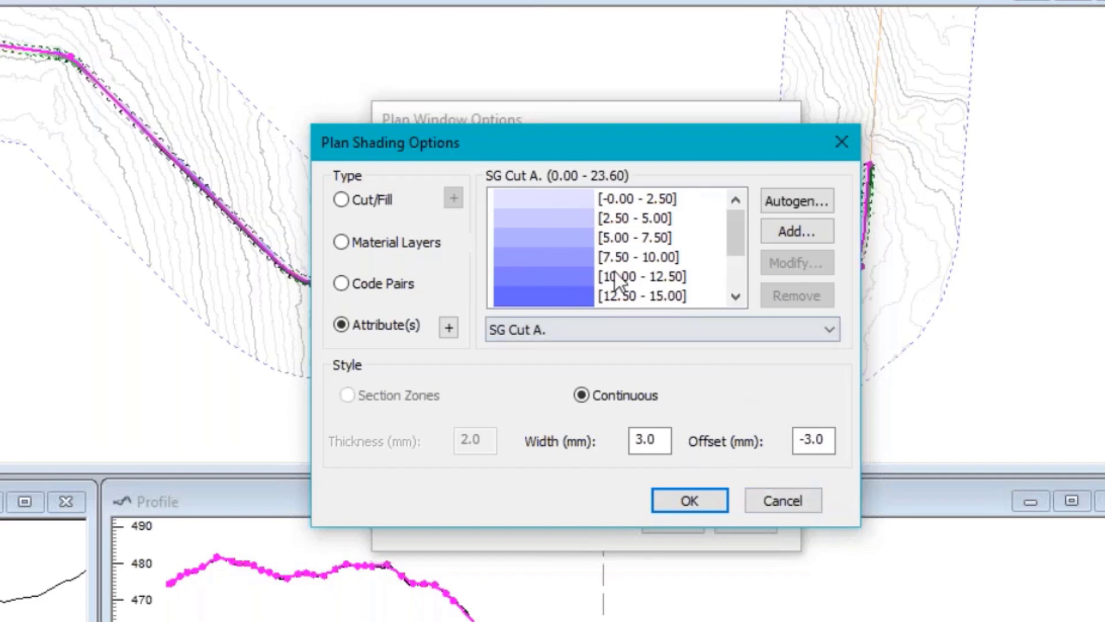
Step: Review the autogenerate settings for the SG Cut A. shading intervals, then cancel all the plan option dialogs
click(809, 202)
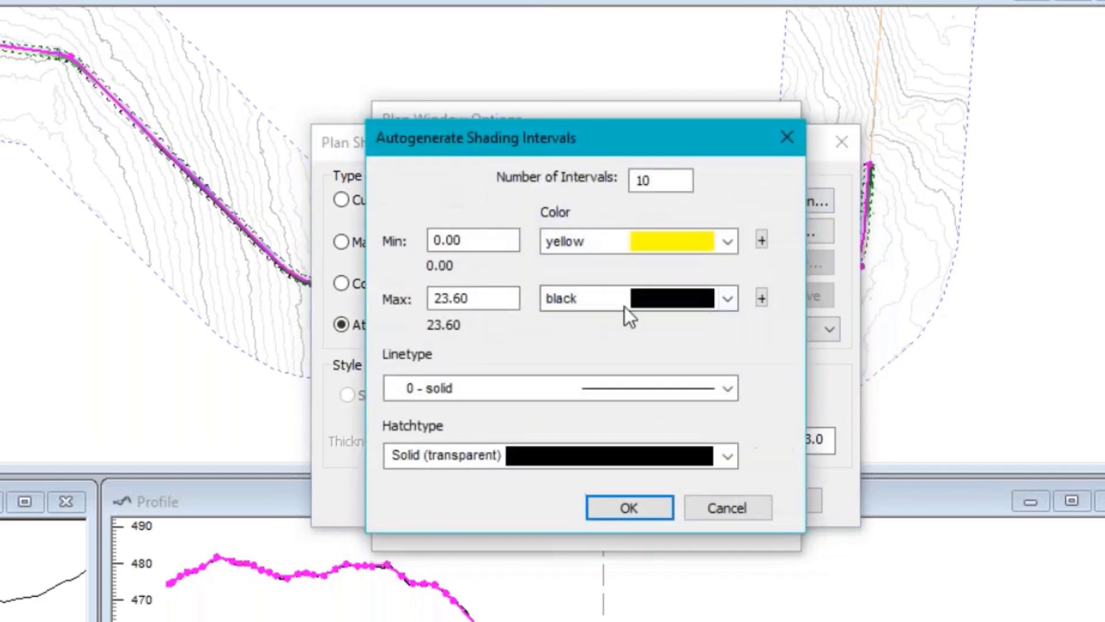
double_click(483, 297)
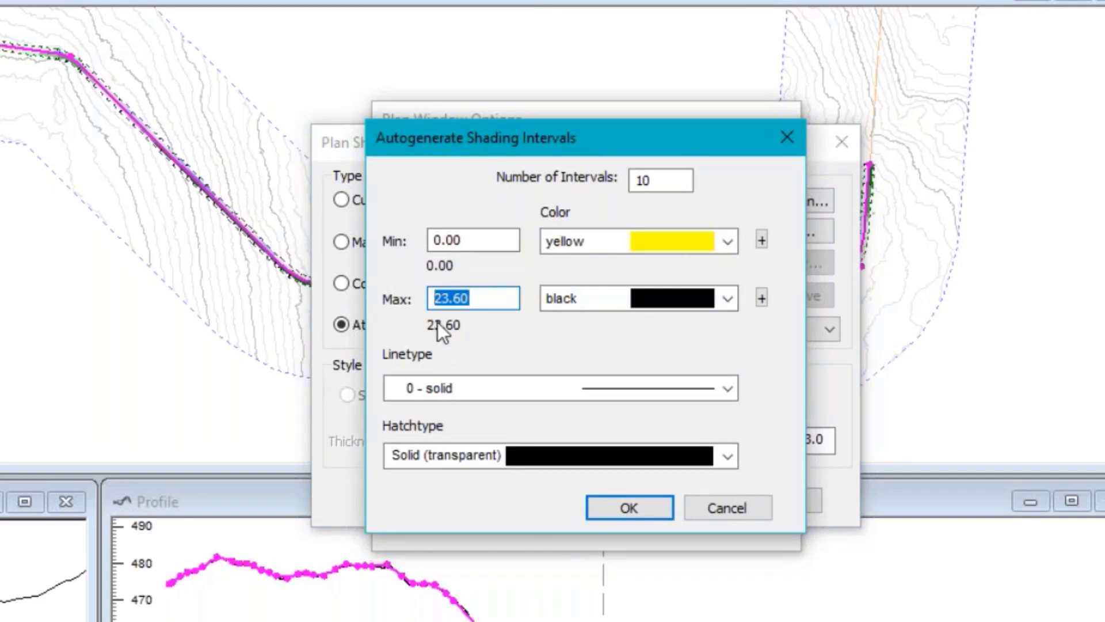
click(743, 509)
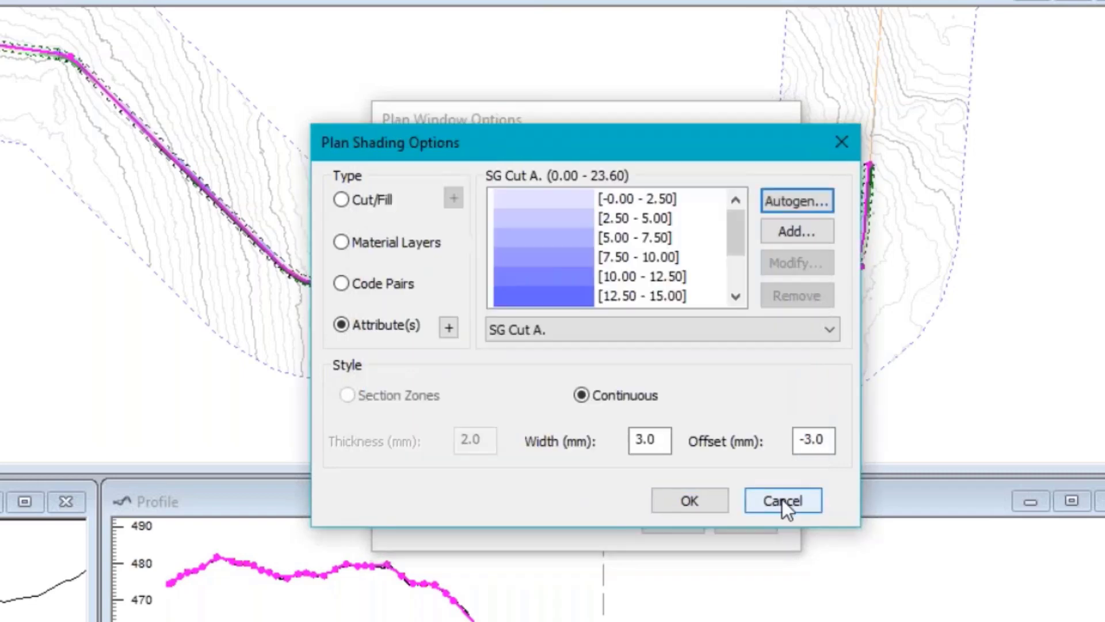
click(780, 501)
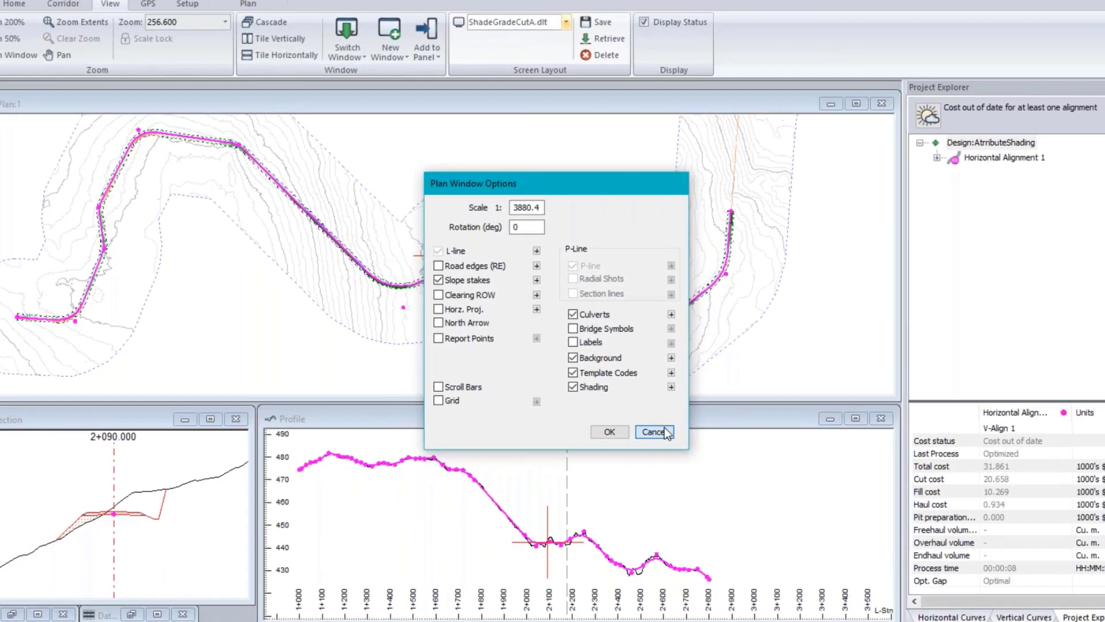
click(662, 431)
Step: Inspect the grade and cut area shading bands along the alignment's curve in plan
scroll(453, 244, up, 5)
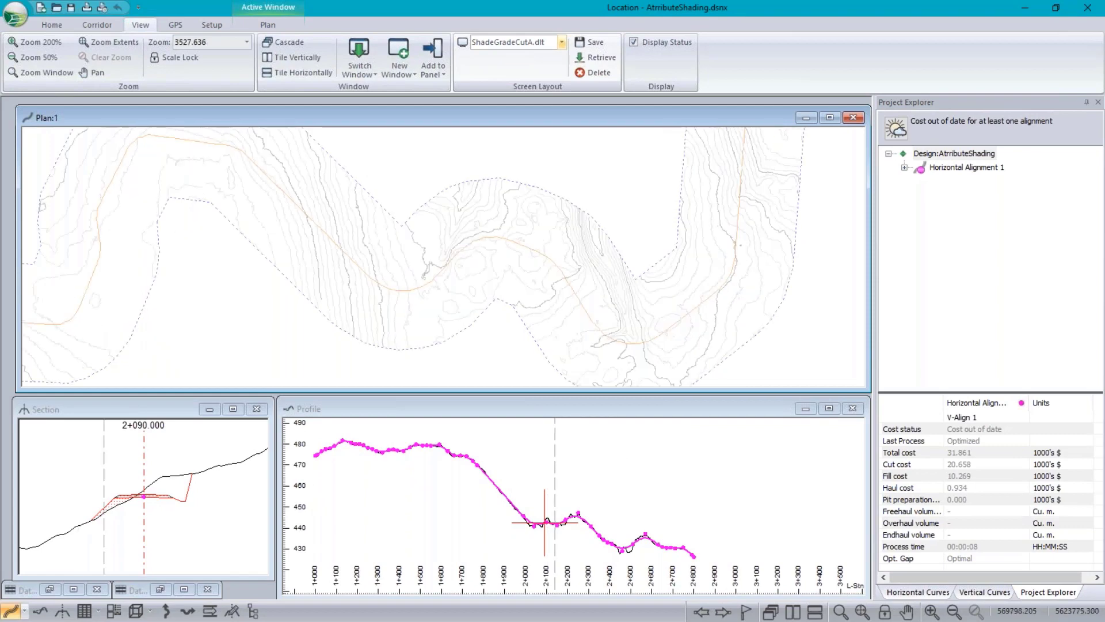
scroll(465, 255, up, 1)
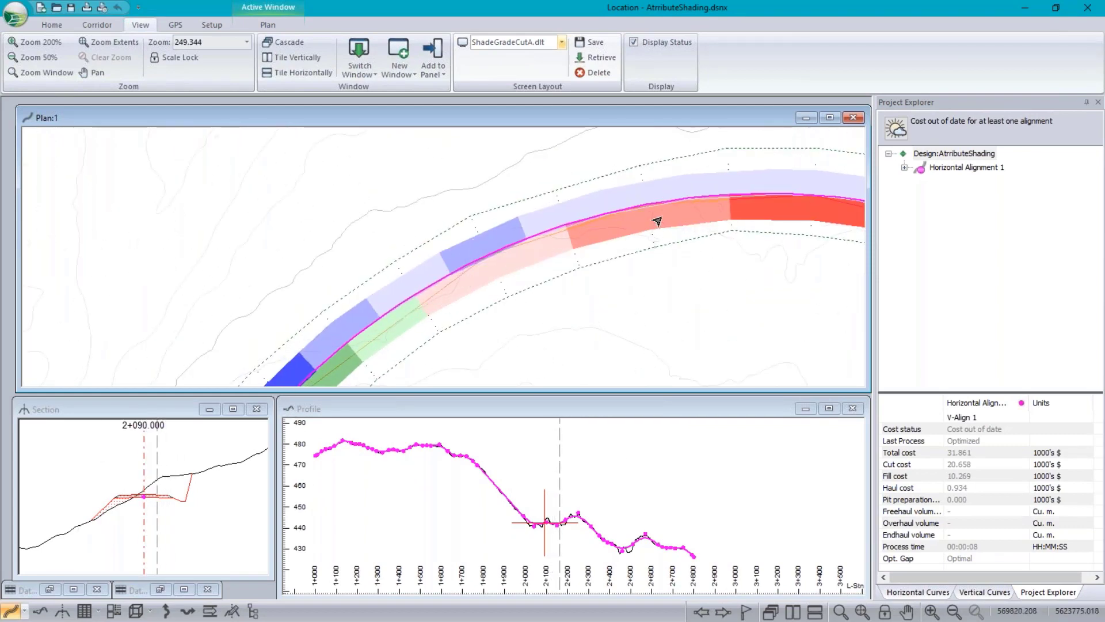
mouse_move(657, 220)
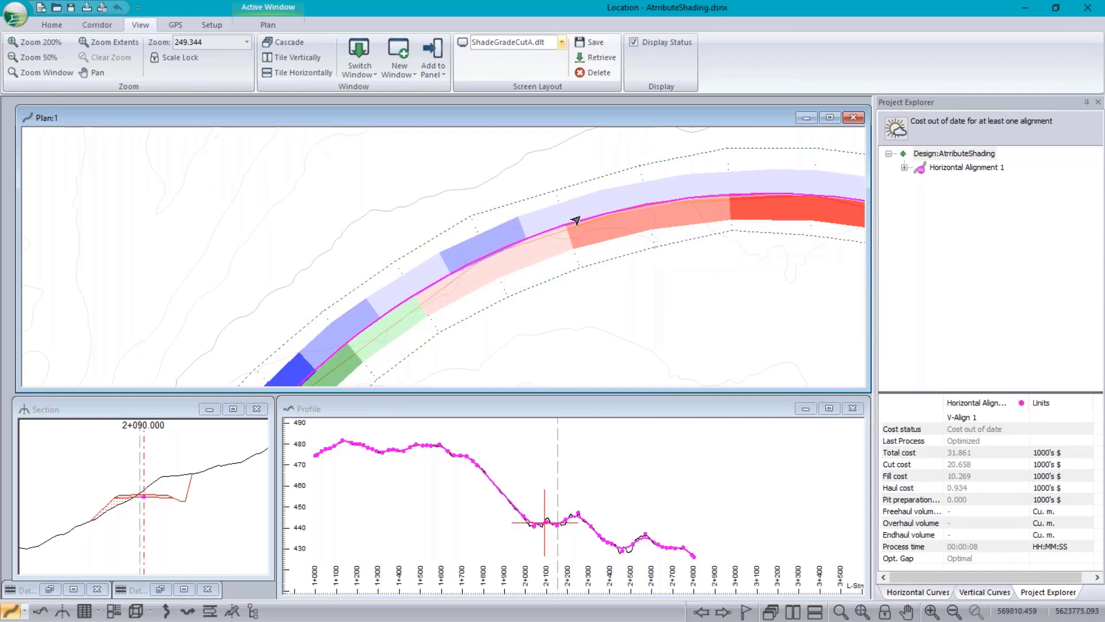
scroll(536, 257, down, 5)
middle_drag(423, 322, 617, 168)
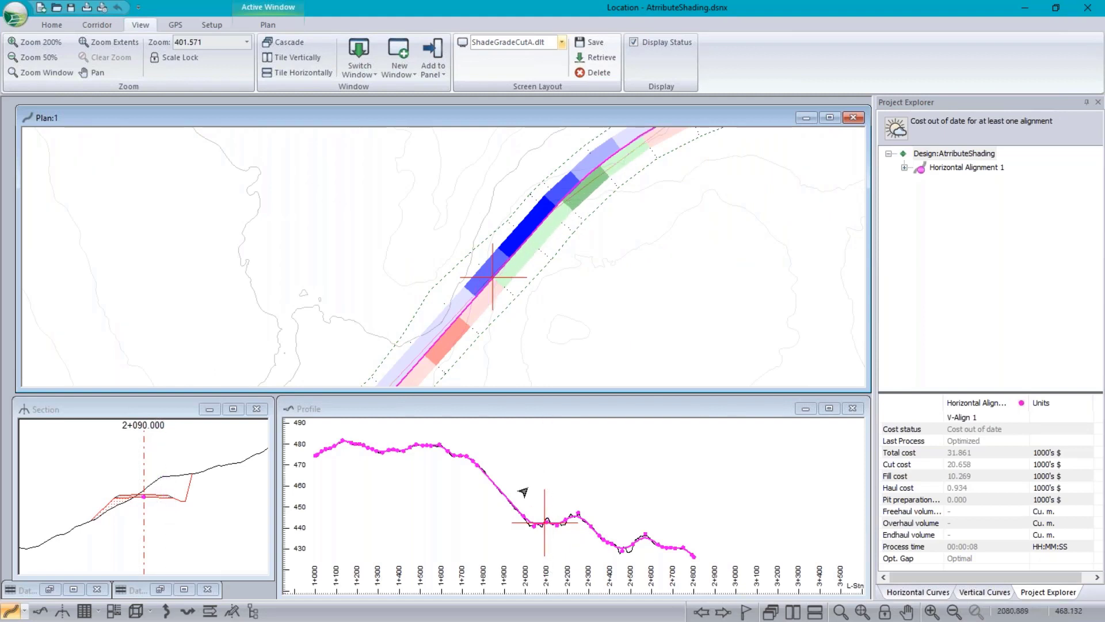
Step: Compare the plan shading with the profile and cross sections at stations 2+100.000 and 2+079.998
scroll(537, 474, up, 5)
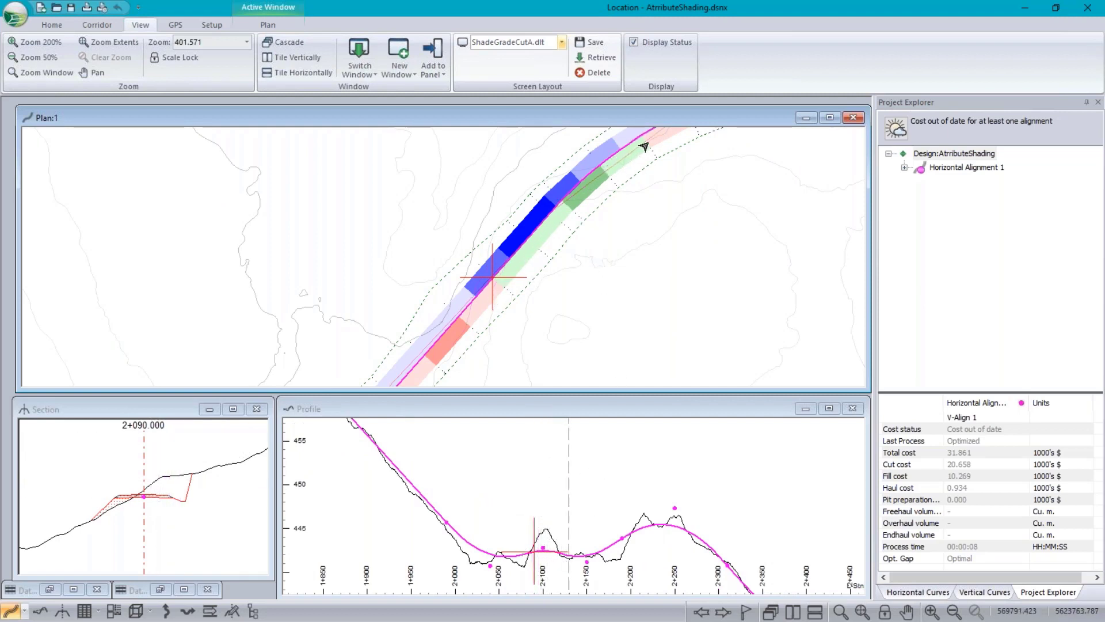
scroll(493, 311, up, 2)
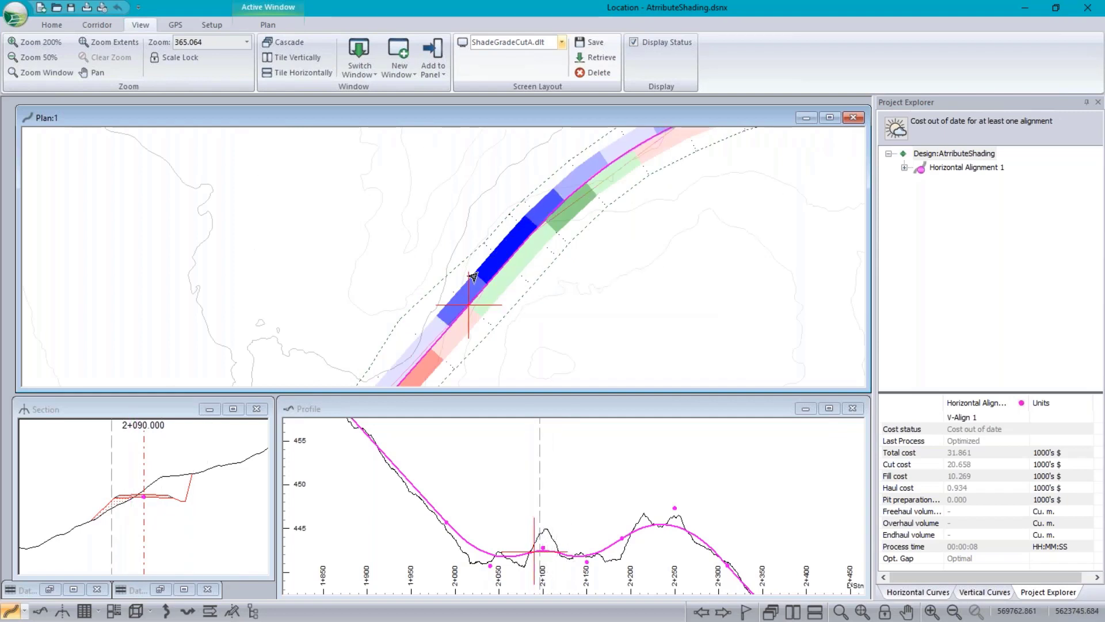
click(506, 261)
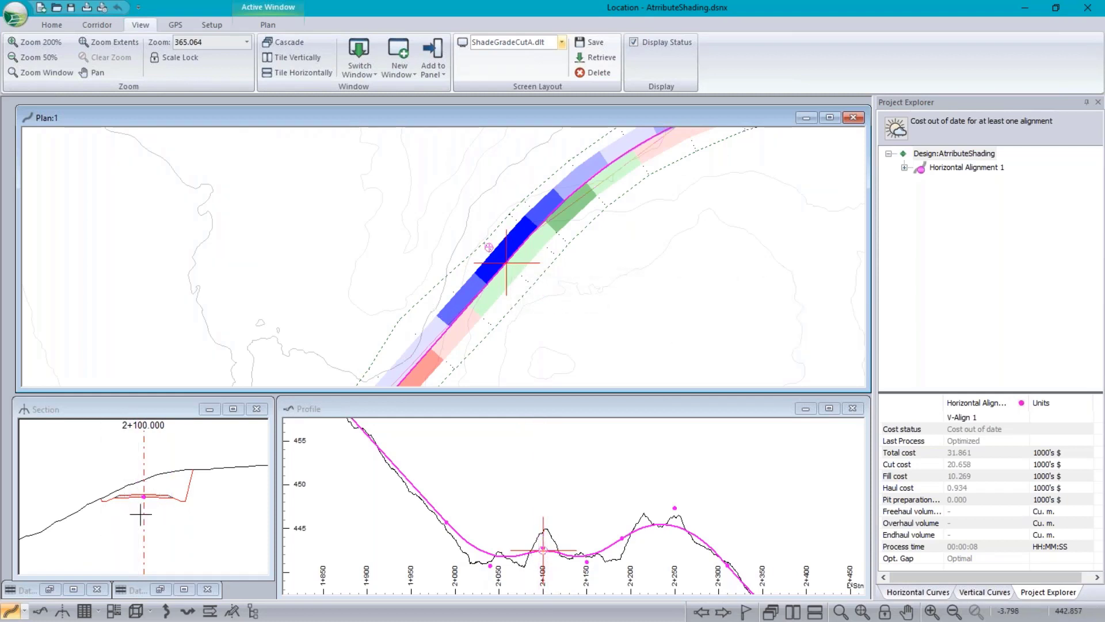
click(404, 369)
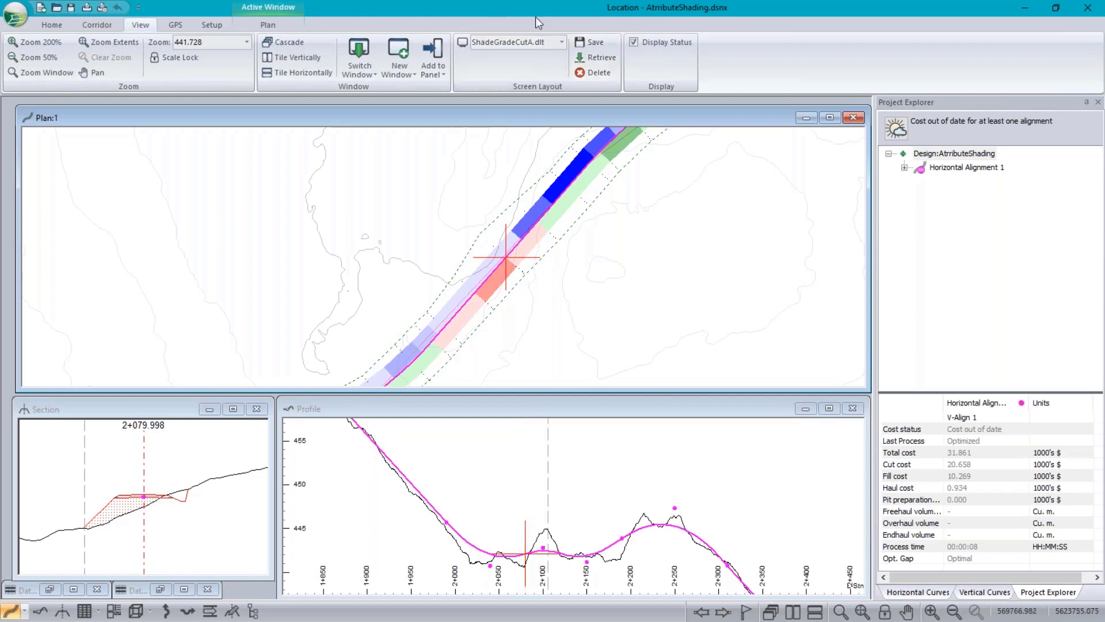
Step: Load the ShadeCutFill.dlt screen layout and examine the cut/fill shading in plan around station 2+079.998
click(561, 43)
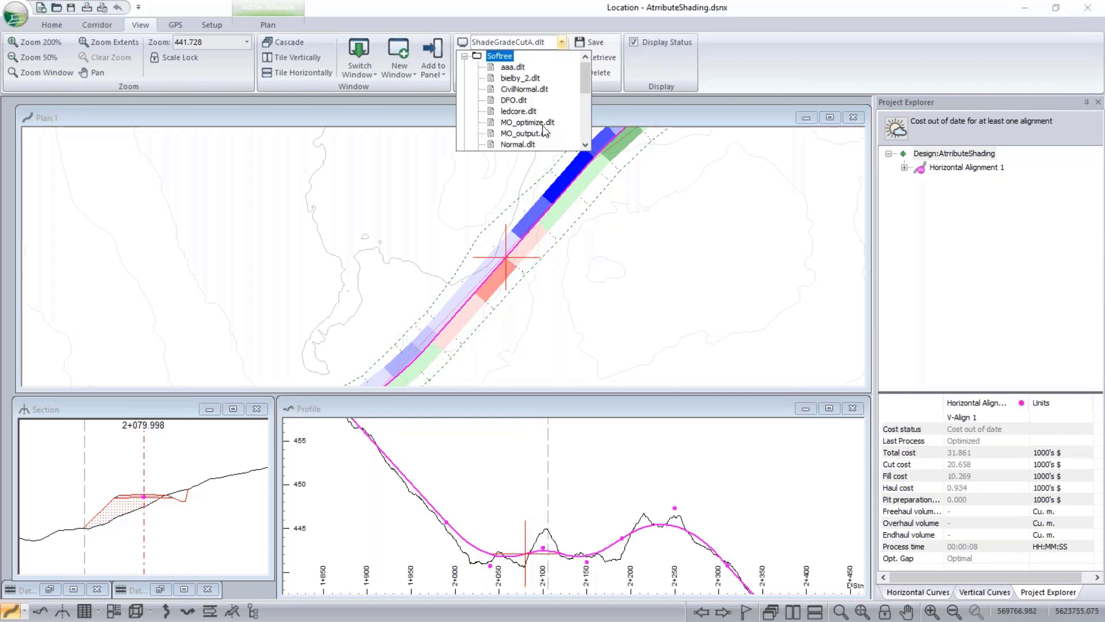
scroll(544, 131, down, 4)
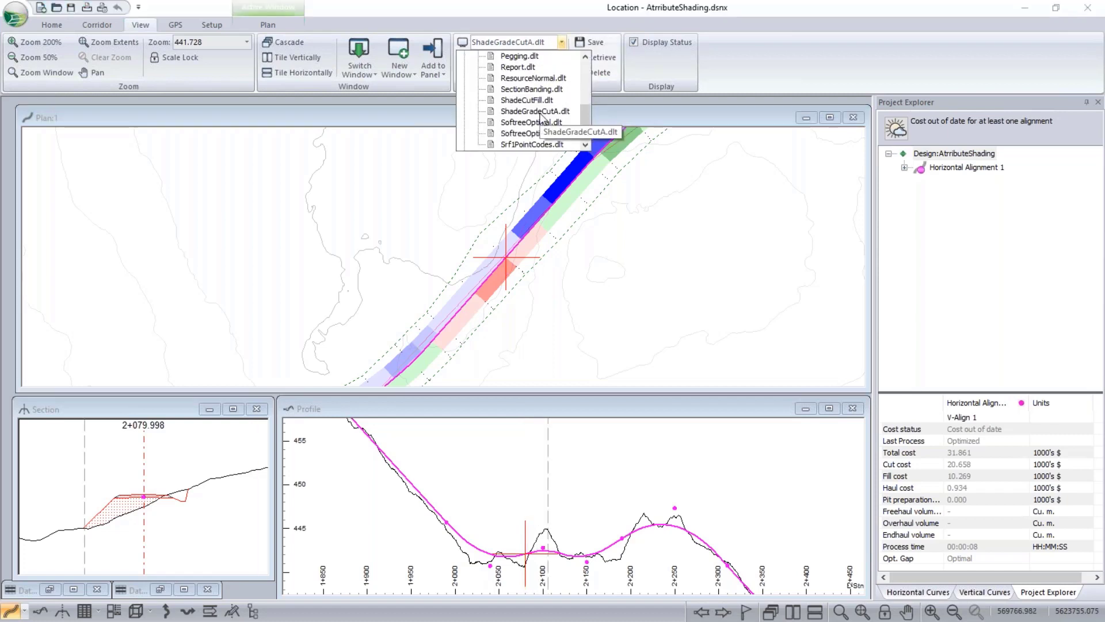
click(537, 103)
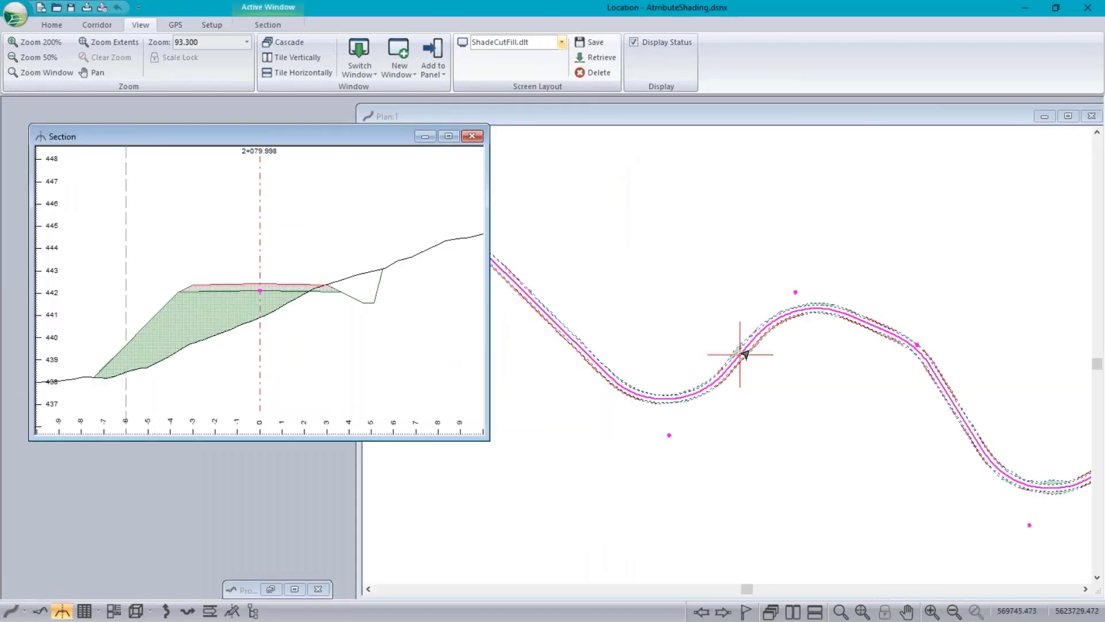
scroll(728, 355, up, 3)
scroll(726, 353, up, 2)
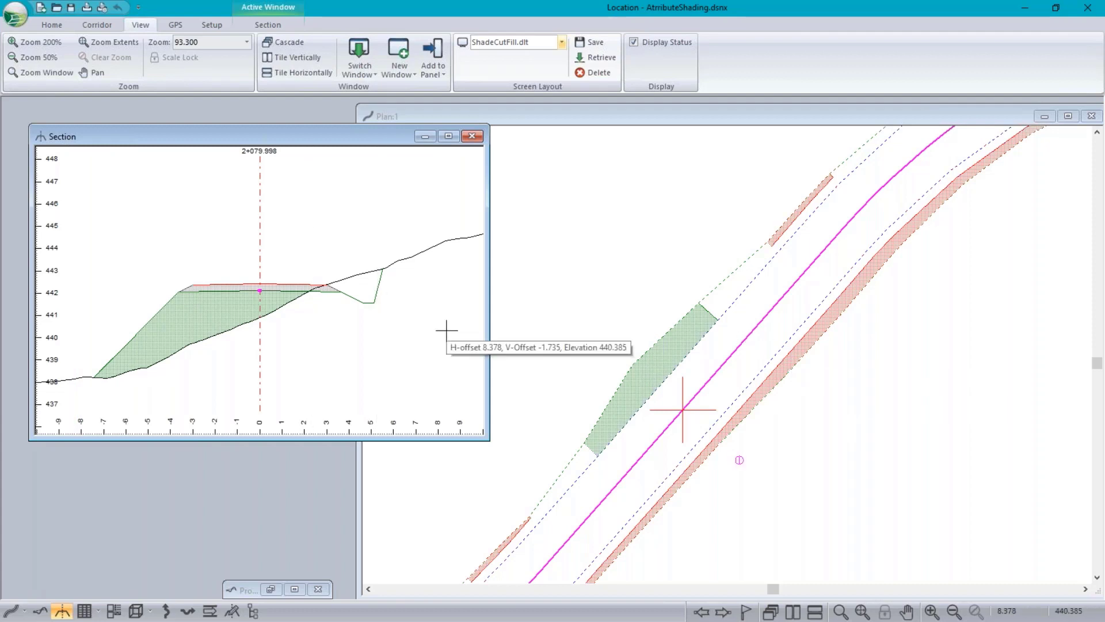
Step: Review the Pt. Code VIII - Cut / Fill components under Resource Low Volume and Links and Connectors, then cancel the template editor
right_click(352, 226)
click(522, 301)
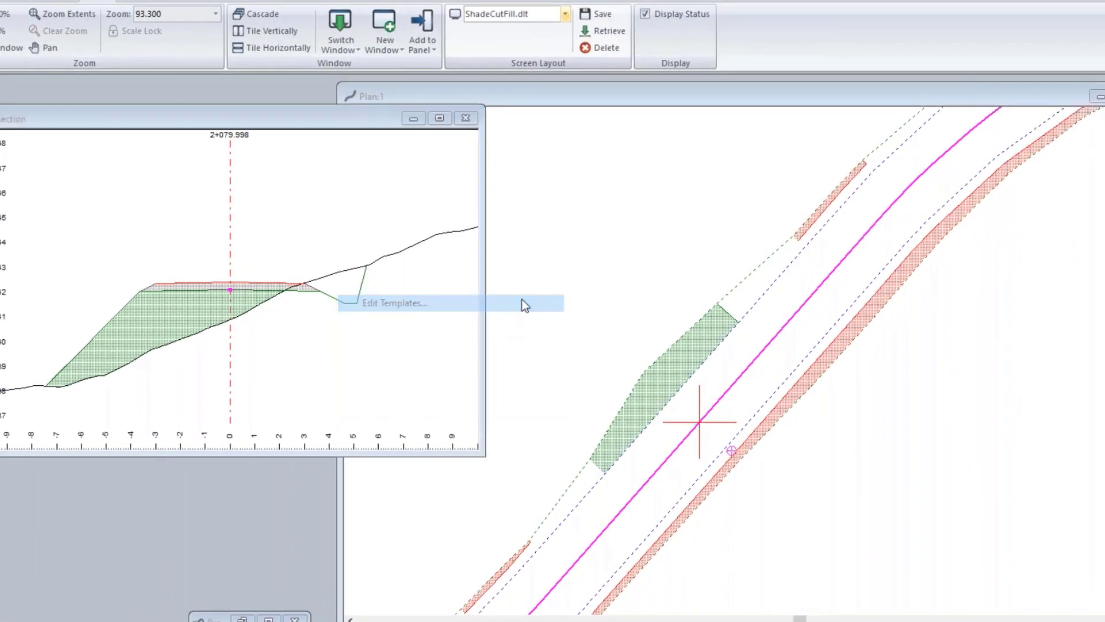
click(177, 104)
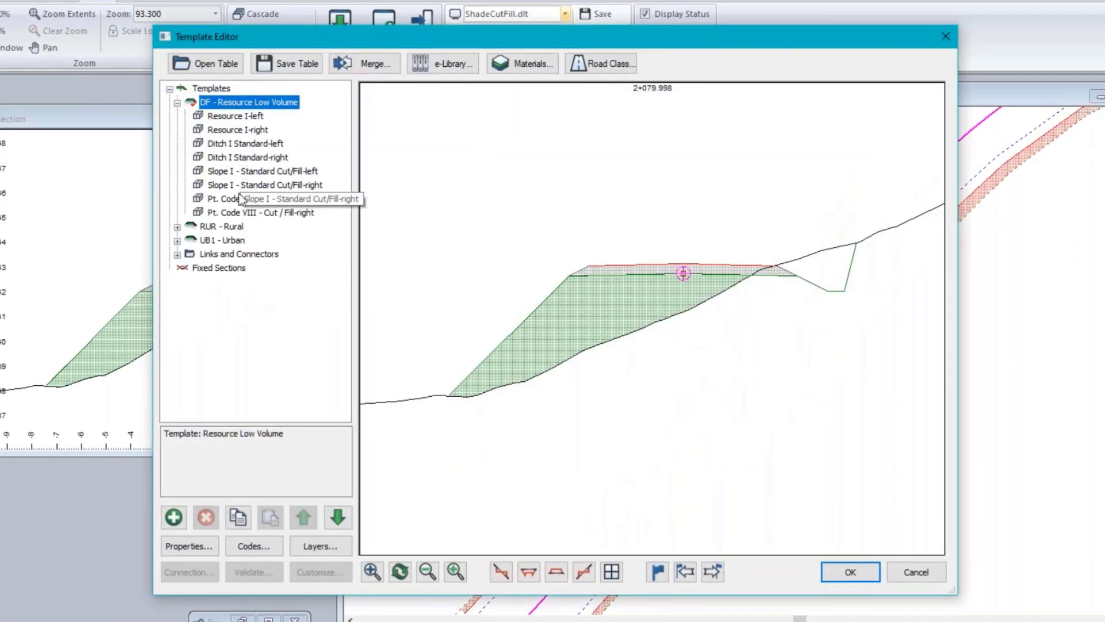
click(233, 212)
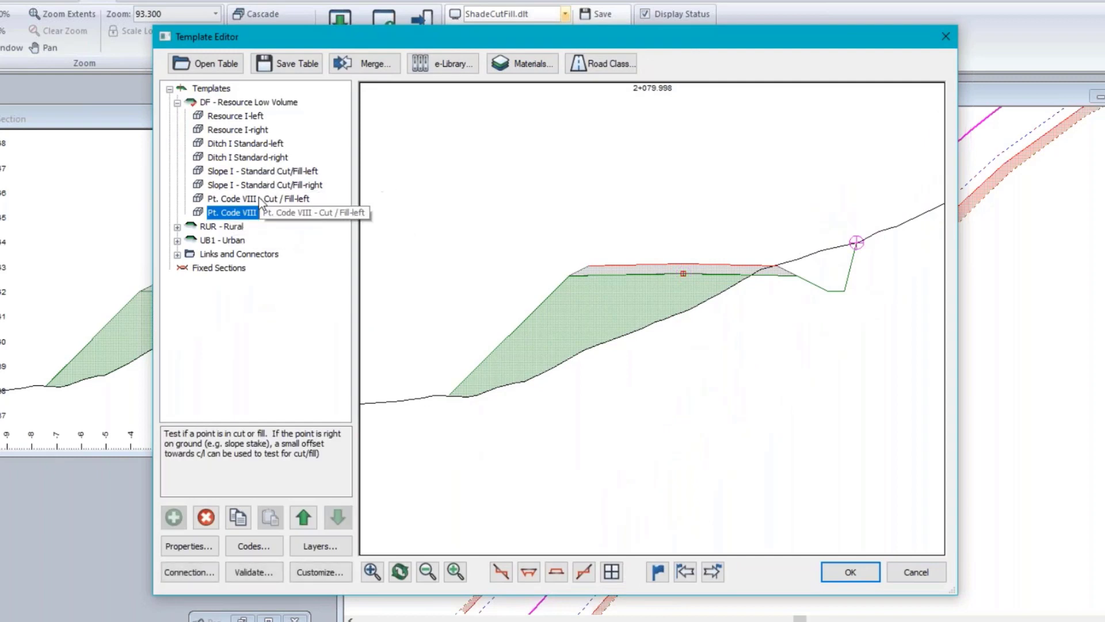
click(223, 254)
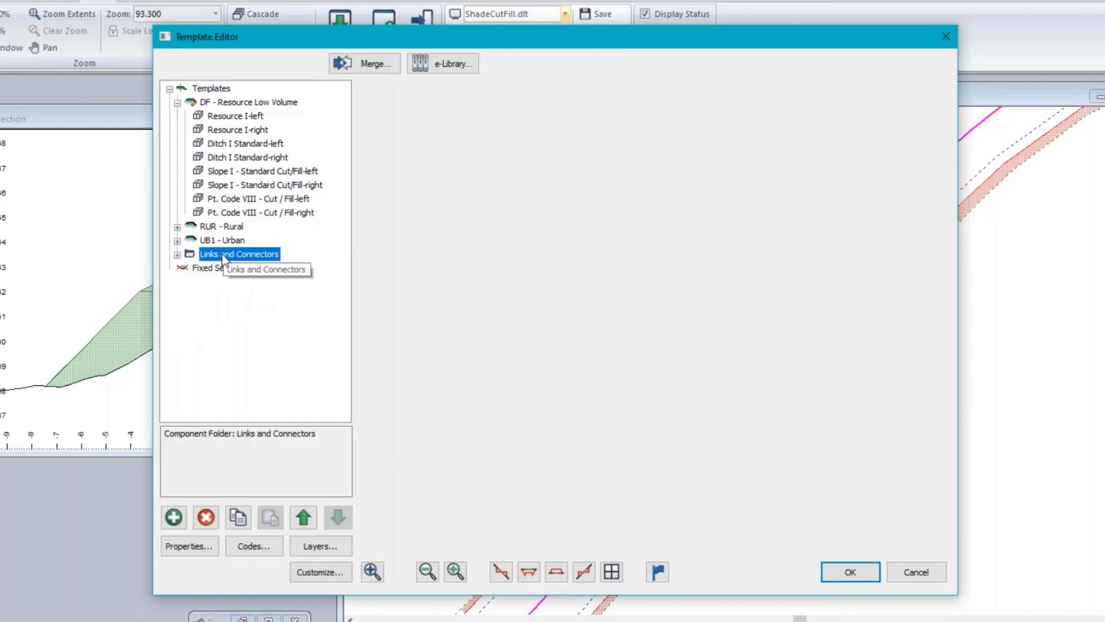
click(178, 254)
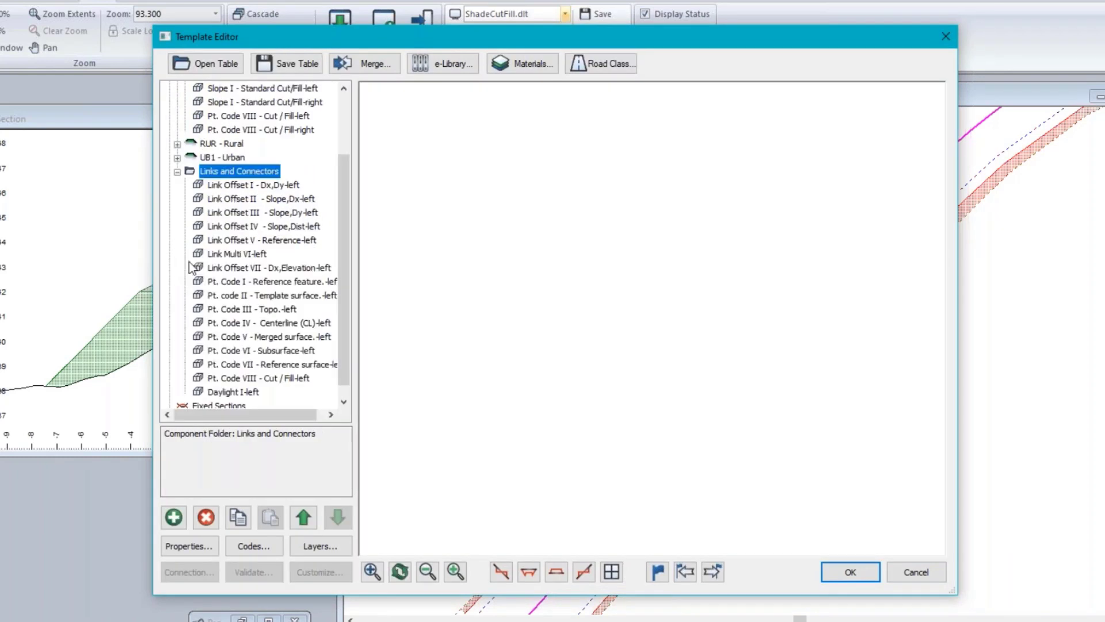
click(232, 384)
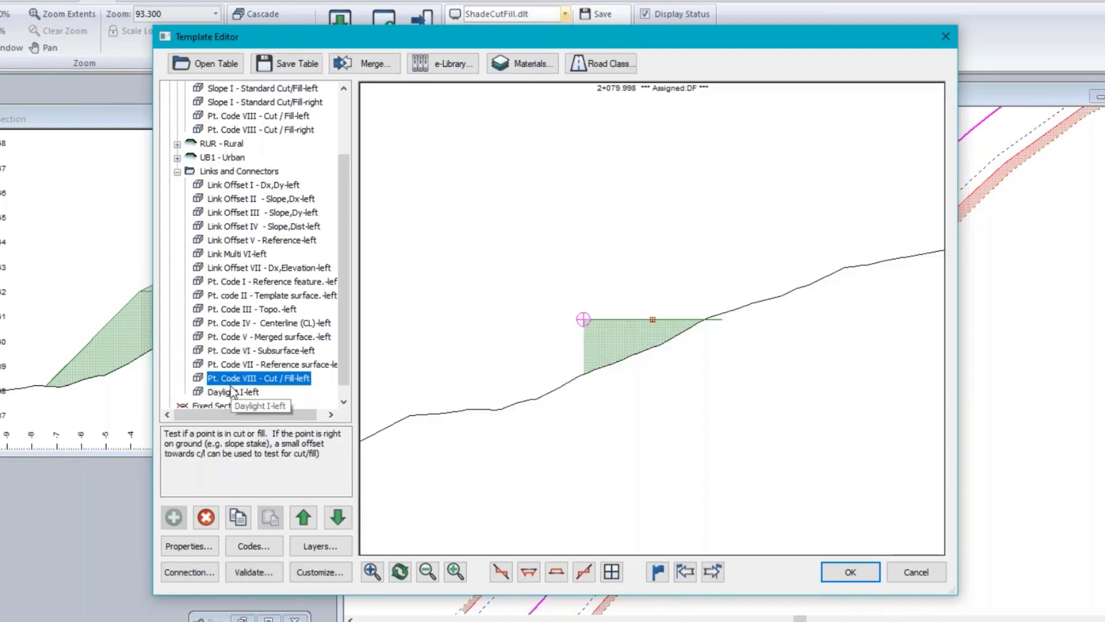
click(922, 574)
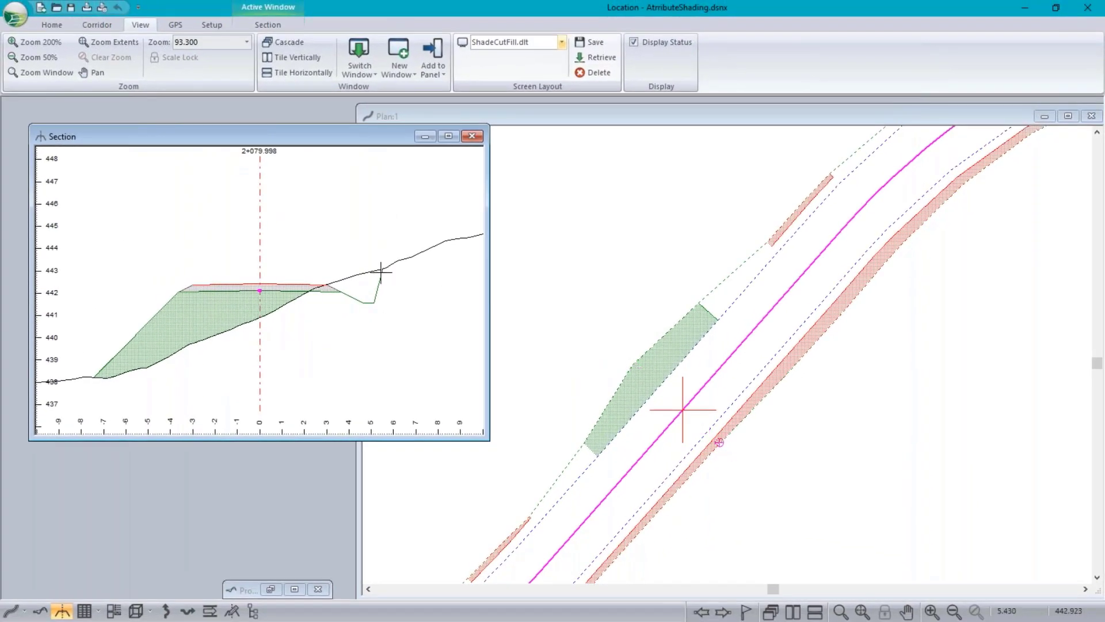
Step: Check the slope stake point codes in the section, review the plan's Code Pairs shading options, and cancel both option dialogs
mouse_move(383, 269)
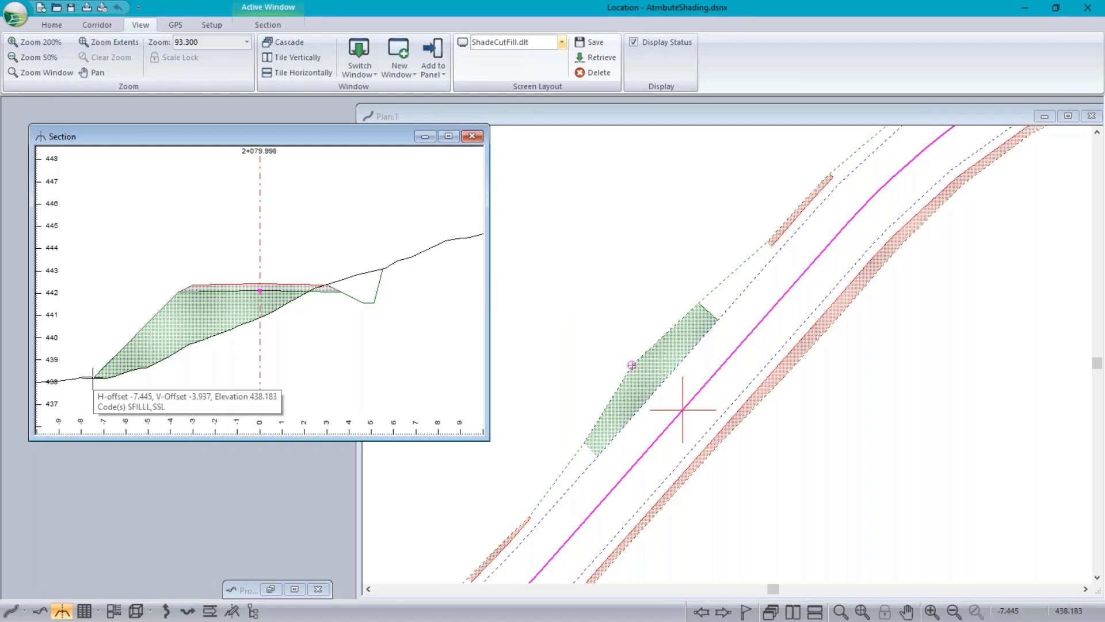
mouse_move(92, 378)
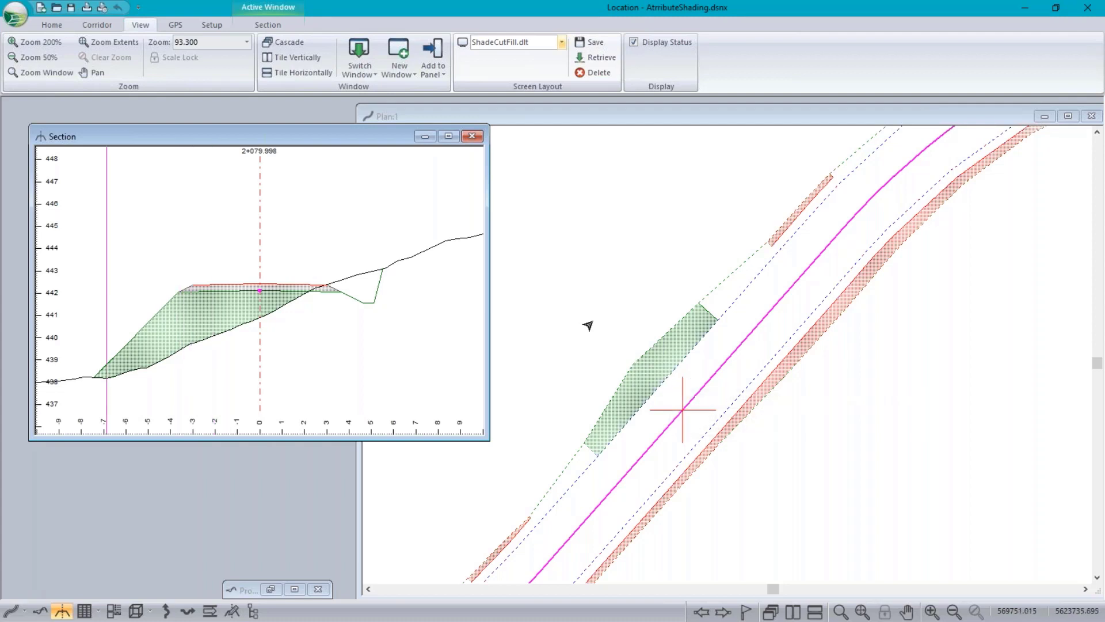
right_click(609, 265)
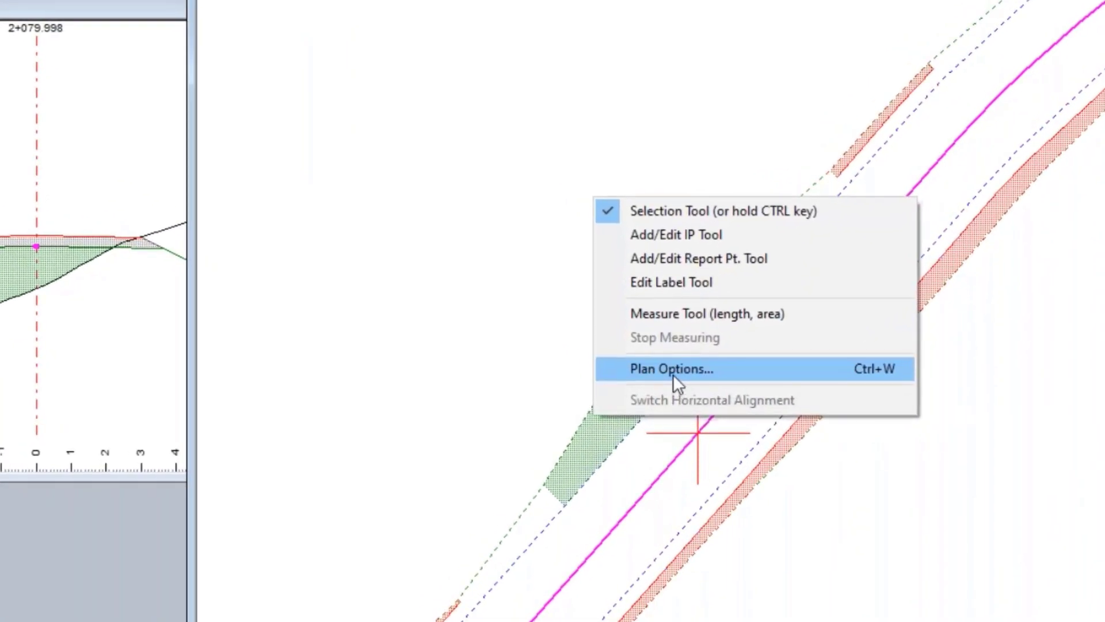
click(672, 371)
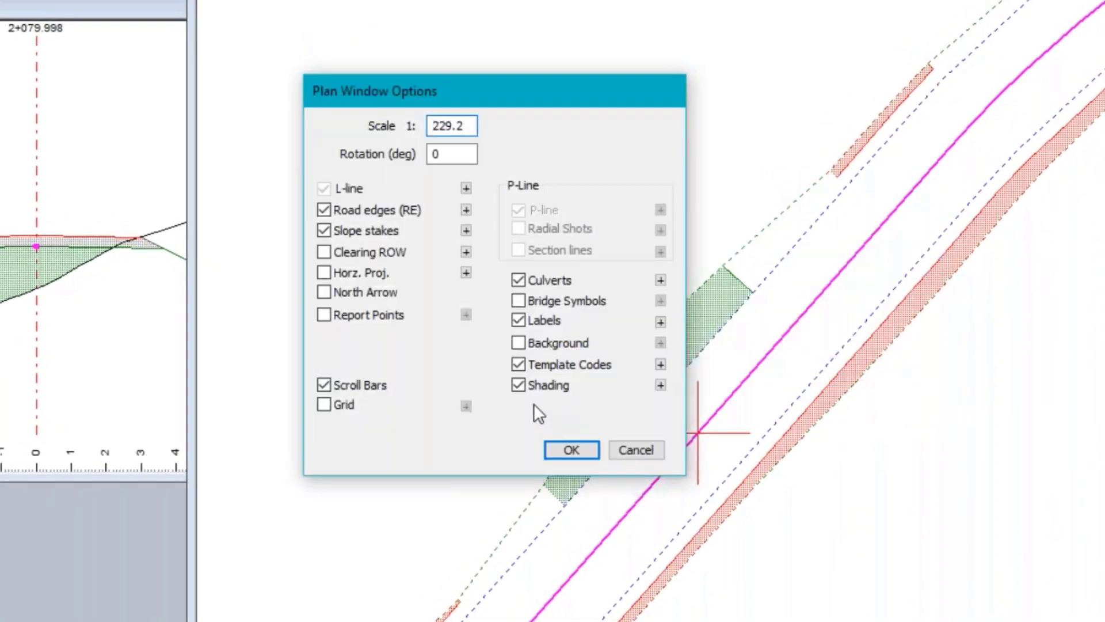
click(661, 385)
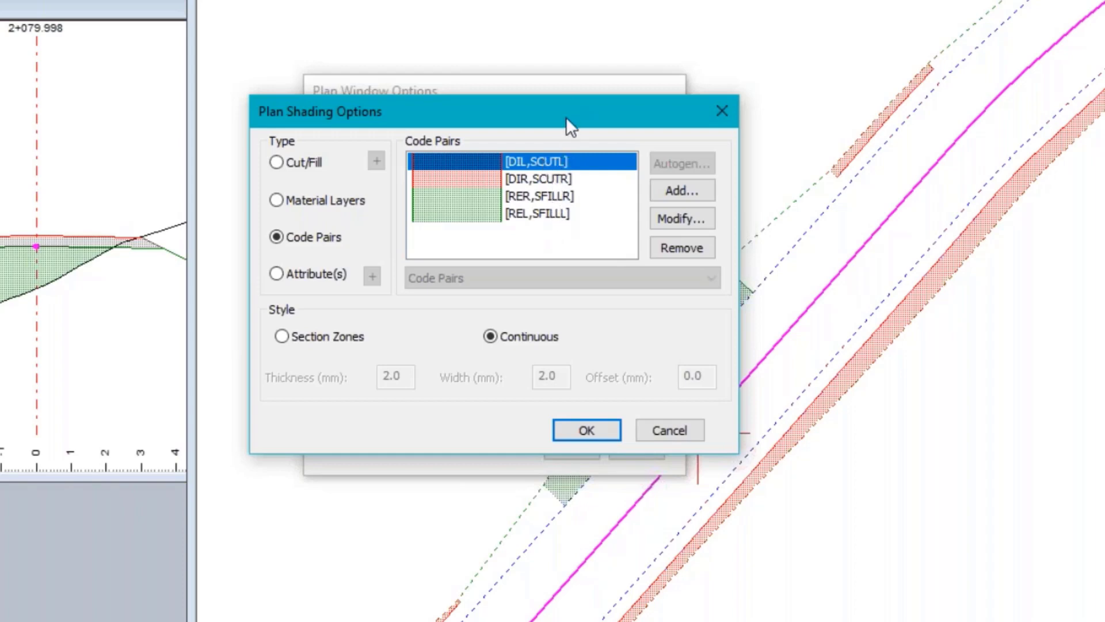
drag(565, 116, 352, 60)
click(475, 381)
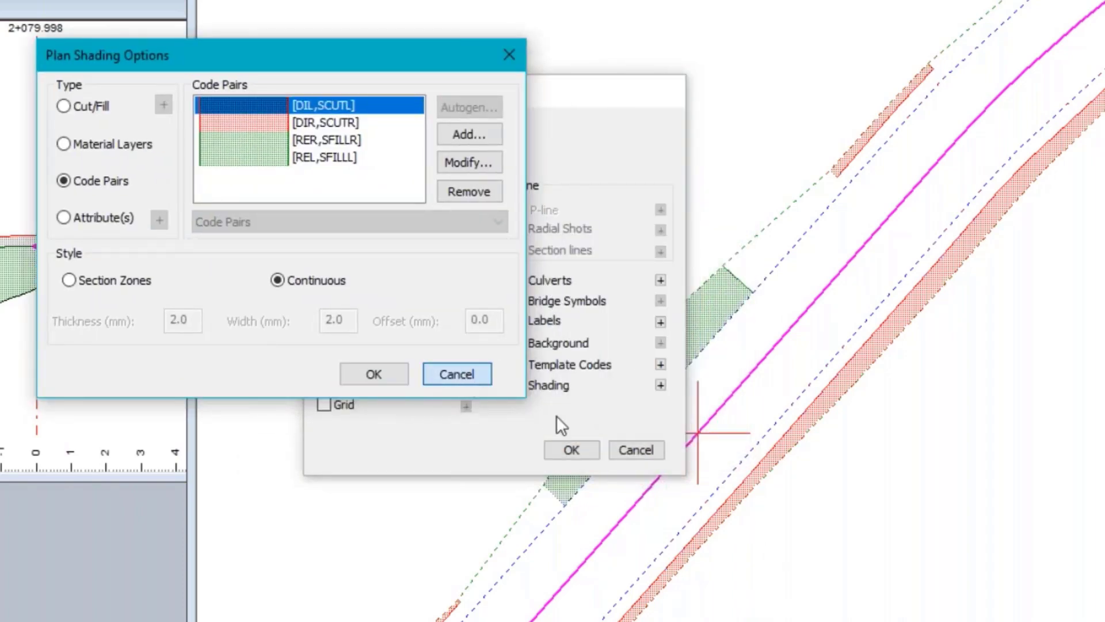
click(636, 449)
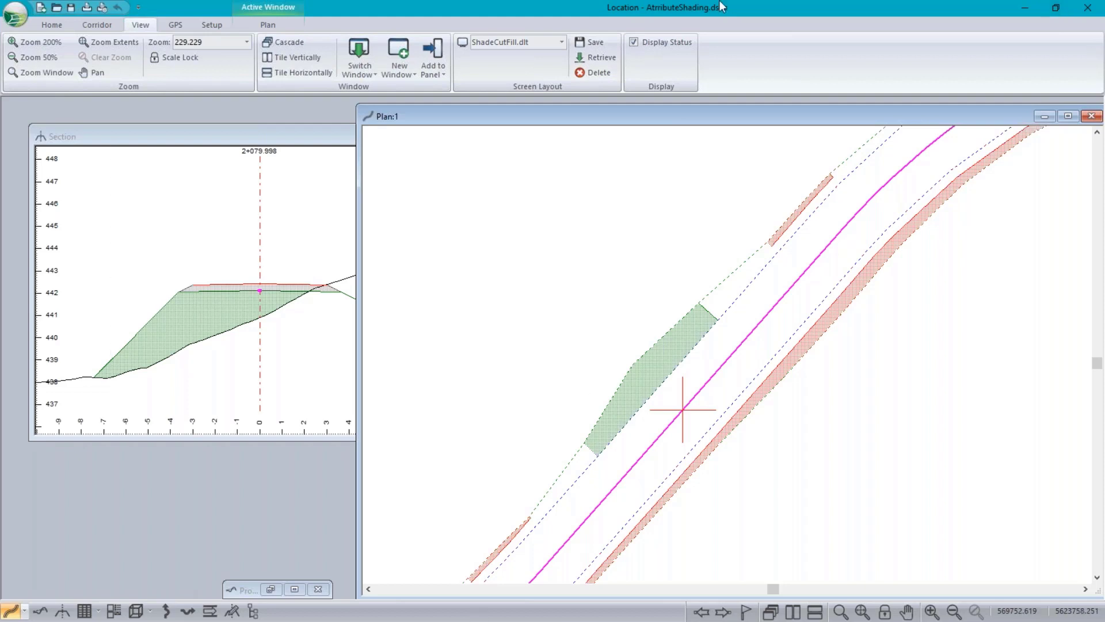
Step: Switch to the Hart Rd opt.dsnx design and maximize its Section window for a closer view of station 0+570.000
key(alt+Tab)
click(949, 267)
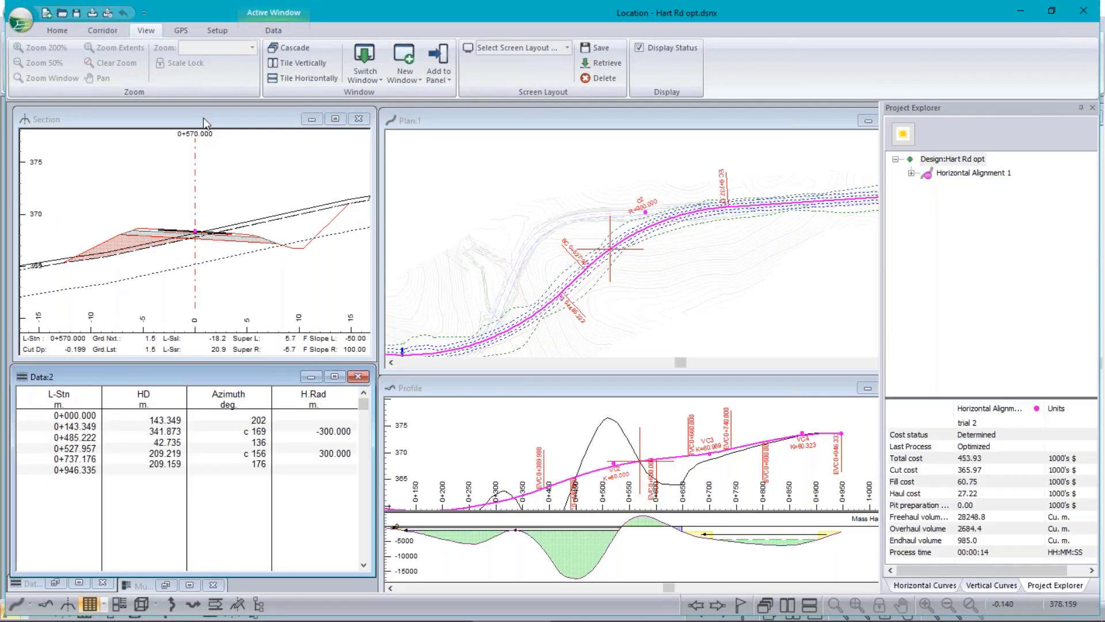
double_click(203, 119)
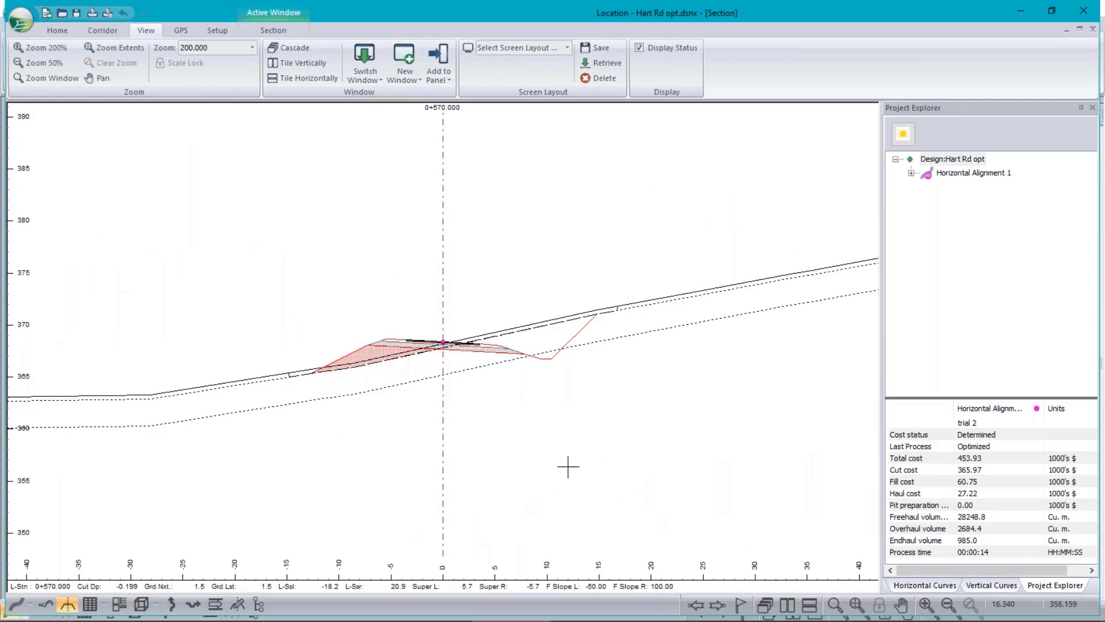
scroll(455, 353, up, 3)
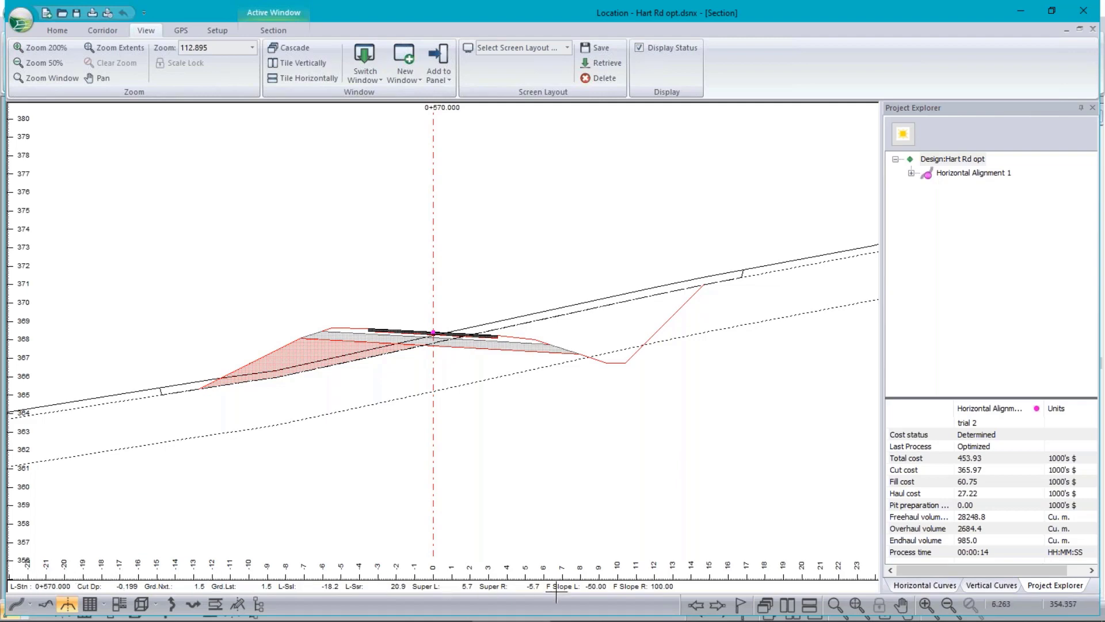
Step: Review the Cross Section Banding settings in the section options with Banding on and Status off, and cancel both dialogs
right_click(445, 397)
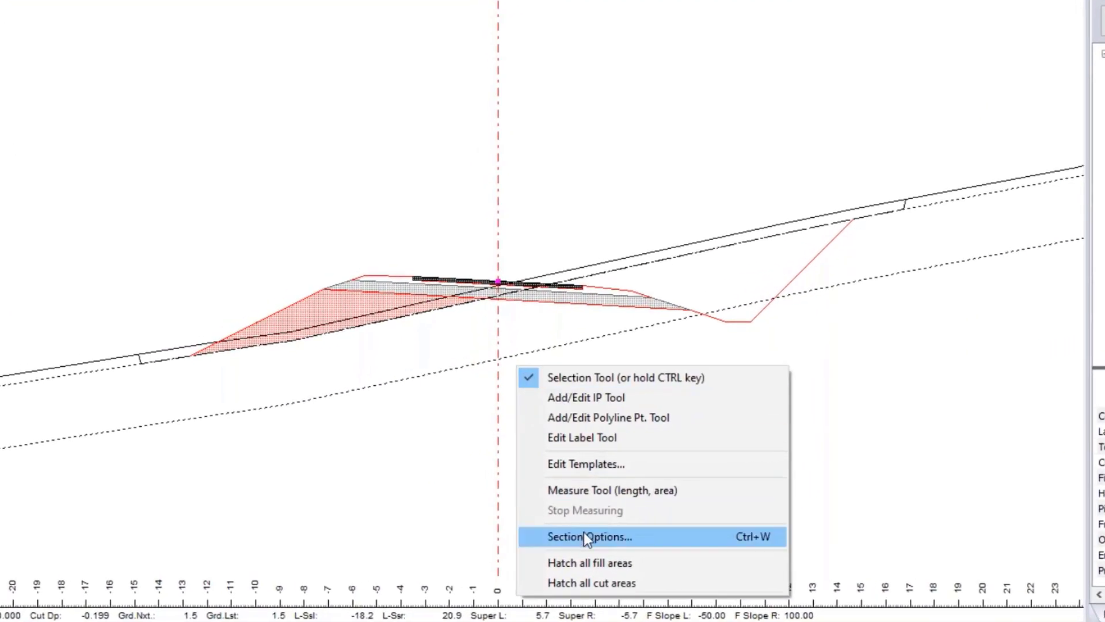
click(584, 537)
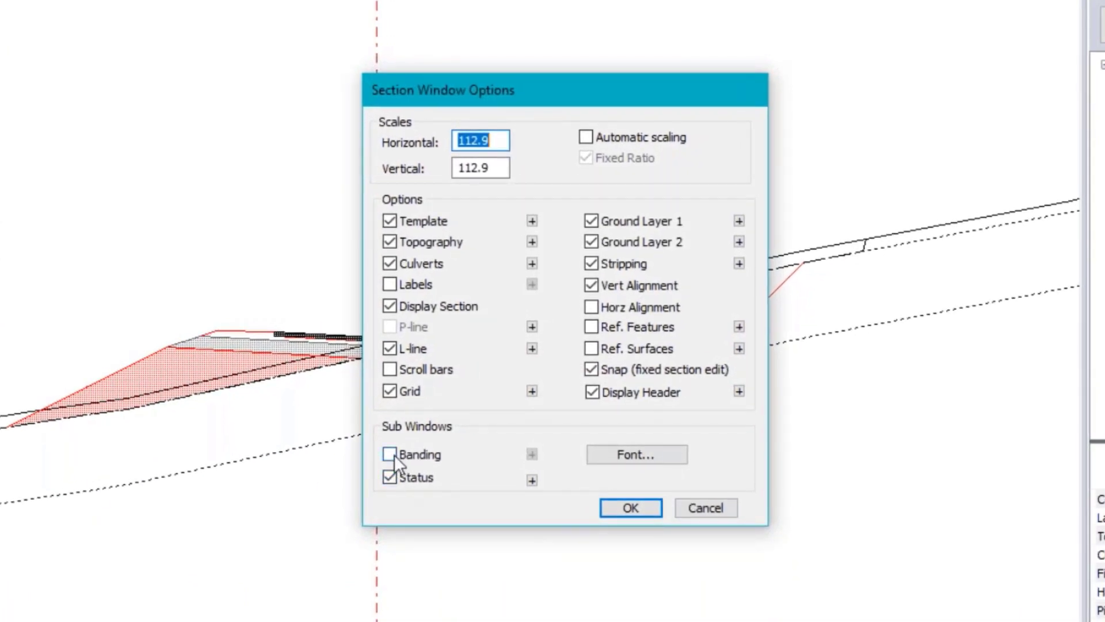
click(391, 455)
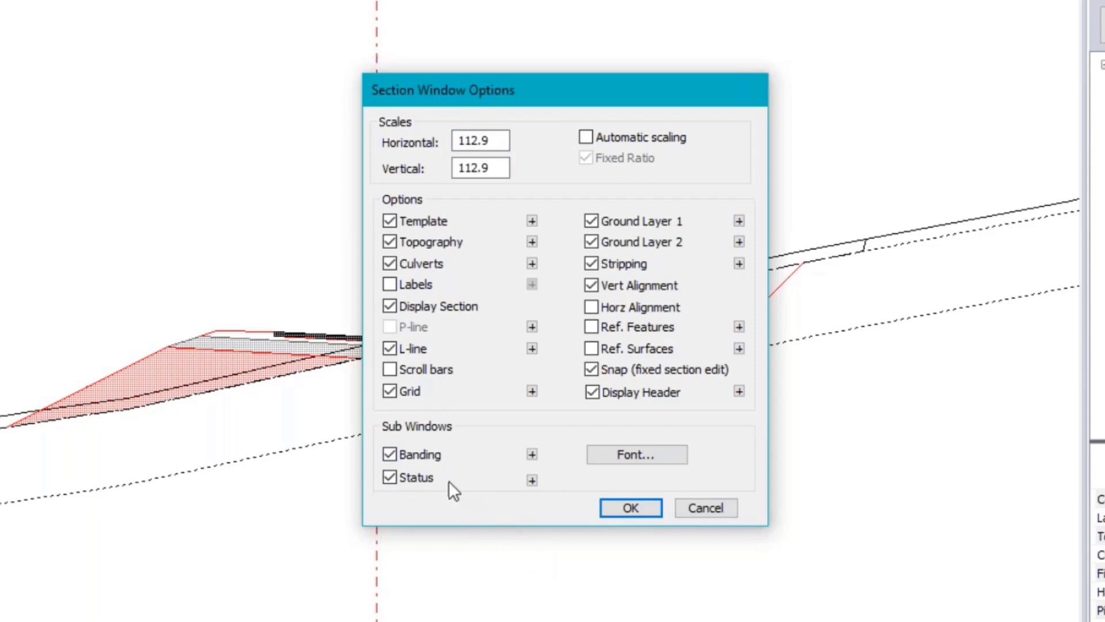
click(389, 477)
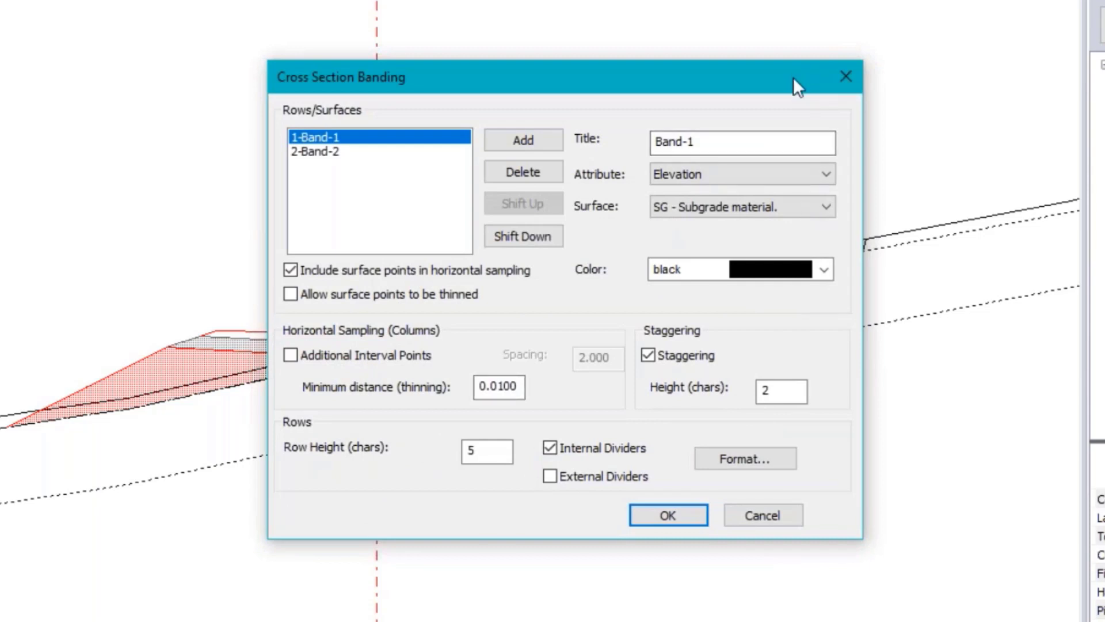
click(775, 517)
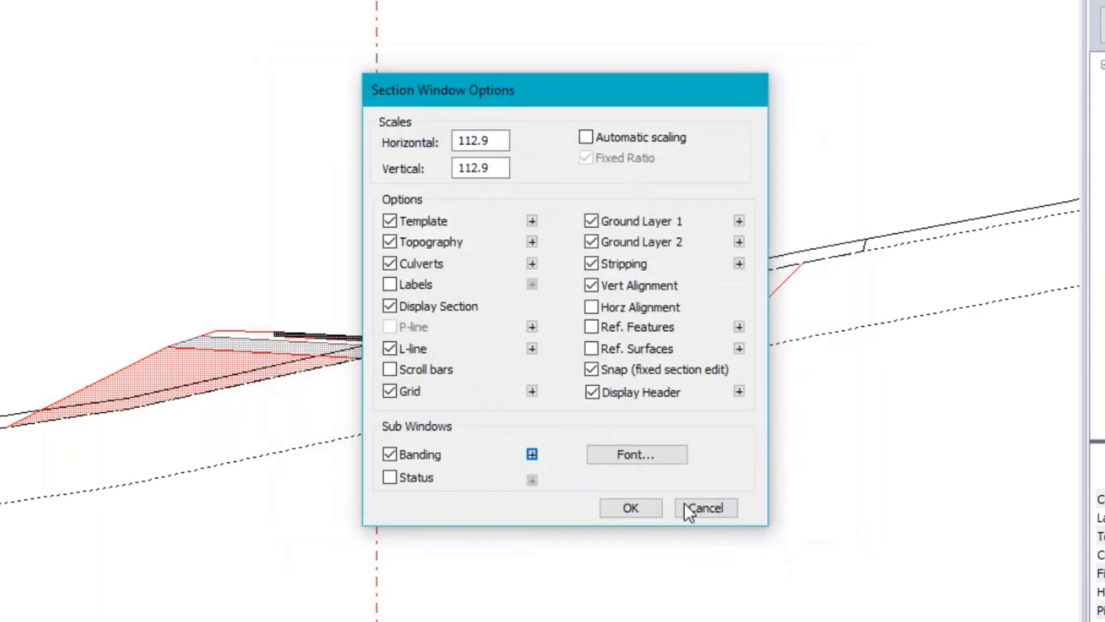
click(723, 509)
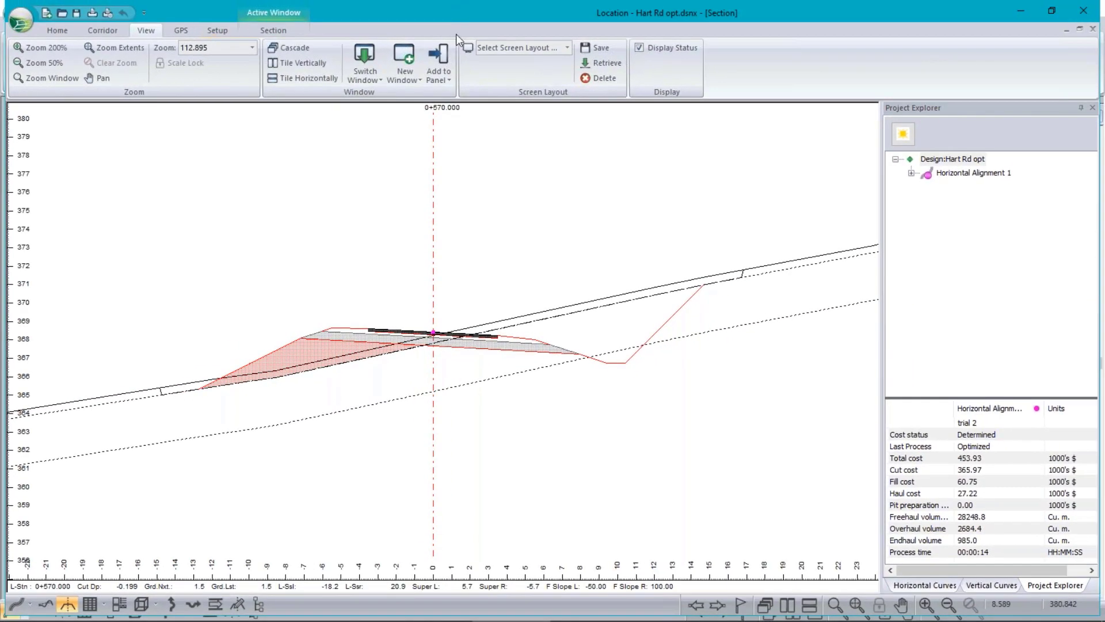
Step: Load the SectionBanding.dlt screen layout and examine the elevation bands beneath the cross section
click(568, 48)
scroll(531, 106, down, 3)
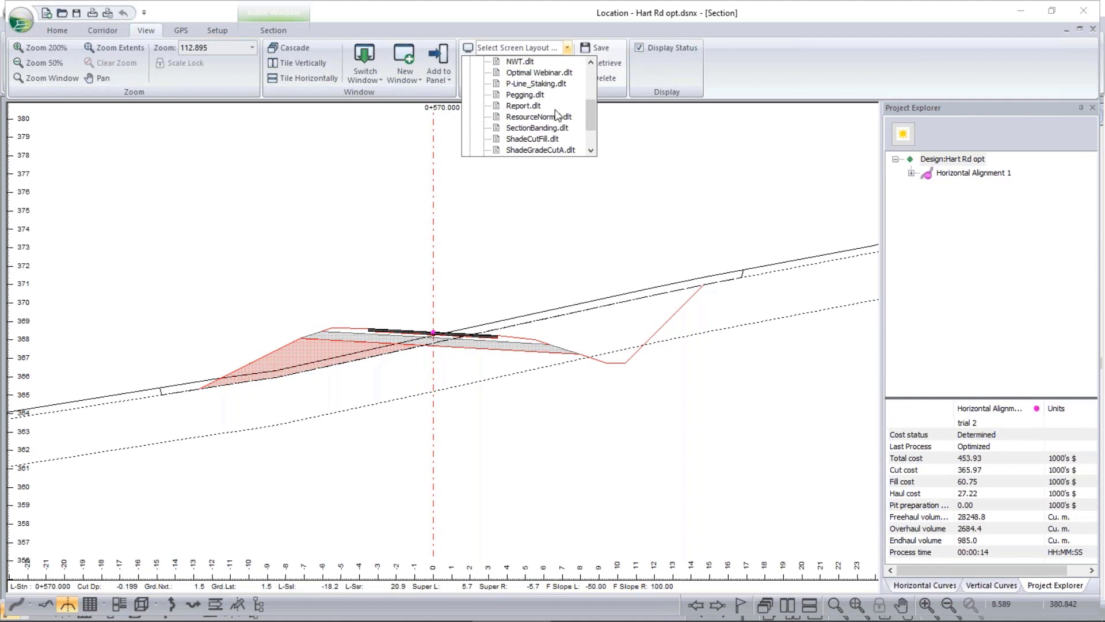
click(513, 129)
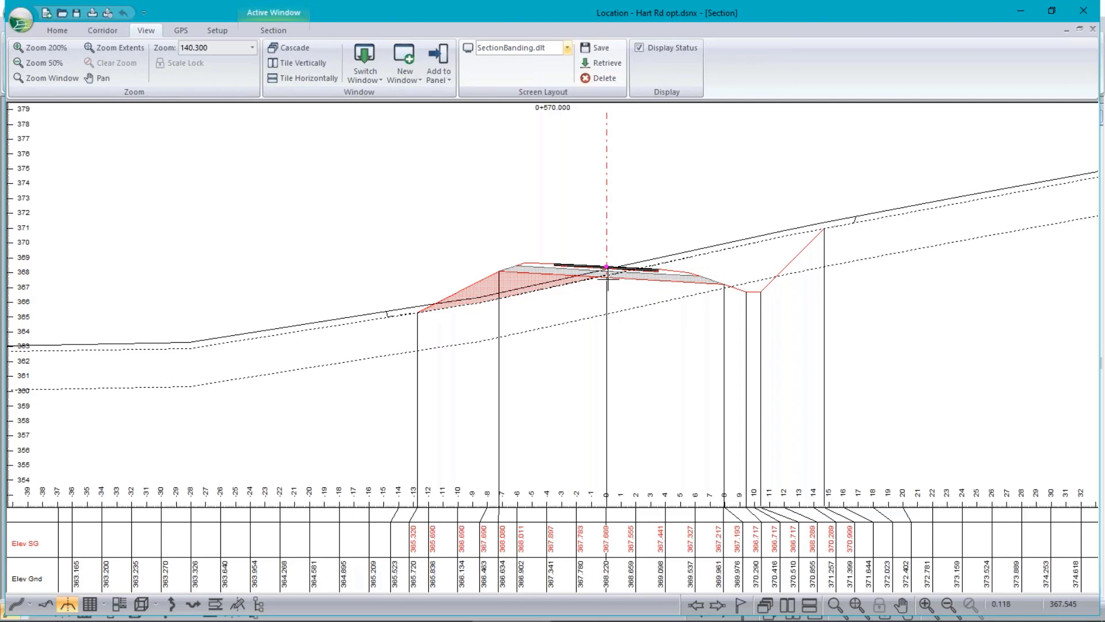
mouse_move(610, 275)
middle_down()
mouse_move(602, 328)
mouse_move(615, 183)
middle_up()
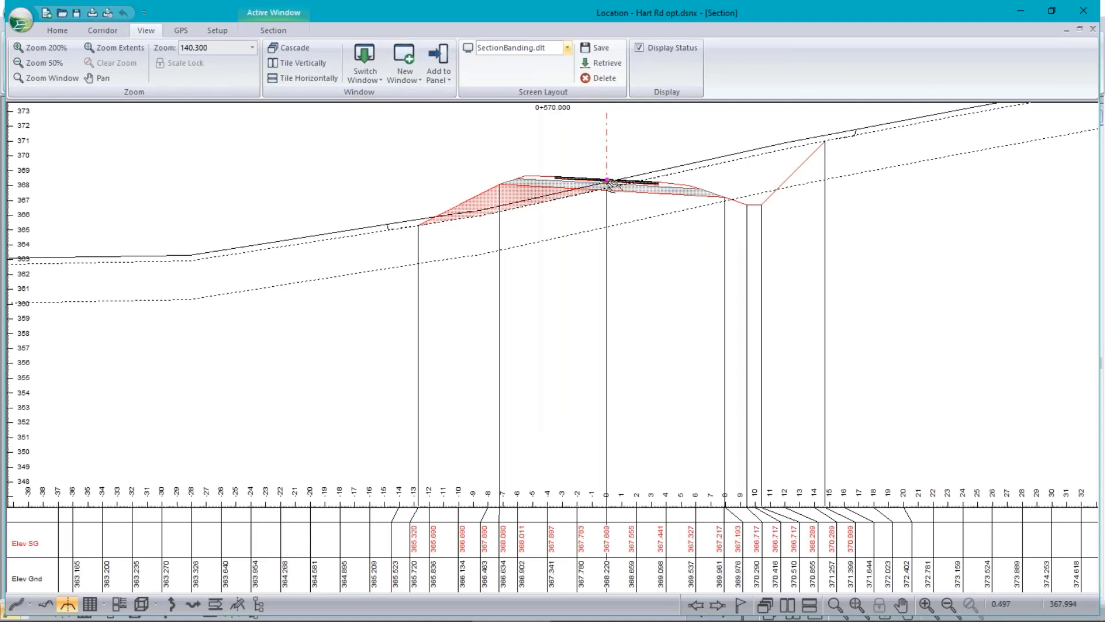
scroll(609, 184, down, 1)
middle_drag(610, 187, 587, 316)
scroll(593, 339, up, 2)
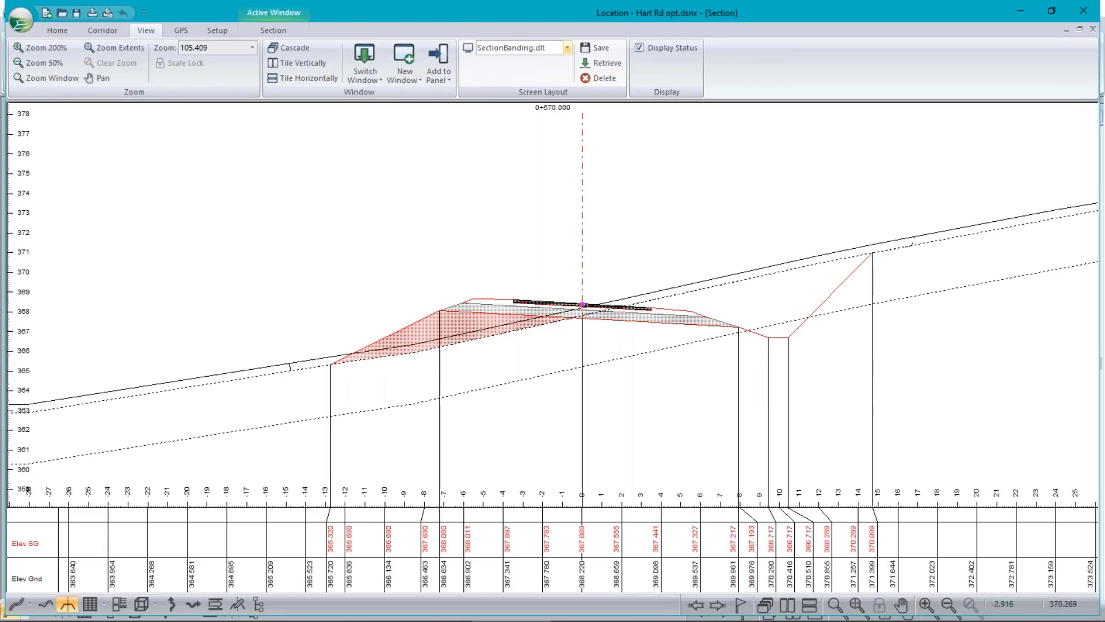
Step: Turn off Additional Interval Points and External Dividers in the Cross Section Banding settings and apply the changes
right_click(526, 268)
click(569, 397)
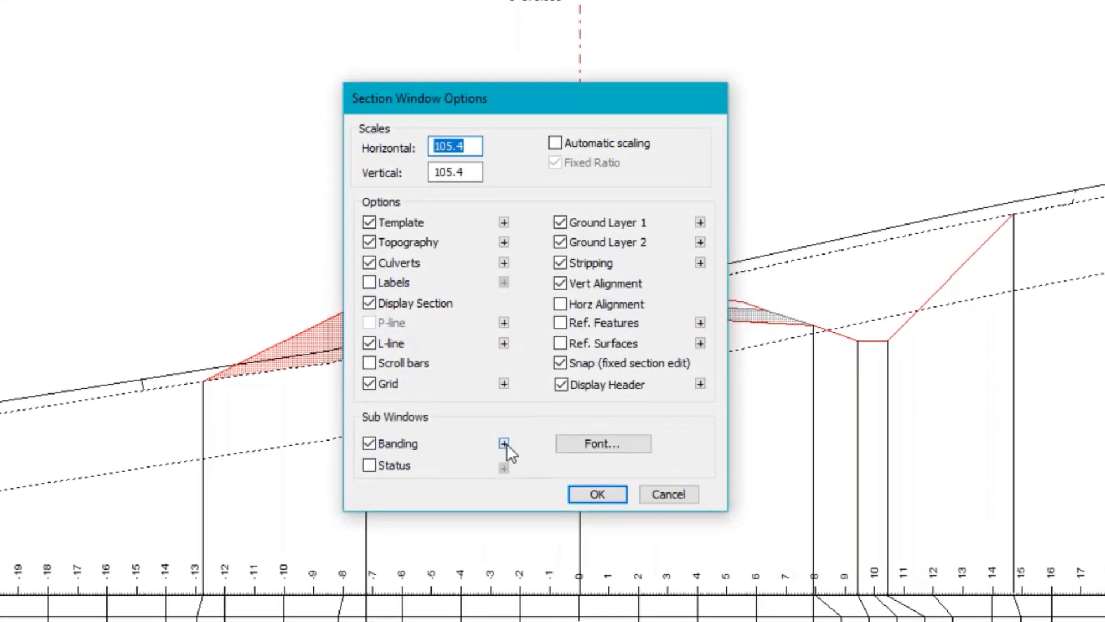
click(531, 406)
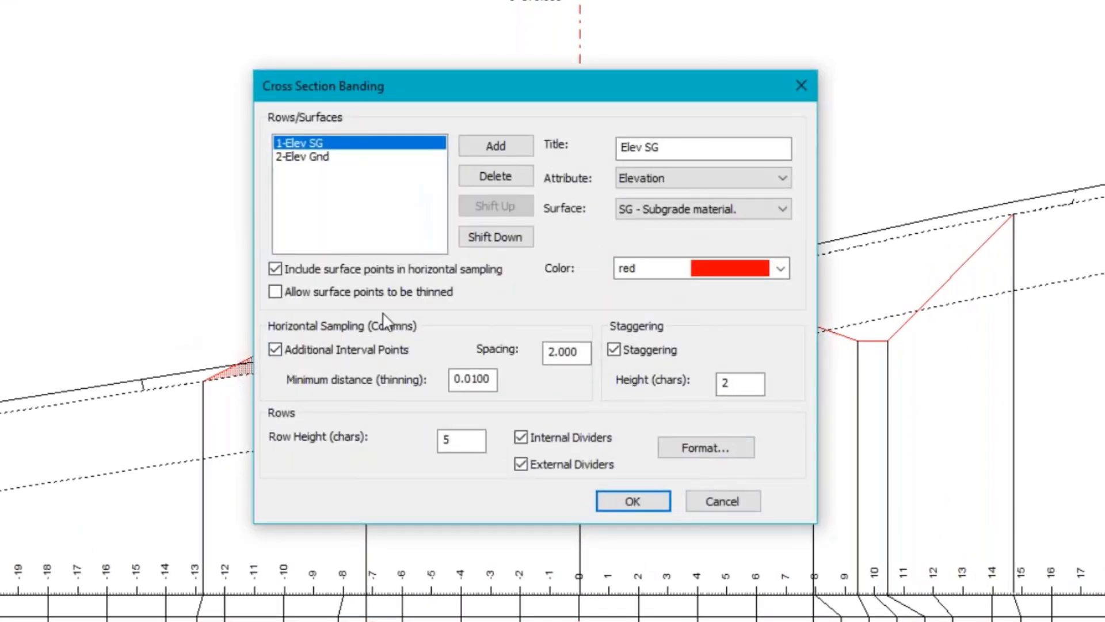
double_click(562, 351)
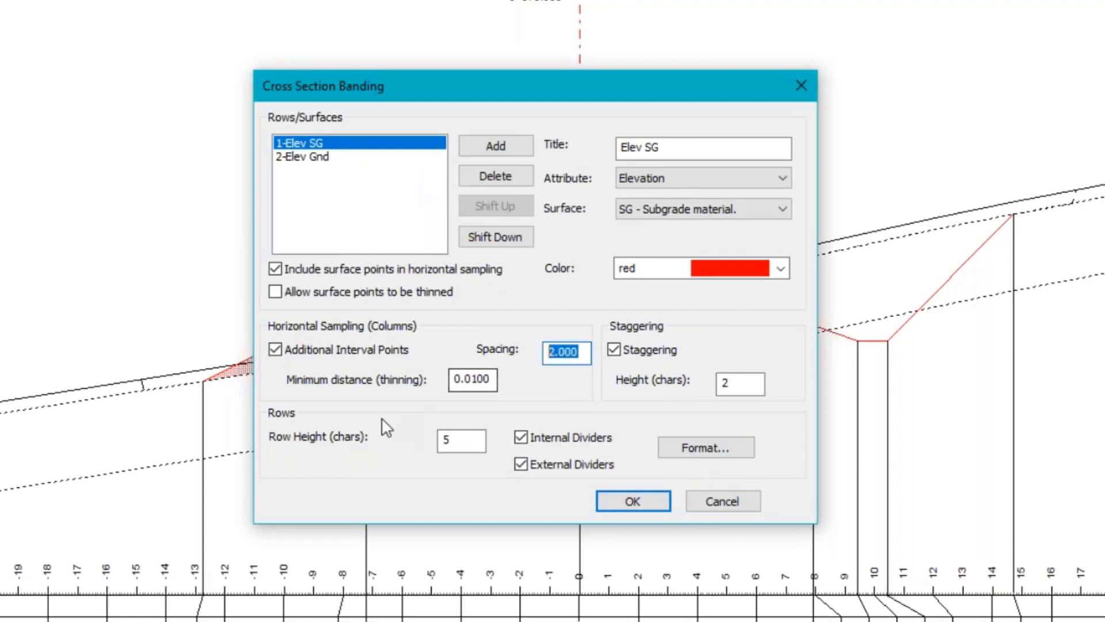
click(275, 349)
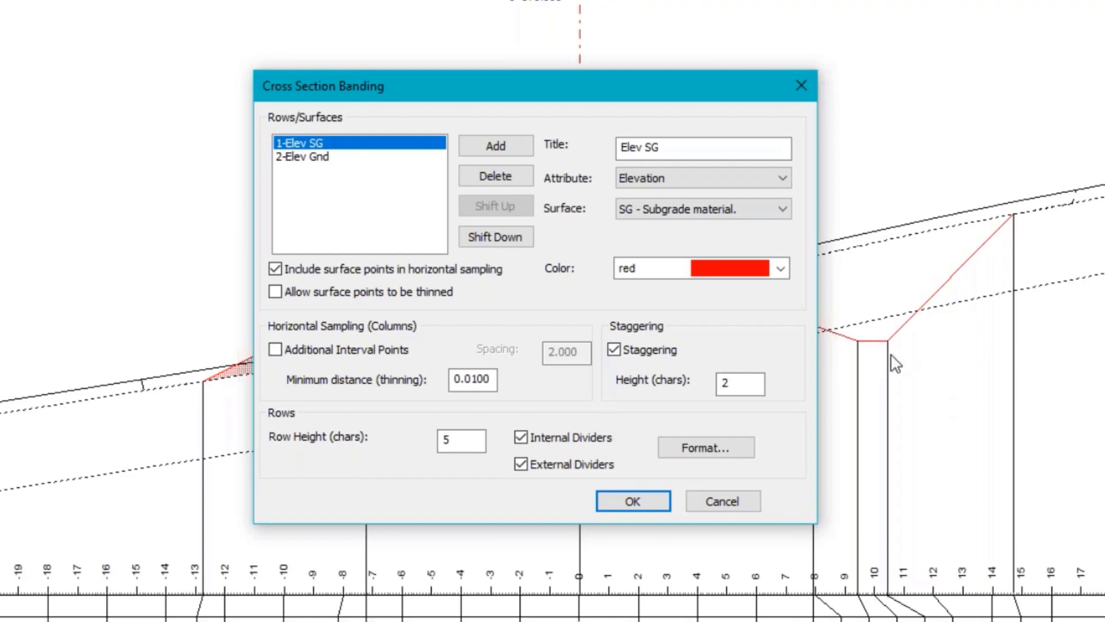
click(521, 464)
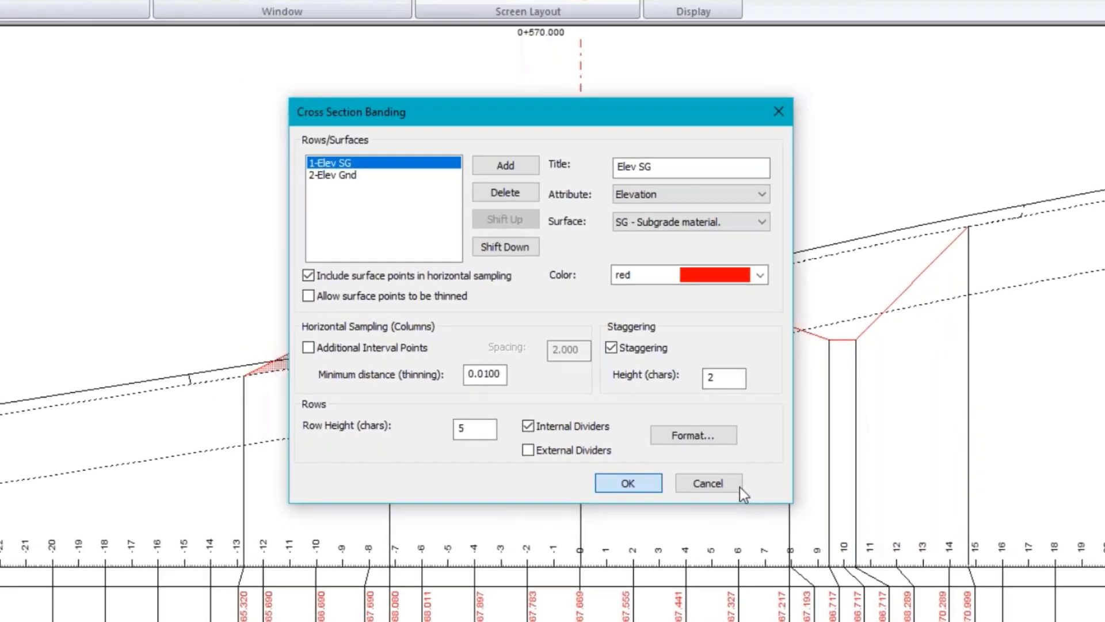
click(647, 500)
click(626, 442)
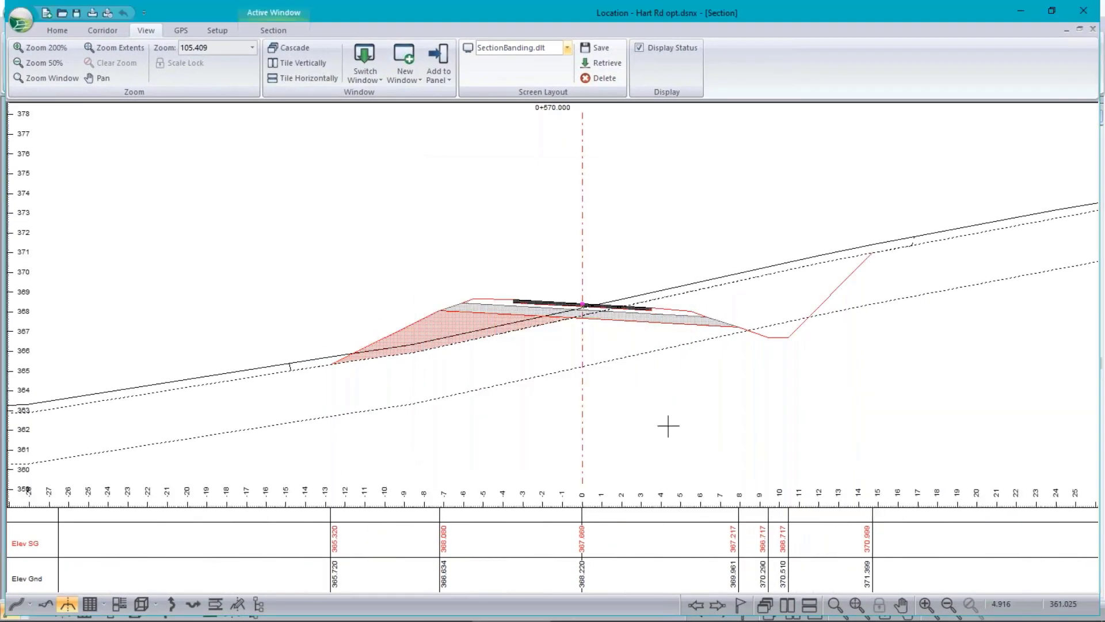
Step: Add a third row to the cross section banding and title it Elev Pave
scroll(585, 349, down, 1)
scroll(586, 349, down, 1)
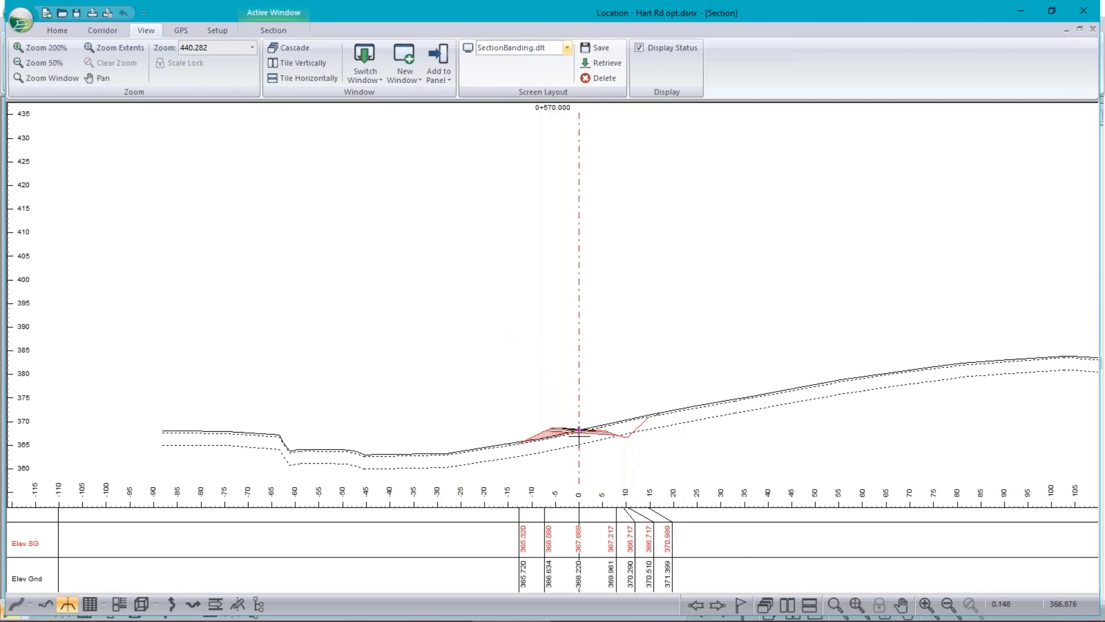
scroll(579, 435, up, 4)
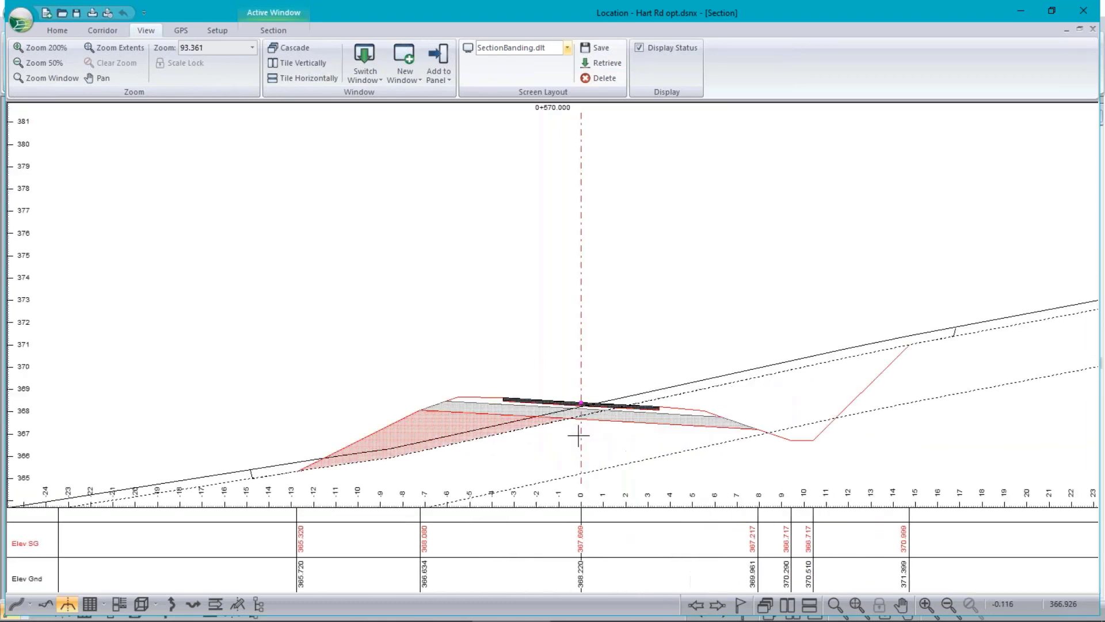
middle_drag(579, 442, 585, 279)
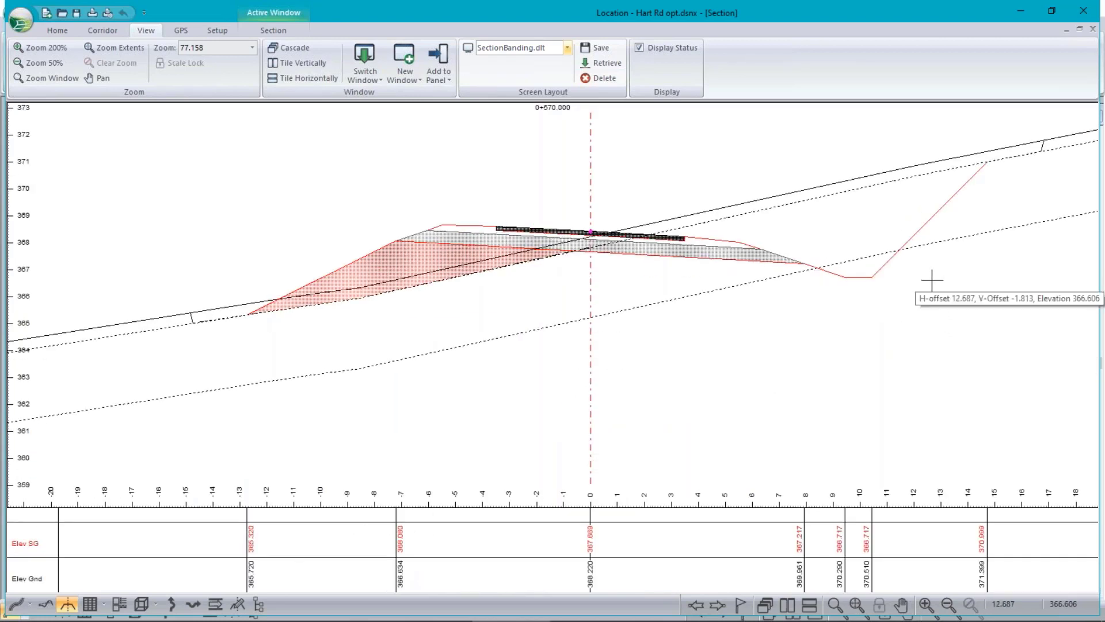
right_click(534, 282)
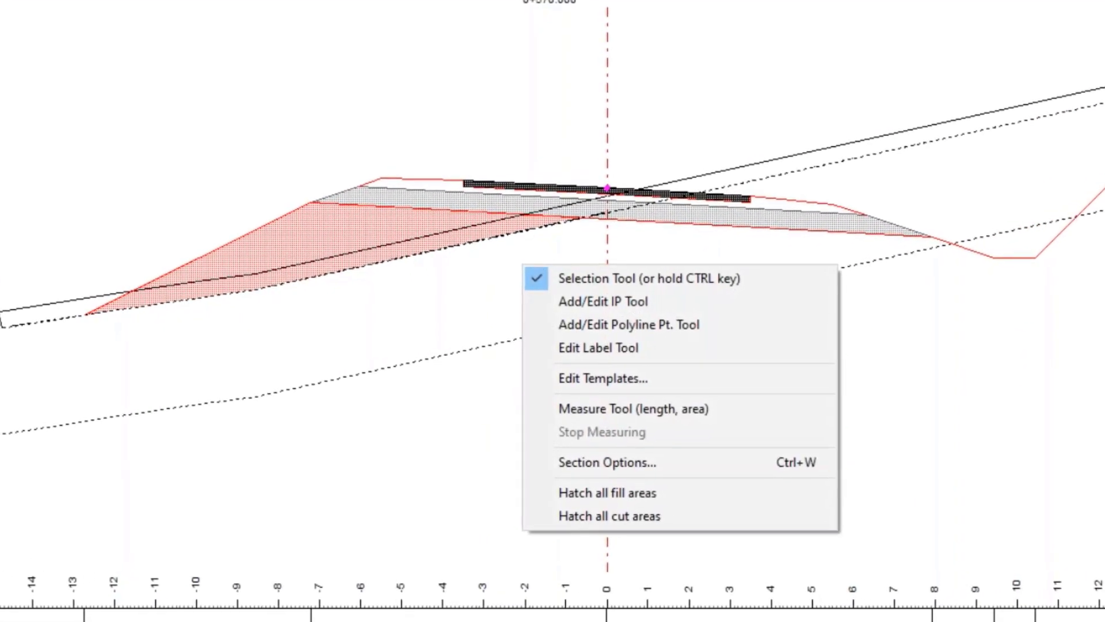
click(624, 459)
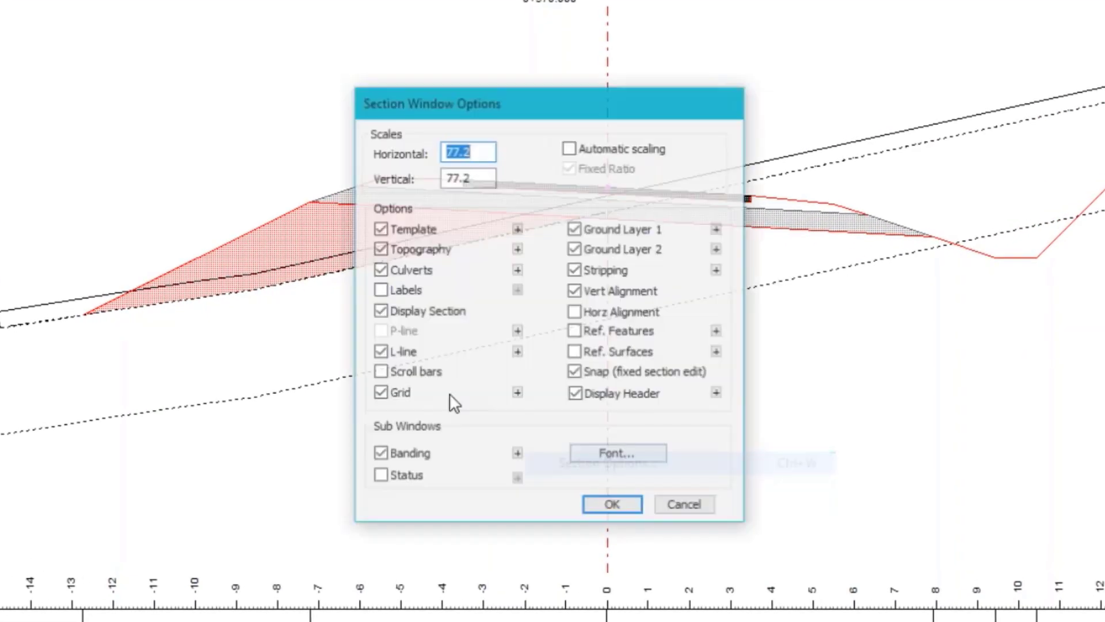
click(517, 454)
click(496, 154)
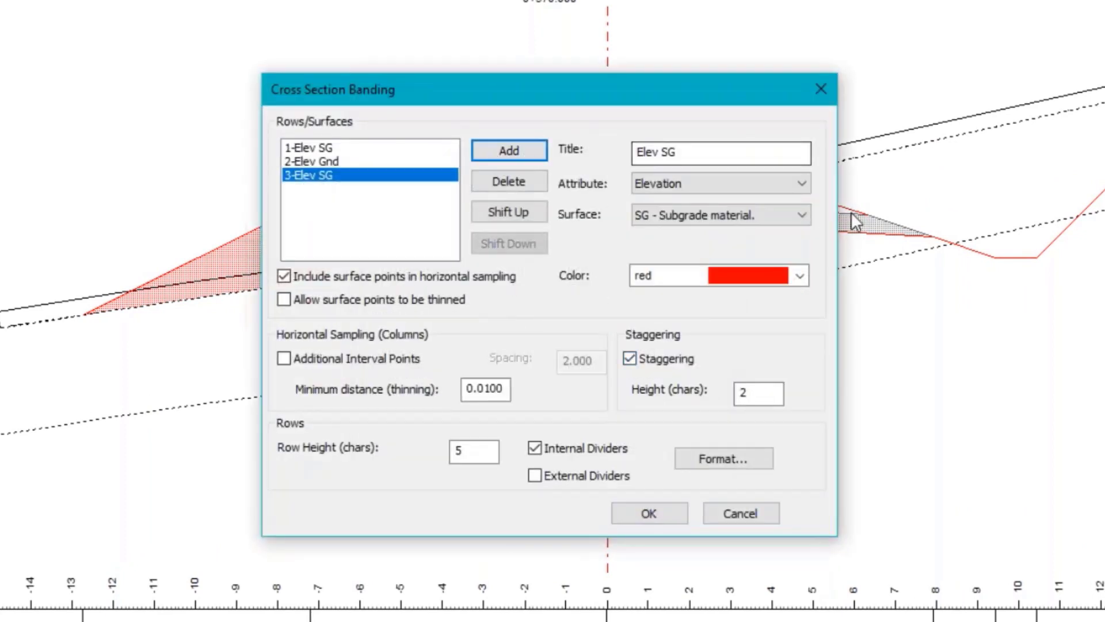
drag(702, 152, 638, 152)
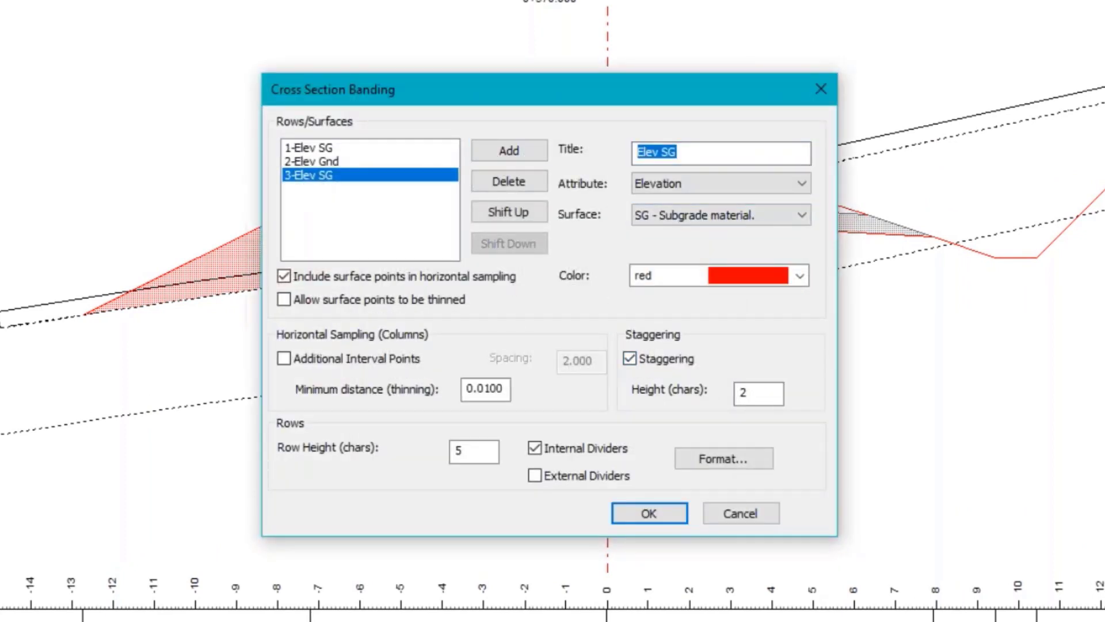
text(El)
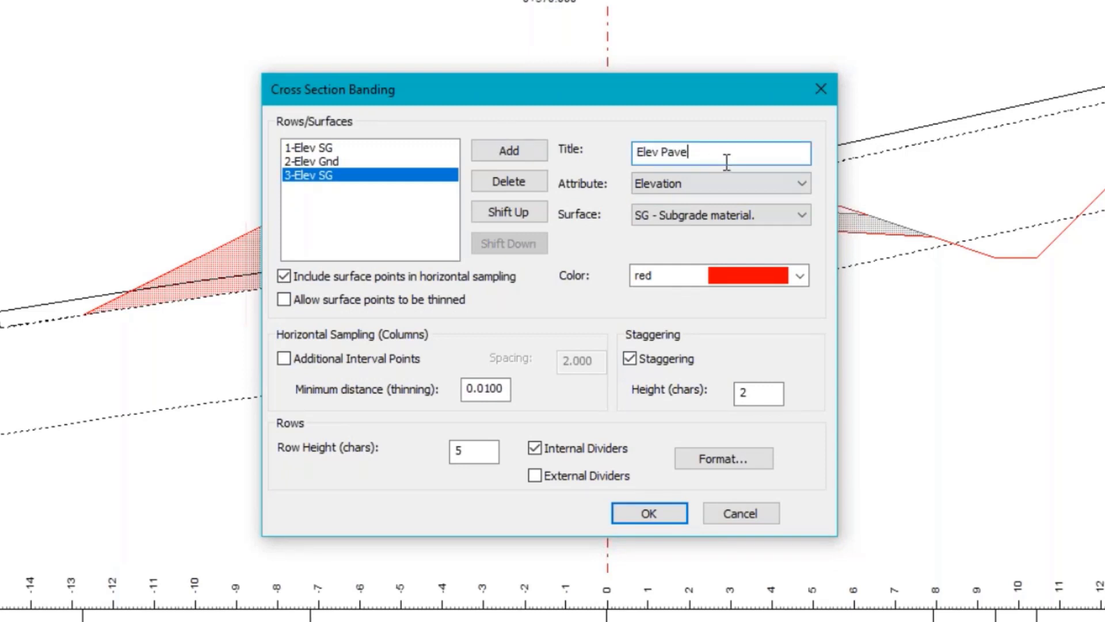
Step: Set the Elev Pave band to Elevation on surface Srf3 - Layer 3 above subgrade in blue, and apply the banding
click(801, 215)
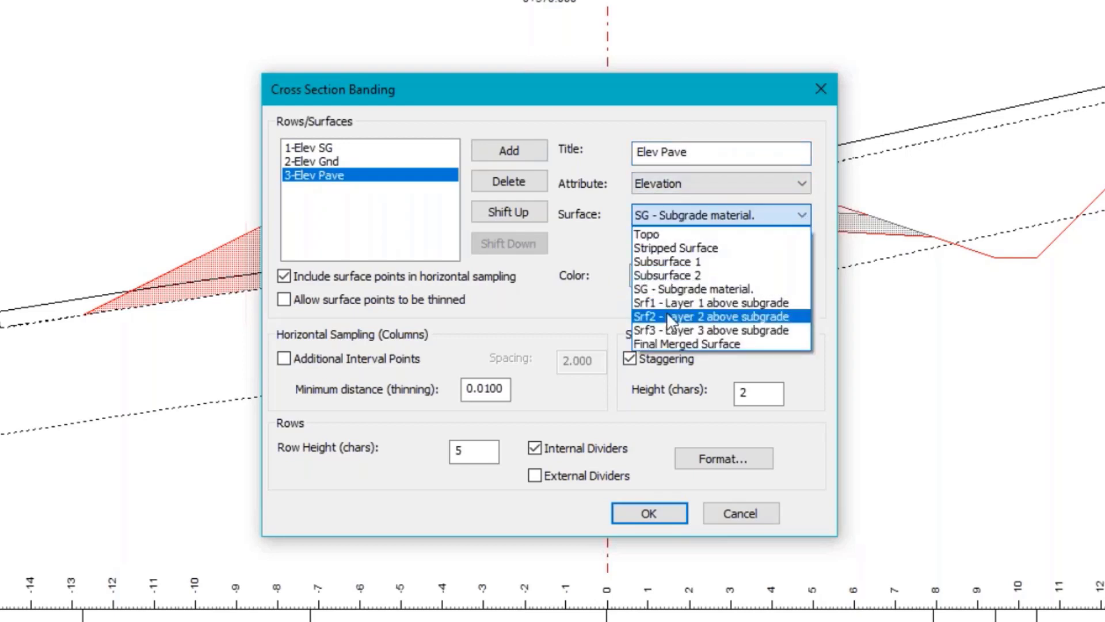
click(677, 330)
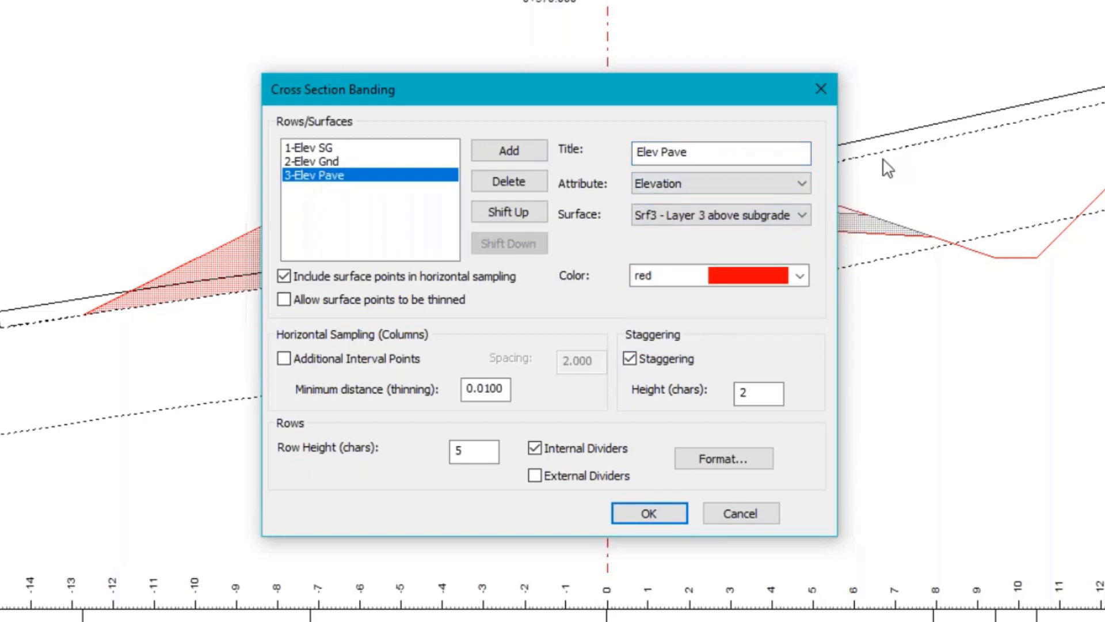
click(807, 180)
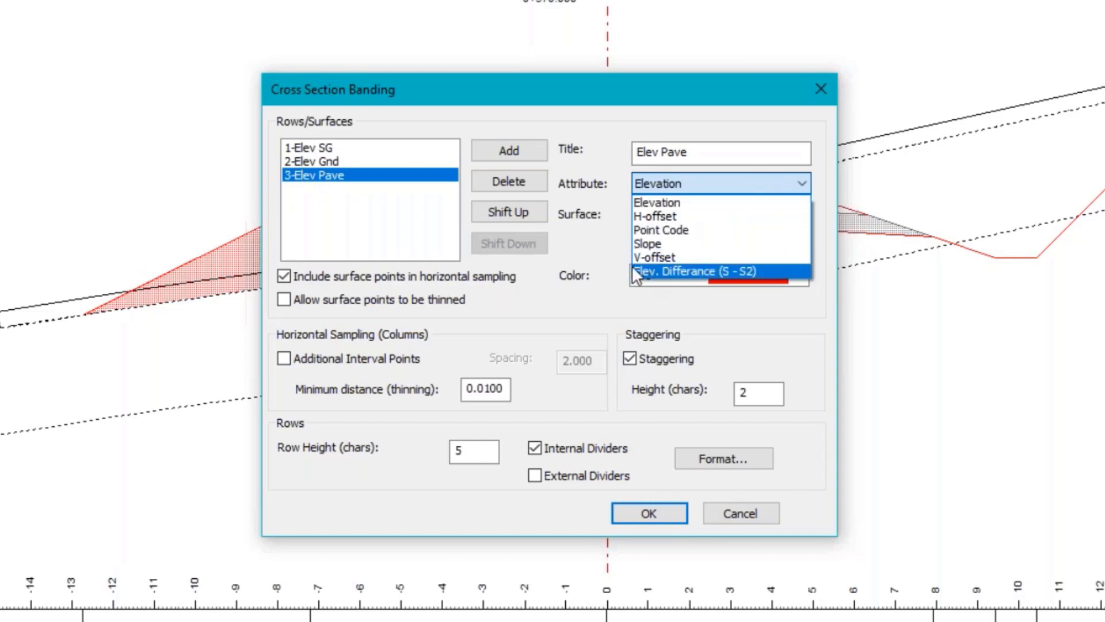
click(667, 202)
click(800, 275)
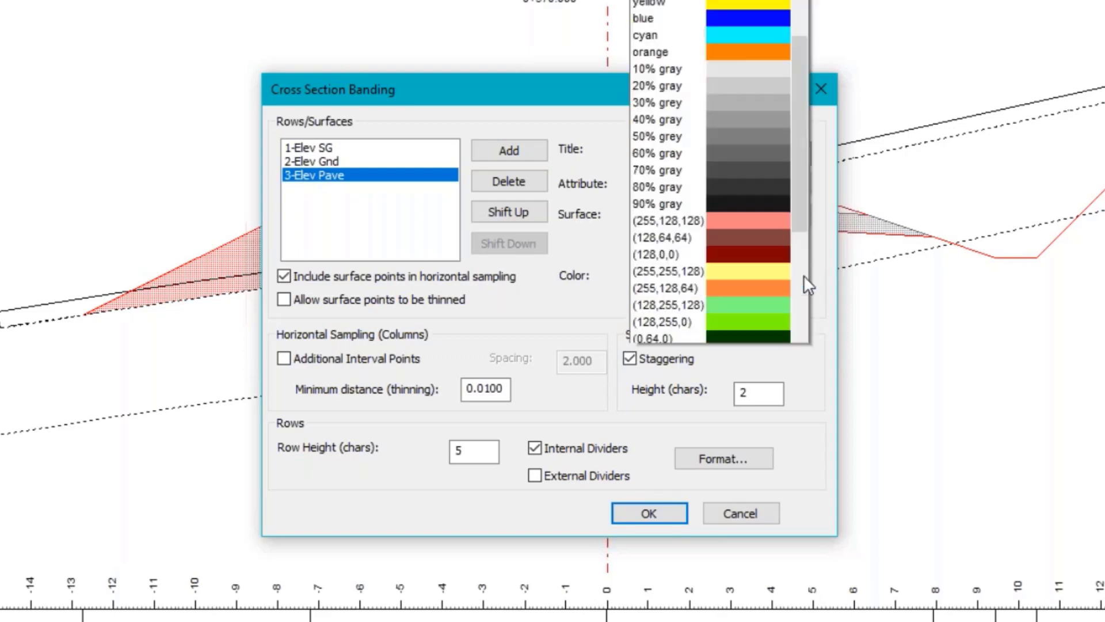
click(764, 32)
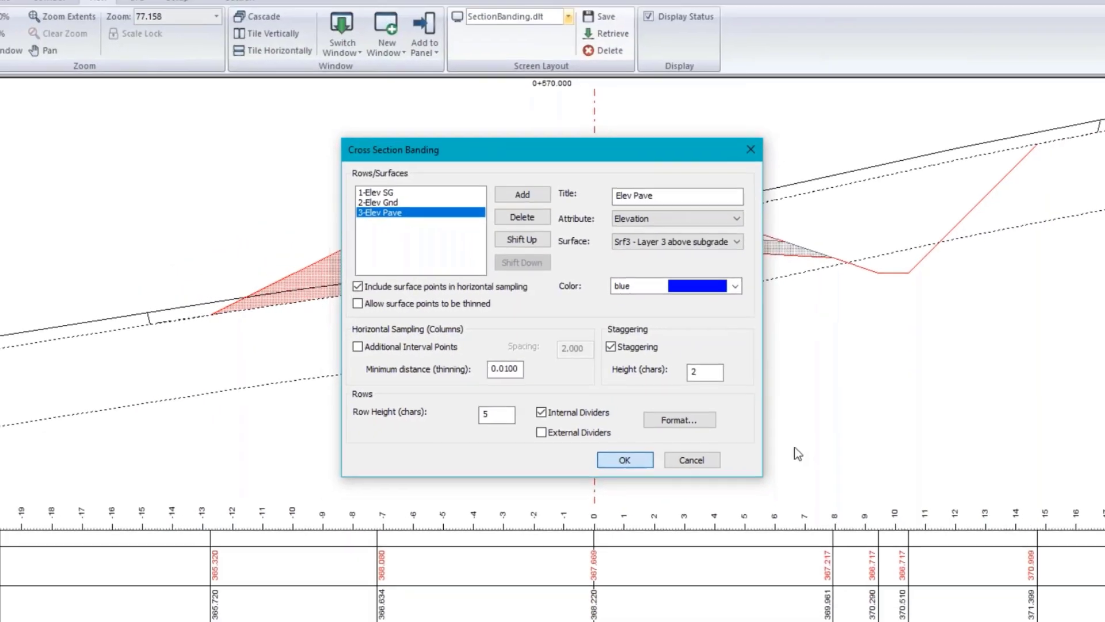
click(649, 513)
click(594, 440)
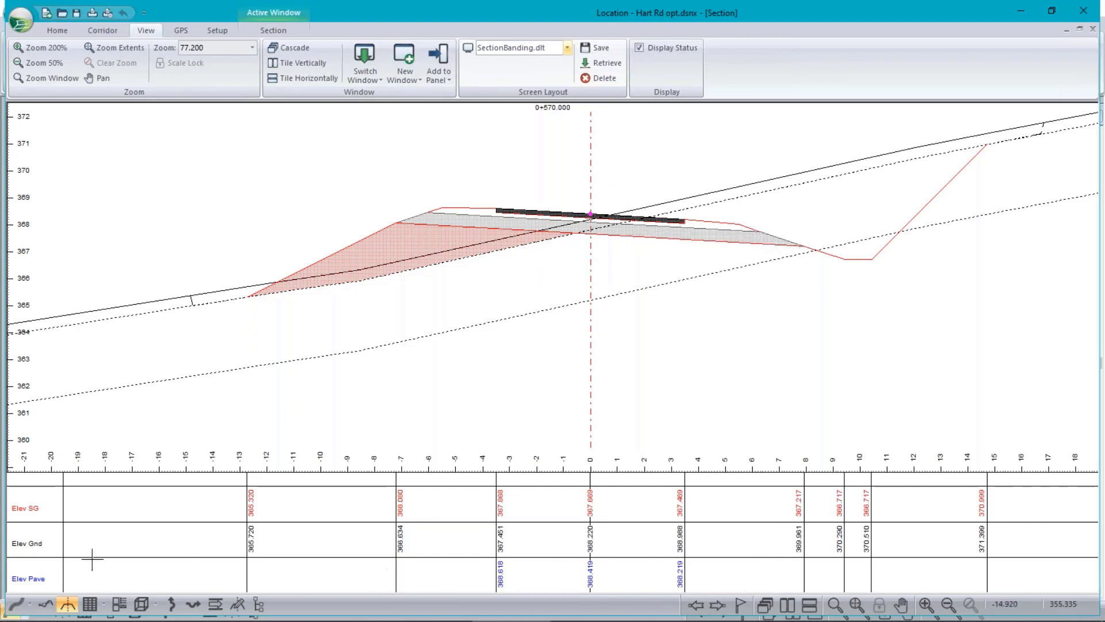
Step: Turn off Staggering in the Cross Section Banding settings and apply the change to the section
scroll(602, 308, down, 3)
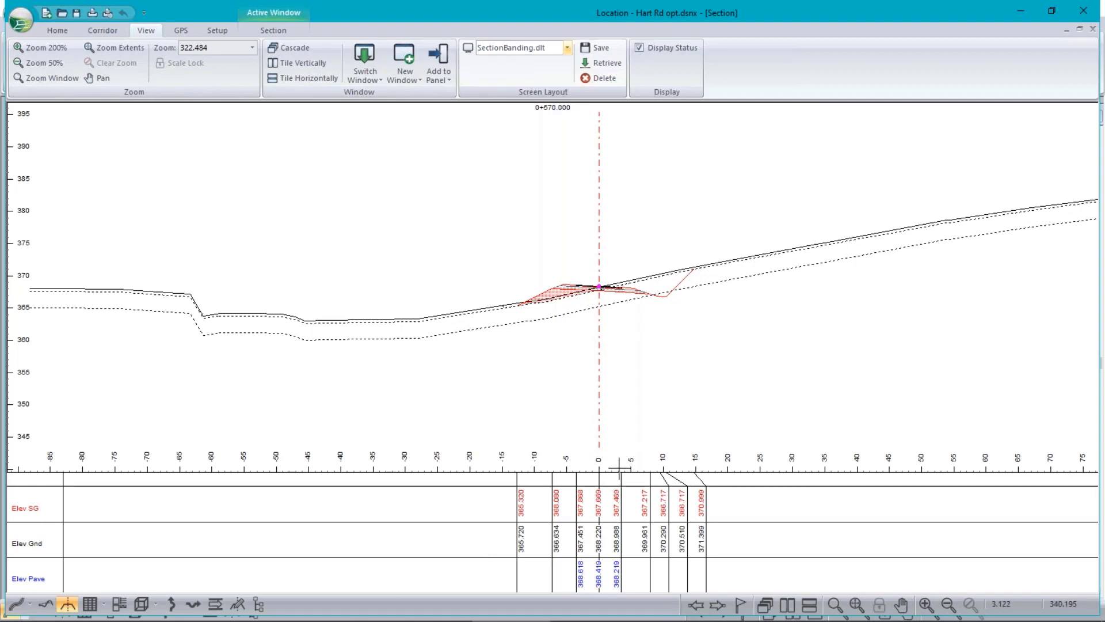
right_click(571, 411)
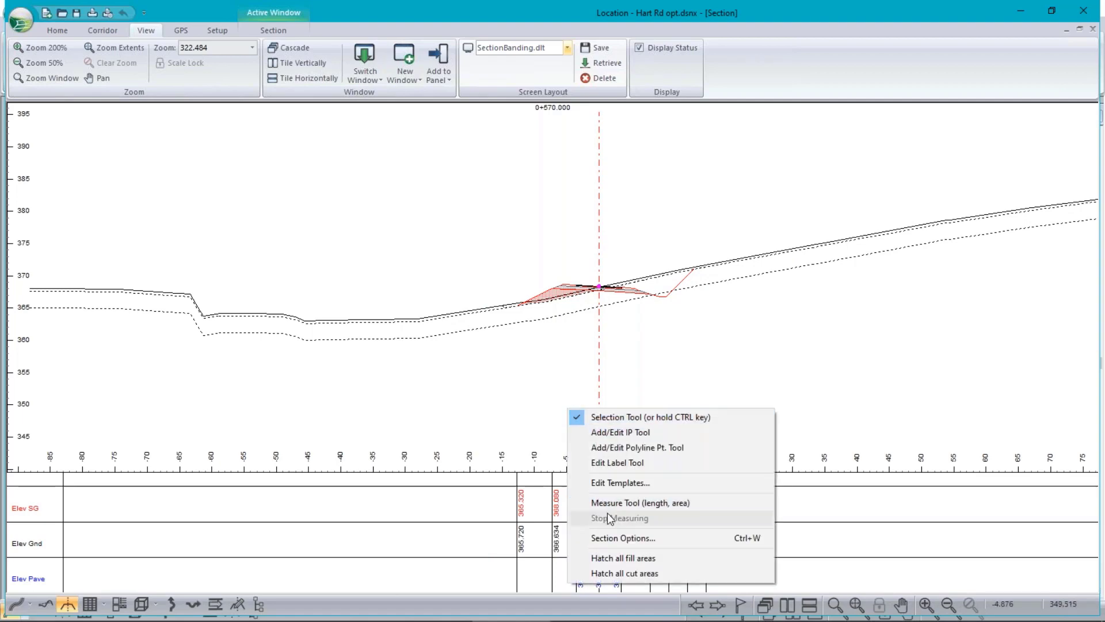
click(620, 537)
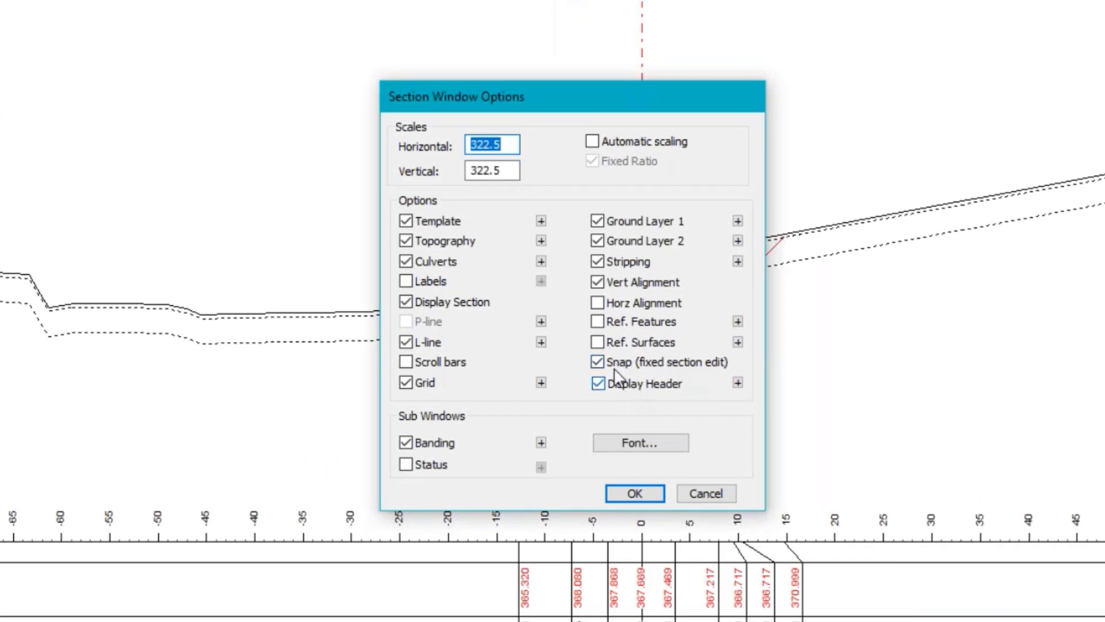
click(541, 442)
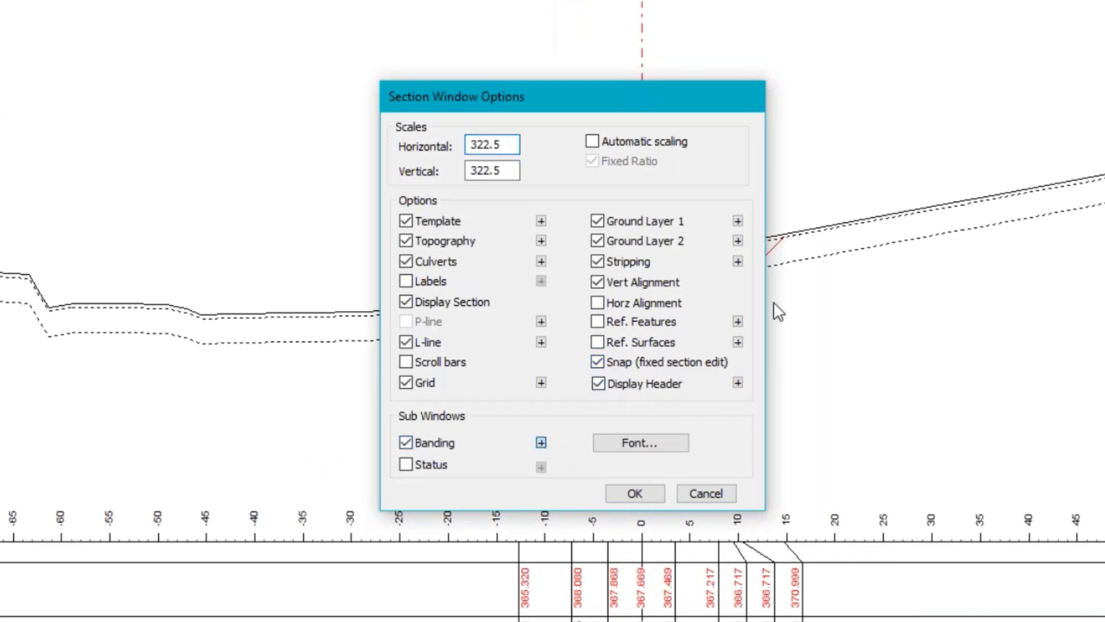
click(651, 348)
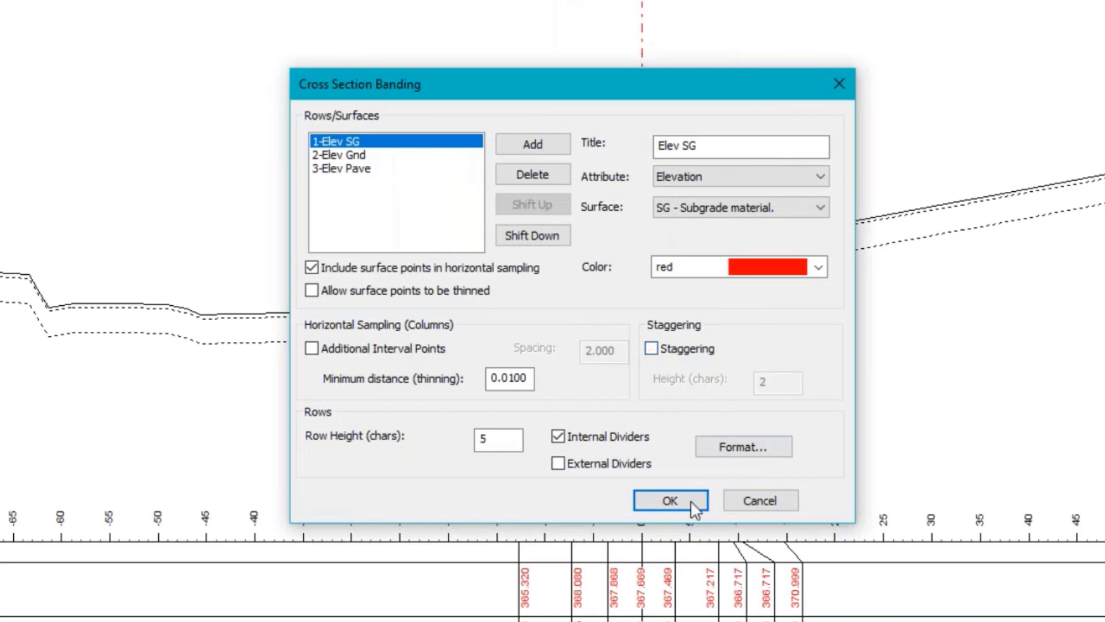
click(672, 497)
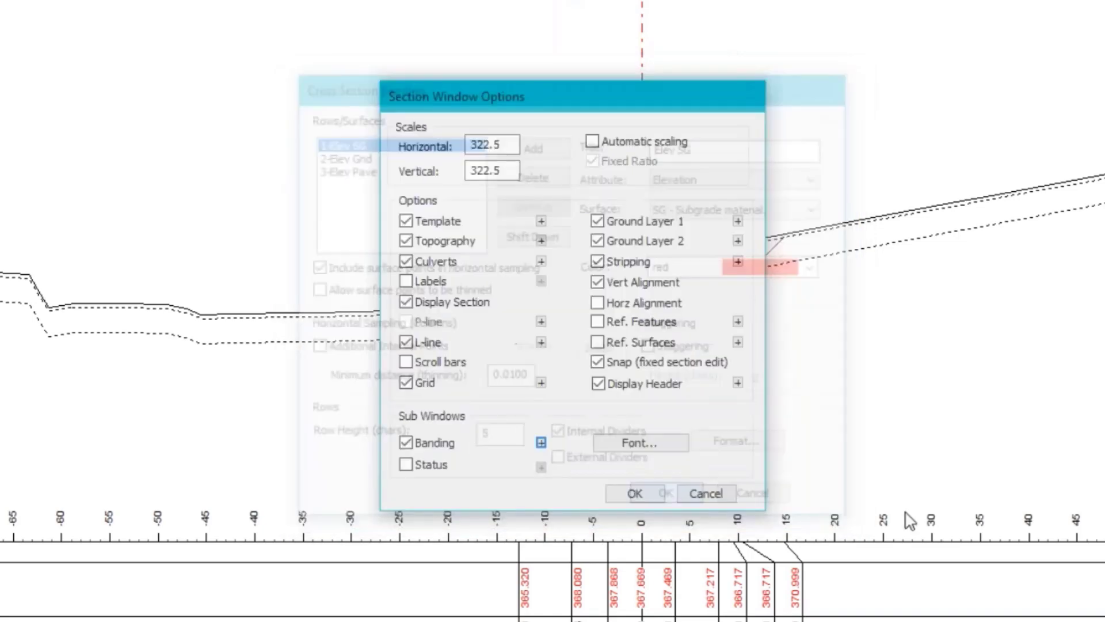
click(654, 489)
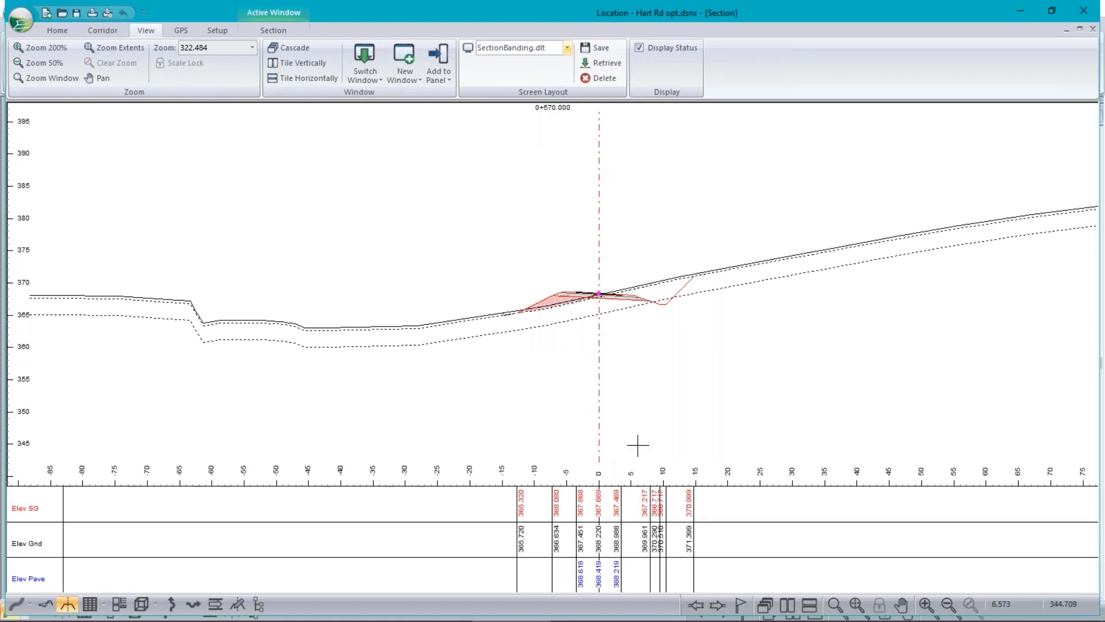
middle_drag(599, 296, 604, 337)
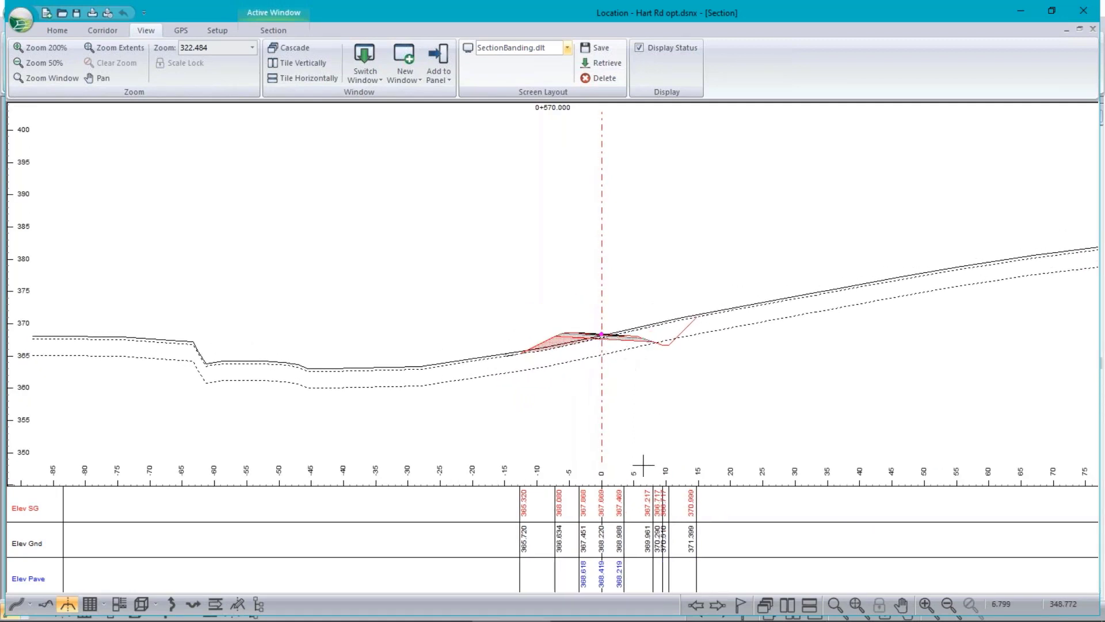
scroll(601, 343, up, 3)
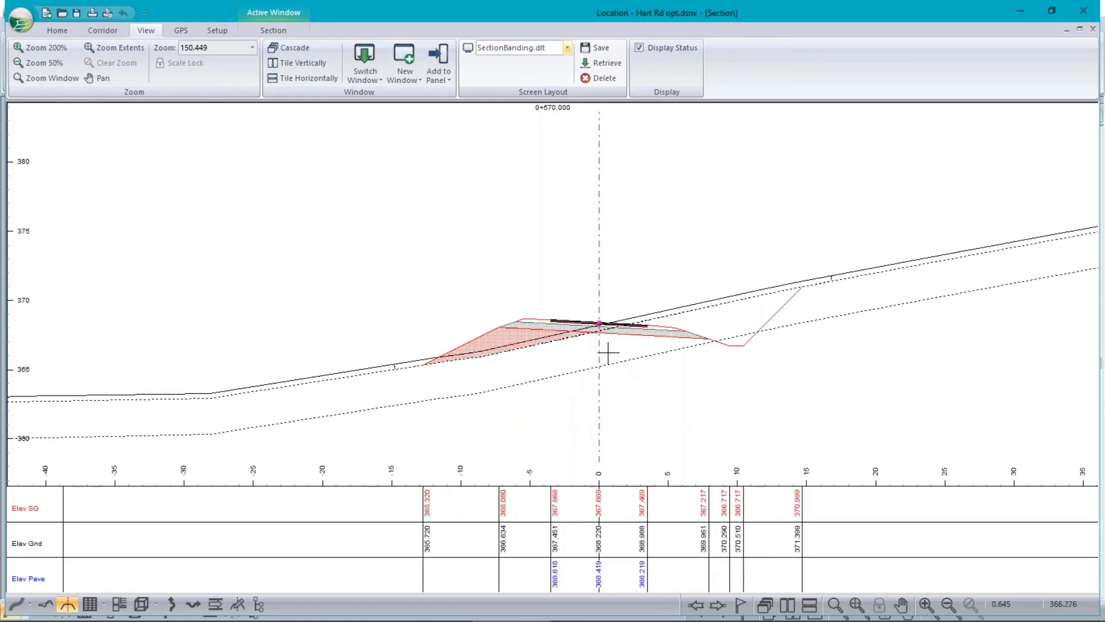
scroll(608, 353, up, 1)
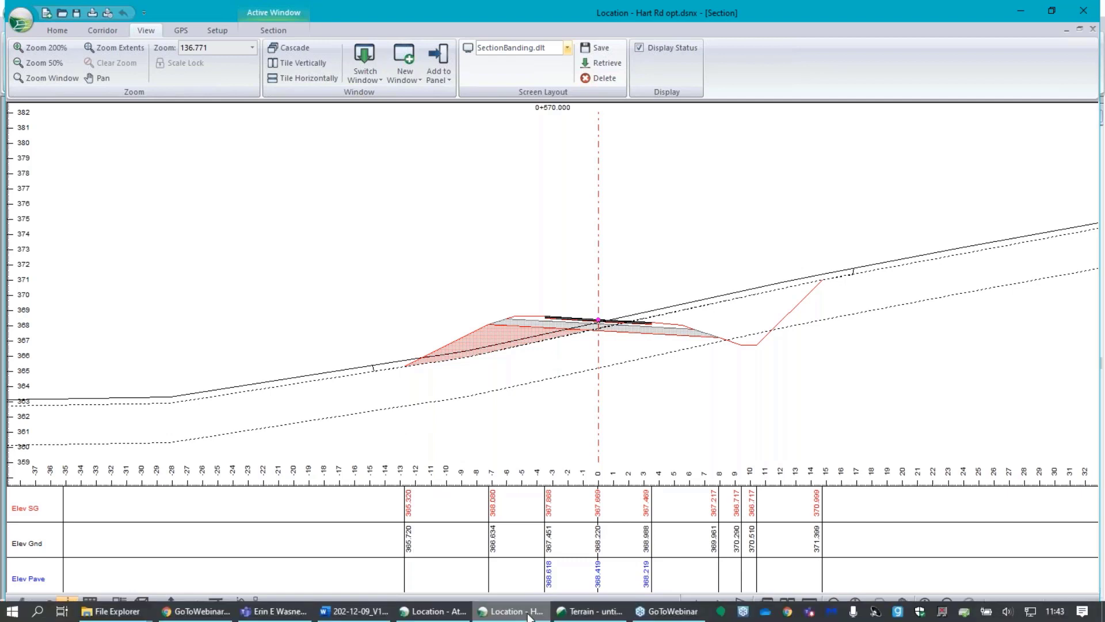
Step: Switch to the Location window showing AtrributeShading.dsnx and open the recent design ProSubWin.dsnx in it
click(449, 615)
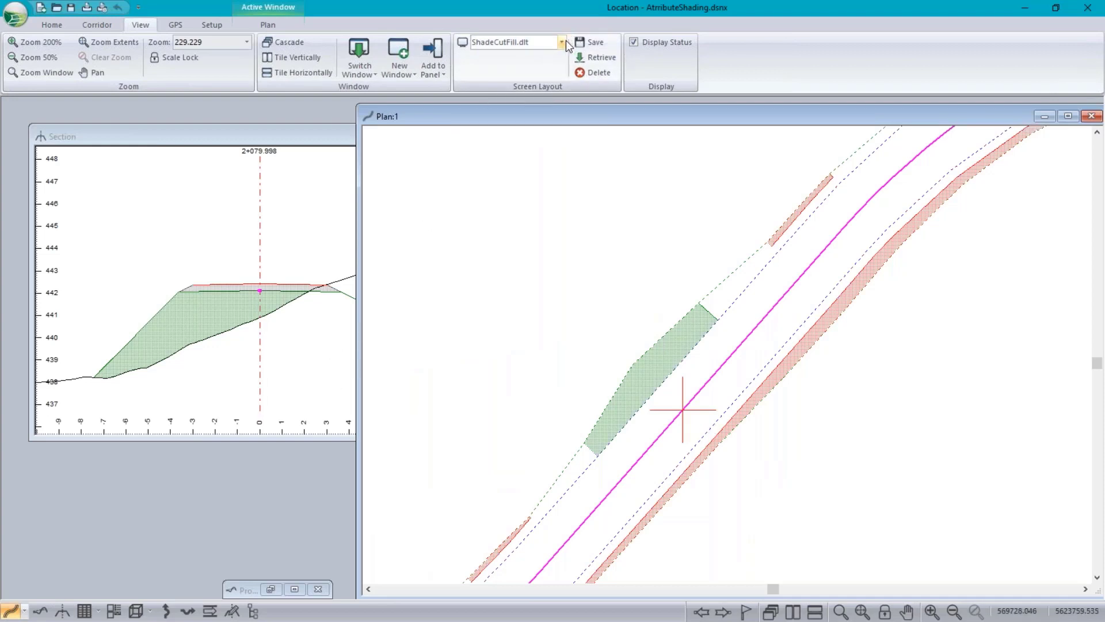
click(16, 18)
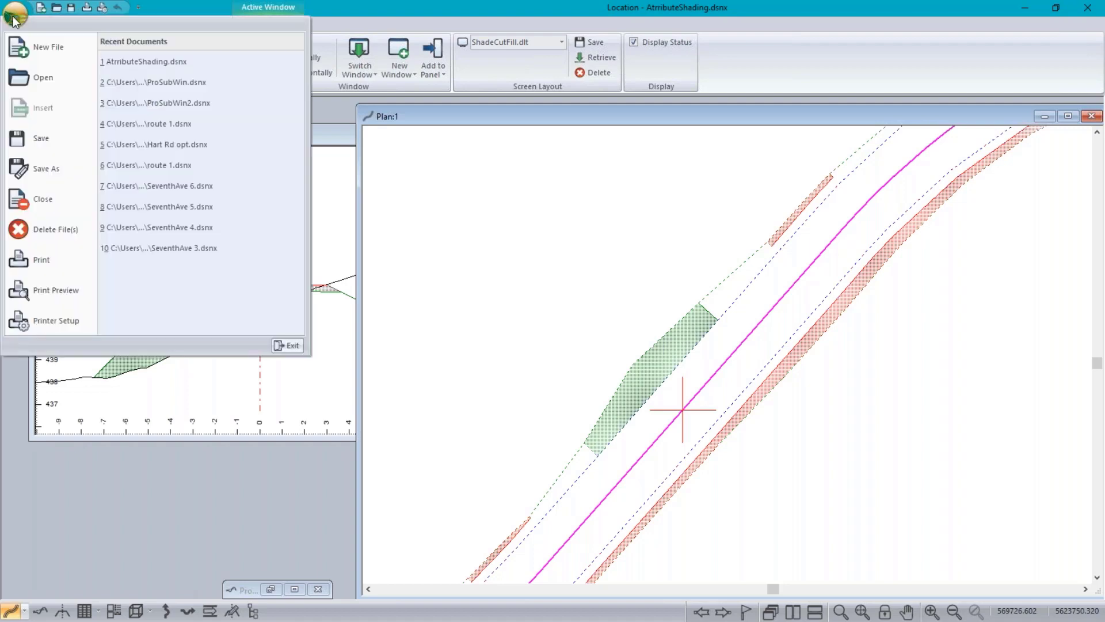
click(157, 83)
click(605, 352)
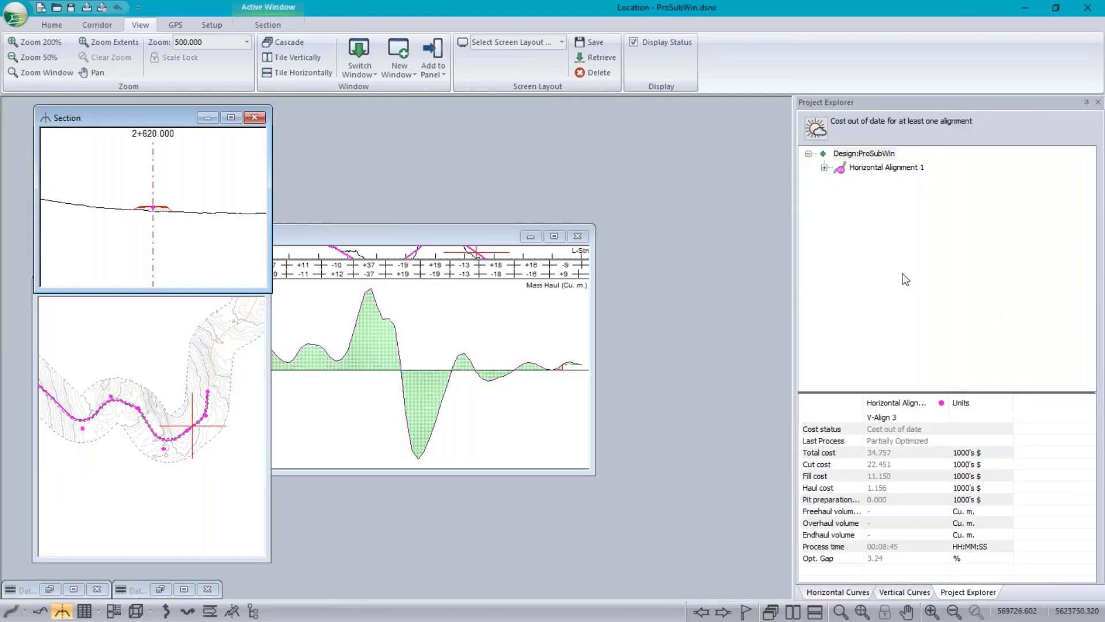
Step: Reposition and enlarge the Profile window to fill the space beside the Project Explorer, and lower the divider above its sub-windows
drag(436, 236, 502, 108)
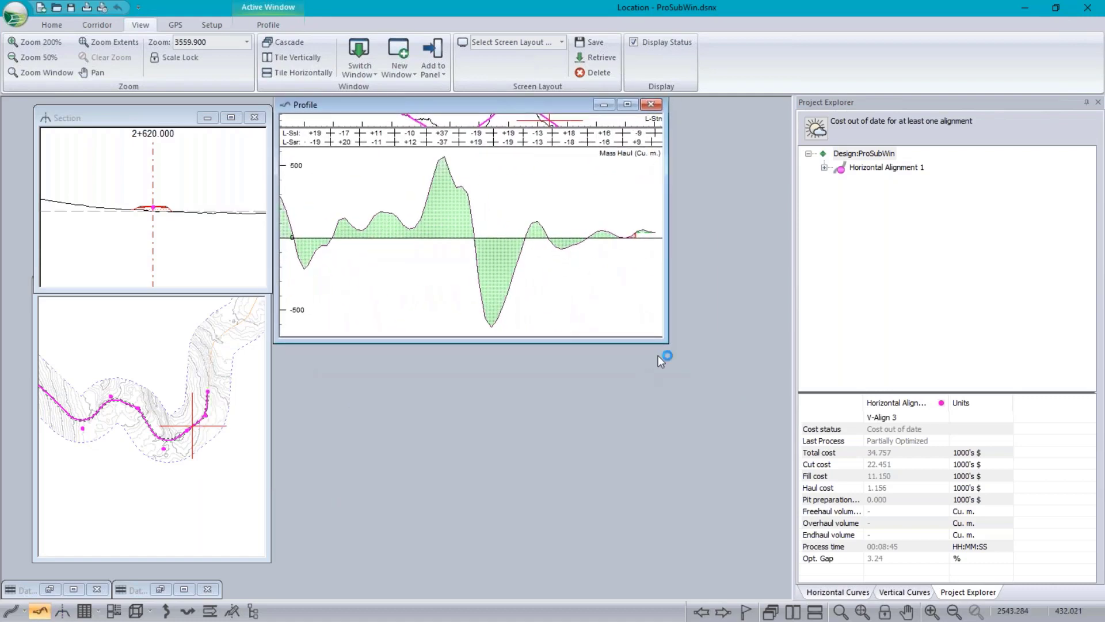
drag(661, 340, 777, 597)
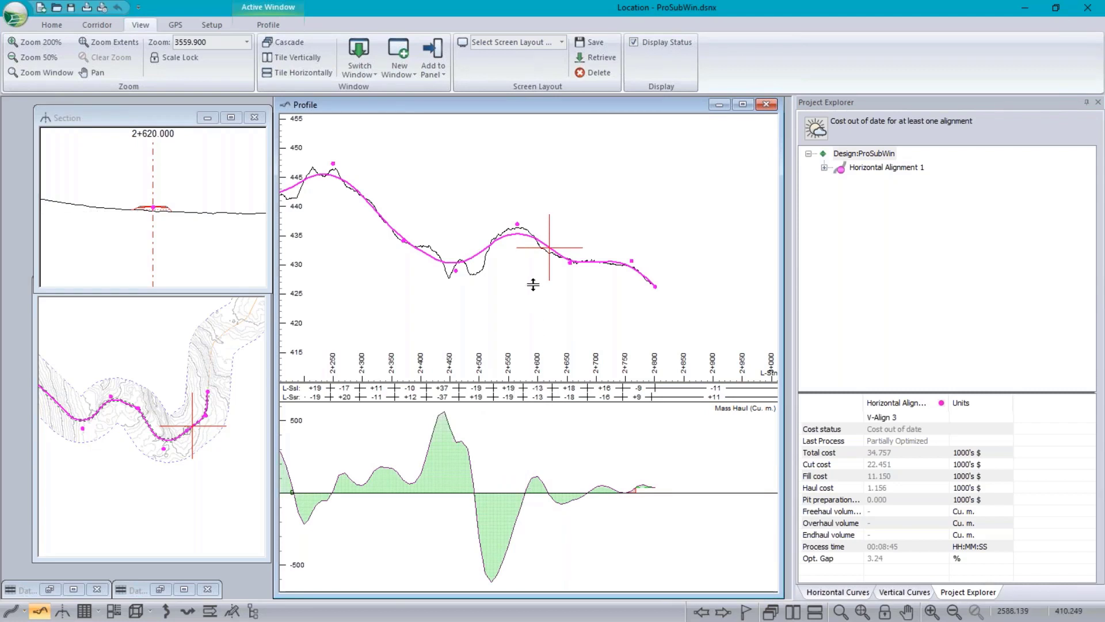
drag(531, 276, 538, 414)
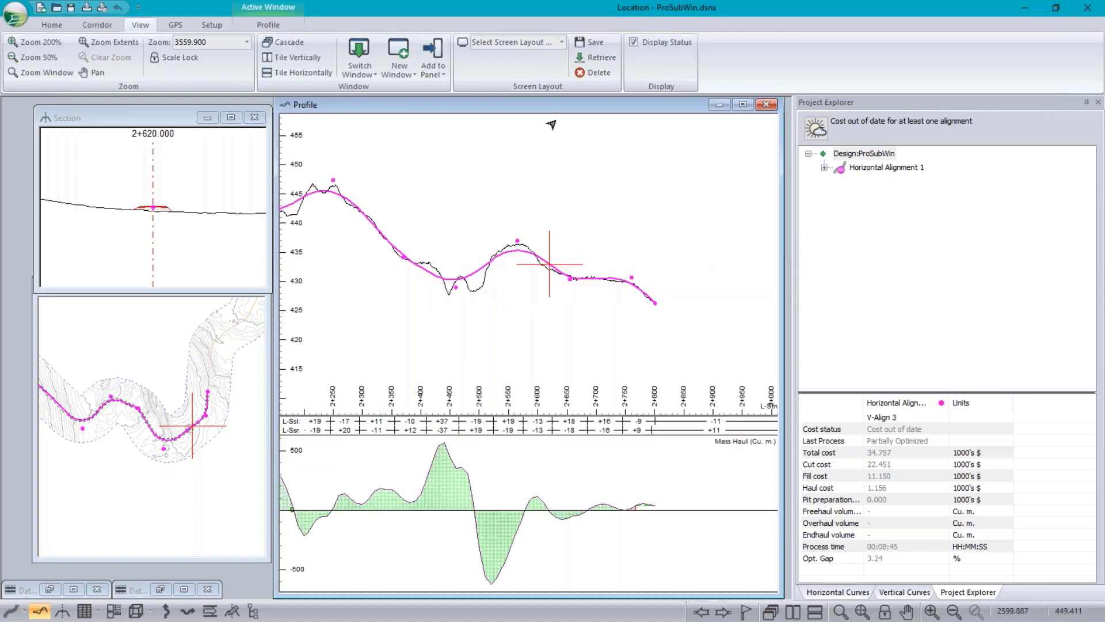
mouse_move(568, 98)
mouse_down()
mouse_move(560, 464)
mouse_move(576, 108)
mouse_up()
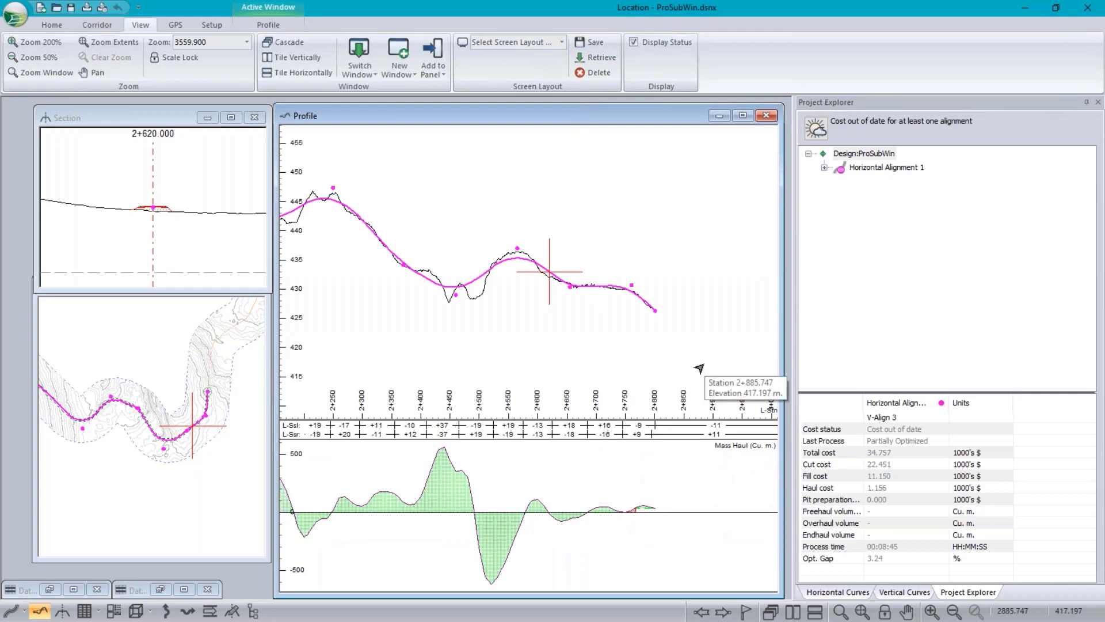
Step: Set the profile sub-window height to 100 mm in Profile Window Options
right_click(477, 304)
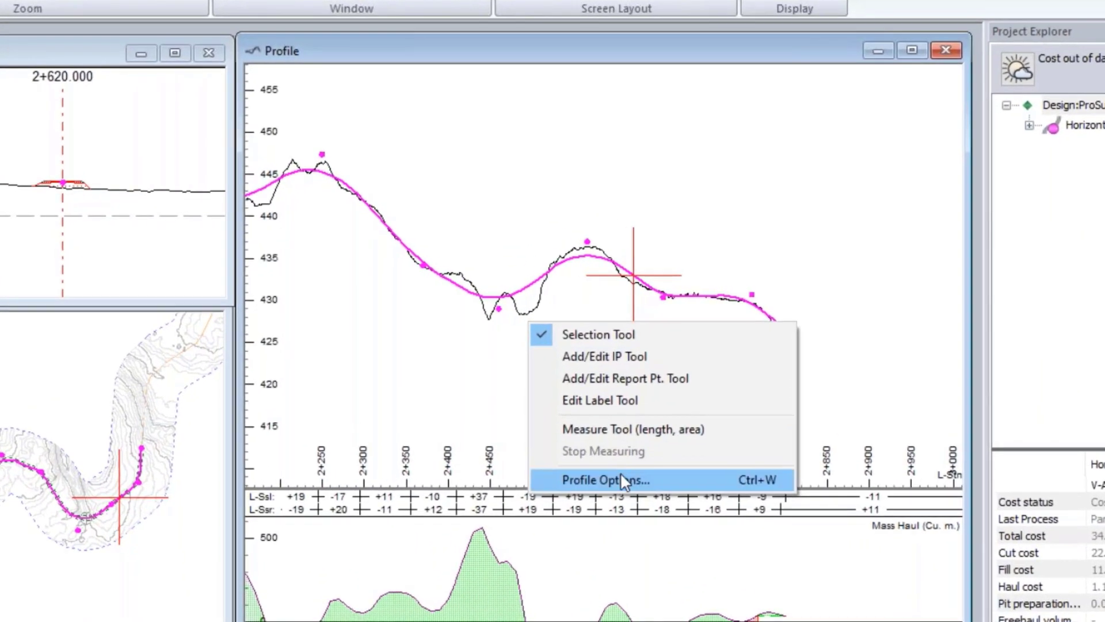
click(622, 479)
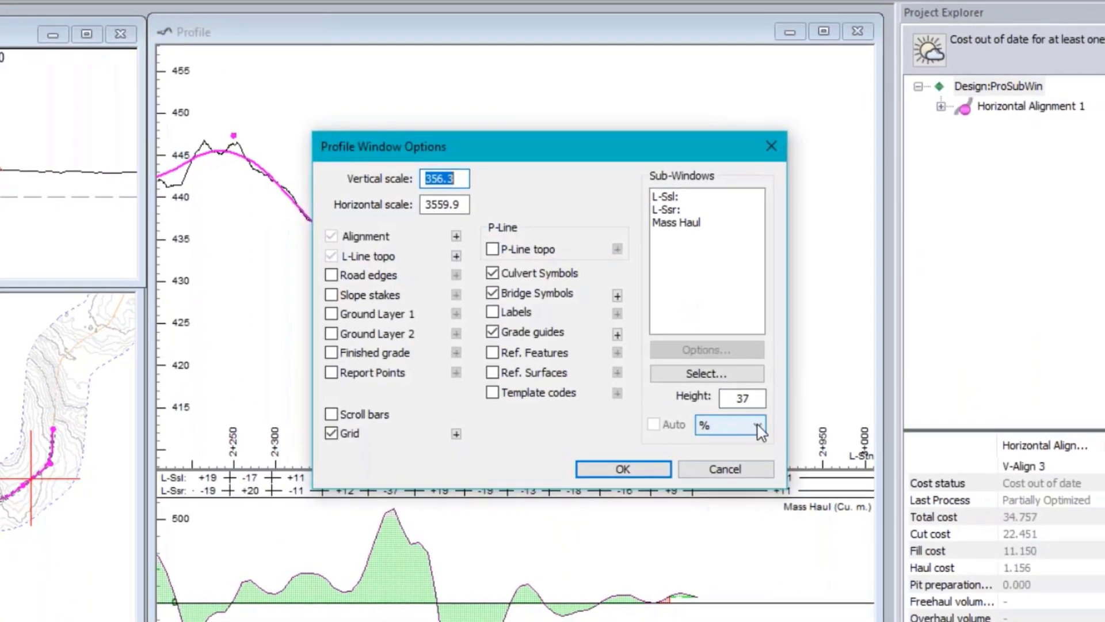
click(757, 427)
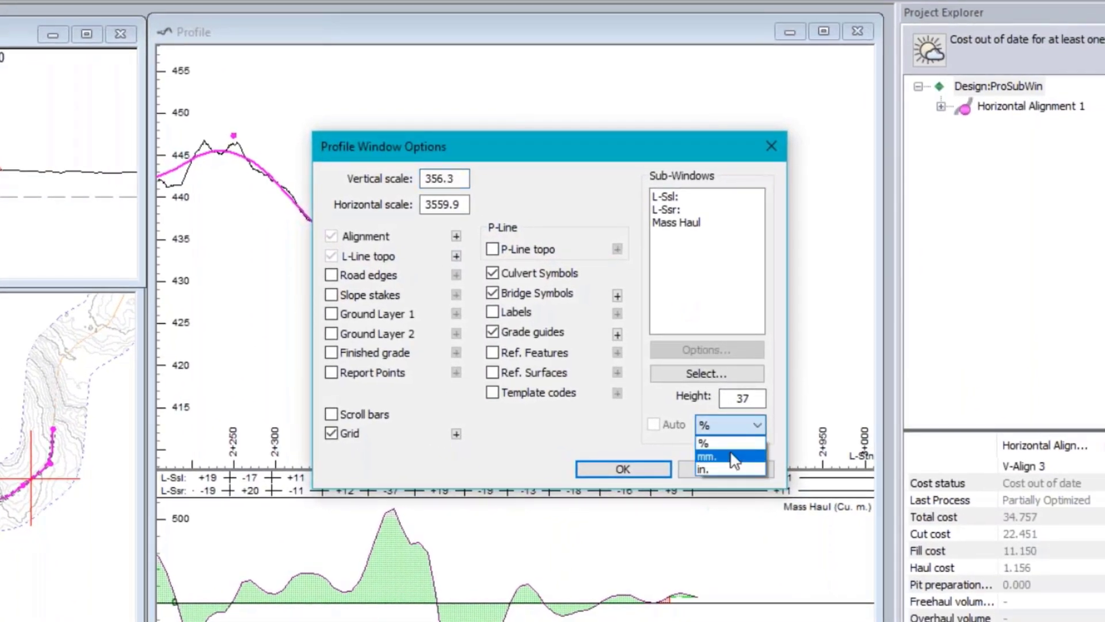
click(733, 458)
double_click(748, 398)
text(100)
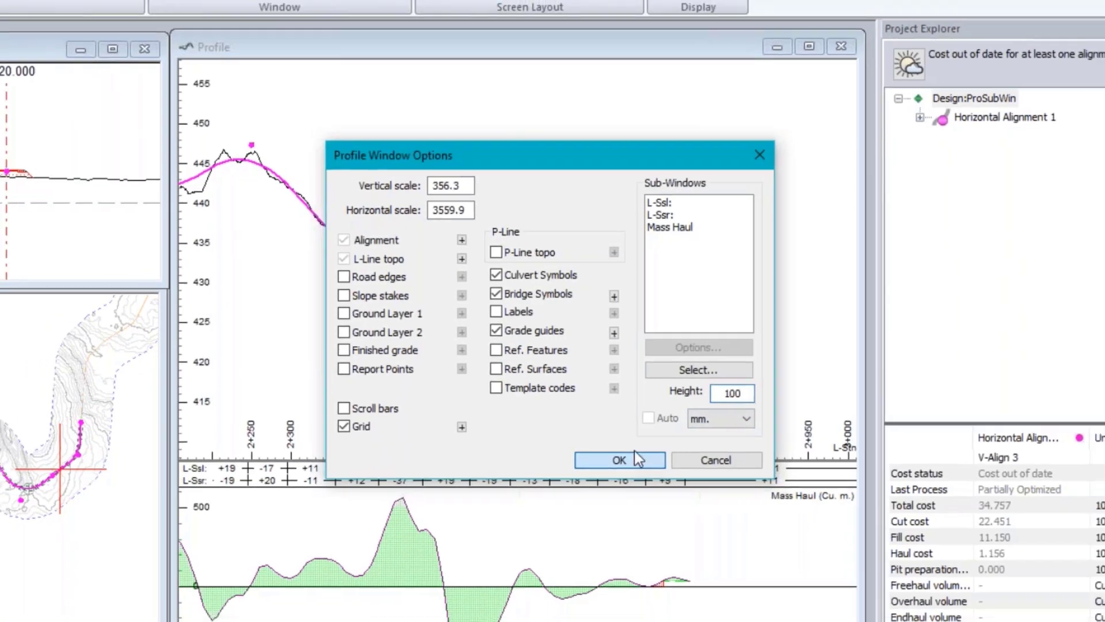
click(621, 468)
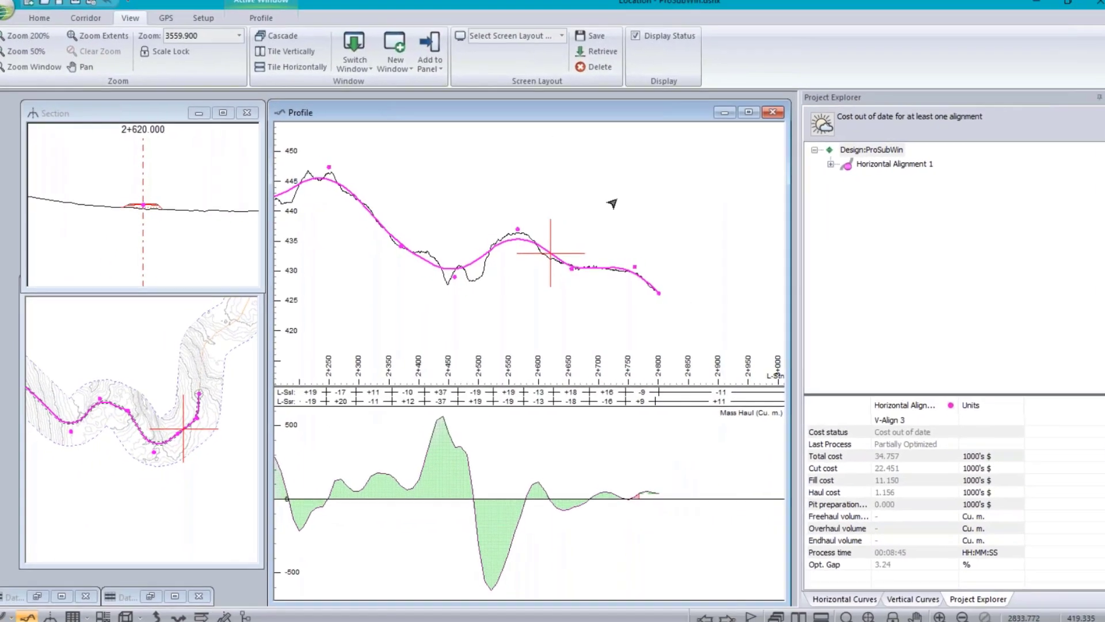
Step: Lower the Profile window's upper edge and the divider above its sub-windows, and check the sub-window height setting in the profile options
mouse_move(566, 106)
mouse_down()
mouse_move(567, 320)
mouse_move(568, 113)
mouse_up()
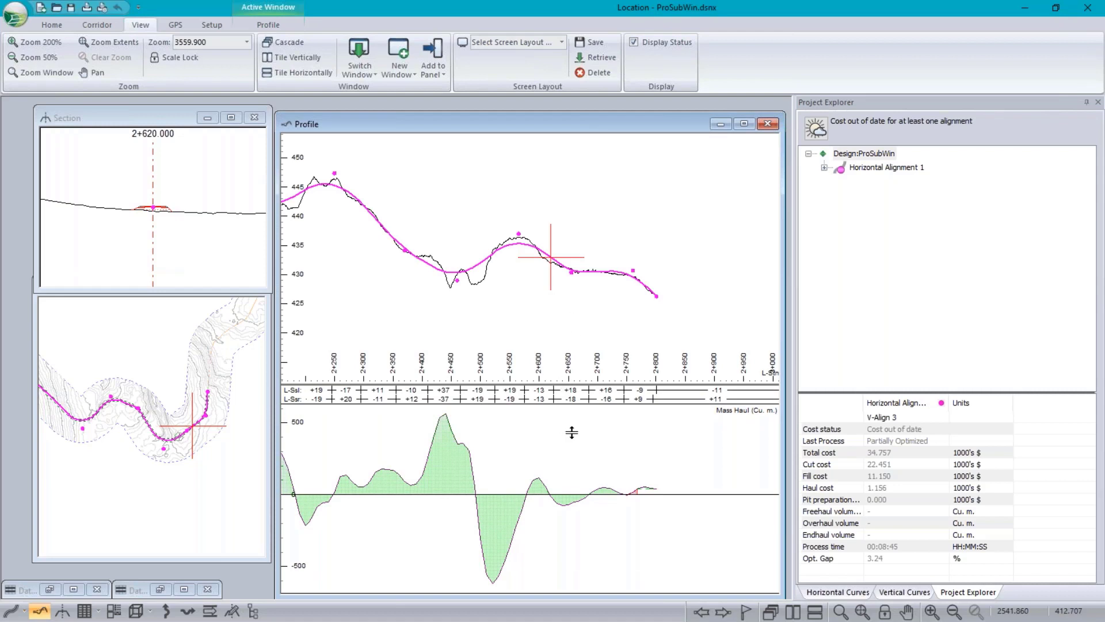
drag(572, 432, 571, 458)
right_click(662, 365)
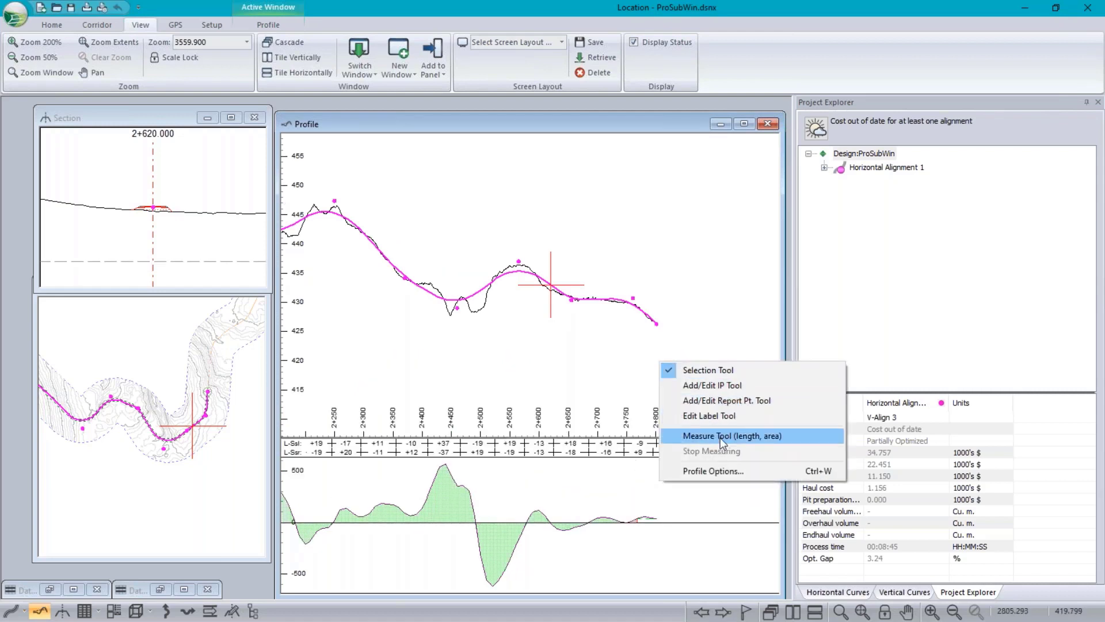
click(714, 470)
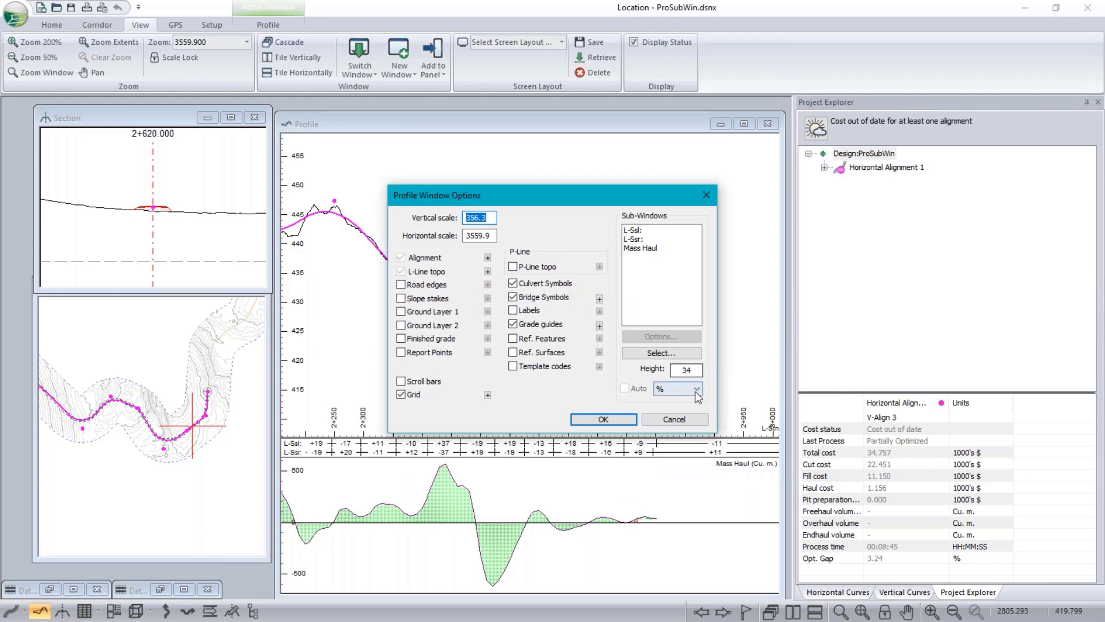
click(674, 419)
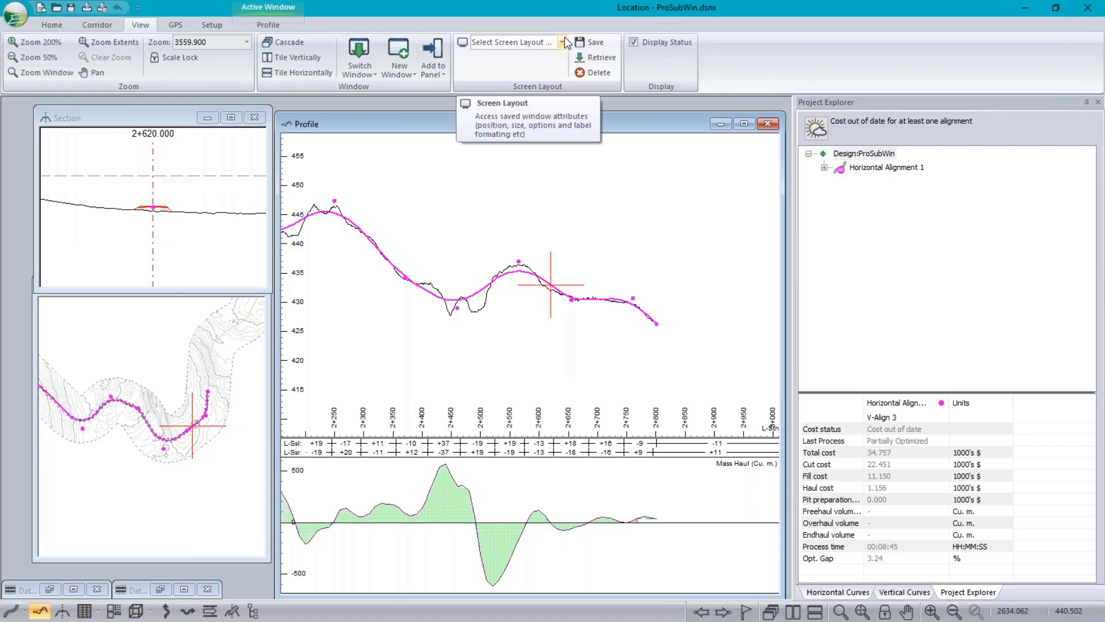
Step: Show the Multi-Plot window and load the ProSubWin.blt book layout
click(113, 611)
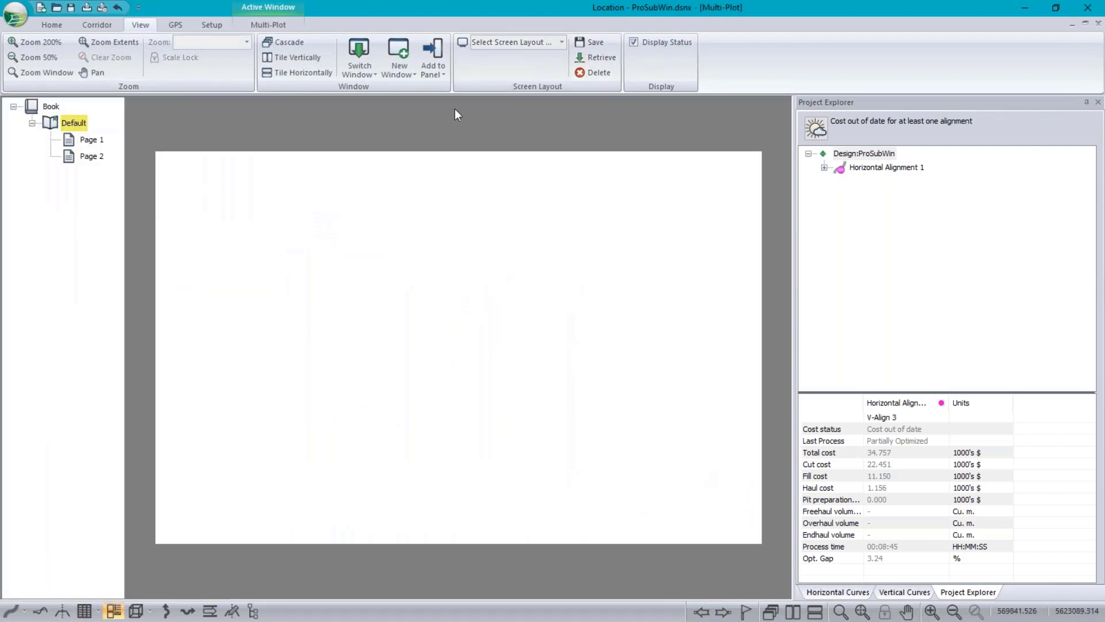
click(268, 24)
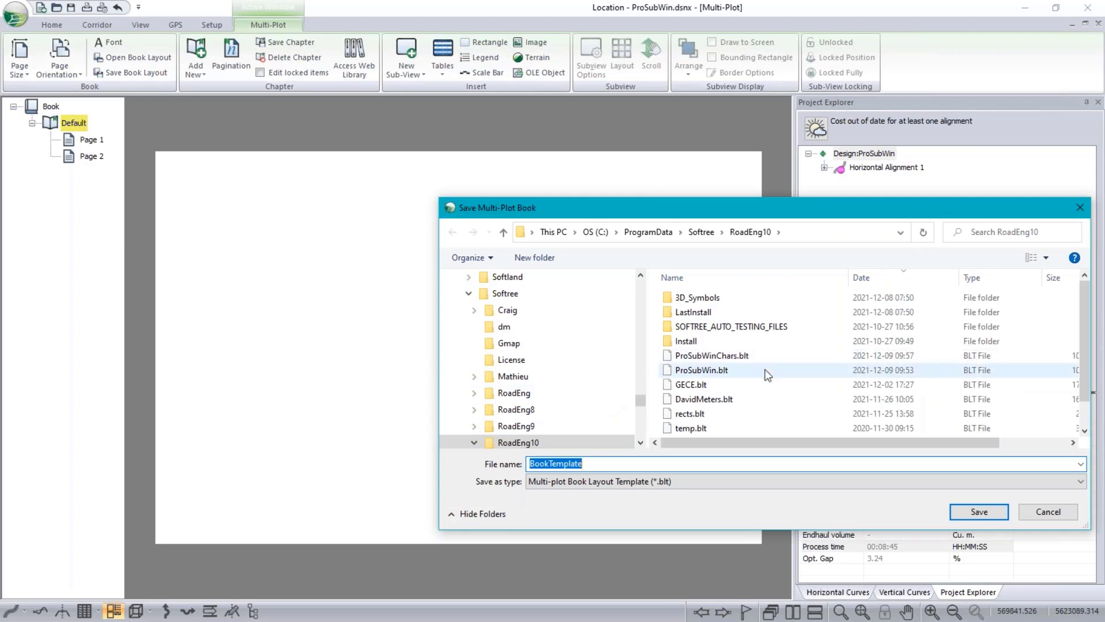
click(772, 373)
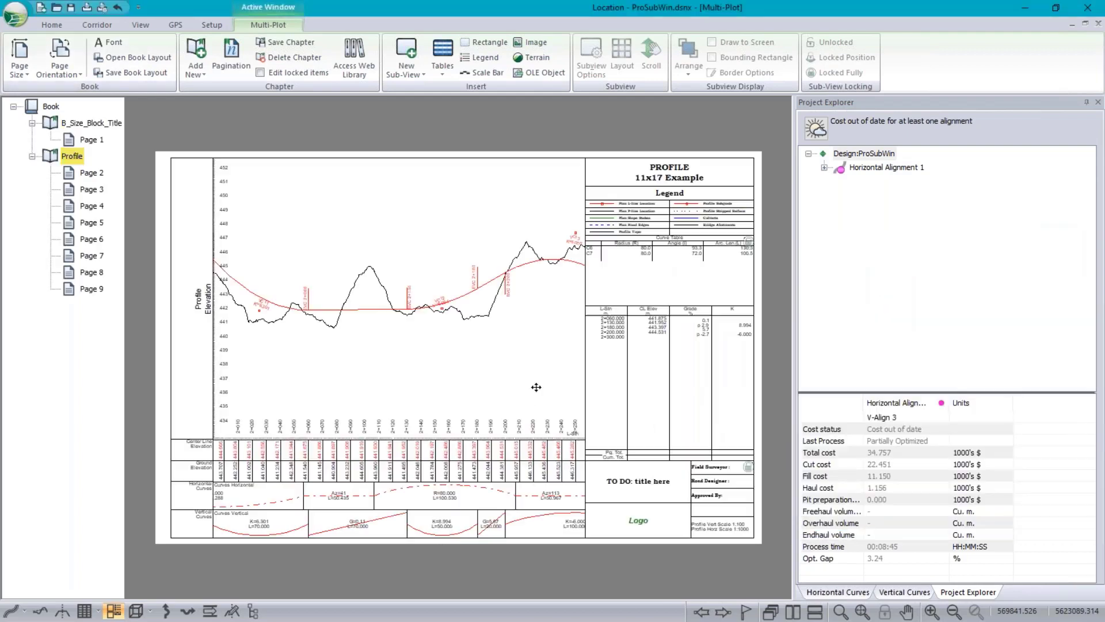
Step: Examine how the profile sub-view's bands line up with the Center Line Elevation, Ground Elevation and Horizontal Curves titles on the sheet
click(458, 364)
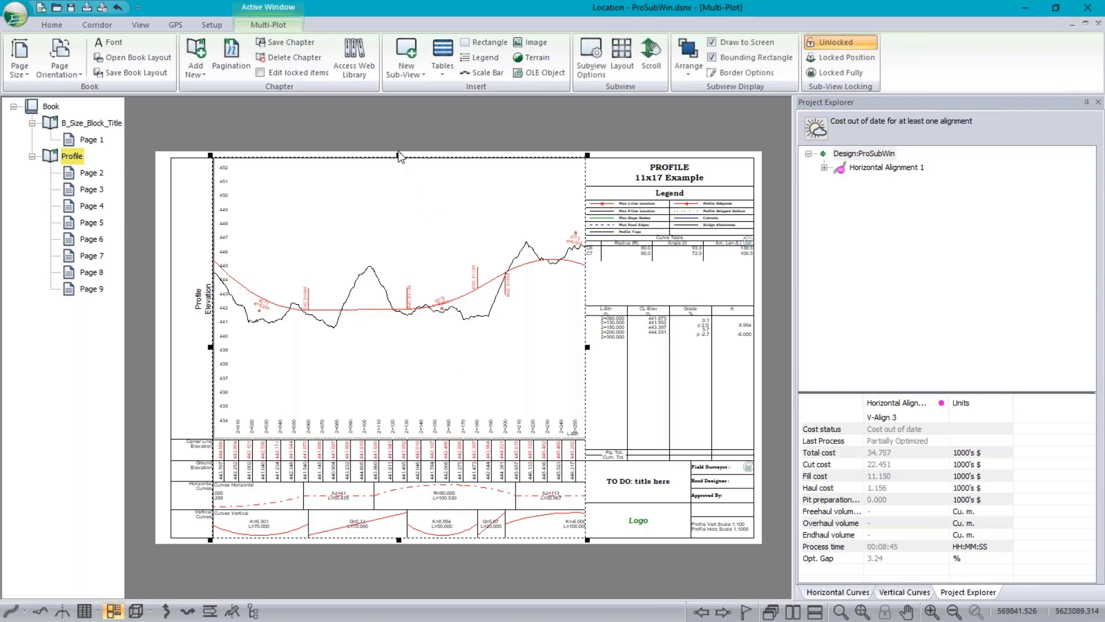
mouse_move(399, 156)
mouse_down()
mouse_move(399, 296)
mouse_move(396, 155)
mouse_up()
scroll(208, 512, up, 1)
scroll(209, 510, up, 3)
scroll(210, 510, down, 5)
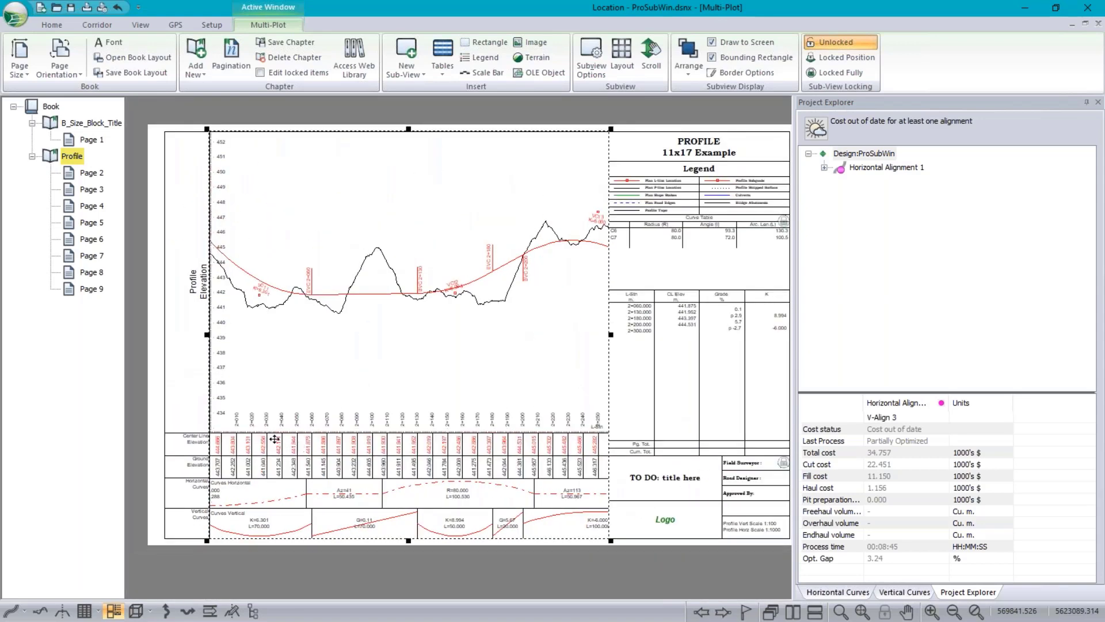
click(191, 440)
click(191, 473)
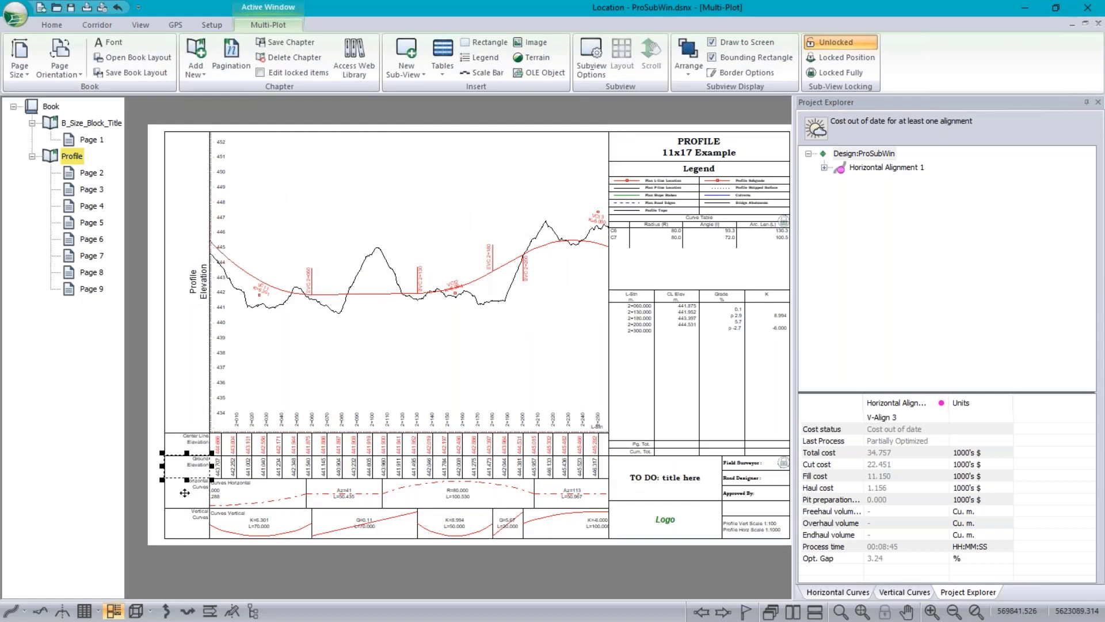
click(188, 494)
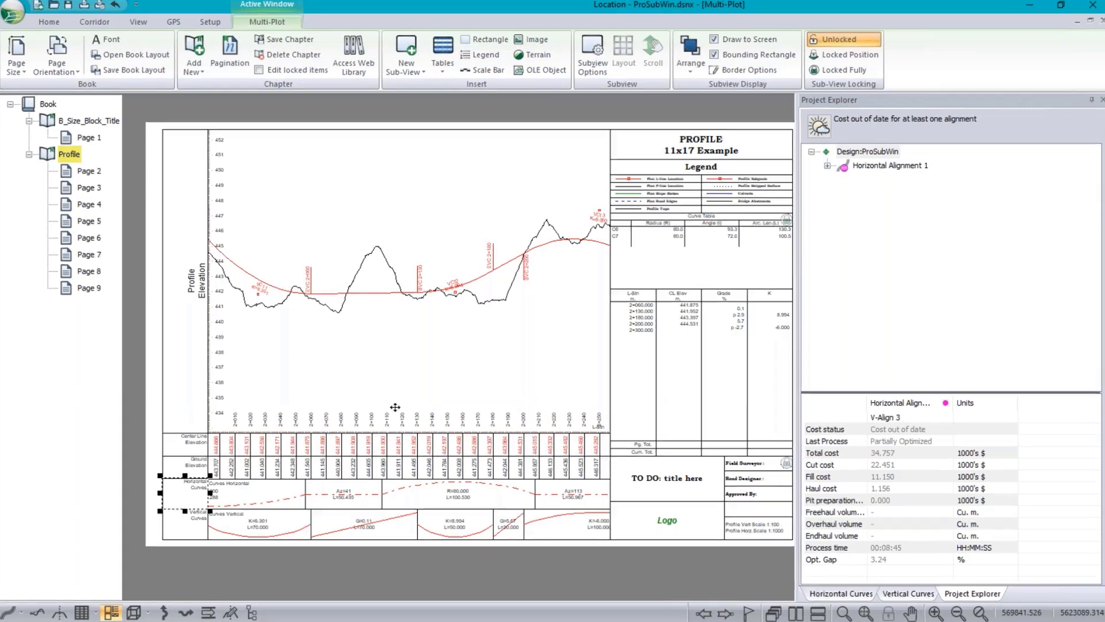
Step: Switch the height unit of the profile sub-view's Custom Label - 1 sub-window to chars
right_click(383, 350)
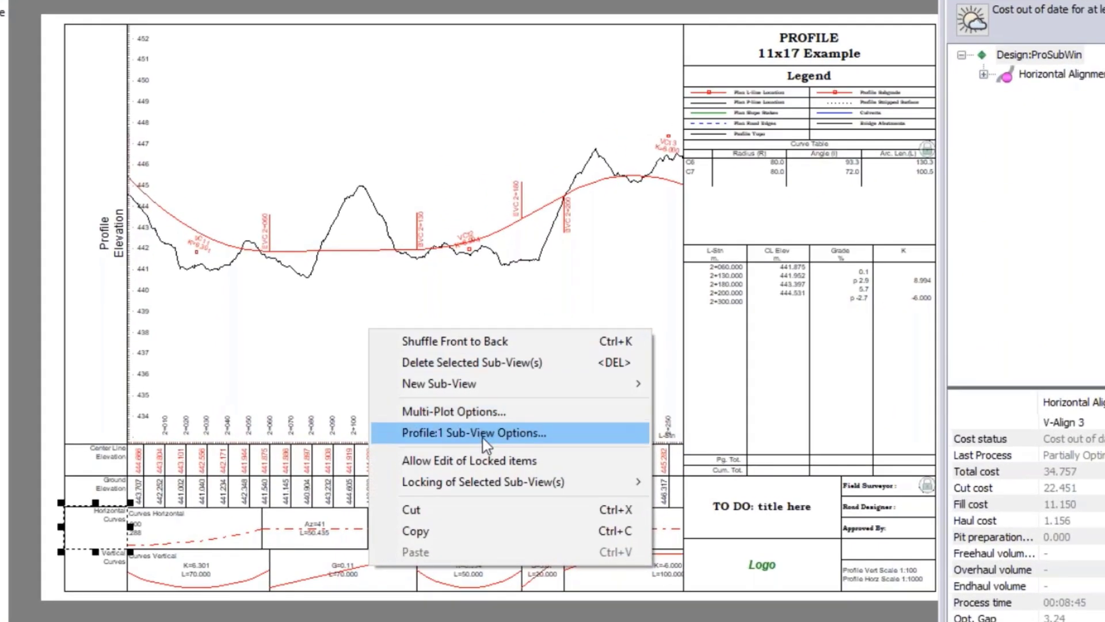
click(482, 432)
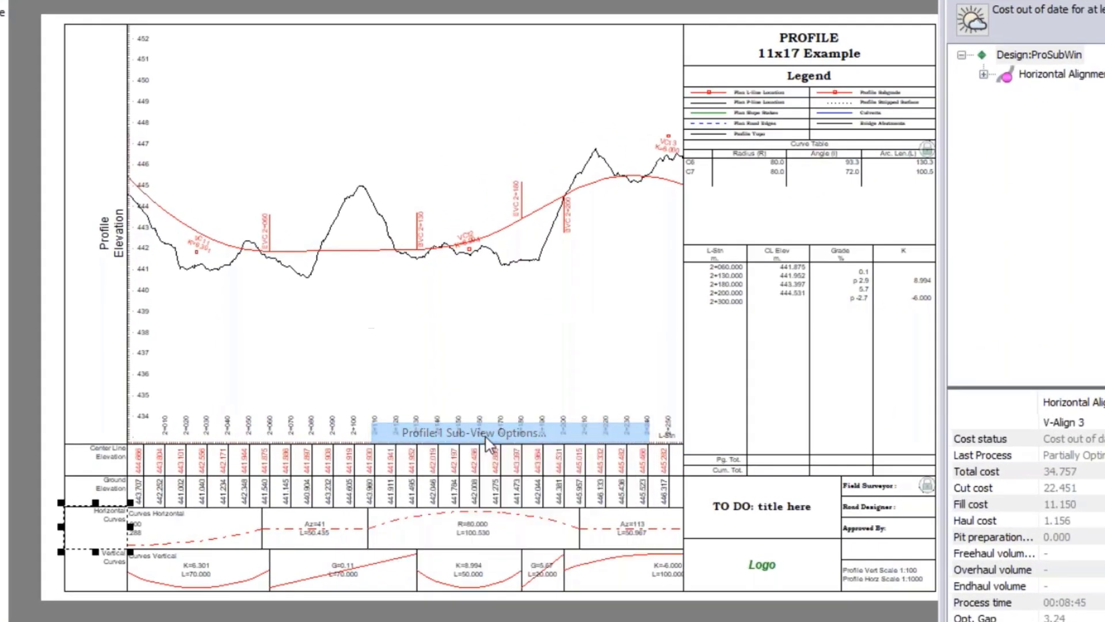
double_click(738, 161)
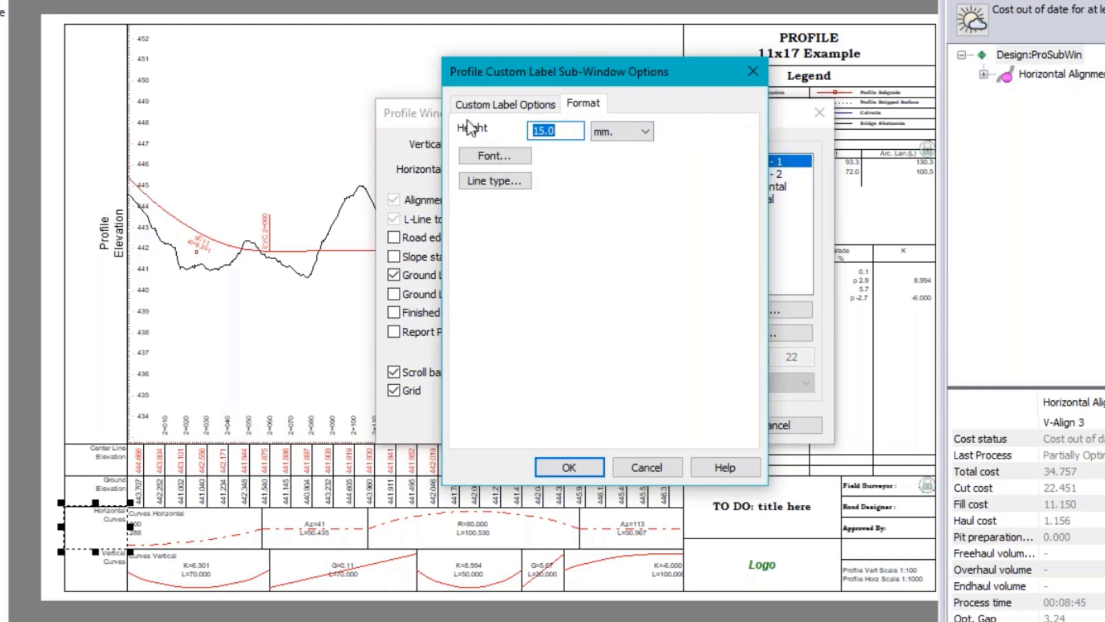
click(649, 136)
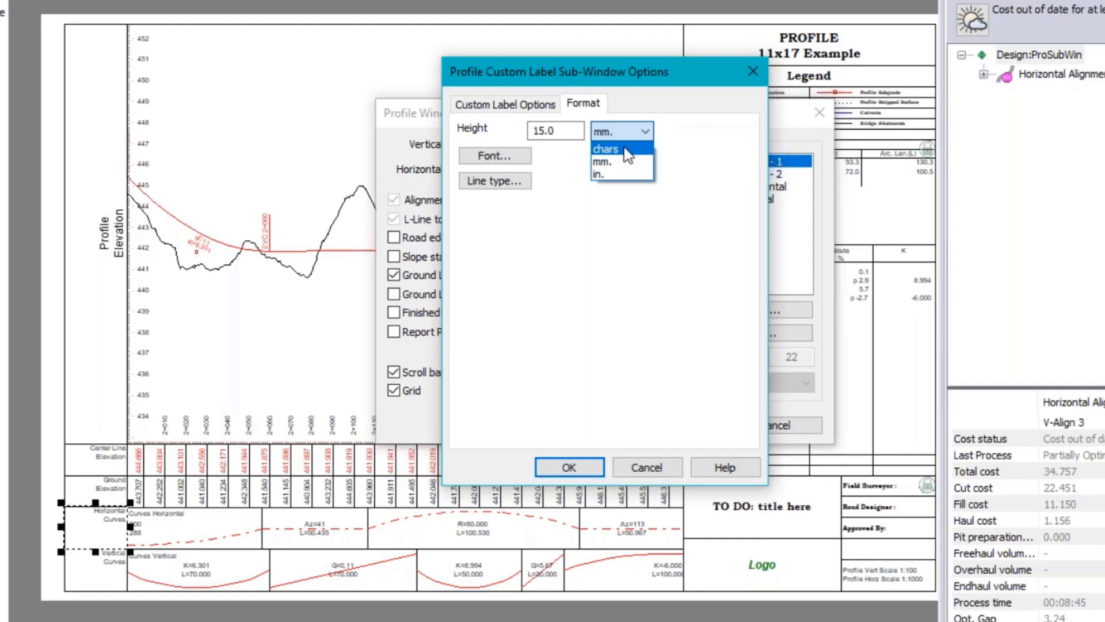
click(625, 149)
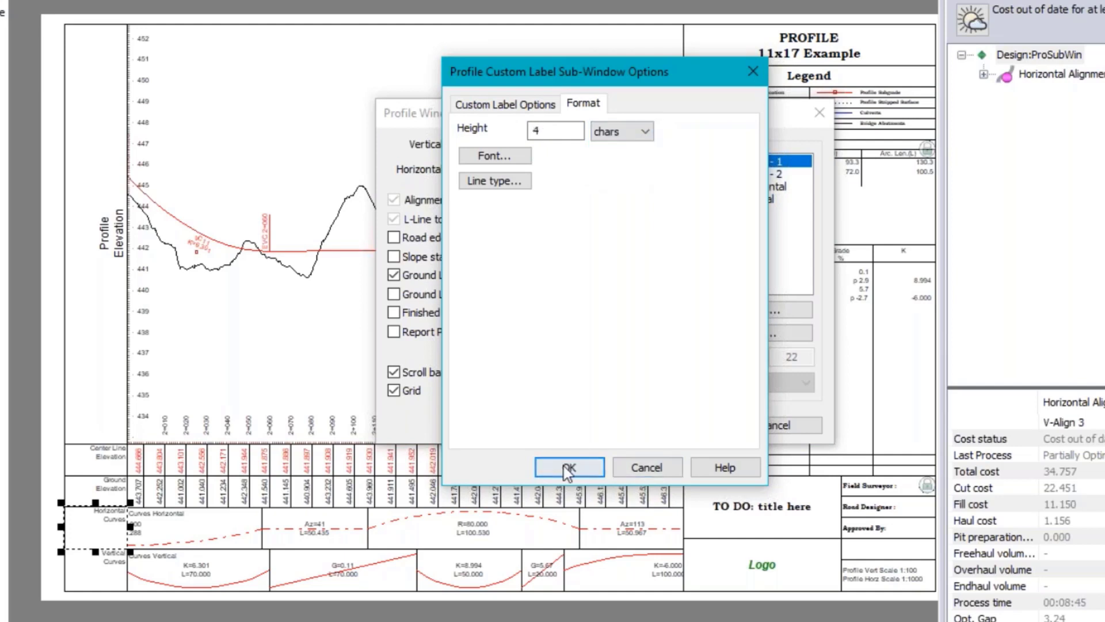
click(582, 463)
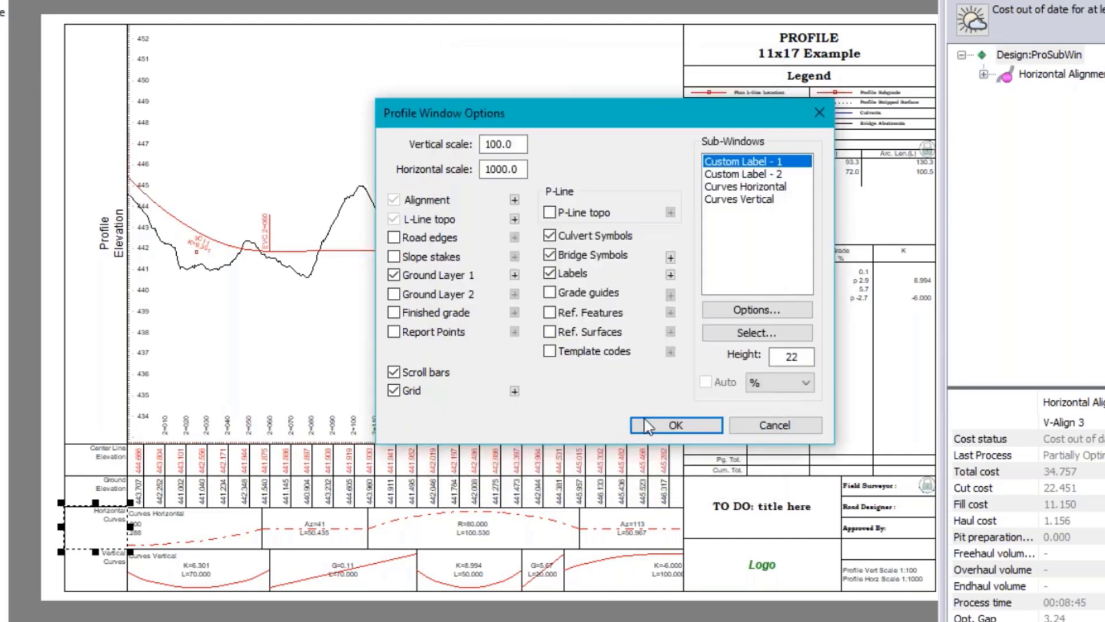
Step: Switch the height unit of the Custom Label - 2 sub-window to chars
click(751, 174)
double_click(751, 174)
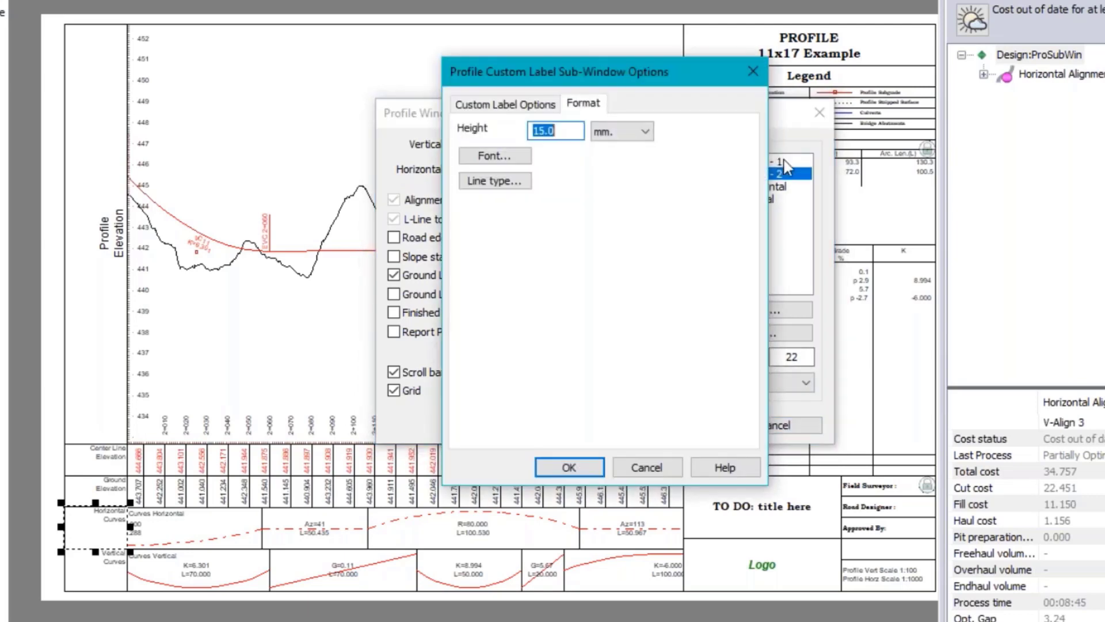
click(645, 132)
click(620, 150)
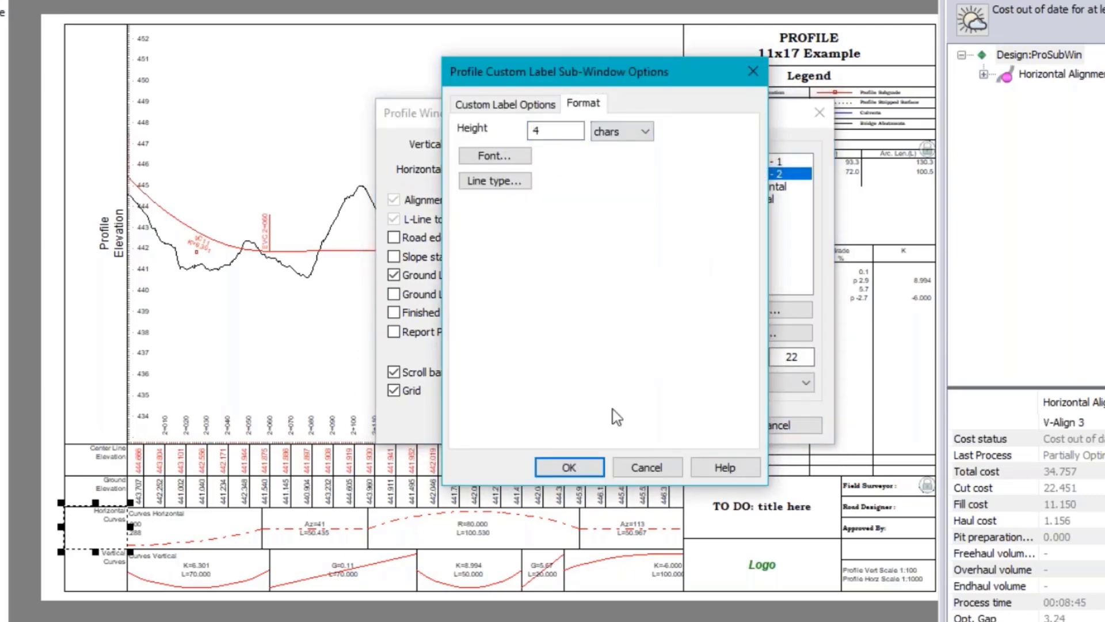
click(561, 469)
Step: Switch the height units of the Curves Horizontal and Curves Vertical sub-windows to chars and apply the profile options
double_click(746, 187)
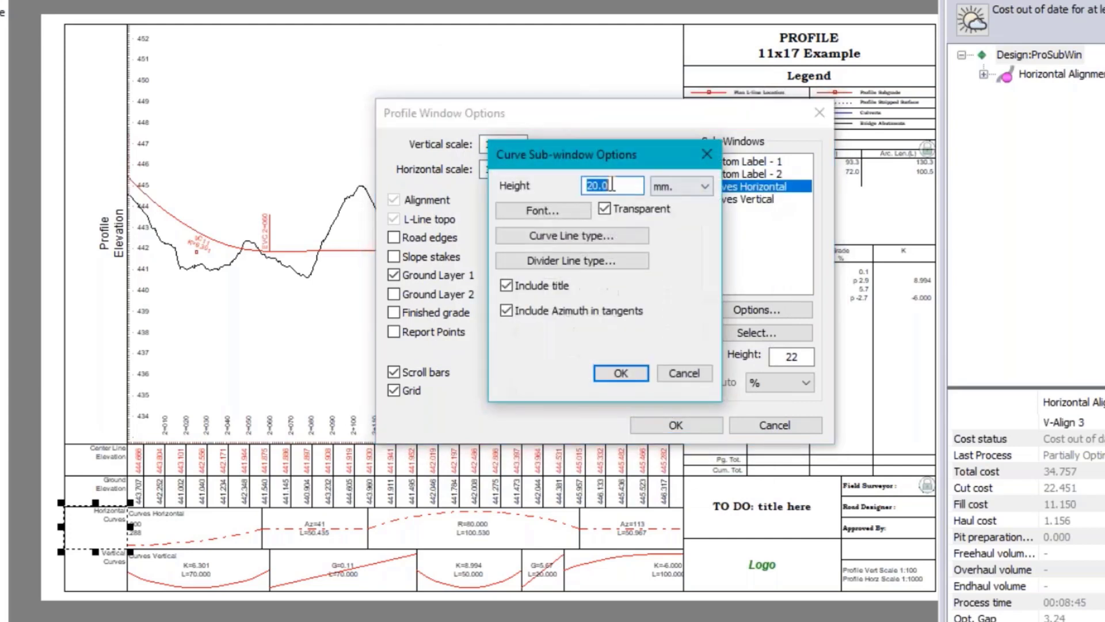
click(705, 187)
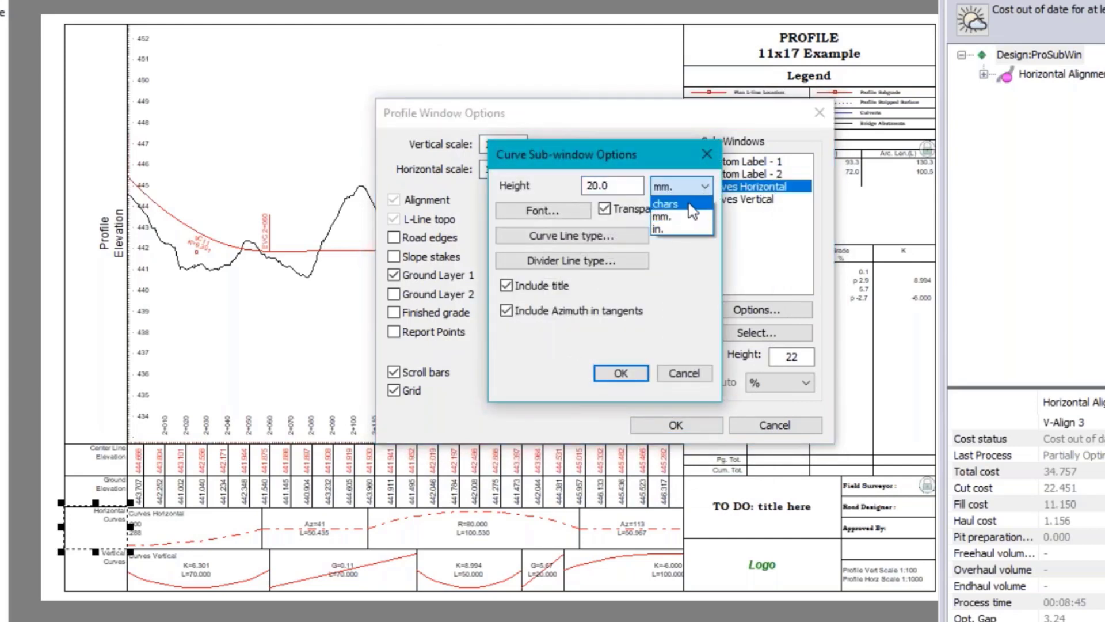
click(668, 199)
click(613, 374)
double_click(748, 199)
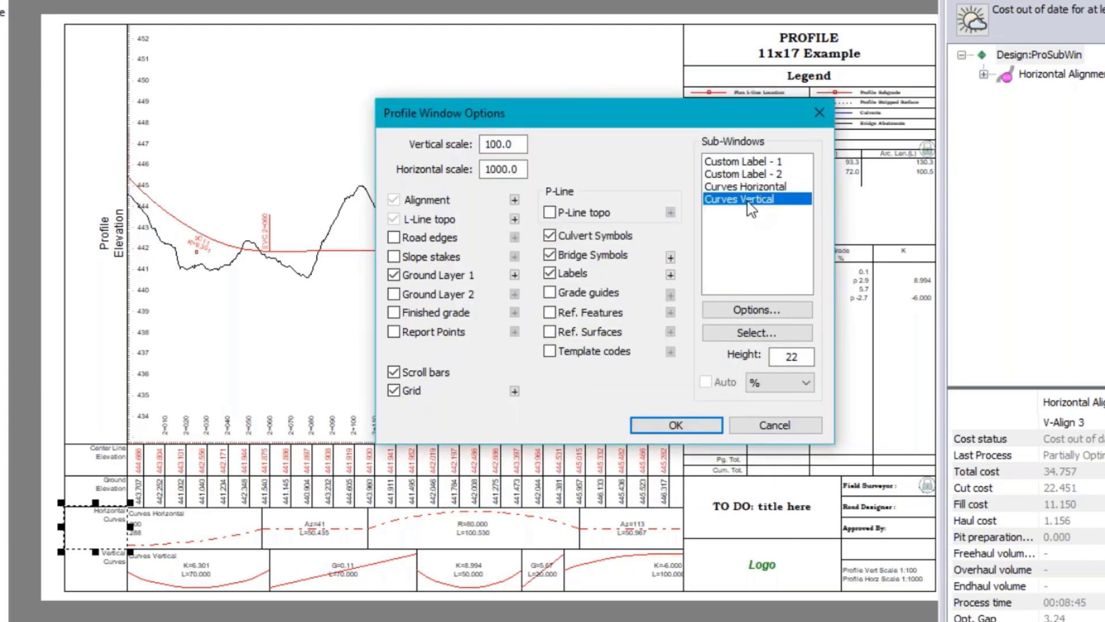
click(697, 189)
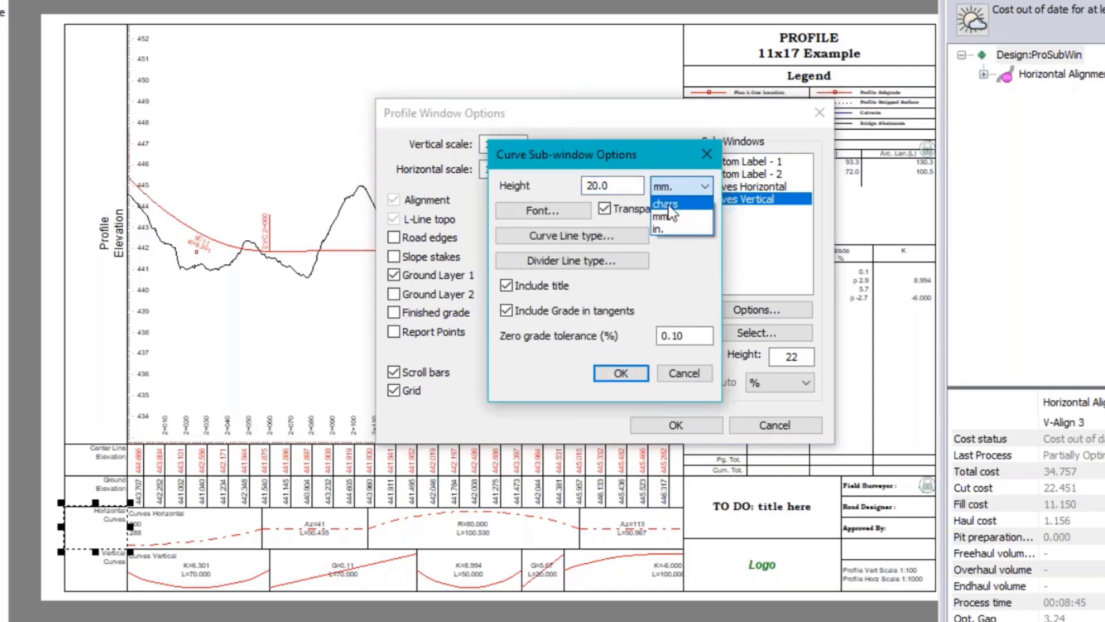
click(677, 203)
click(622, 374)
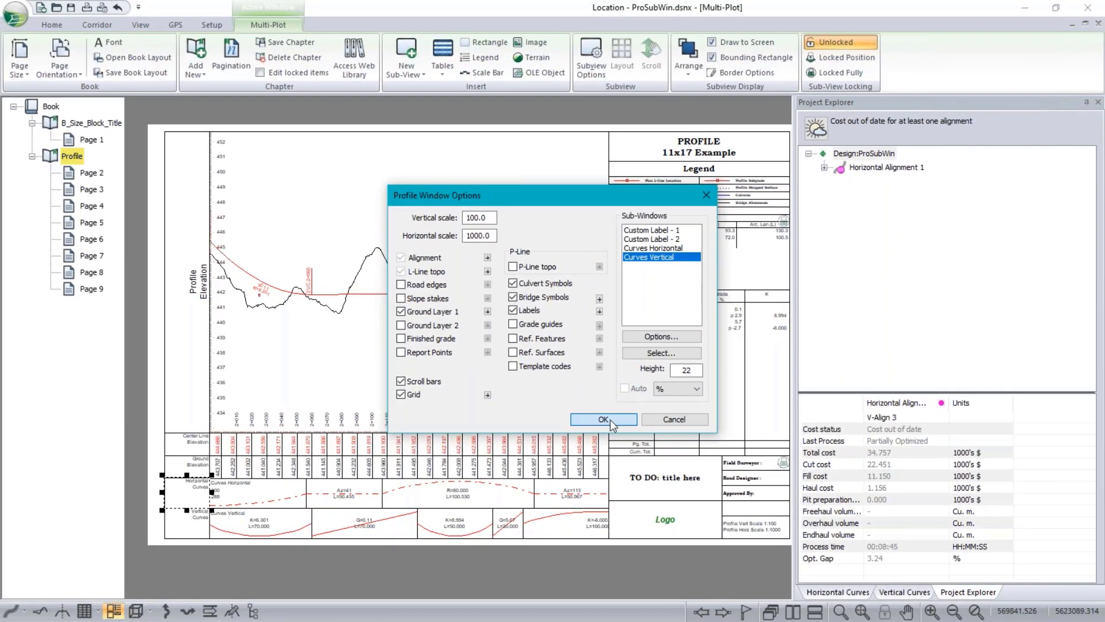
click(603, 419)
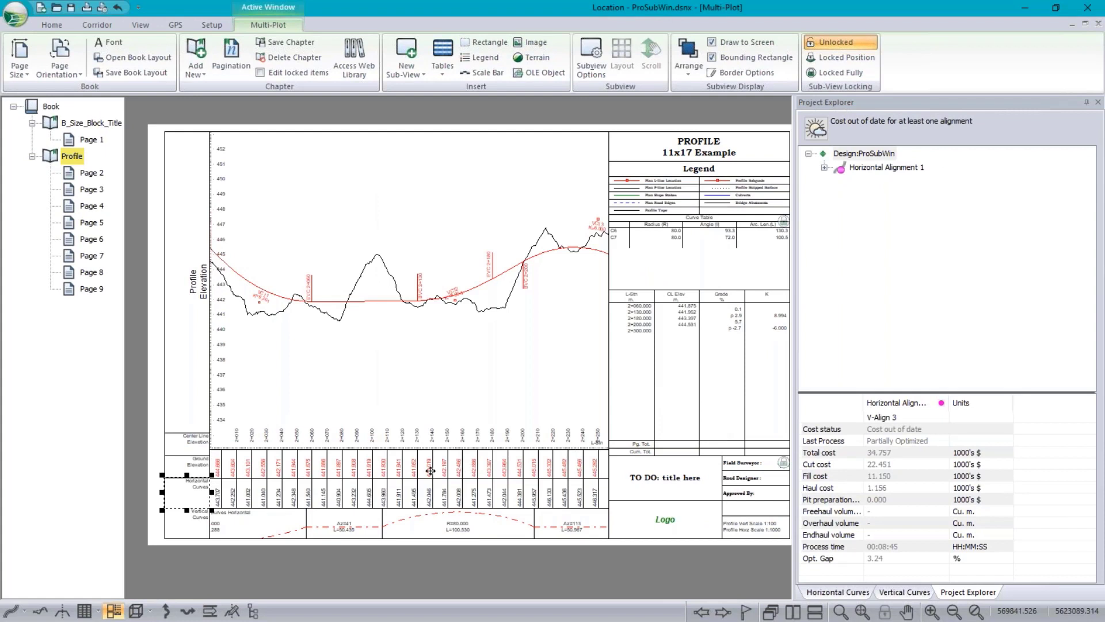
Step: Set the total sub-window height of the sheet's profile sub-view to 26 %
click(421, 324)
right_click(407, 342)
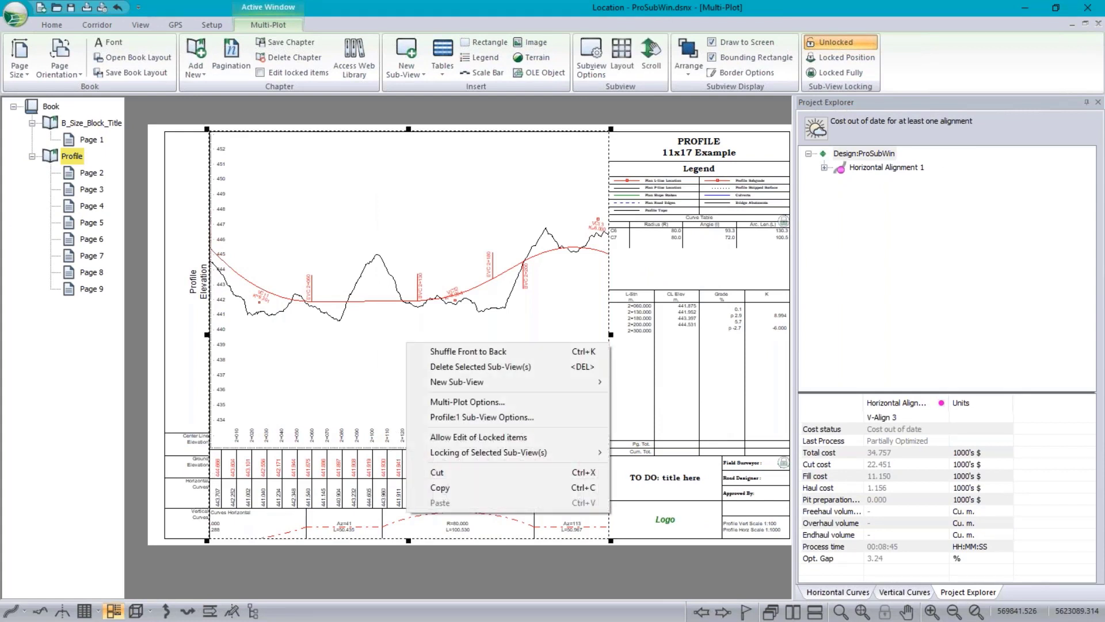
mouse_move(476, 386)
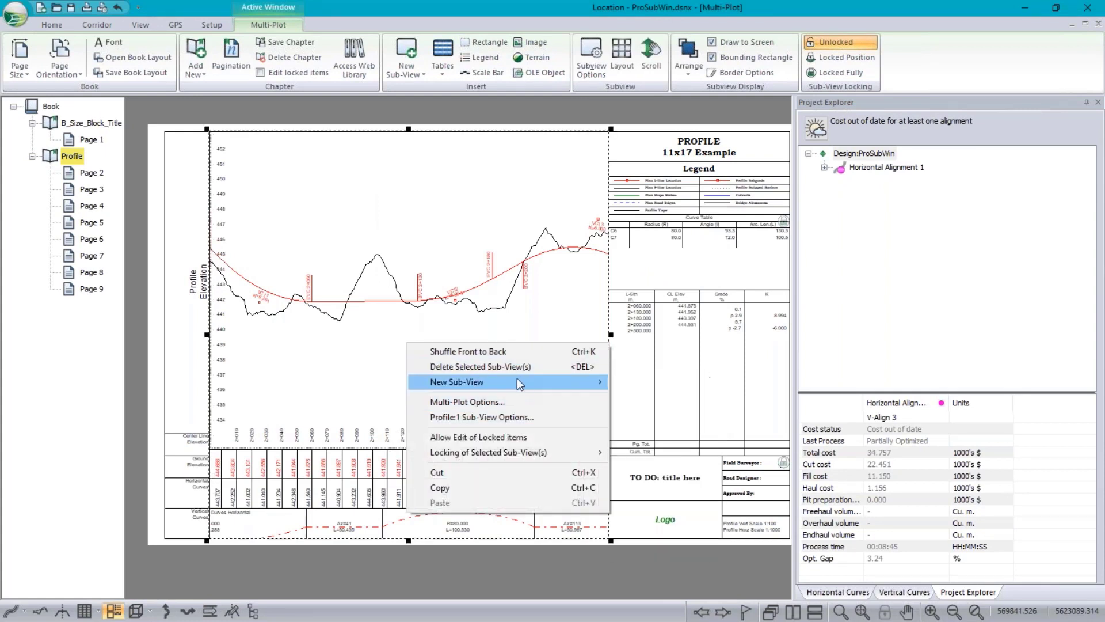
click(509, 417)
double_click(697, 370)
text(2)
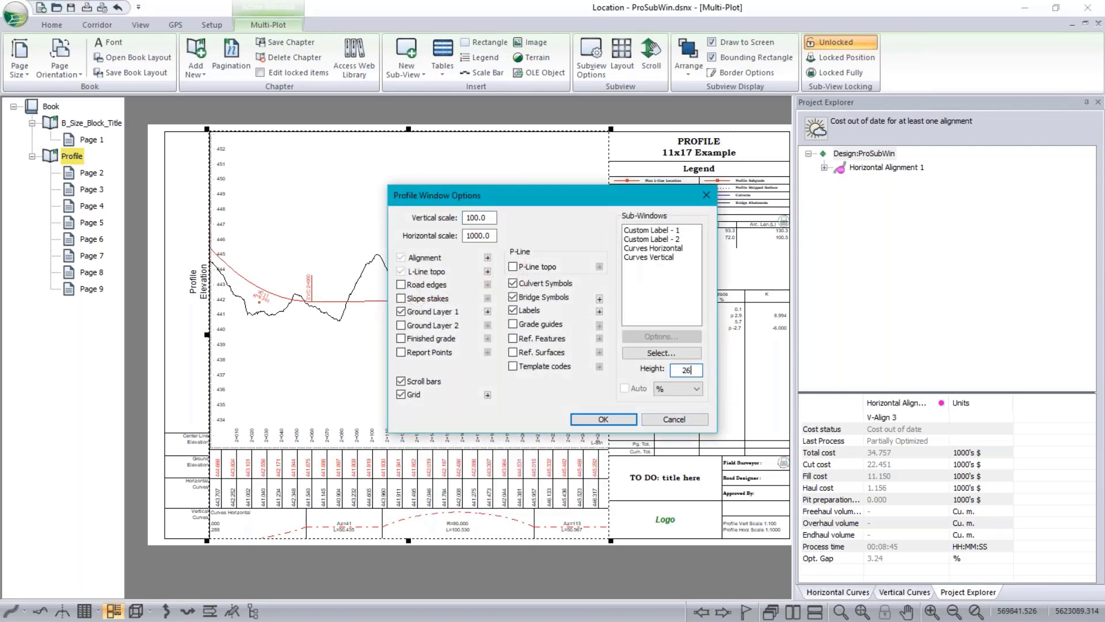
text(6)
click(602, 419)
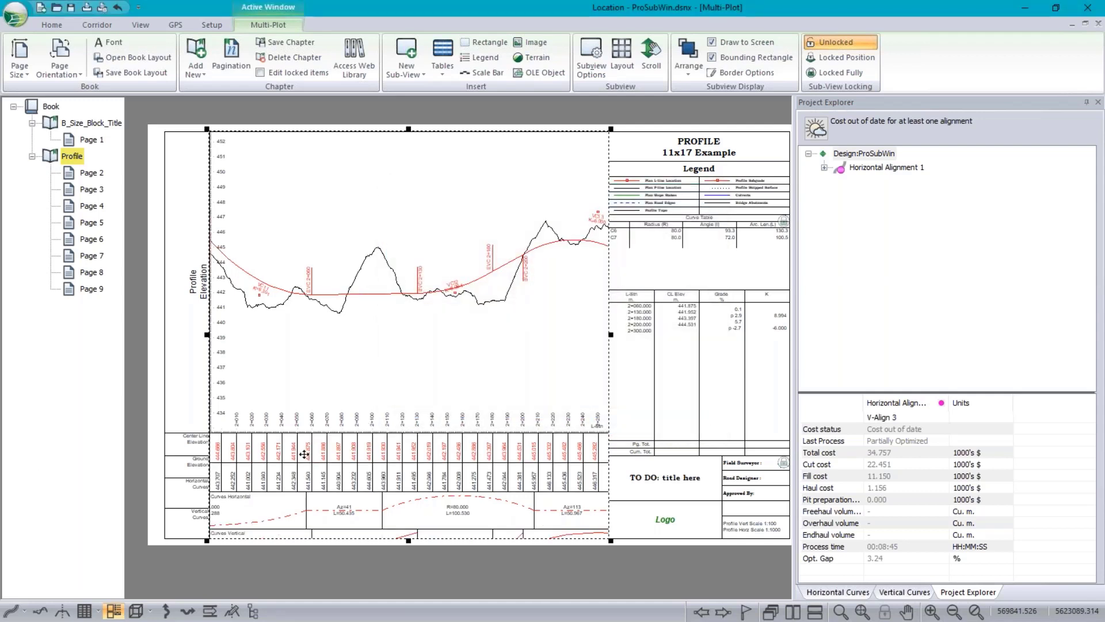
Step: Reduce the Custom Label - 2 sub-window's height and examine how the bands line up with the row titles
double_click(254, 449)
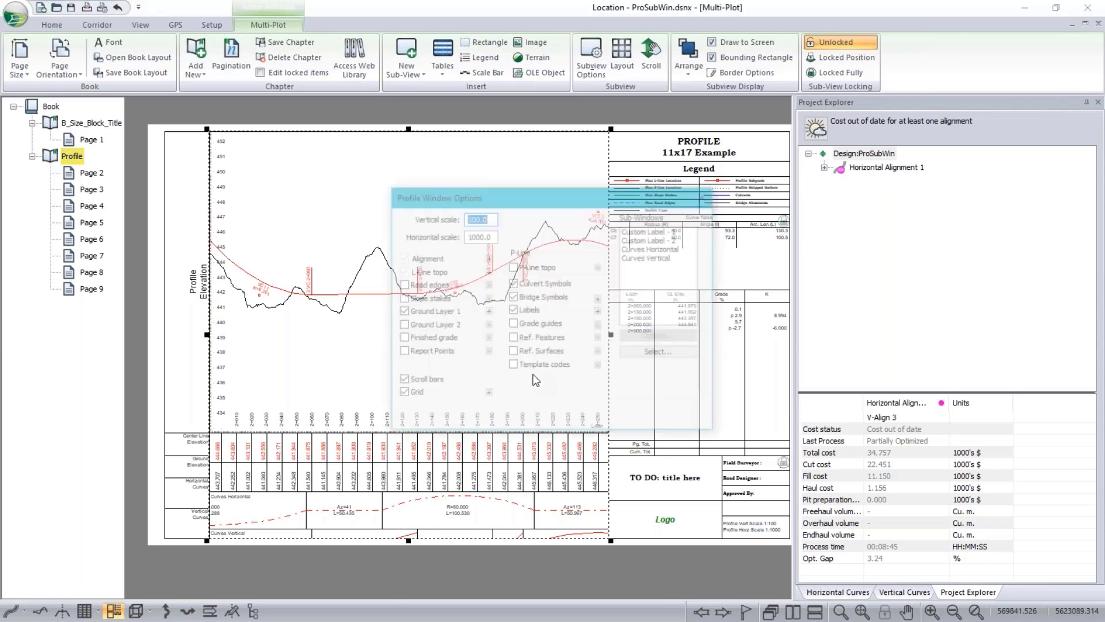
double_click(662, 238)
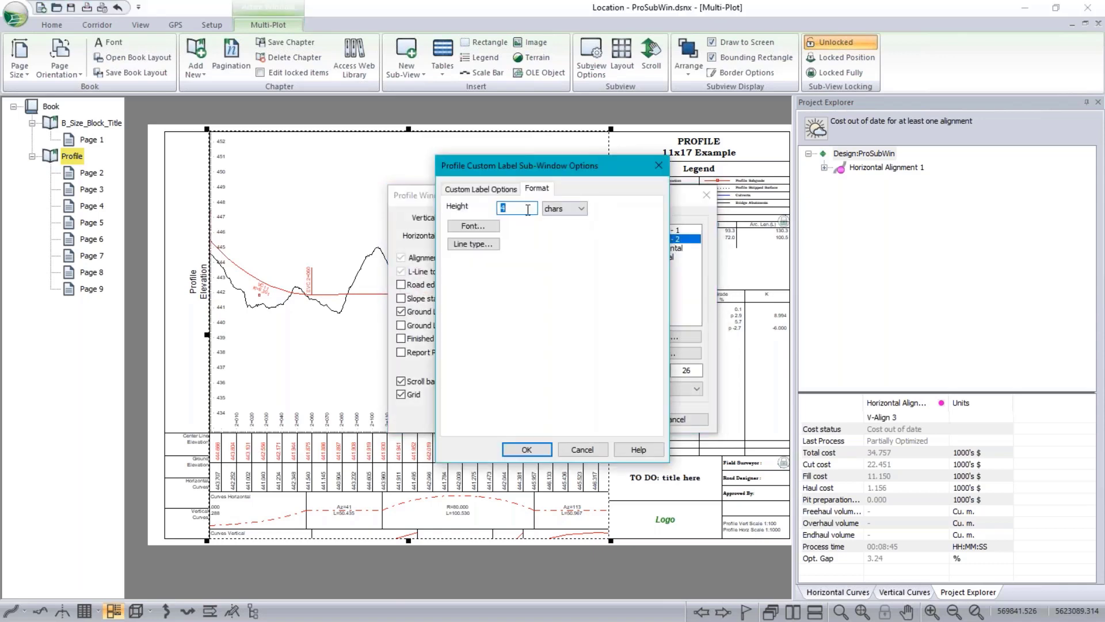
click(533, 451)
click(603, 421)
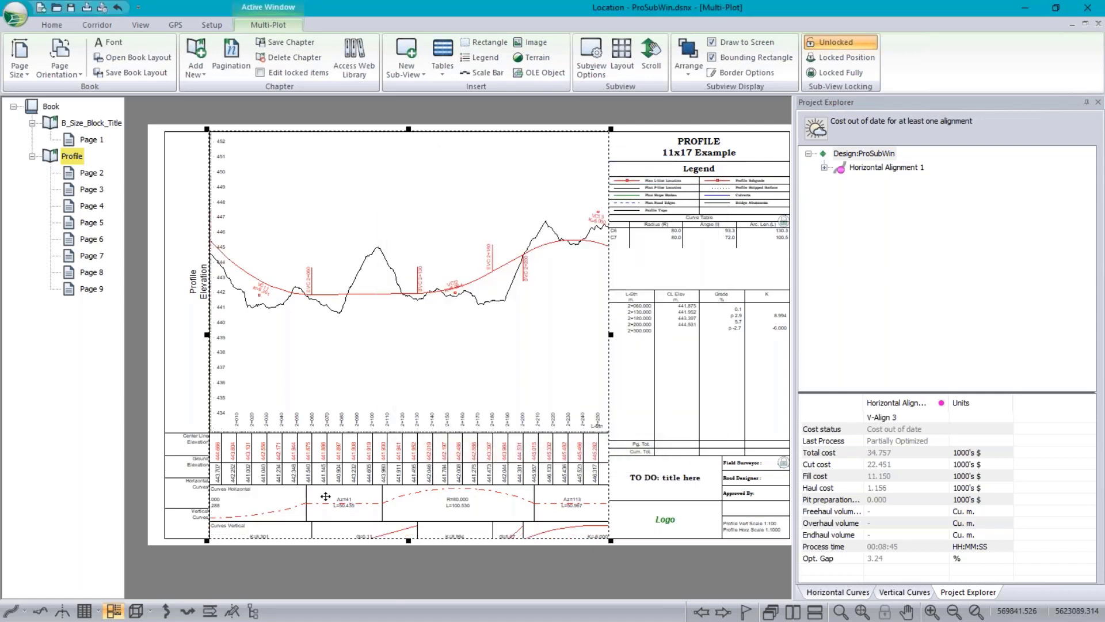
scroll(197, 473, up, 3)
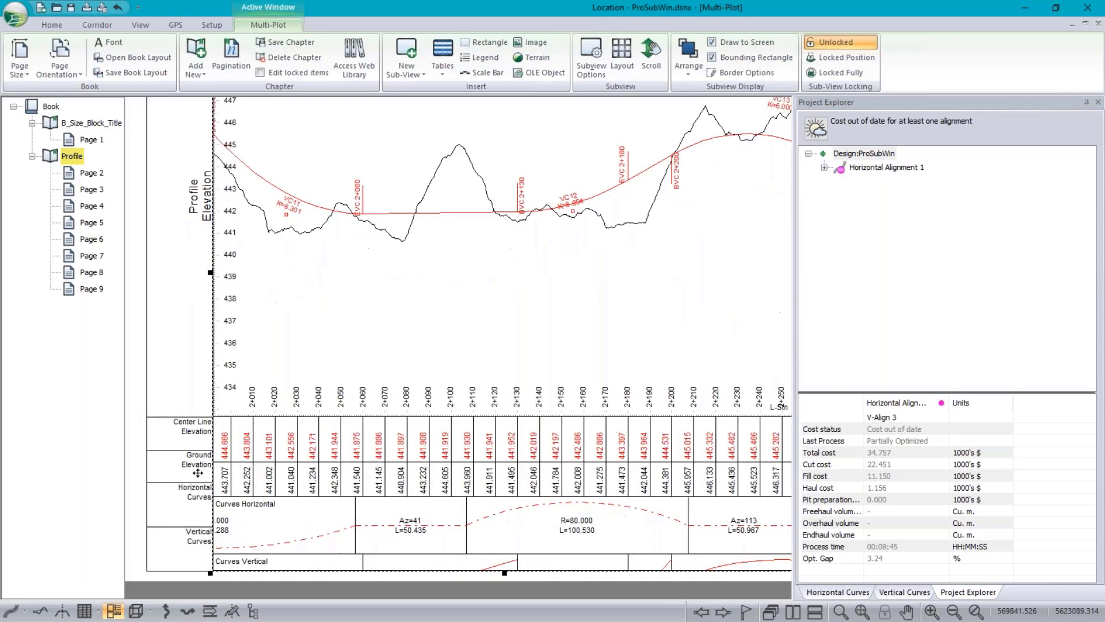
scroll(197, 473, down, 4)
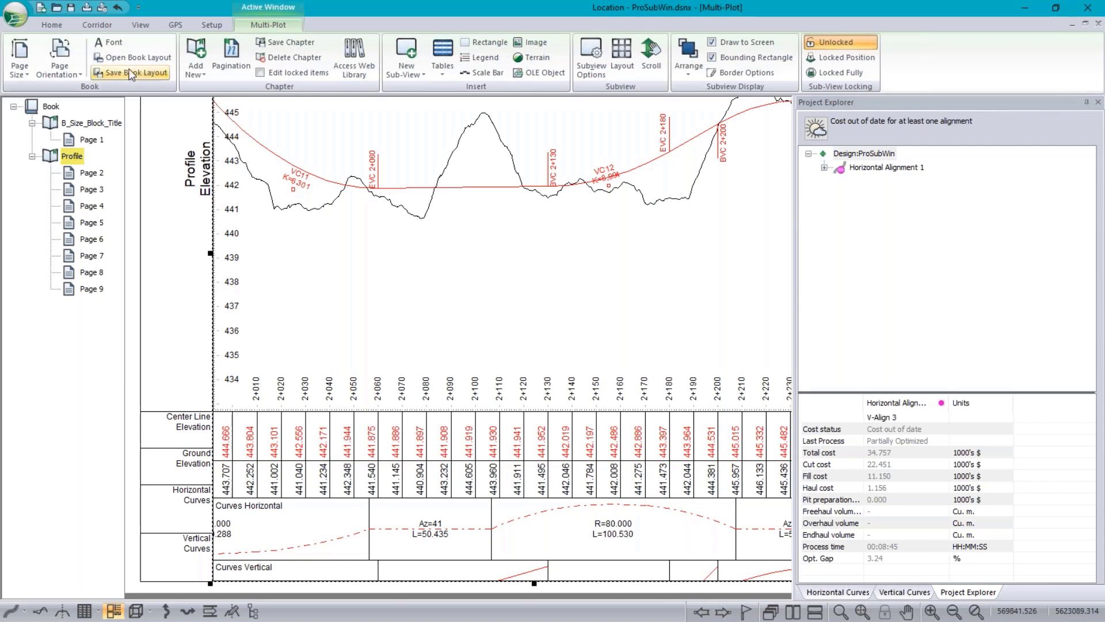
Step: Reload the ProSubWin.blt book layout, replacing the current Multi-Plot layout
click(140, 56)
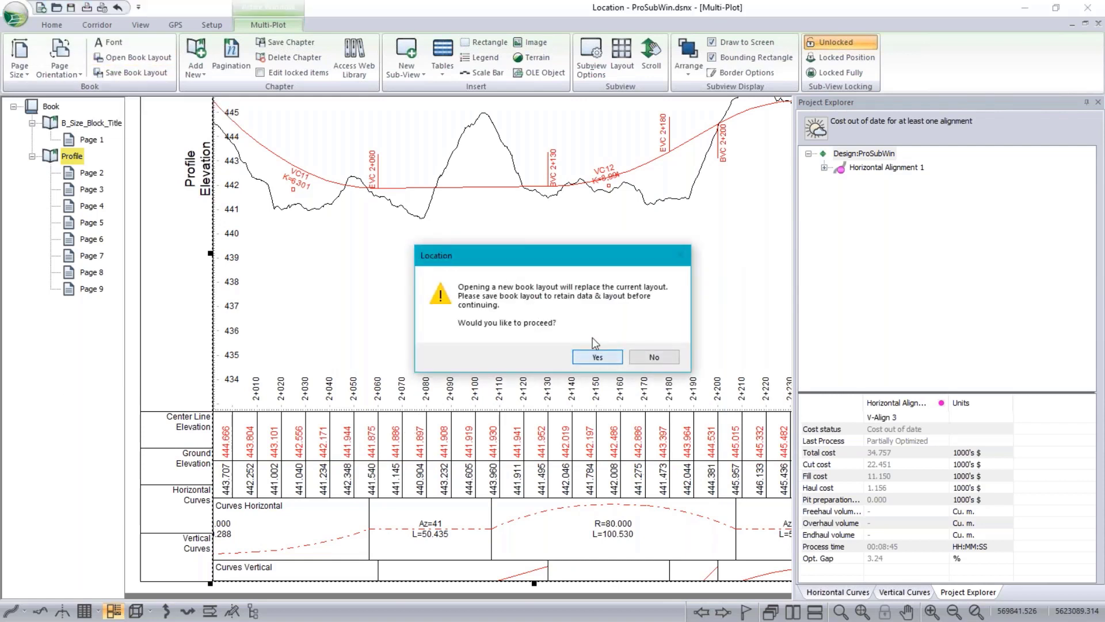
click(594, 356)
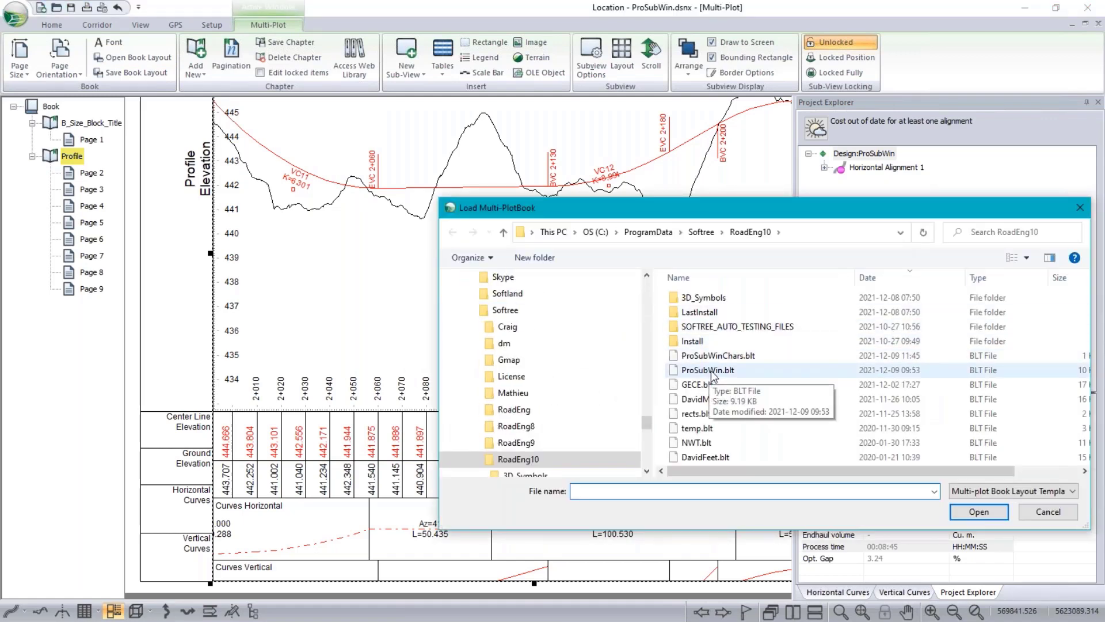
click(714, 372)
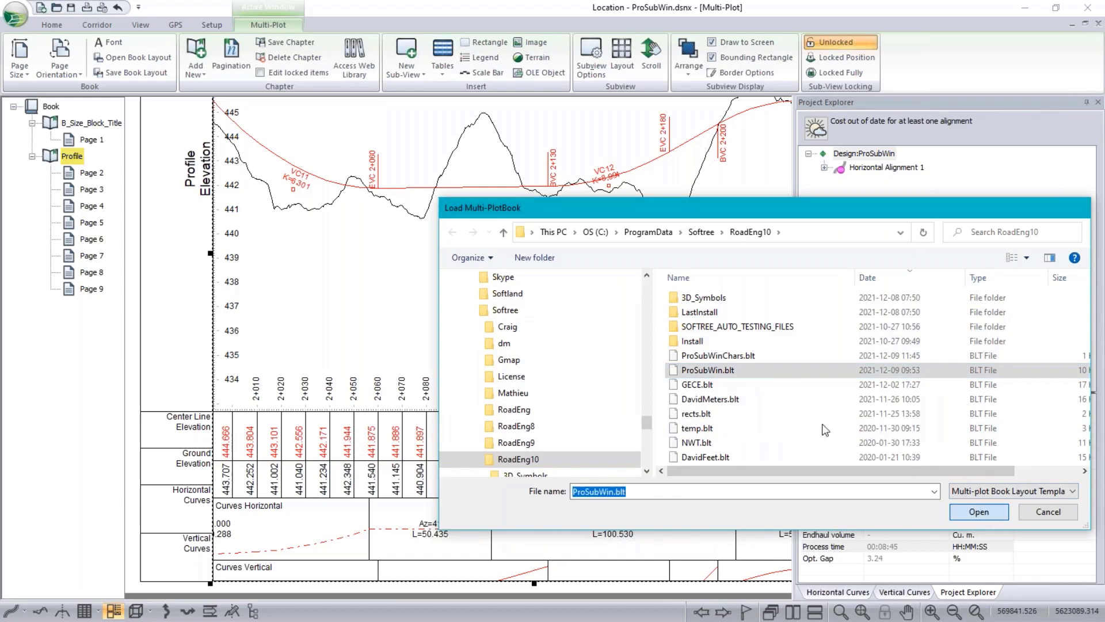
key(Return)
Step: Check the Auto sub-window height setting in the reloaded profile sub-view's options
right_click(493, 295)
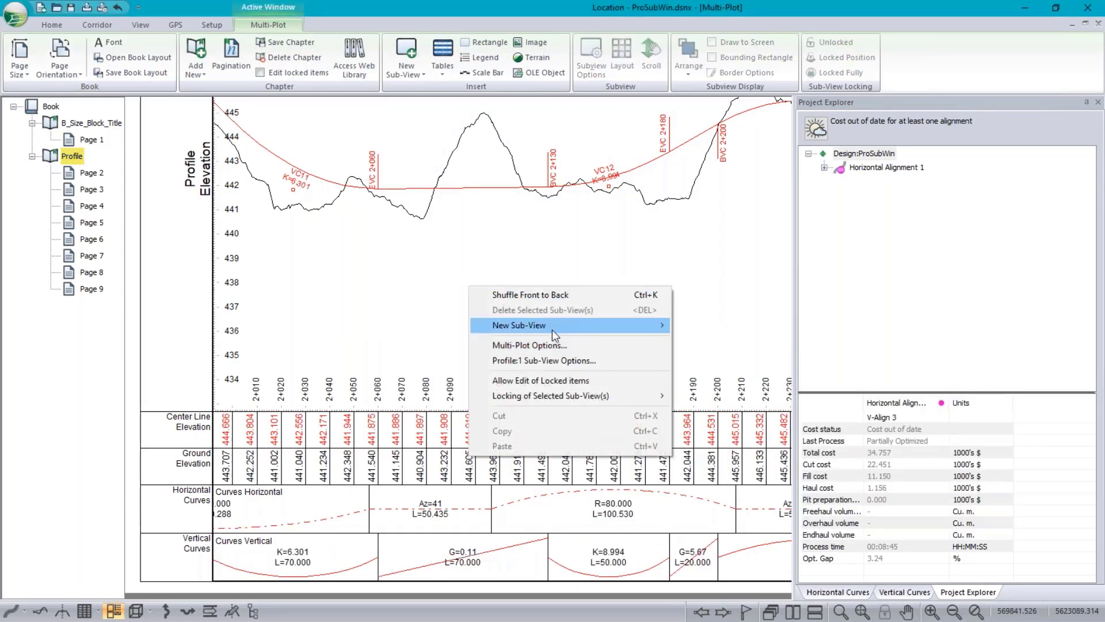
click(551, 361)
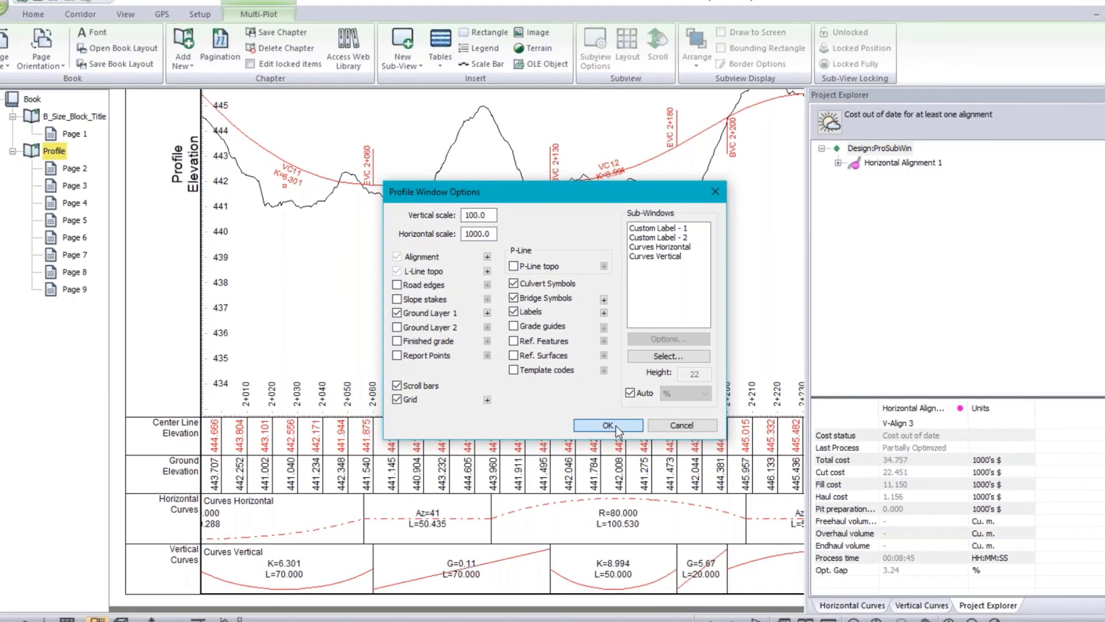
click(656, 483)
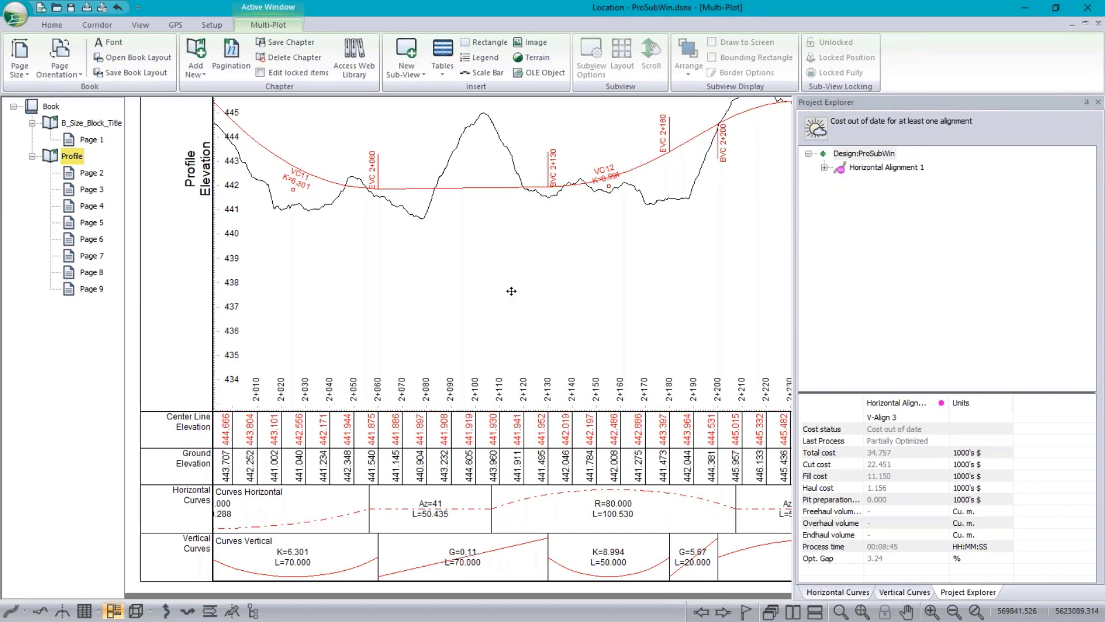
Step: Page through the Profile chapter's sheets from Page 2 to Page 7 to check the band alignment
click(91, 173)
key(Down)
key(Down)
key(Down)
key(Down)
key(Down)
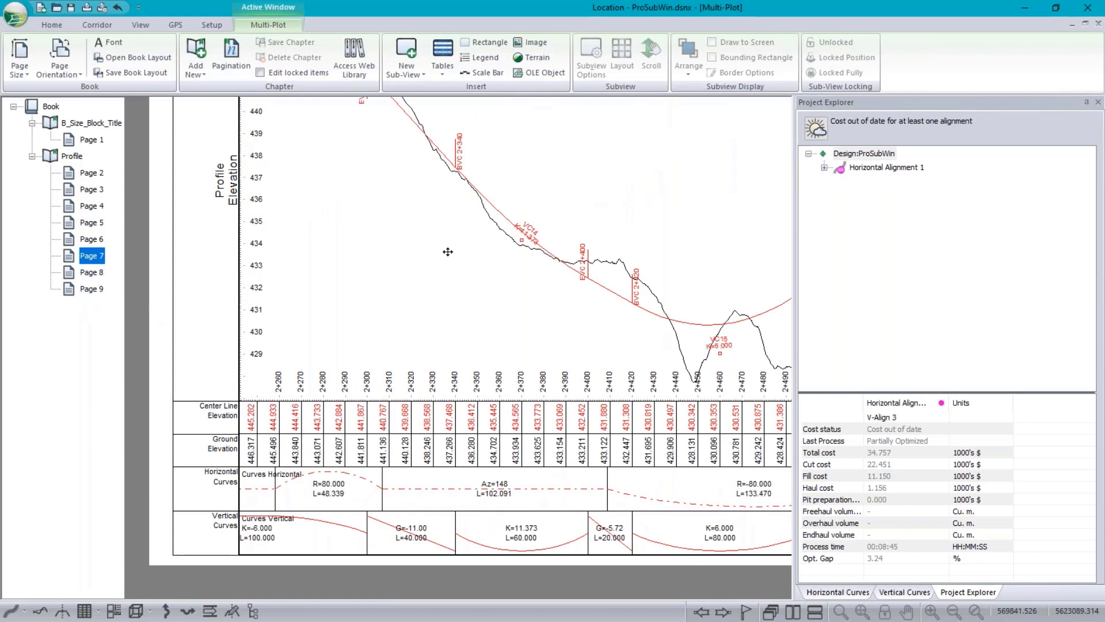
Step: Save the design in Autocad Drawing (*.dwg) format as ProSubWin in the VerticalBand folder
click(17, 22)
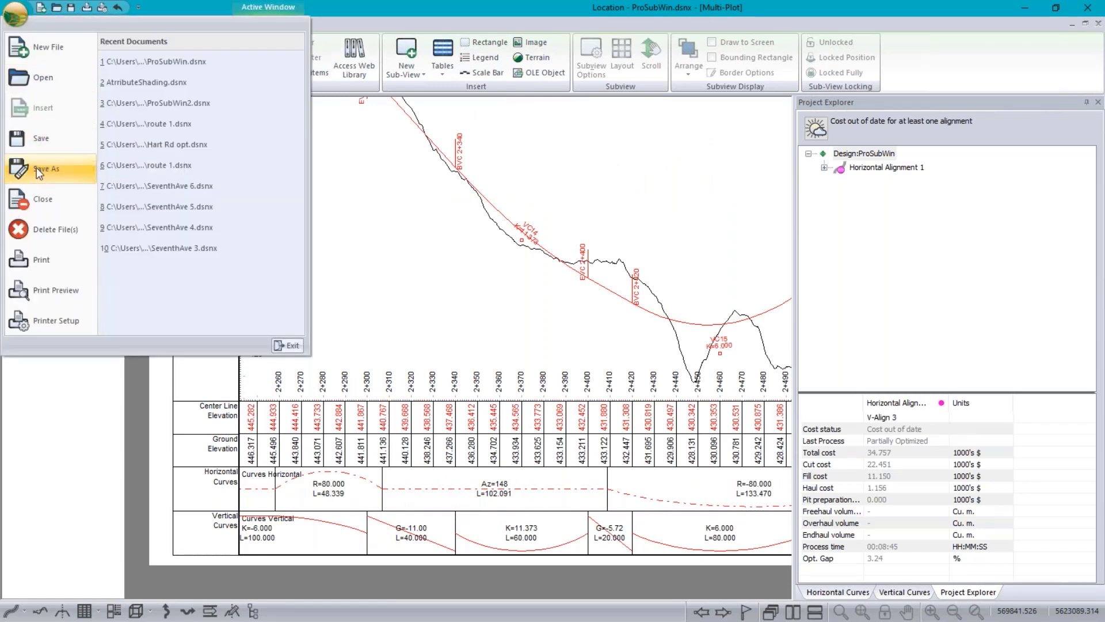
click(483, 379)
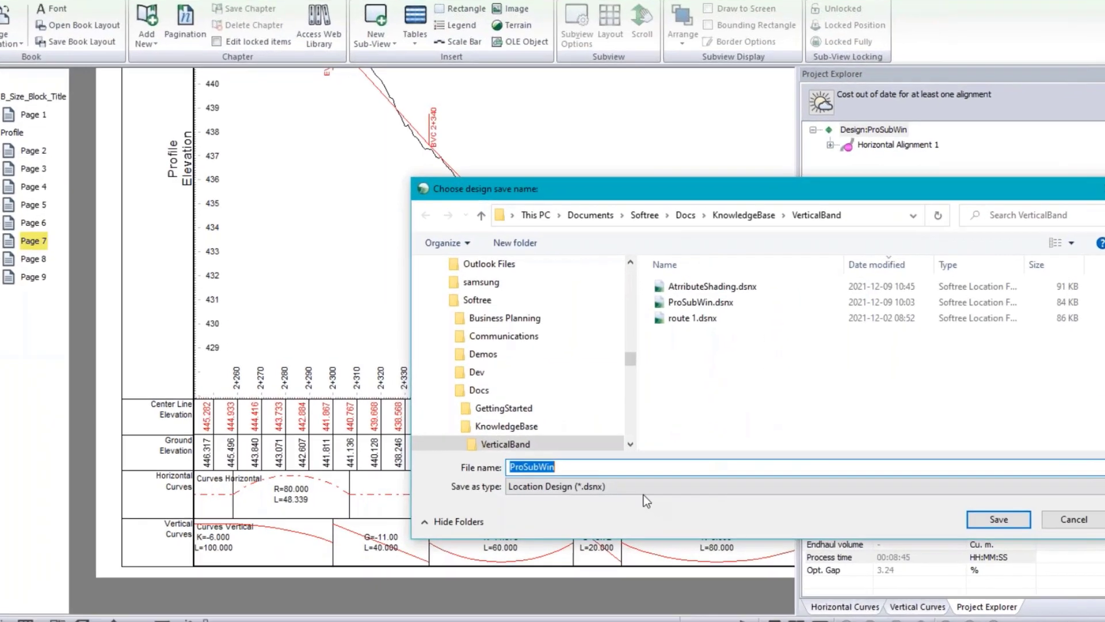
click(651, 482)
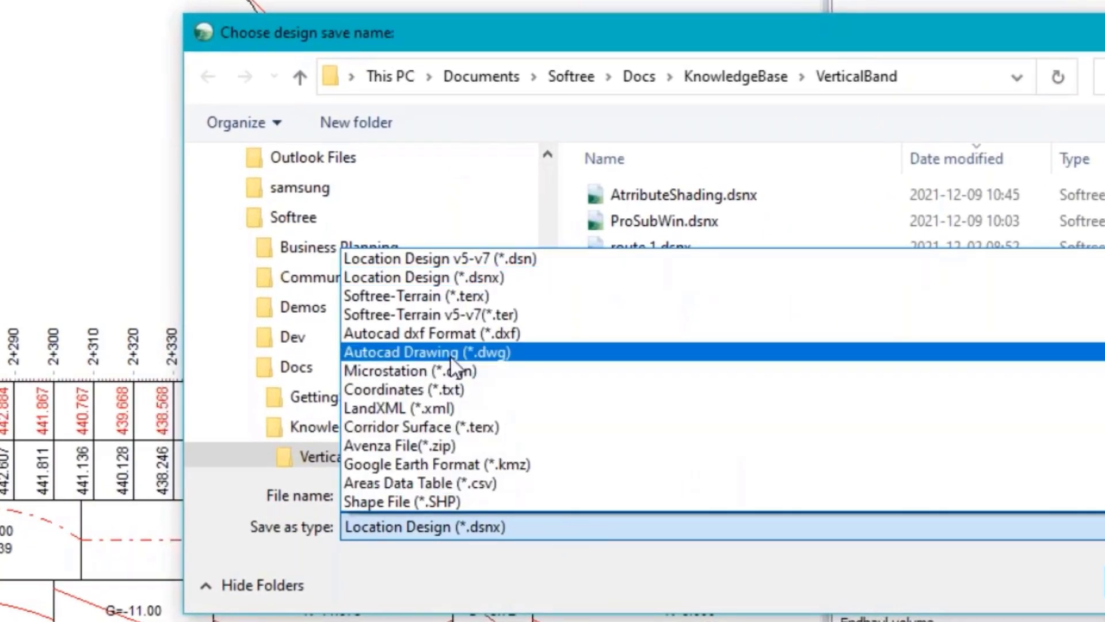
click(452, 347)
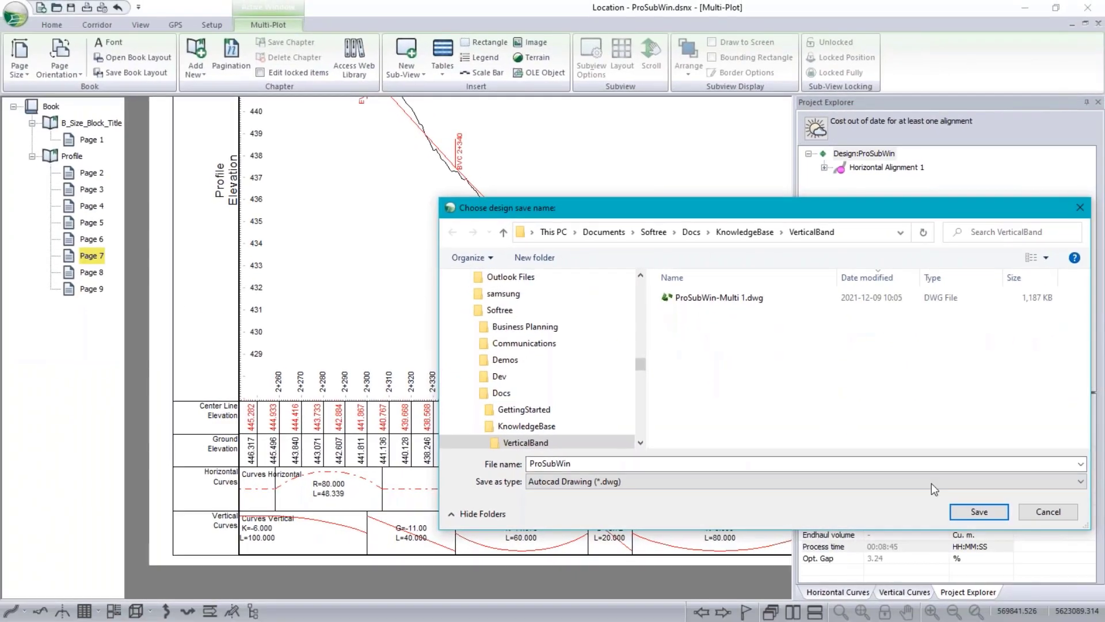
click(978, 511)
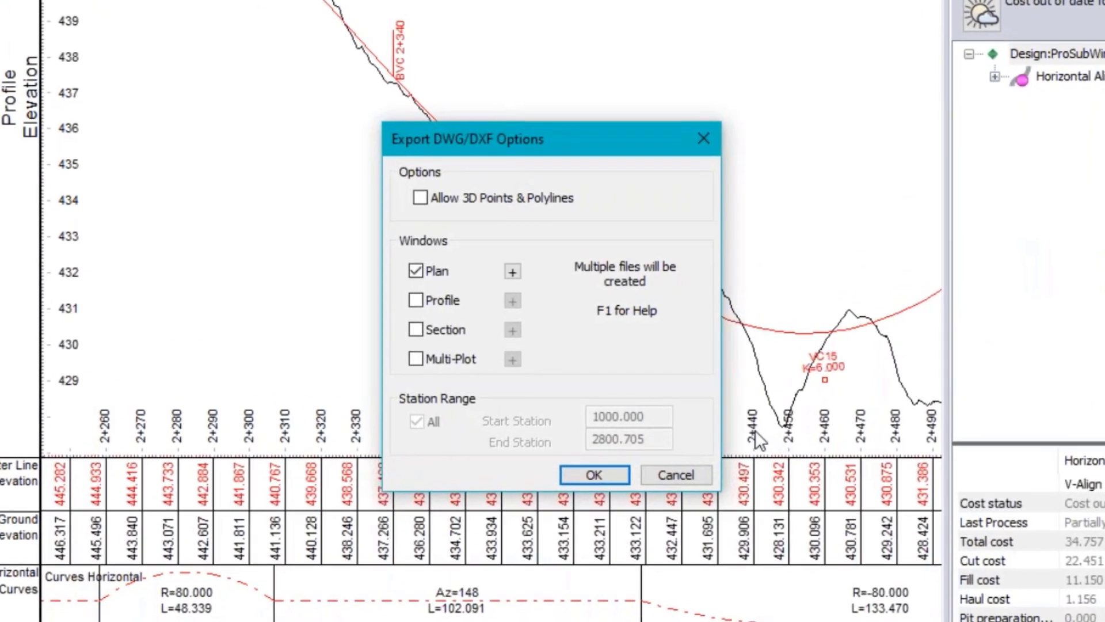
Step: Export only the Multi-Plot window with all pages in one file, replacing the existing ProSubWin-Multi 1.dwg
click(414, 270)
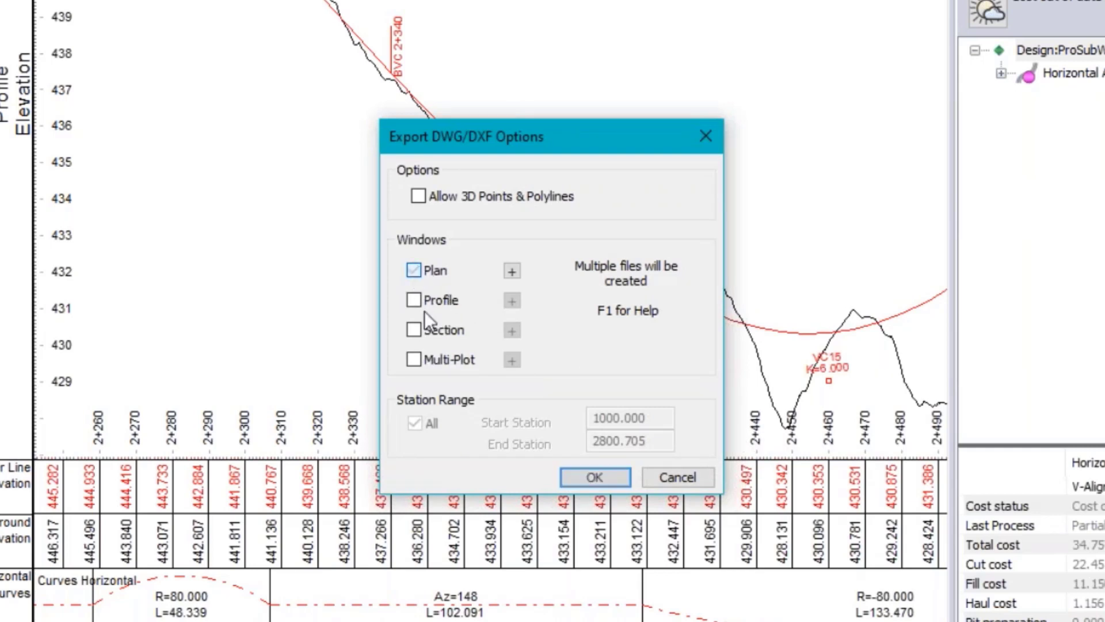
click(413, 360)
click(517, 360)
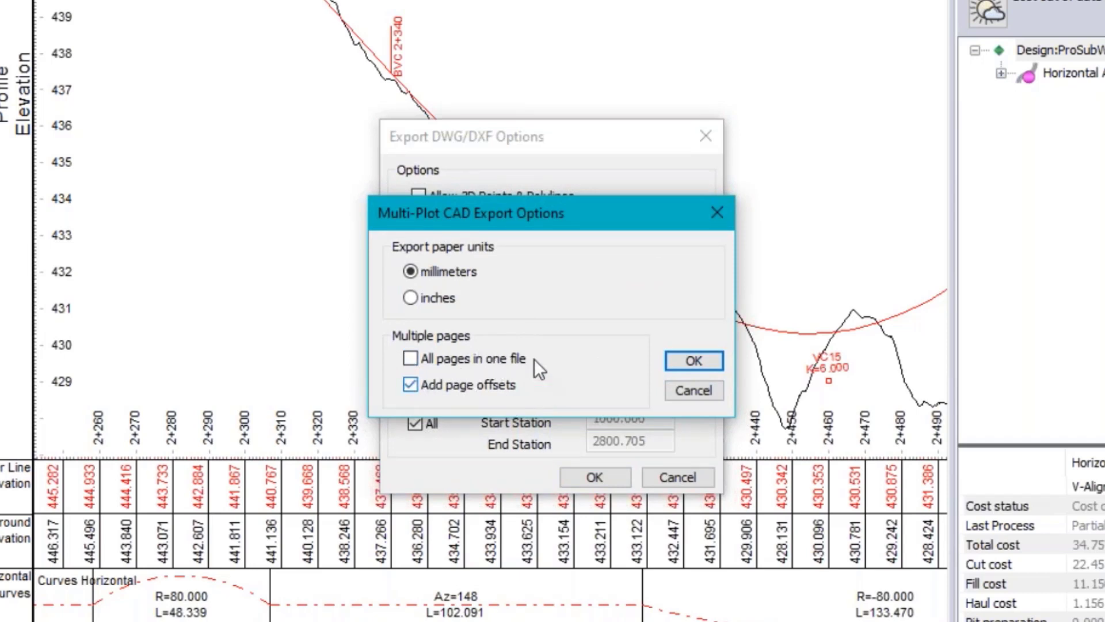
click(410, 358)
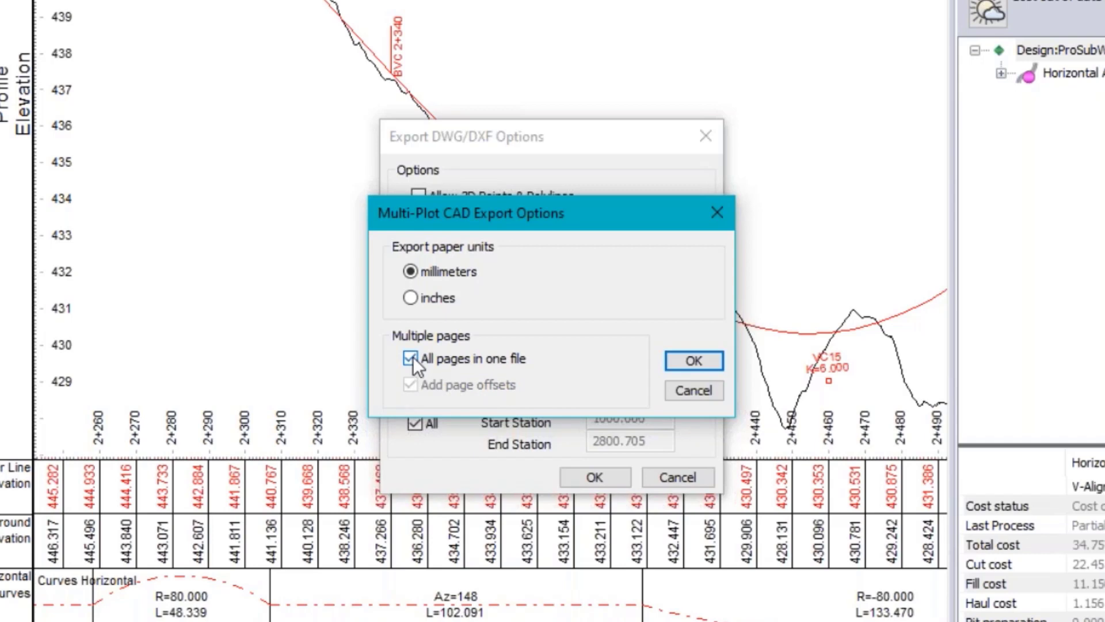
click(695, 362)
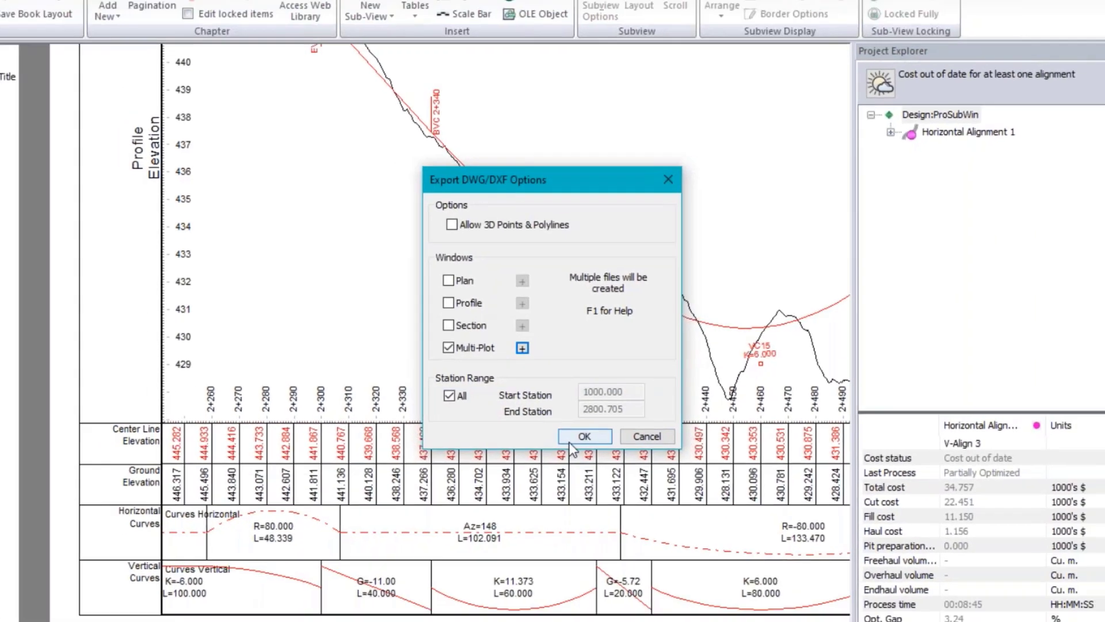
click(570, 445)
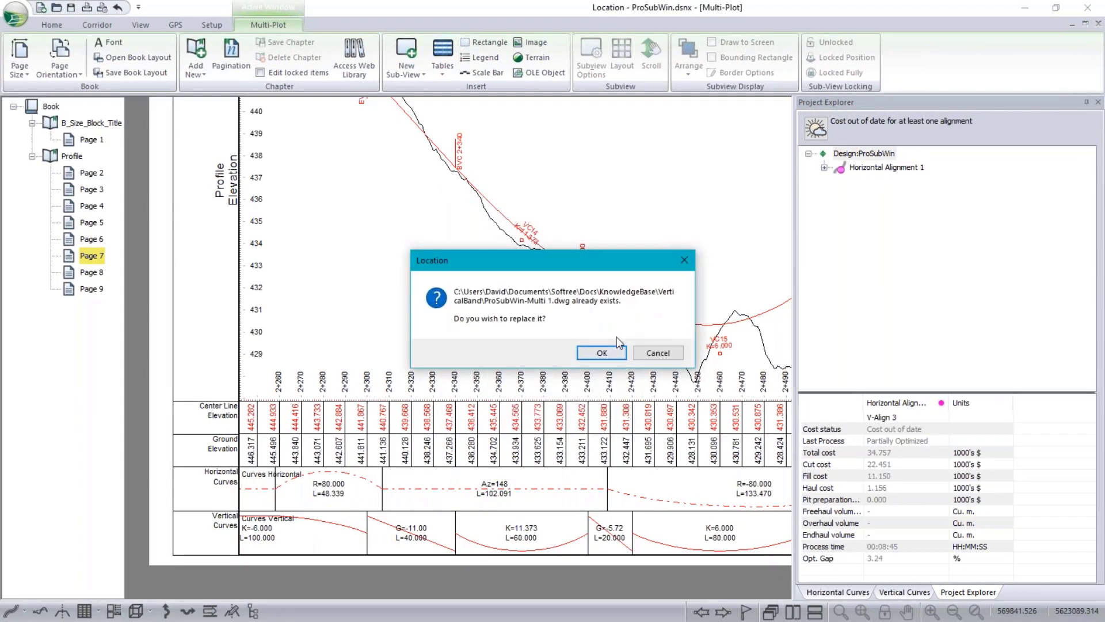
click(601, 353)
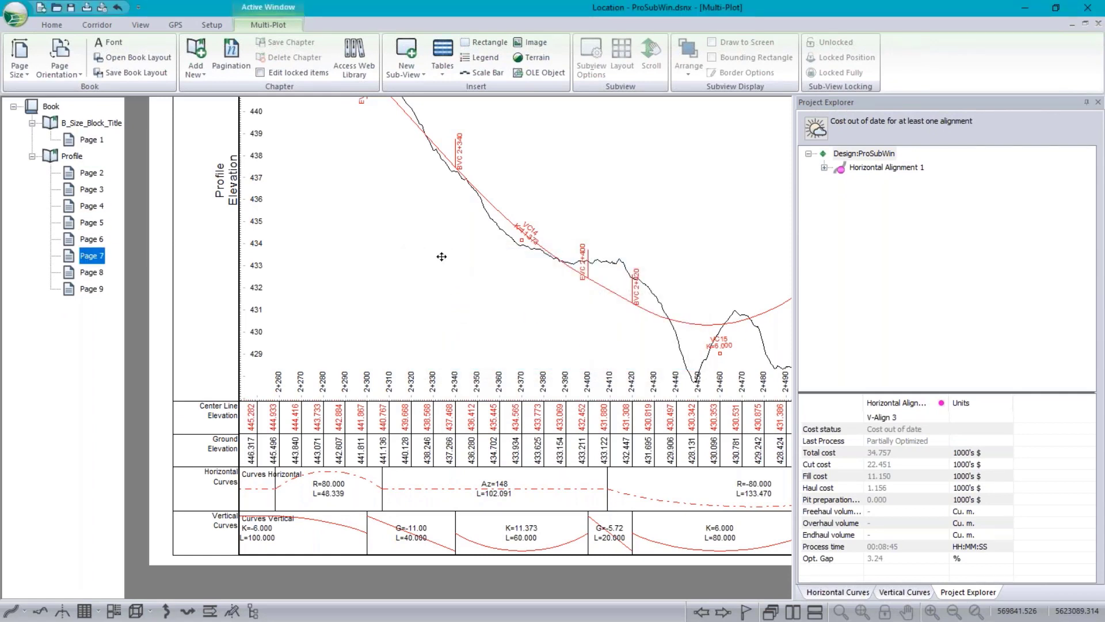
Step: Launch the Terrain module and browse to the KnowledgeBase\VerticalBand folder for a drawing to open
click(218, 26)
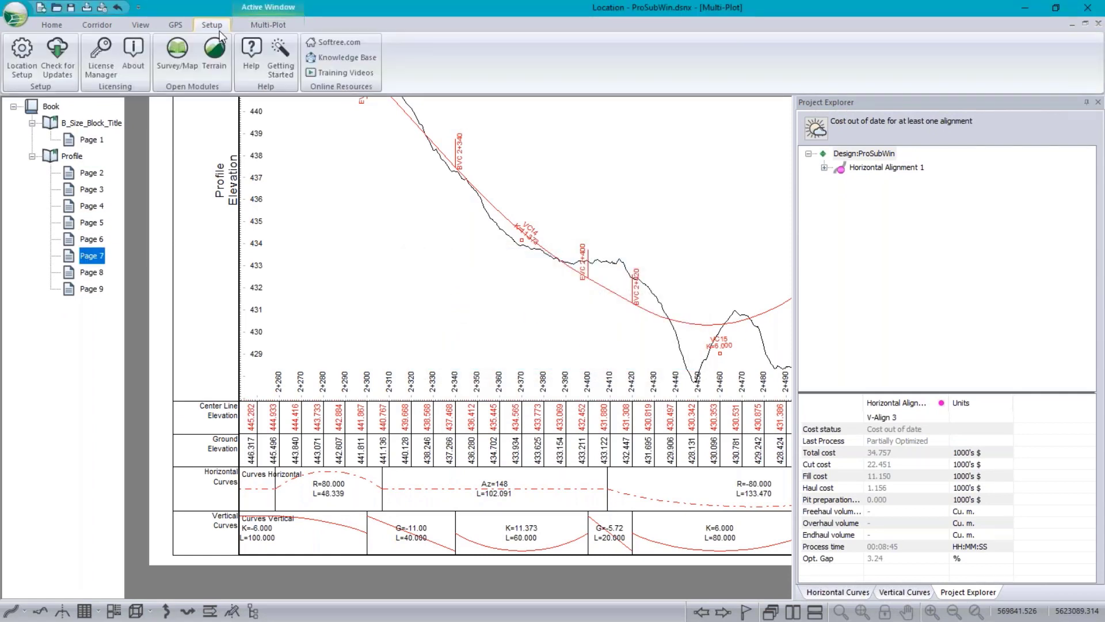
click(212, 62)
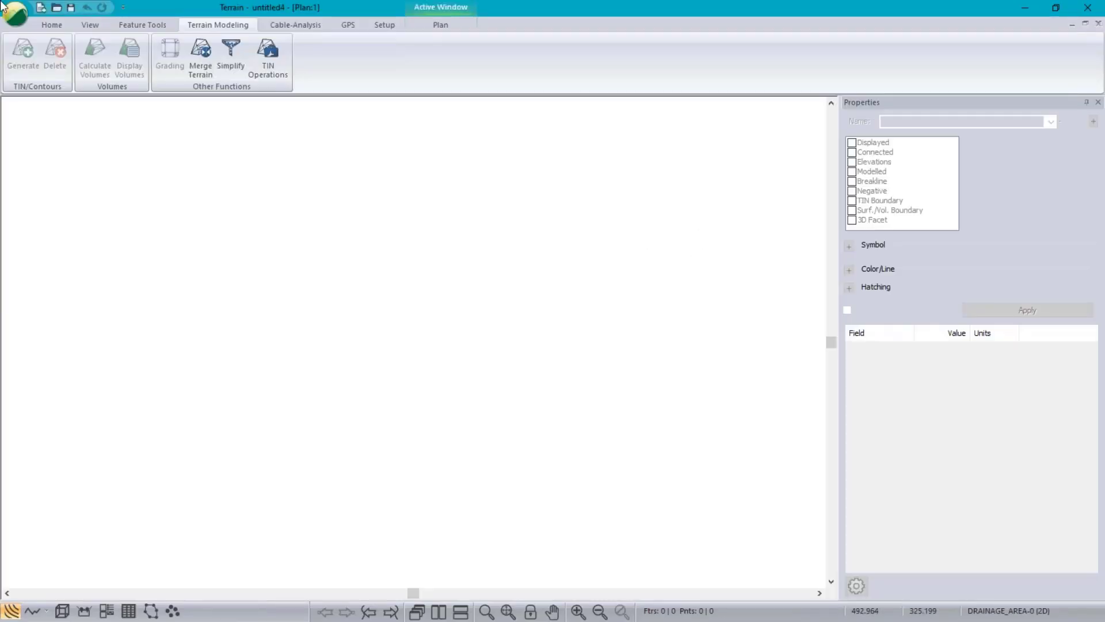
click(19, 17)
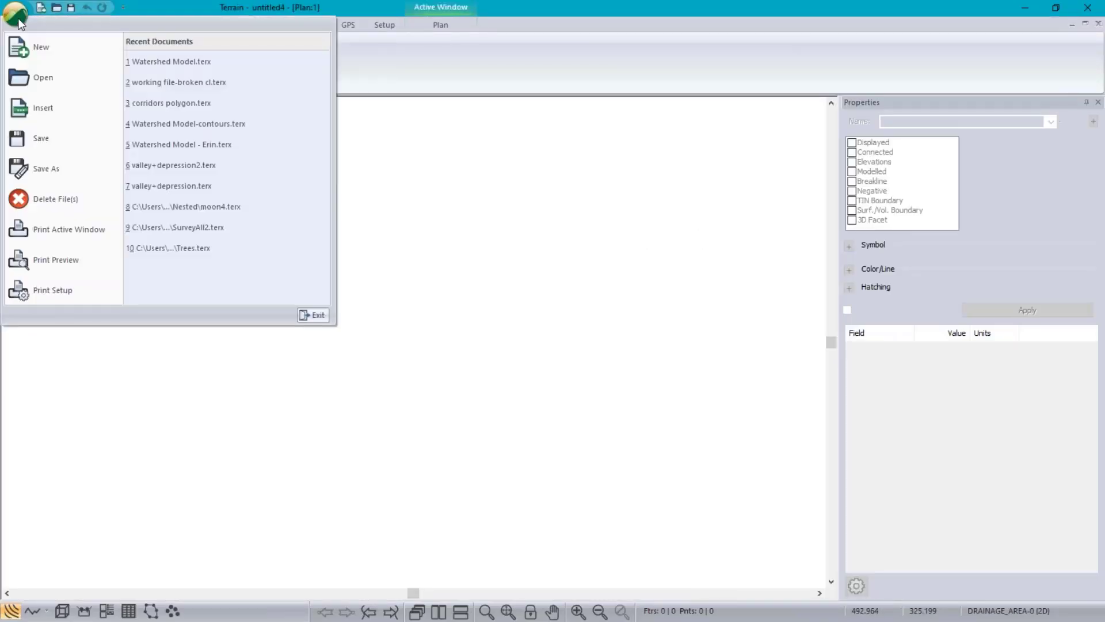
click(35, 81)
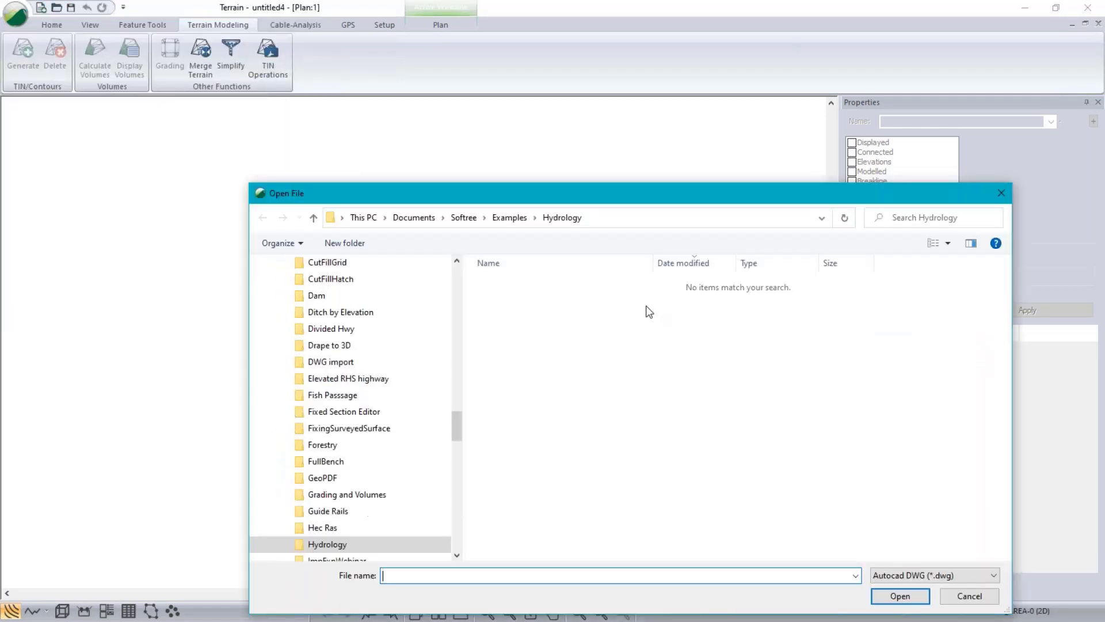
click(677, 220)
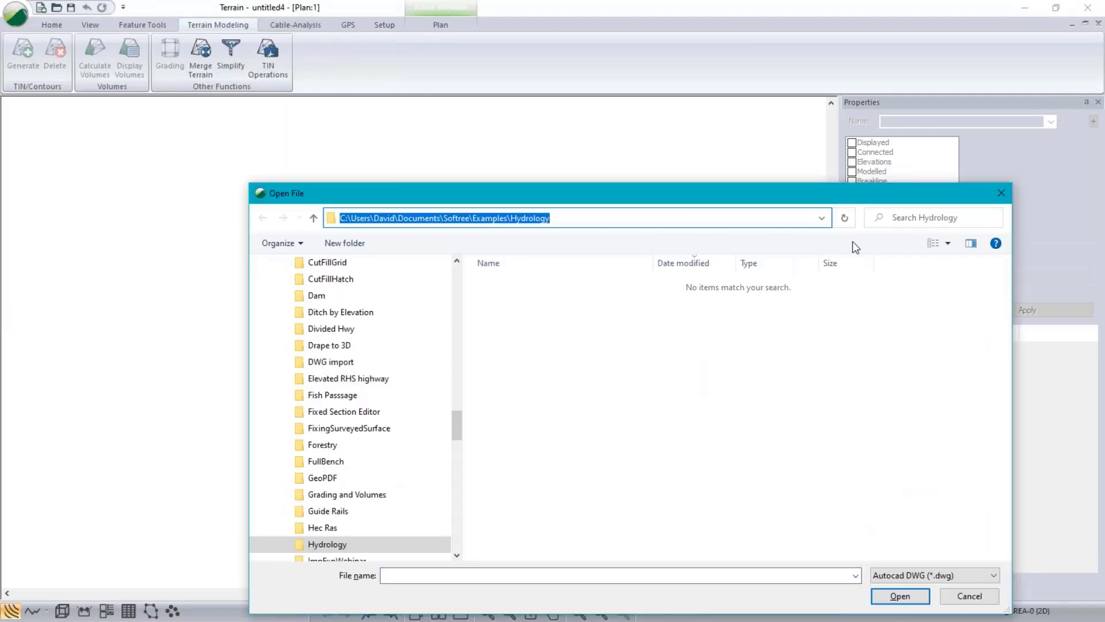
text(C:\Users\David\Documents\Softree\Docs\KnowledgeBase\VerticalBand)
click(850, 222)
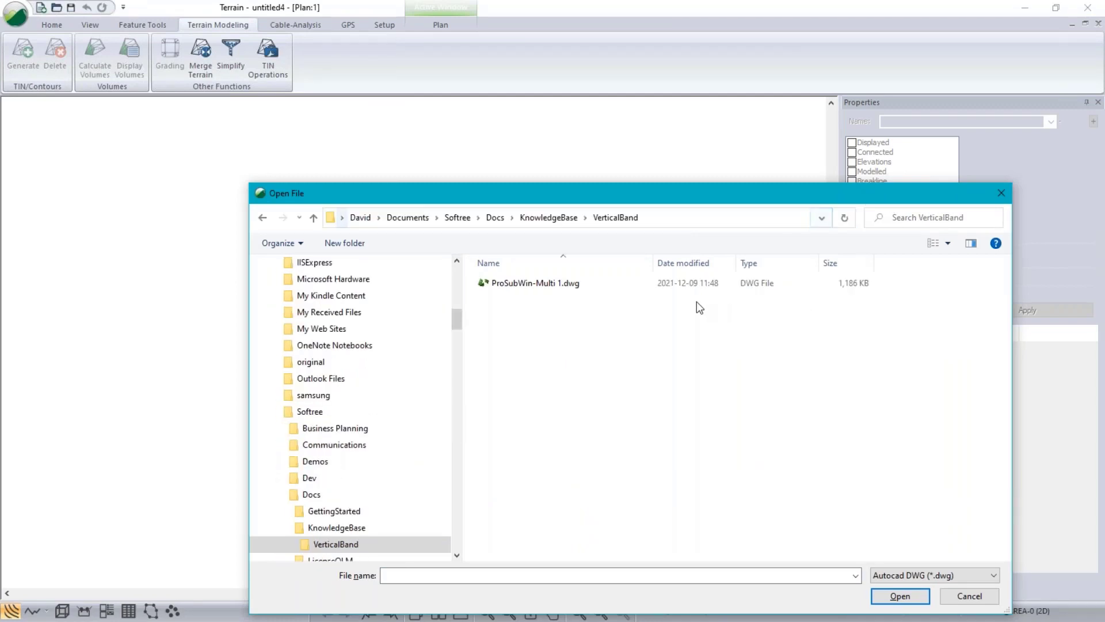
Step: Import ProSubWin-Multi 1.dwg with the default import options, continuing without coordinate conversion
click(694, 283)
click(896, 589)
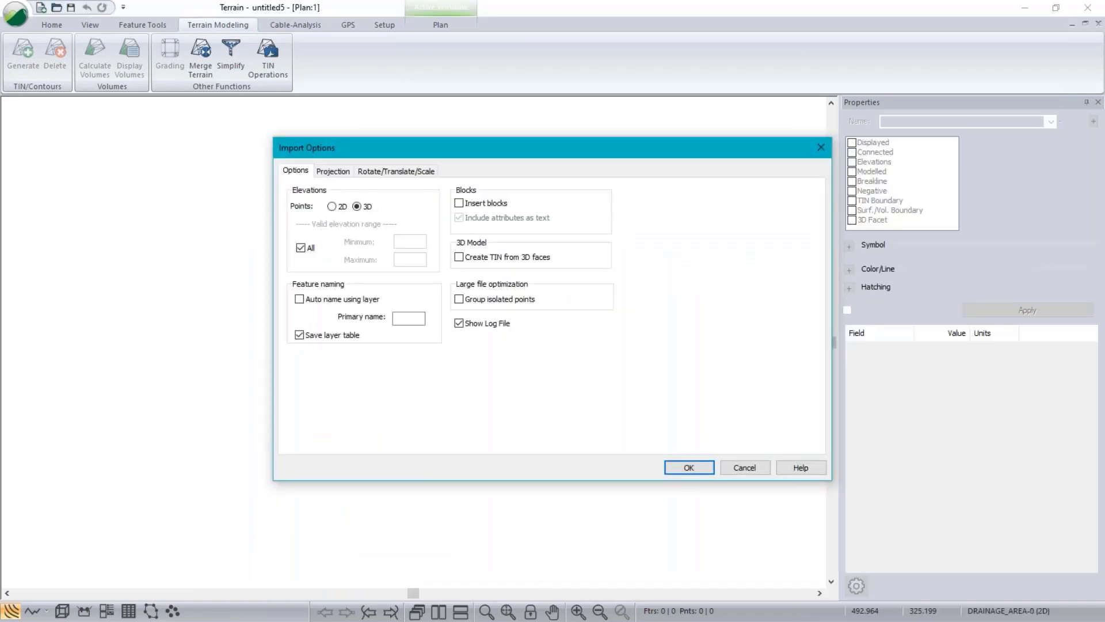
click(693, 468)
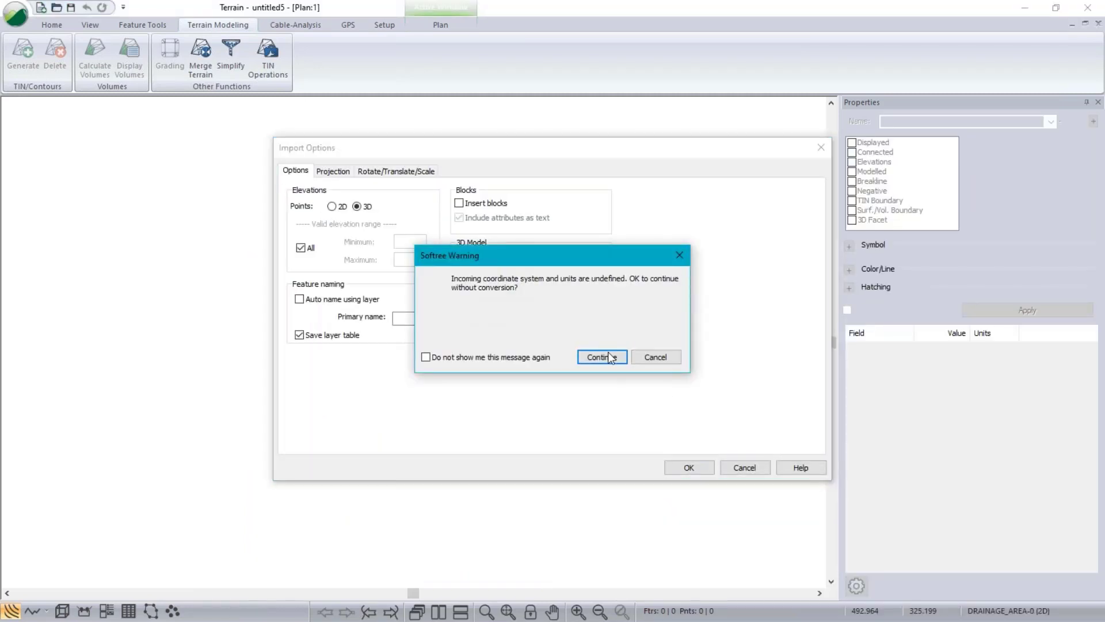
click(613, 358)
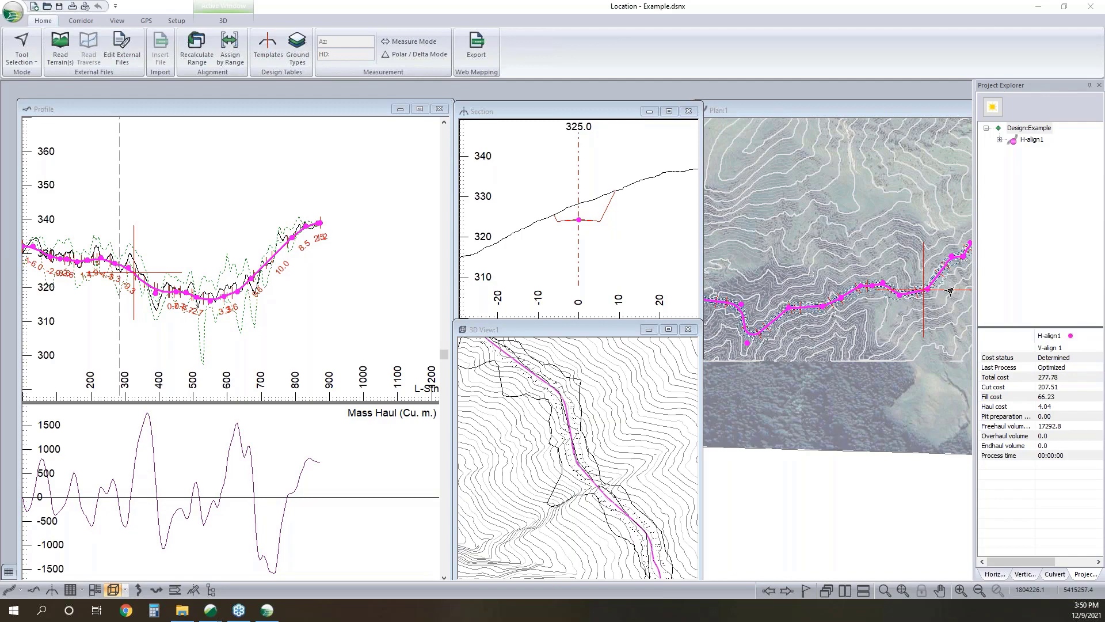
Step: Export the Example design's 3D centerline for all stations as a shape file named Example
click(14, 12)
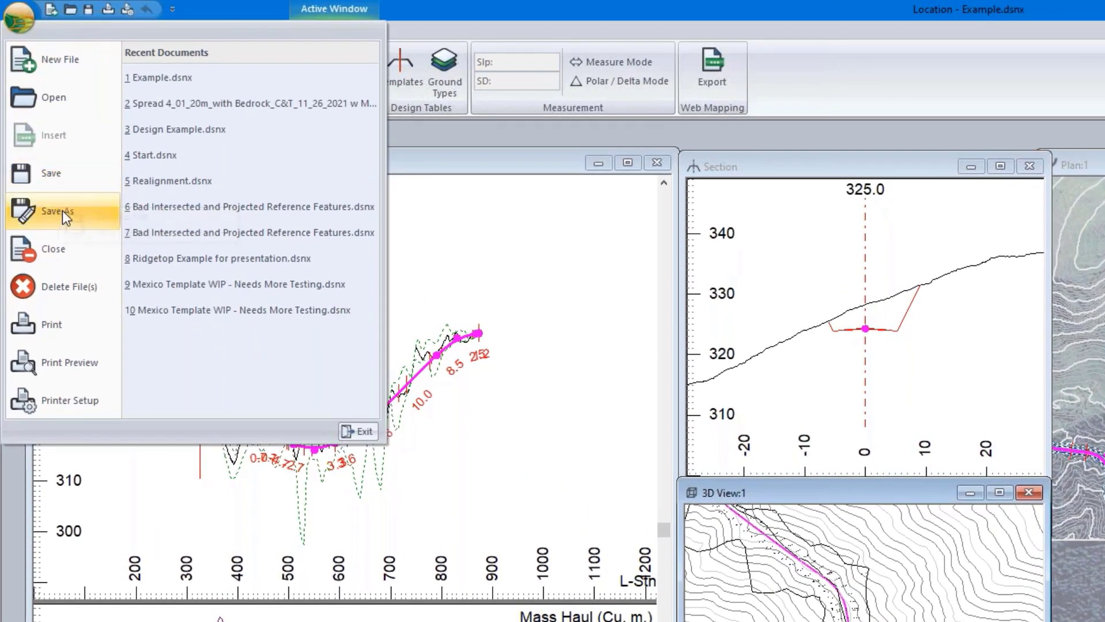
click(43, 143)
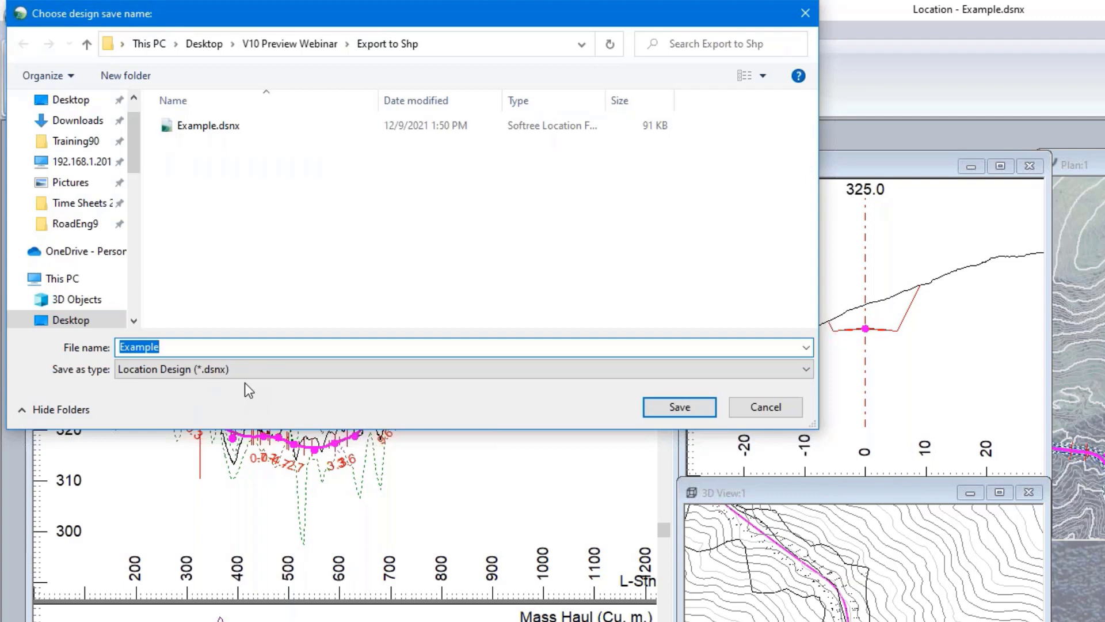
click(243, 362)
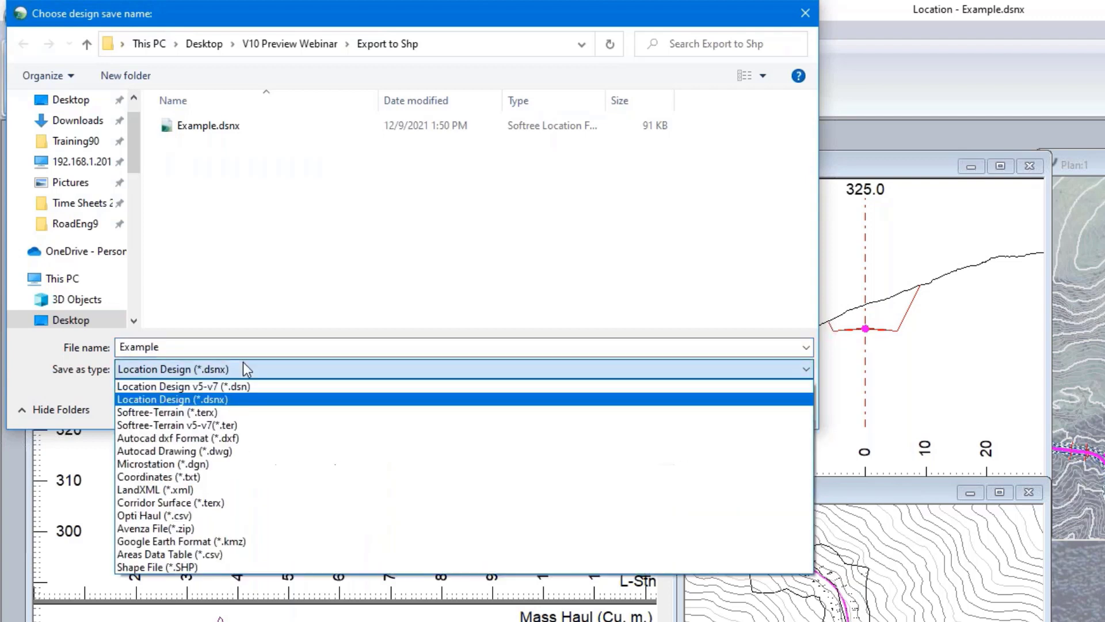
click(195, 568)
click(679, 407)
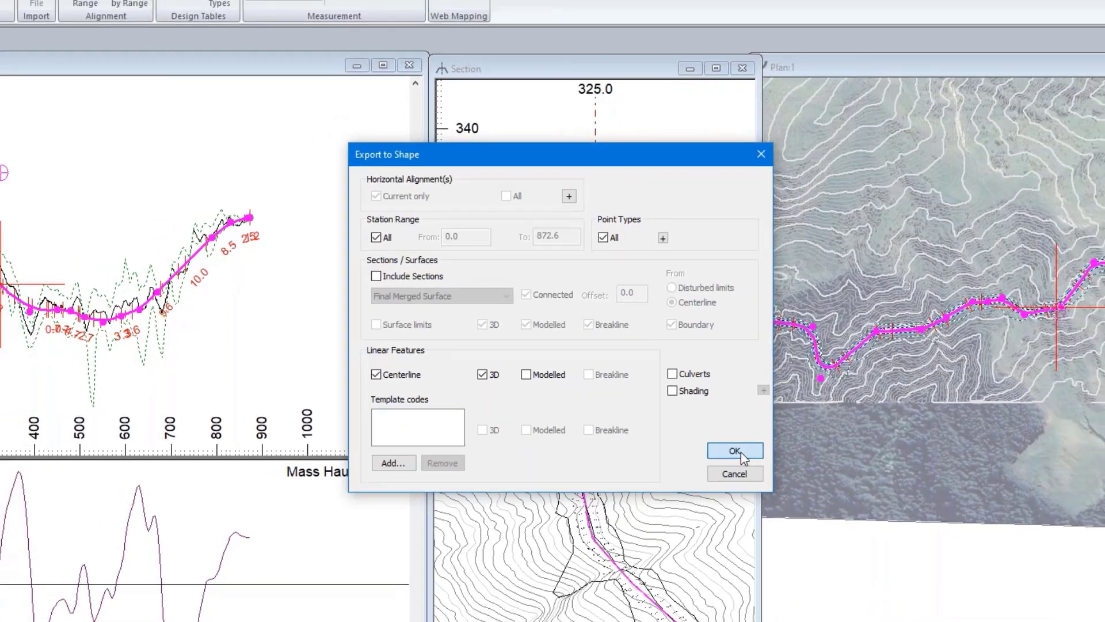
click(765, 475)
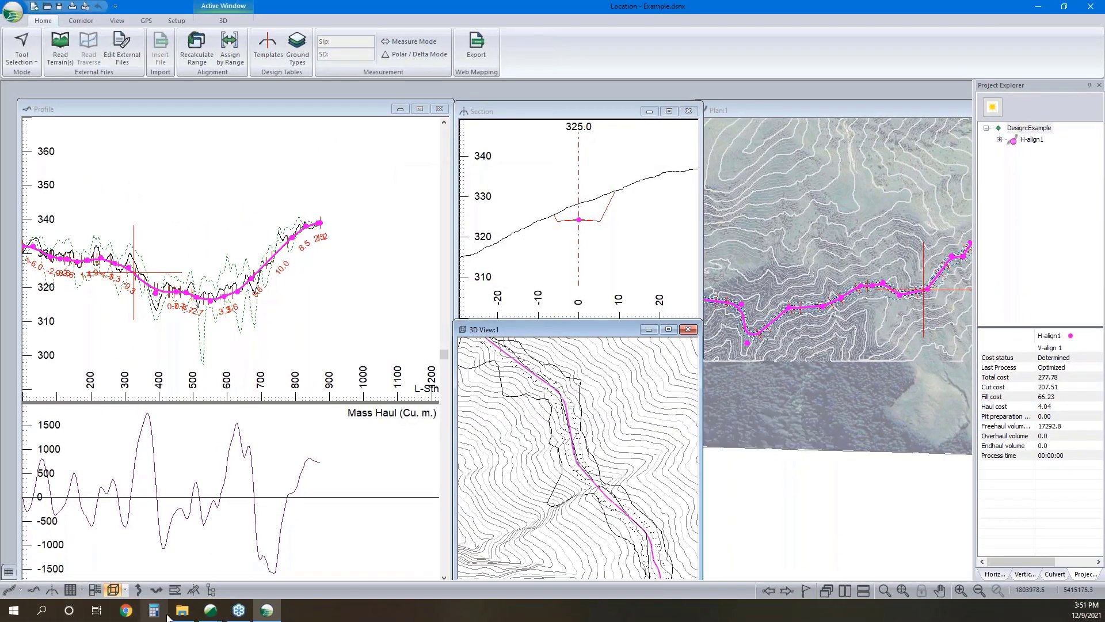
Step: Switch to Google Earth Pro and browse to the Export to Shp folder inside V10 Preview Webinar for a file to open
click(182, 610)
double_click(334, 353)
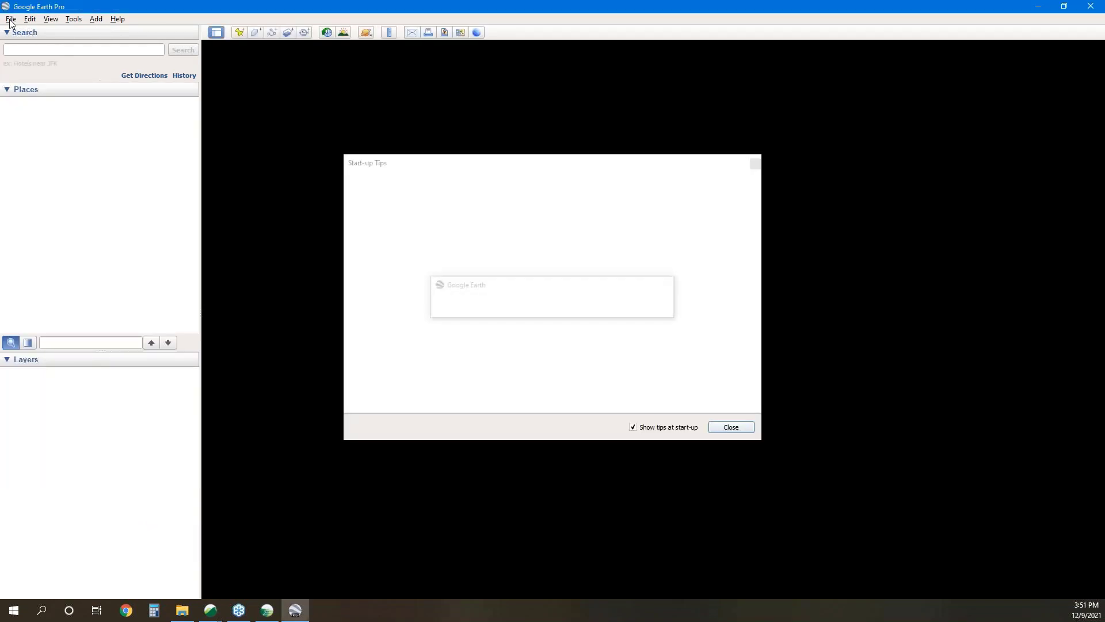
click(11, 19)
click(26, 30)
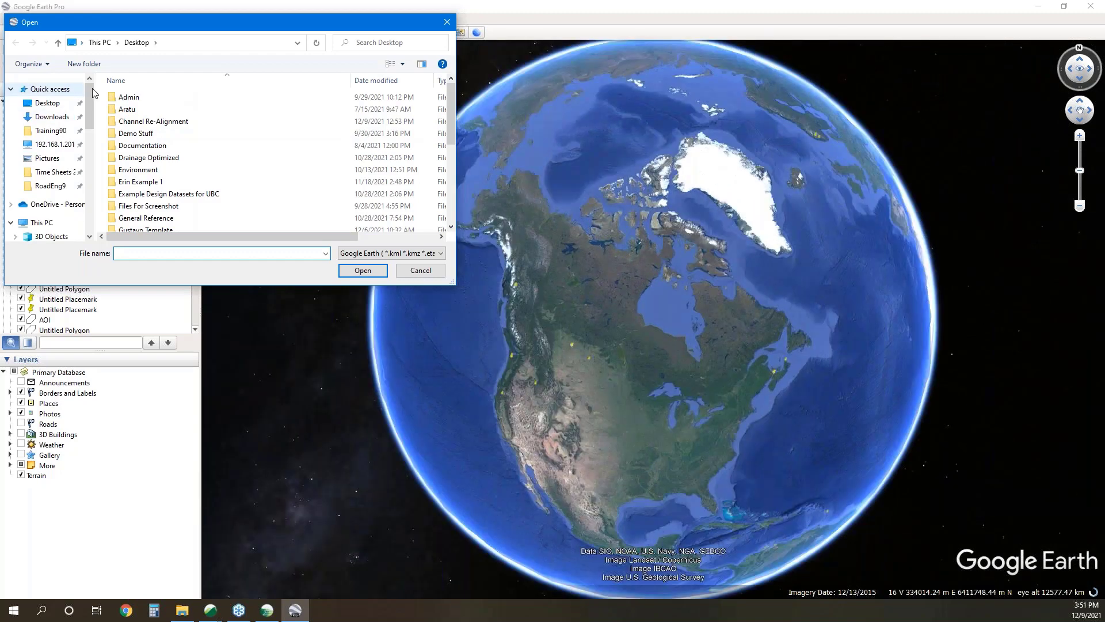
scroll(172, 161, down, 5)
double_click(144, 217)
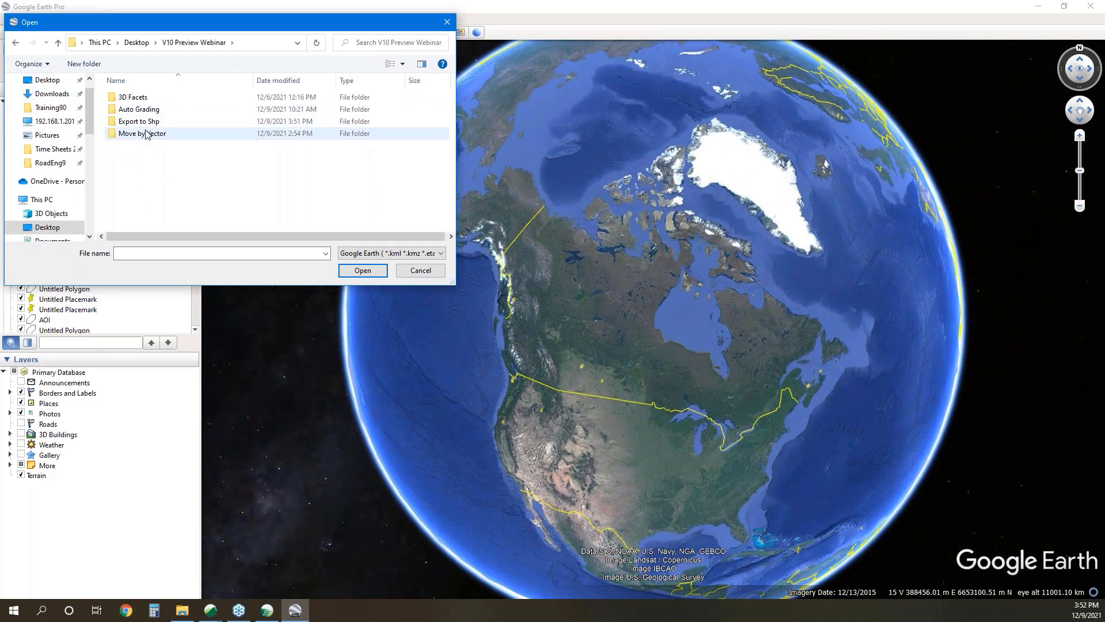
double_click(151, 122)
Step: Open the Example.SHP file as an ESRI Shape and turn on its display in Temporary Places
click(368, 250)
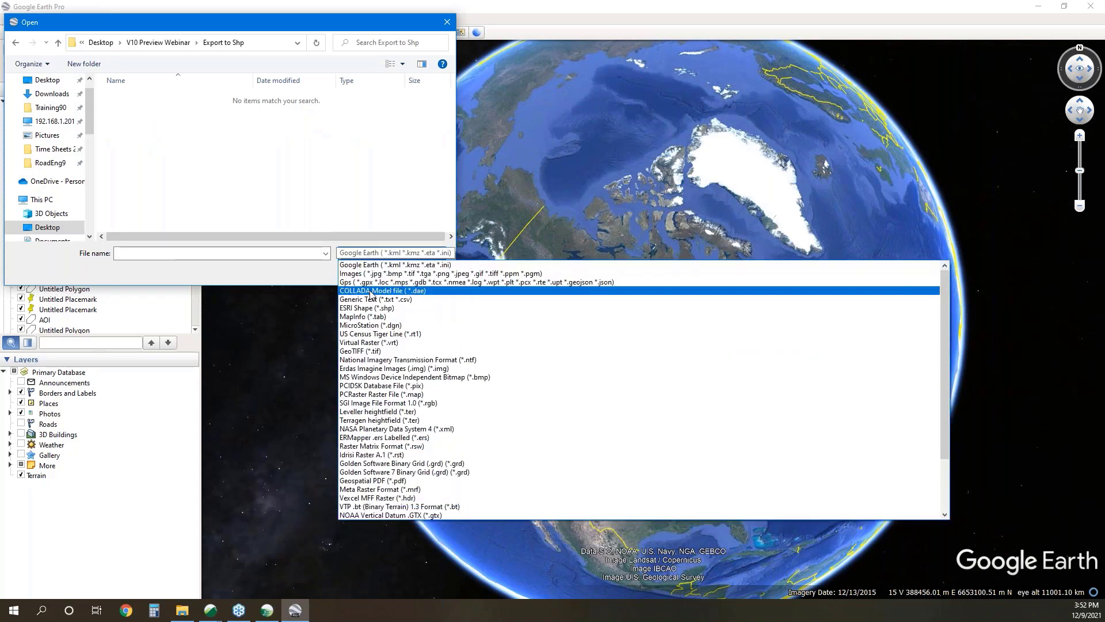
click(371, 308)
click(138, 97)
click(363, 270)
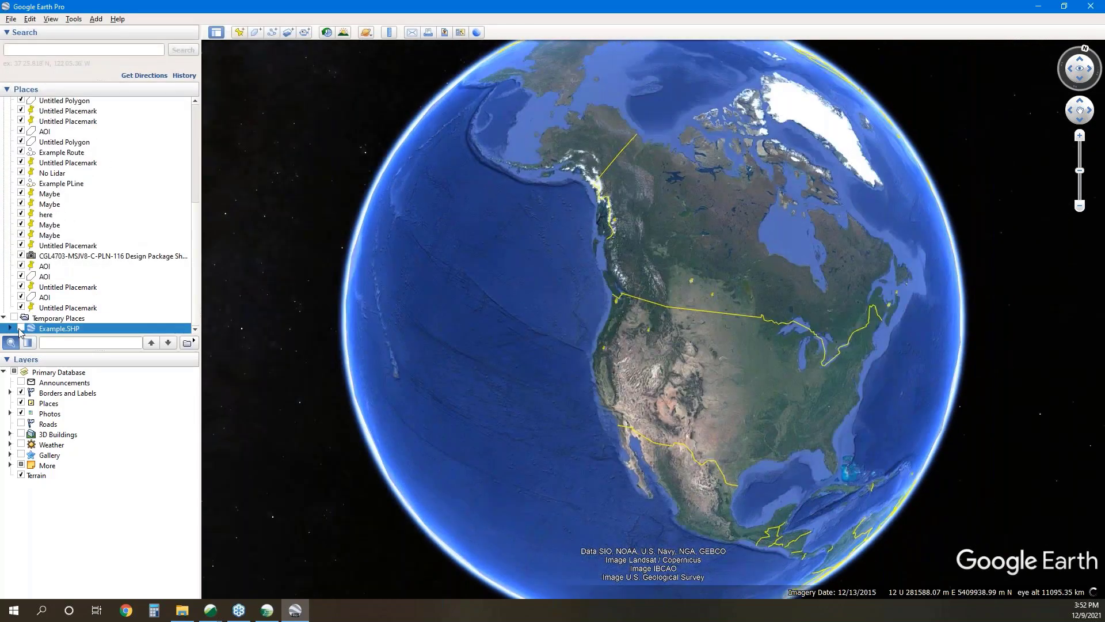
click(21, 328)
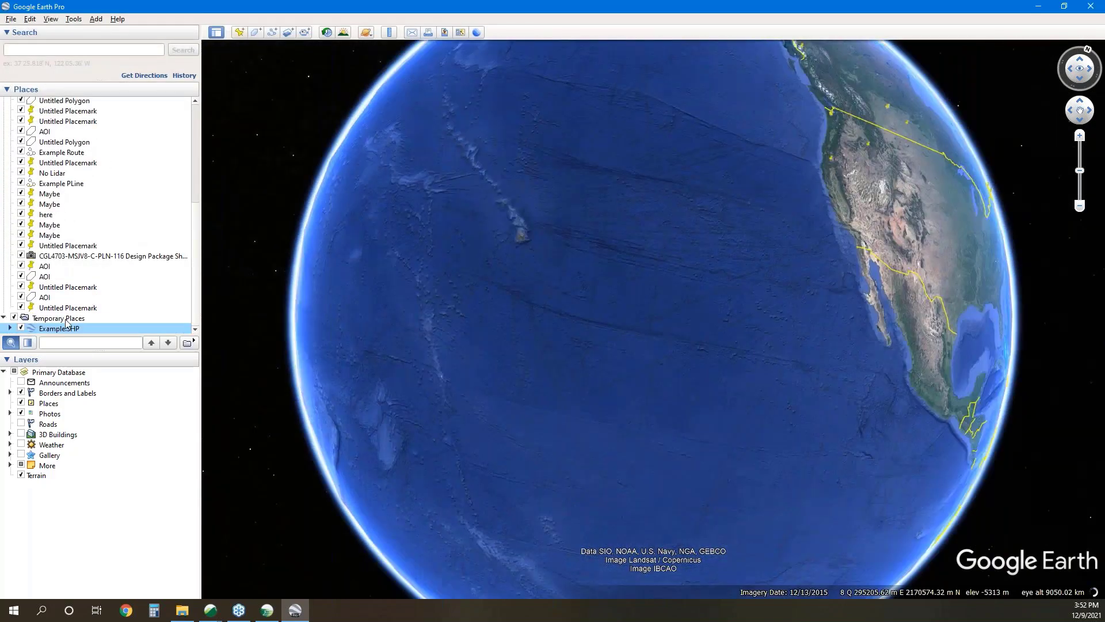